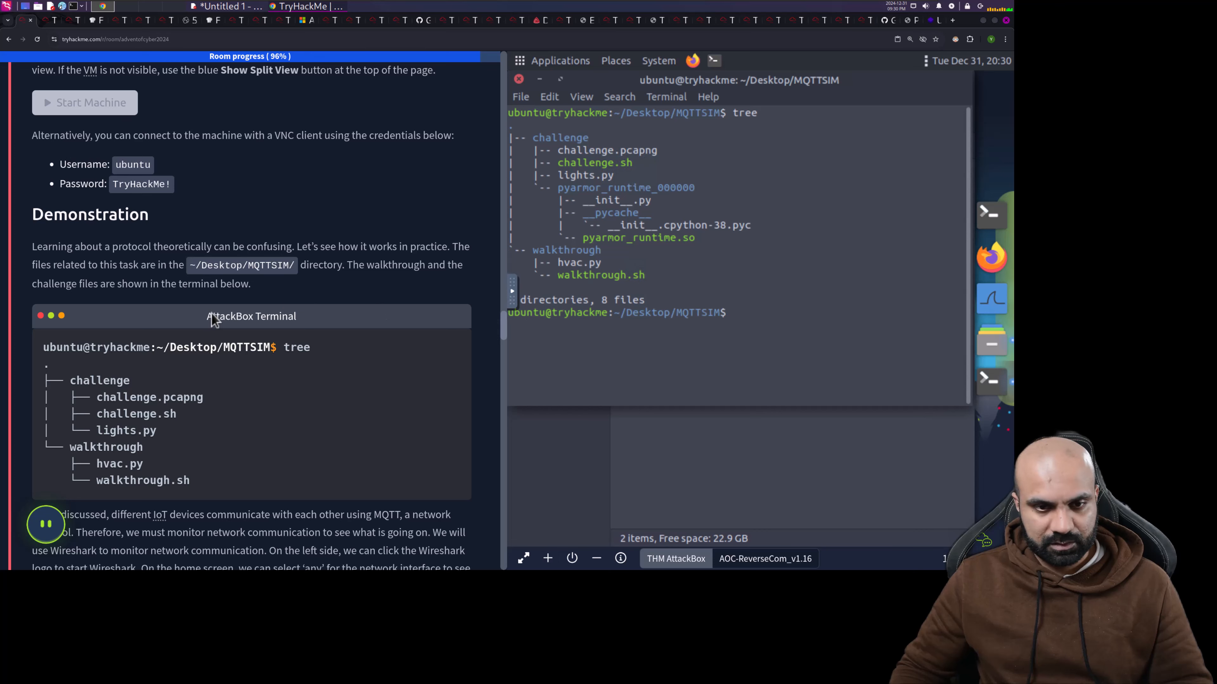
# - Minimize the terminal and file manager, then launch Wireshark from the desktop icon
pyautogui.scroll(-5, 238, 325)
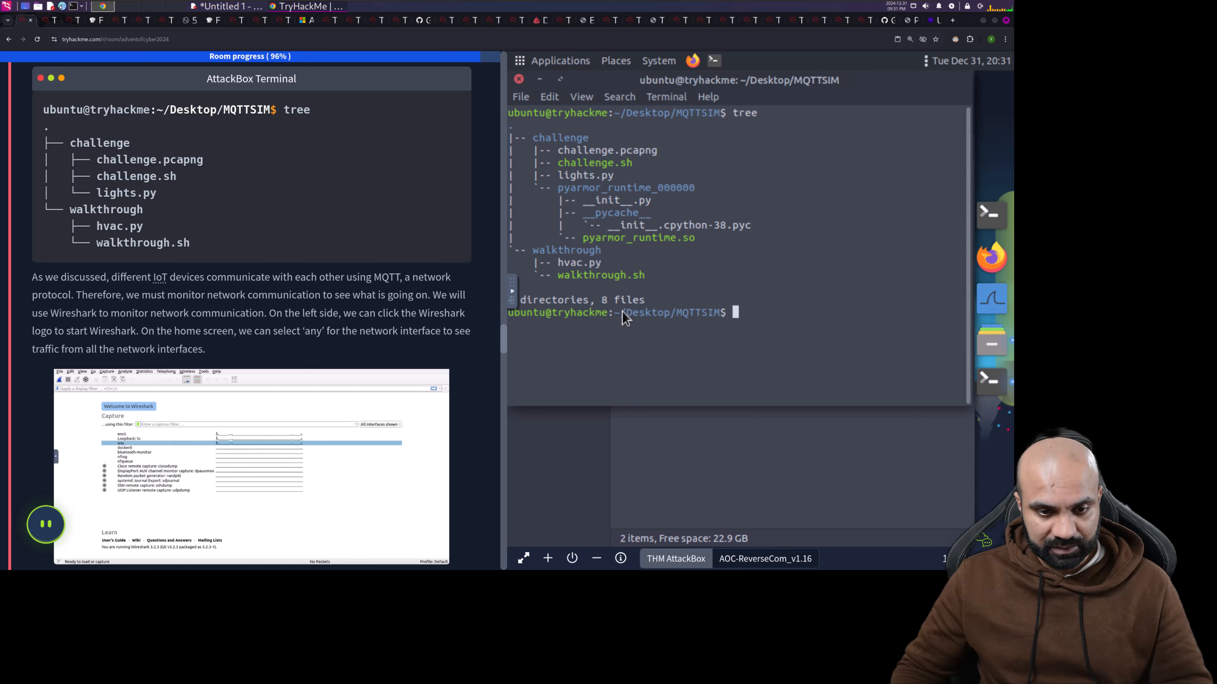
pyautogui.moveTo(891, 93); pyautogui.dragTo(894, 118)
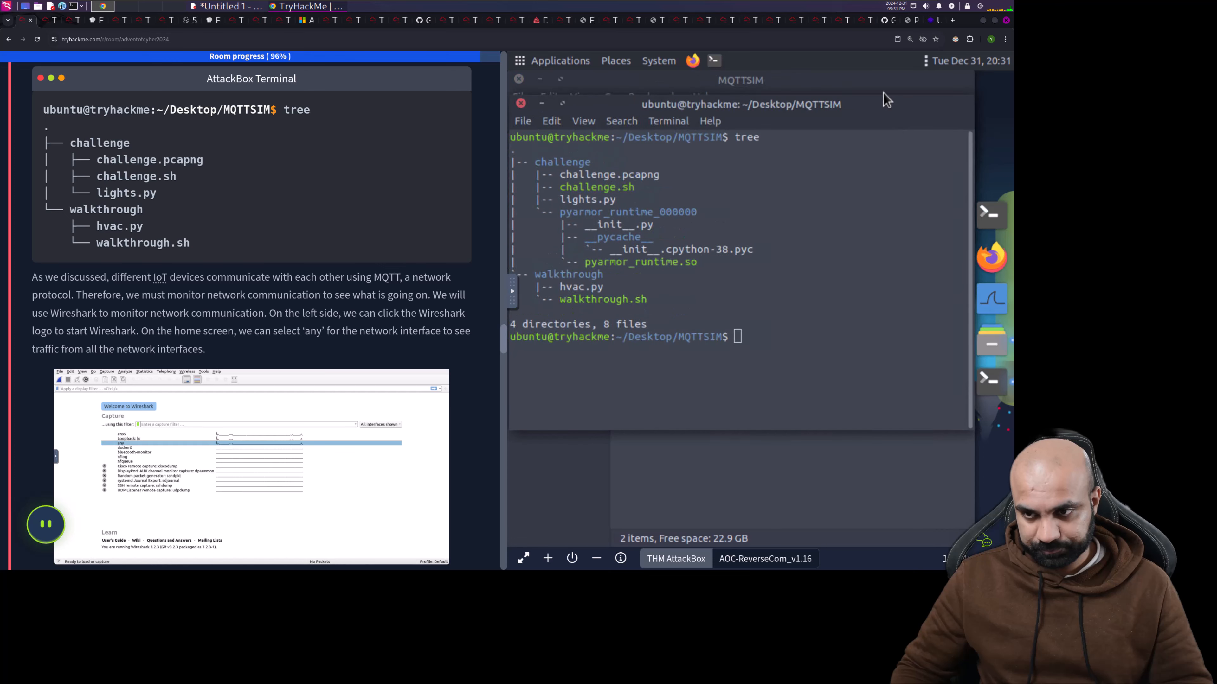
pyautogui.click(542, 104)
pyautogui.click(540, 80)
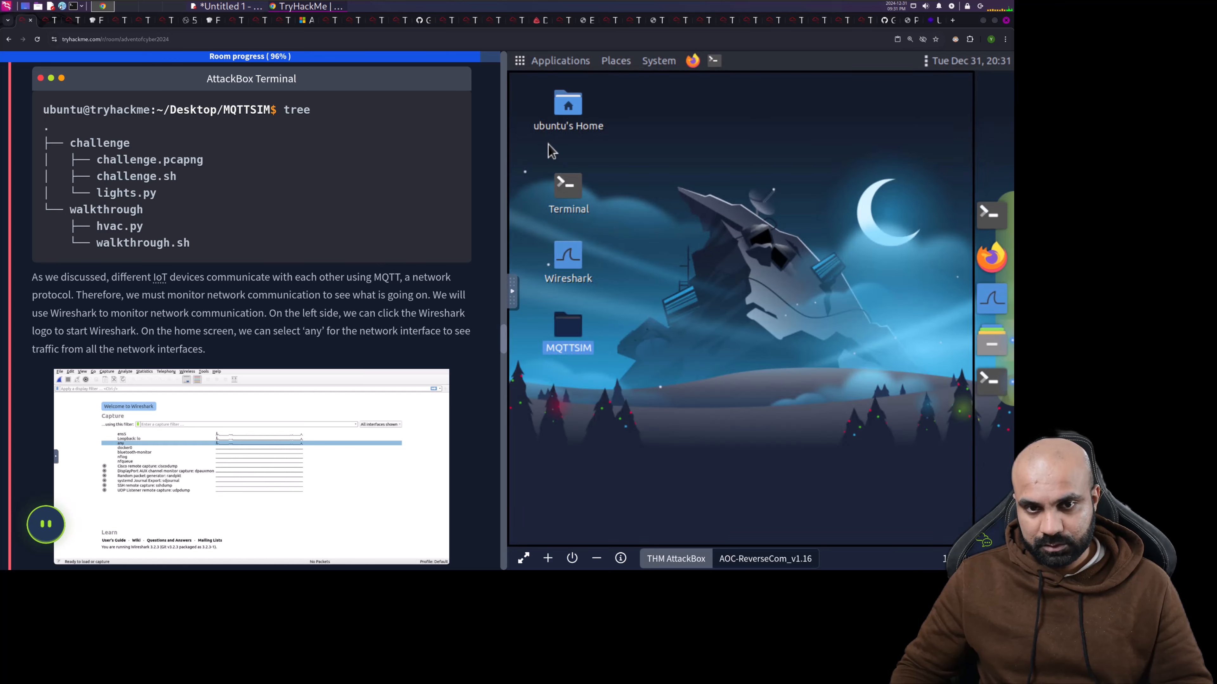
pyautogui.doubleClick(567, 258)
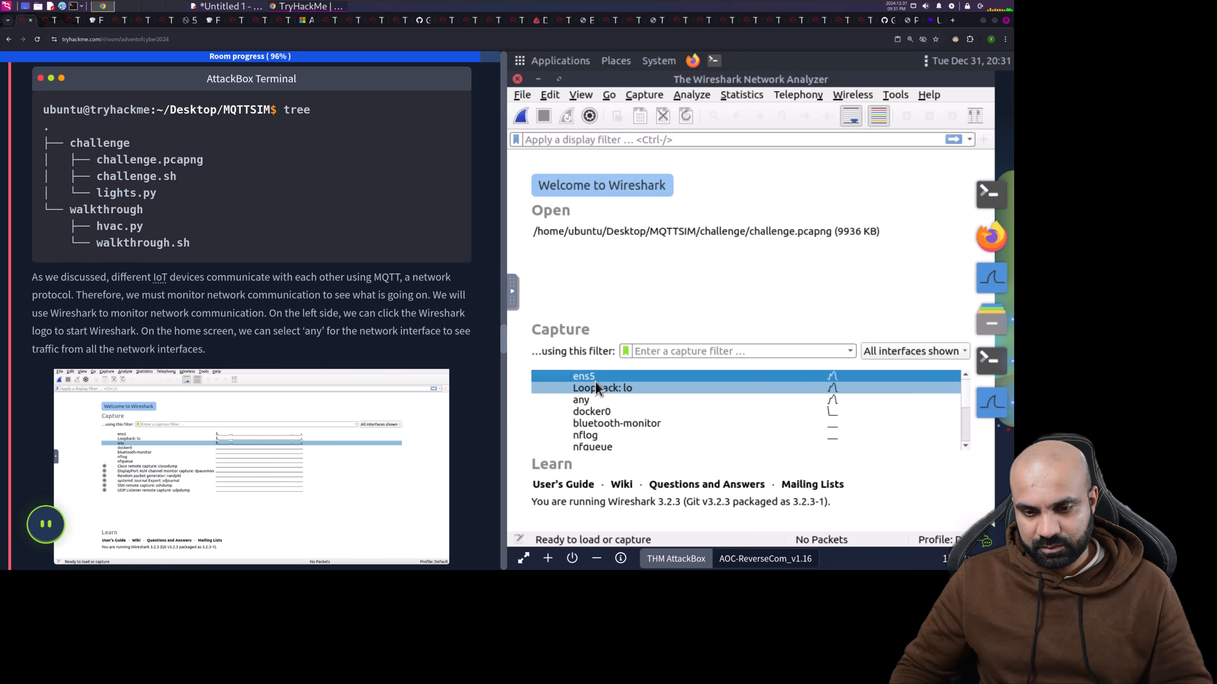
pyautogui.scroll(-4, 267, 346)
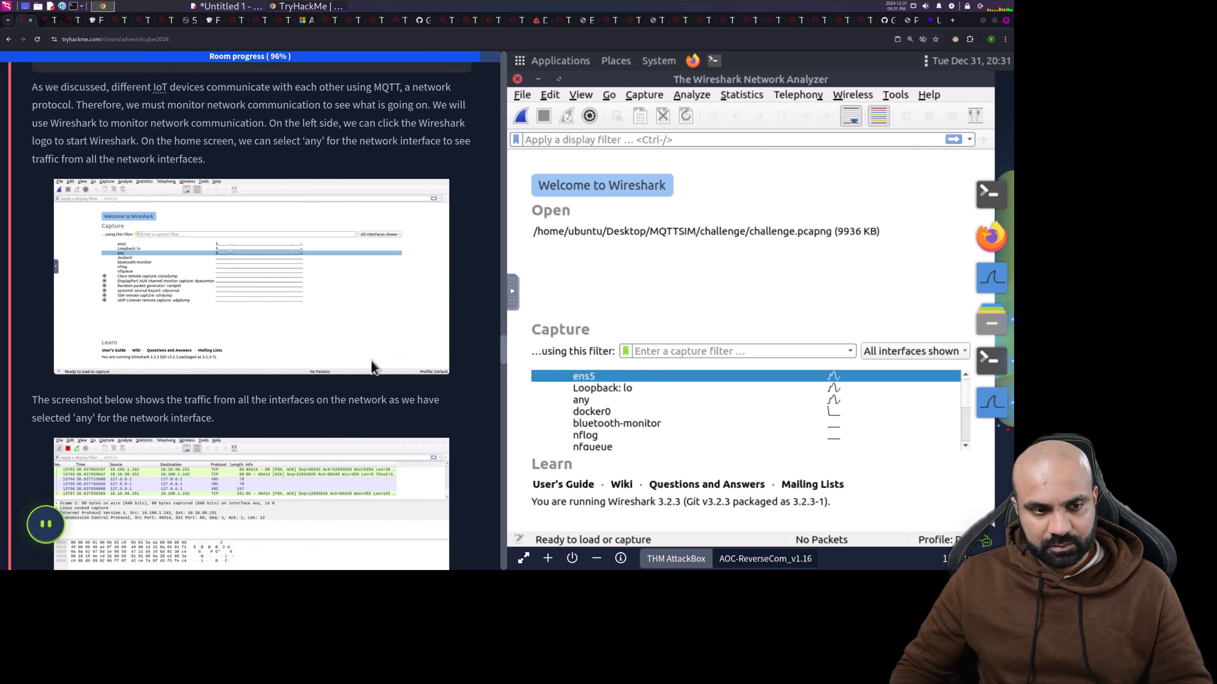
# - Start a live Wireshark capture on the 'any' interface
pyautogui.click(595, 400)
pyautogui.doubleClick(595, 400)
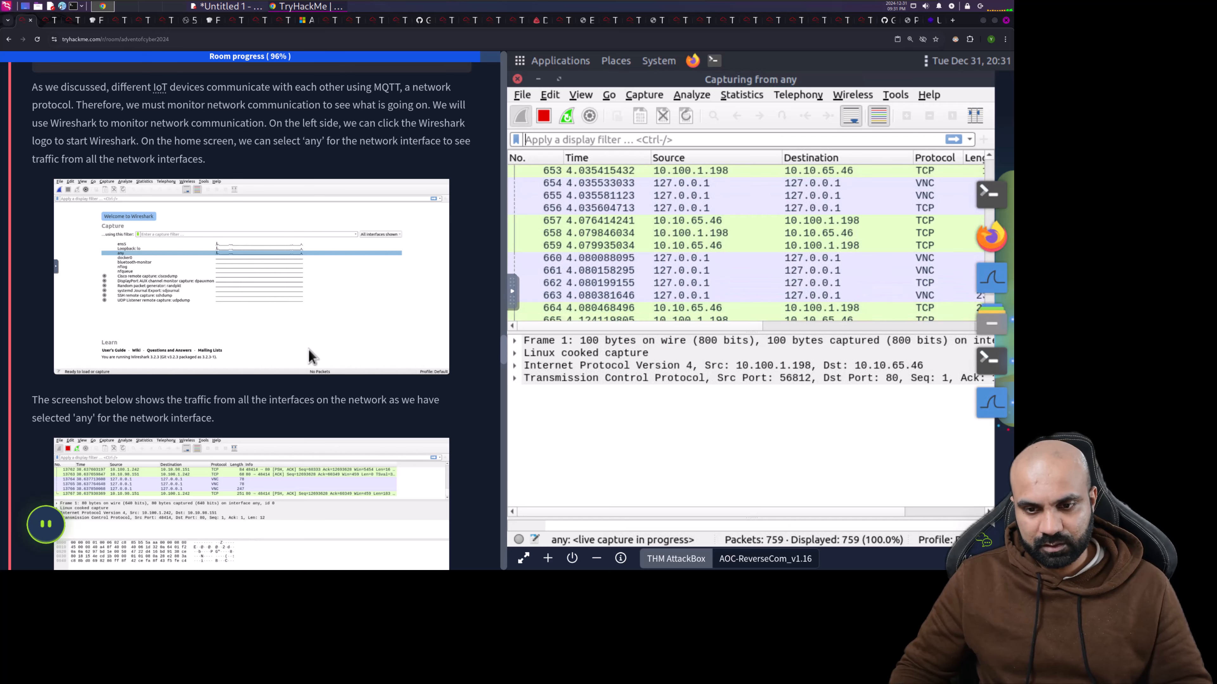
pyautogui.scroll(-2, 307, 322)
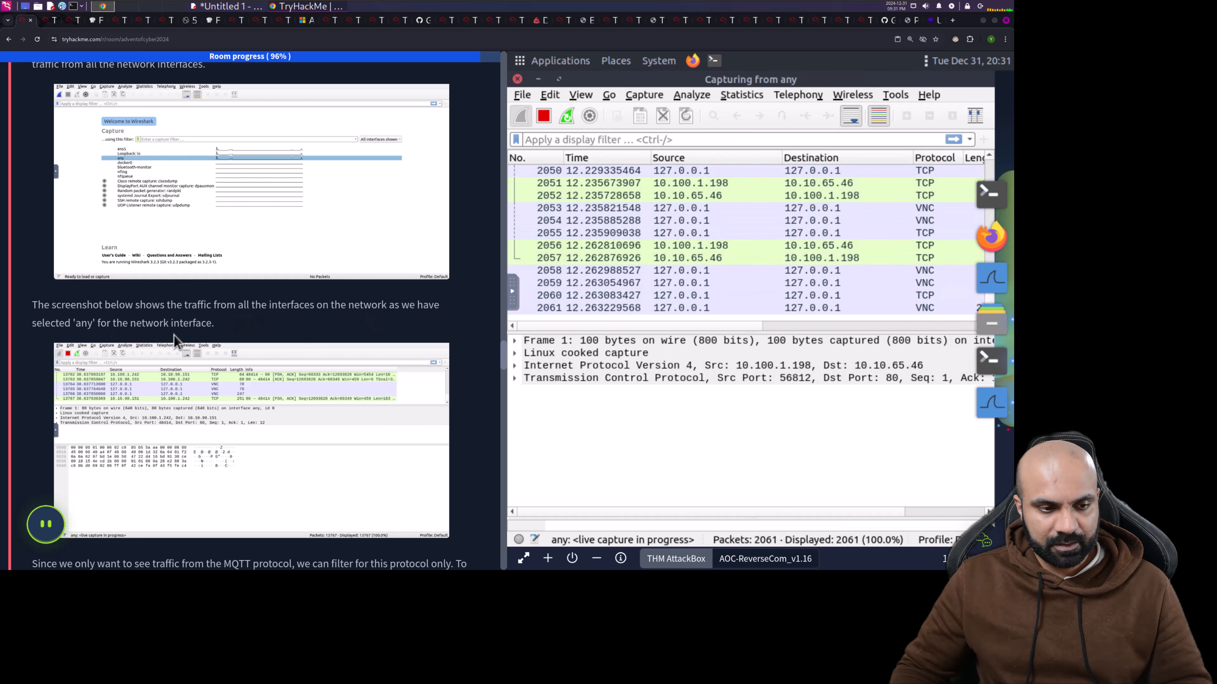
pyautogui.scroll(-4, 174, 335)
pyautogui.scroll(-2, 174, 340)
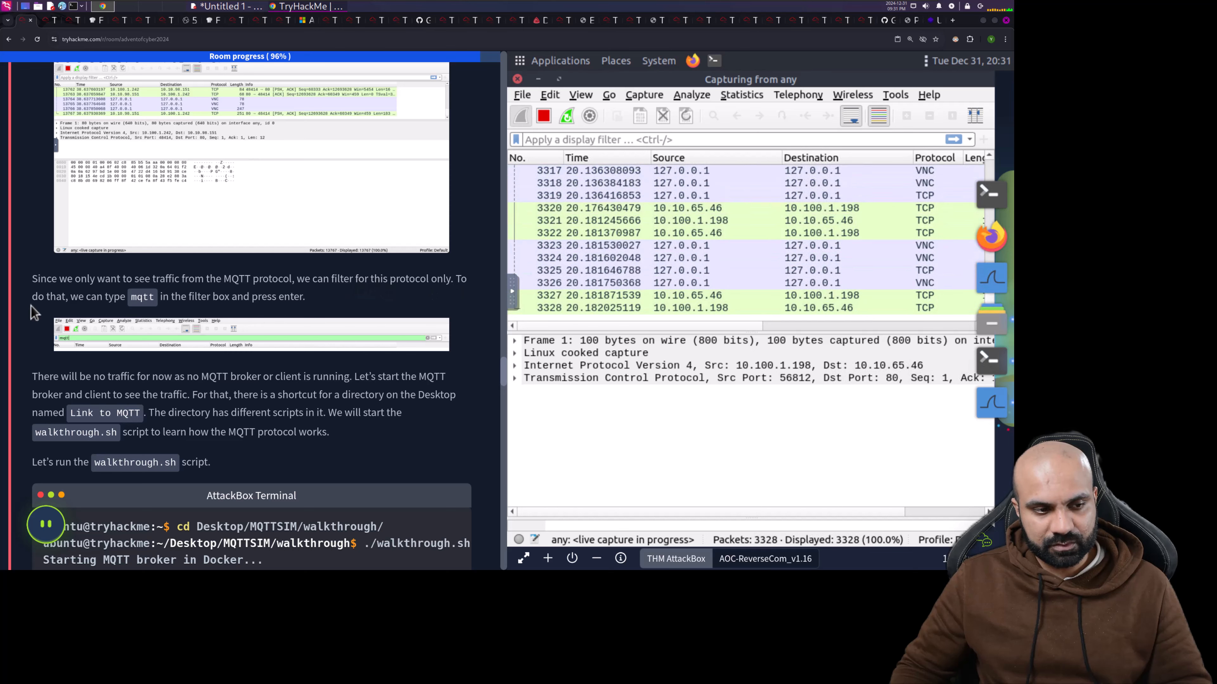
# - Apply the 'mqtt' display filter to the live capture
pyautogui.click(576, 140)
pyautogui.write('mq')
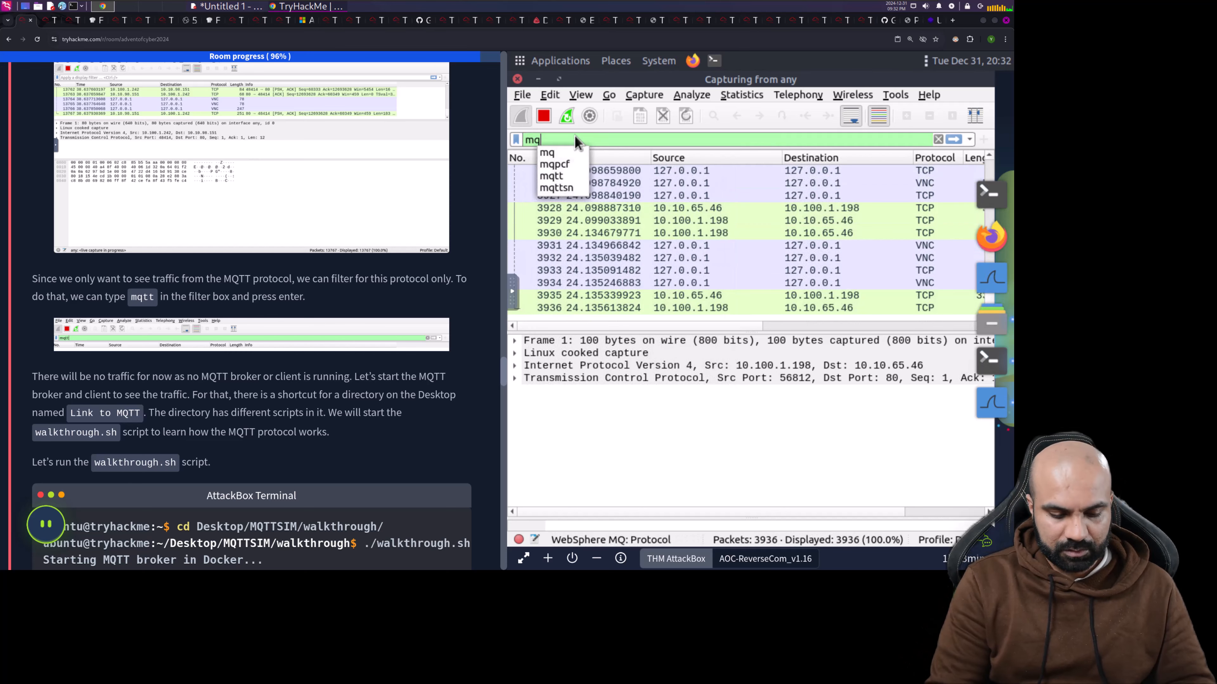
pyautogui.write('tt')
pyautogui.press('Return')
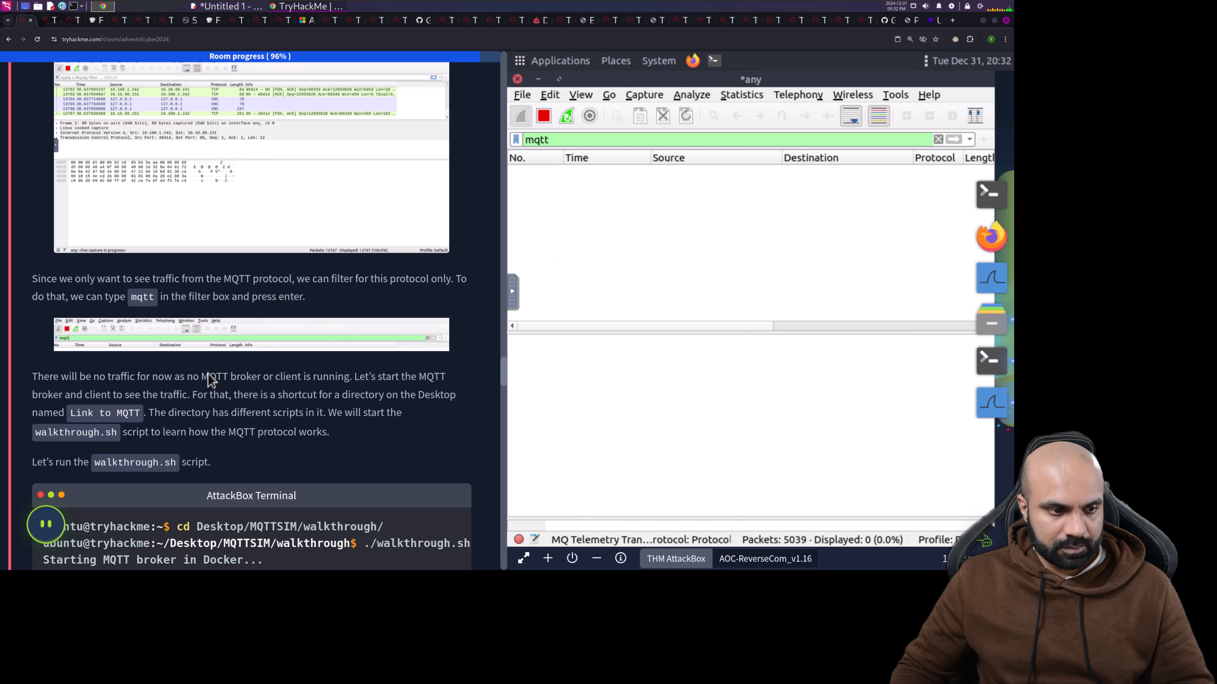
pyautogui.scroll(-2, 208, 373)
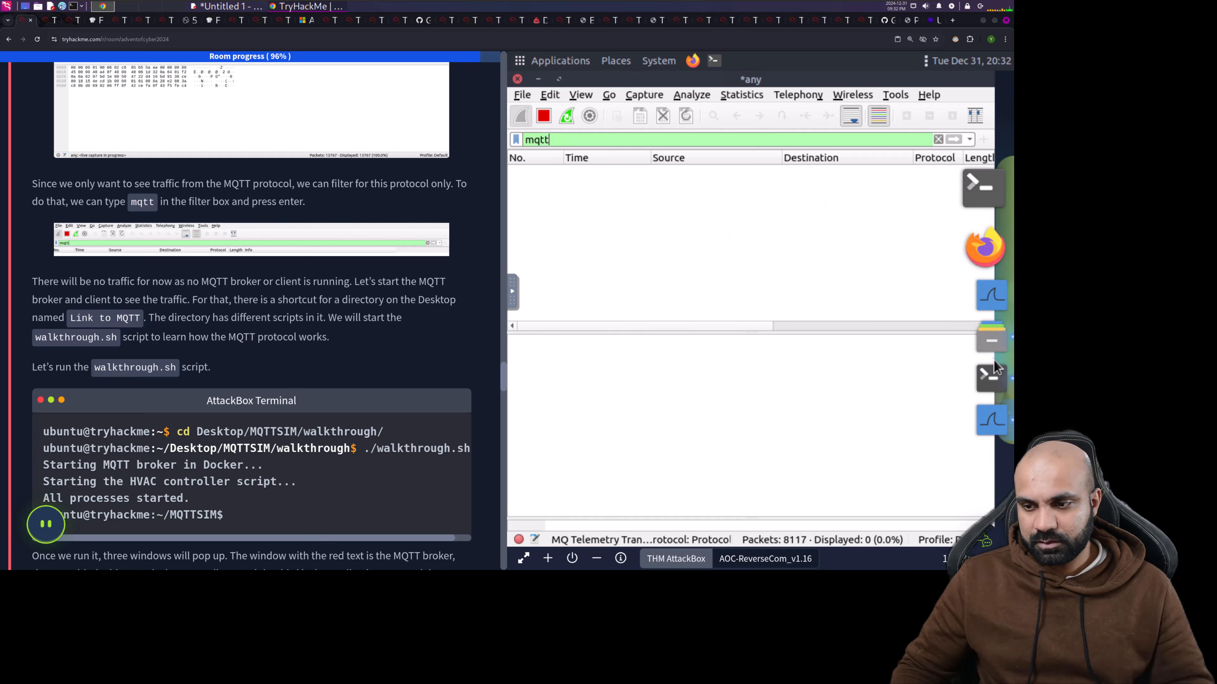
# - In the terminal, list the folder, cd into walkthrough/ and run ./walkthrough.sh
pyautogui.click(991, 375)
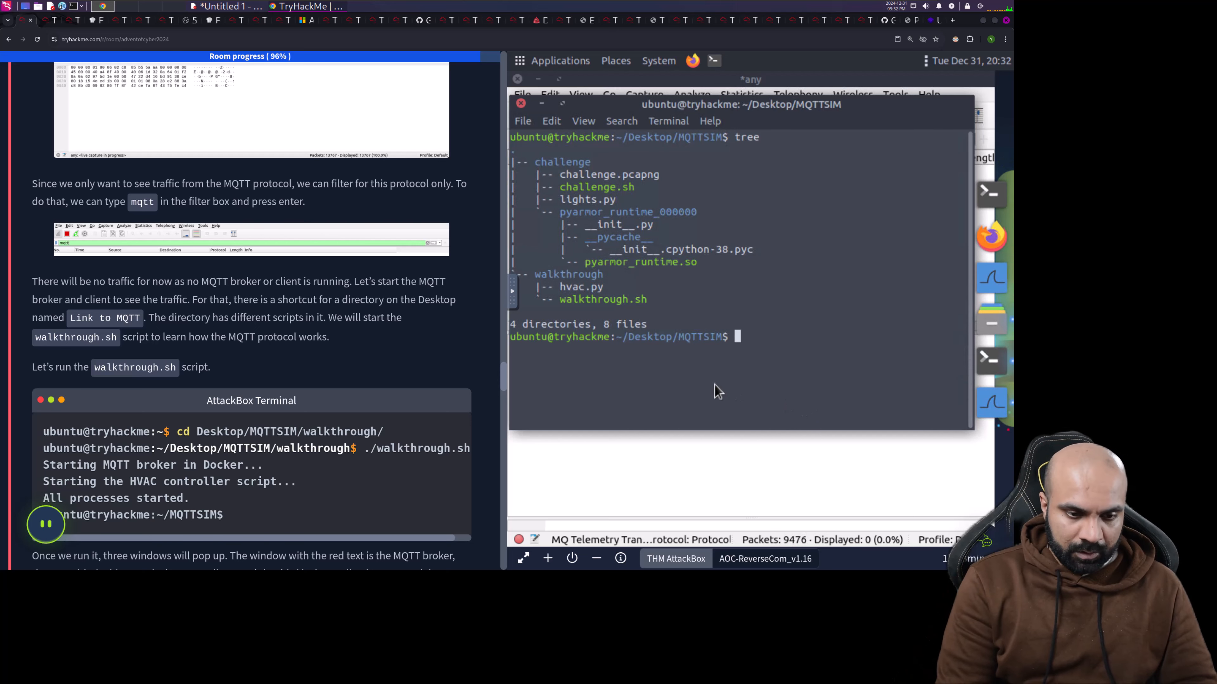
pyautogui.write('ls')
pyautogui.press('Return')
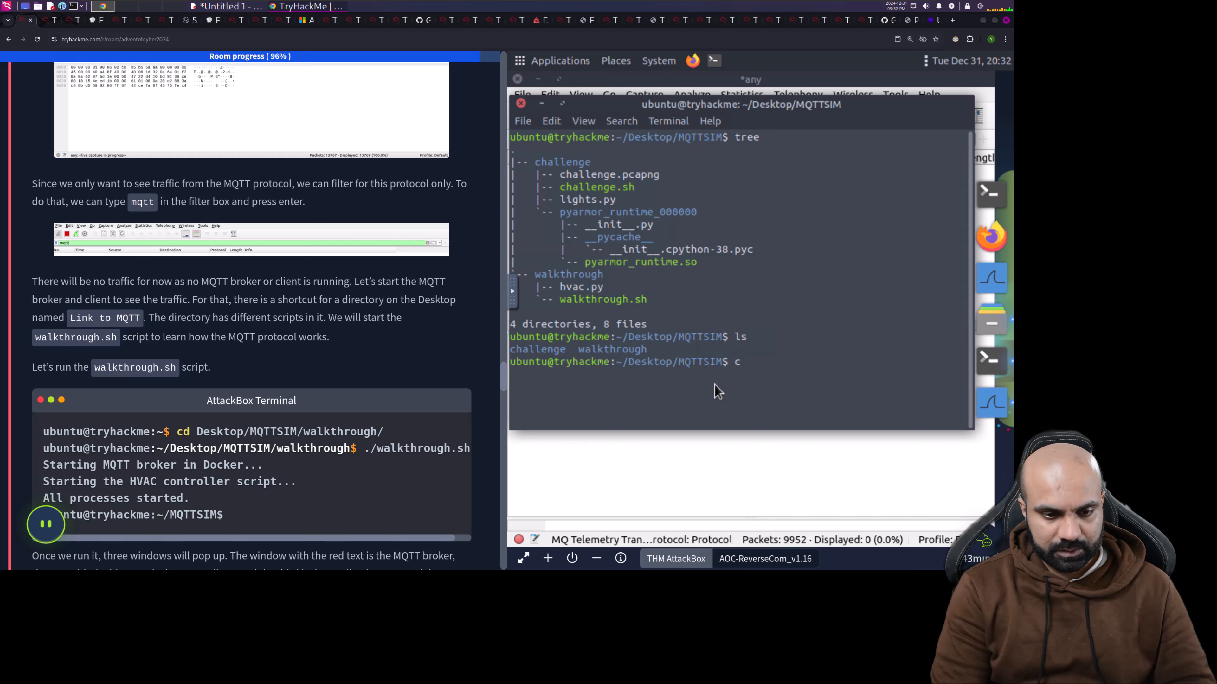
pyautogui.write('cd w')
pyautogui.press('Tab')
pyautogui.press('Return')
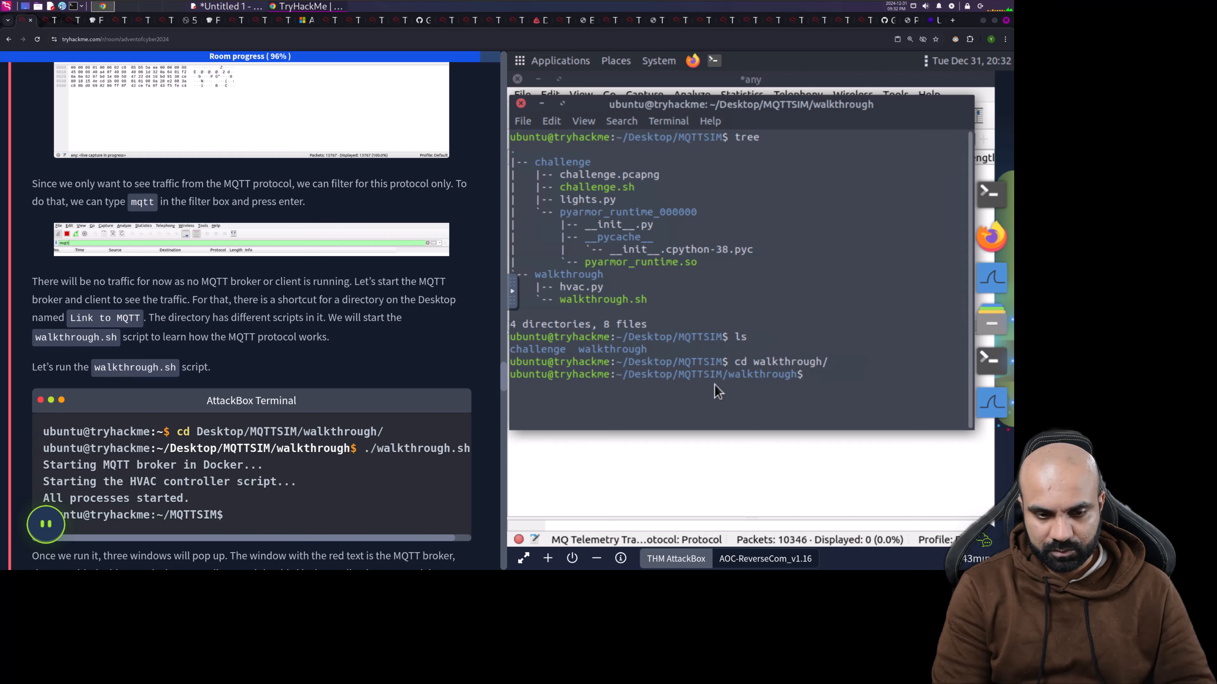
pyautogui.write('./w')
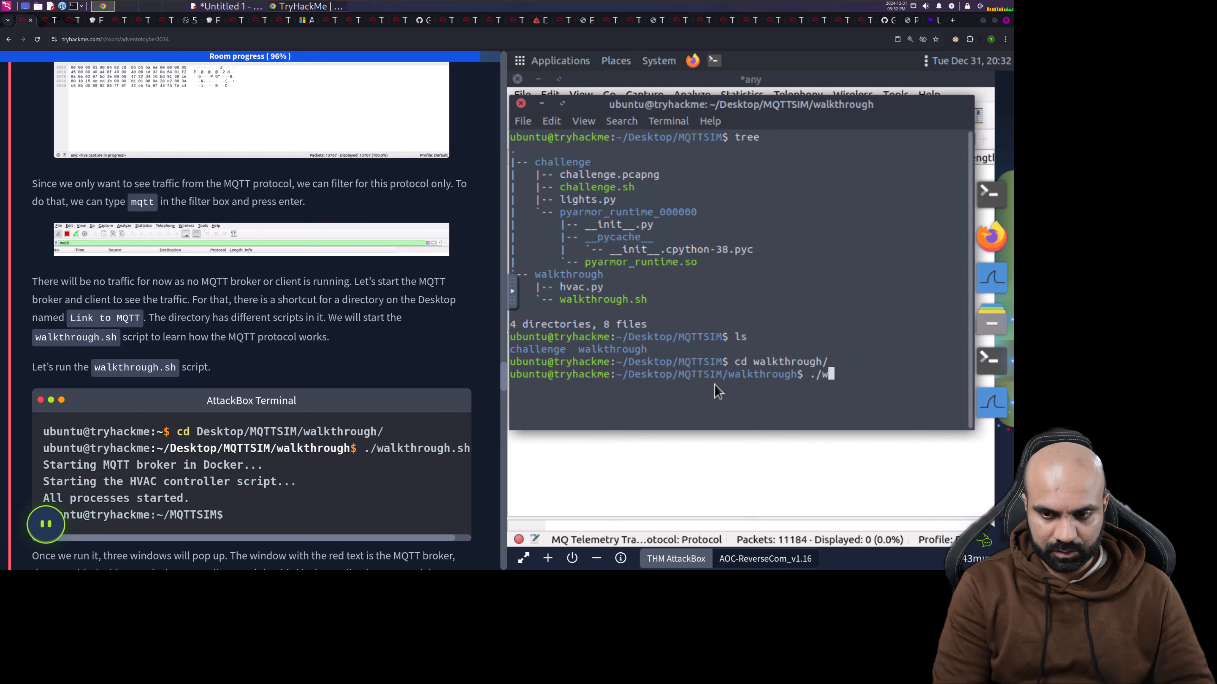
pyautogui.press('Tab')
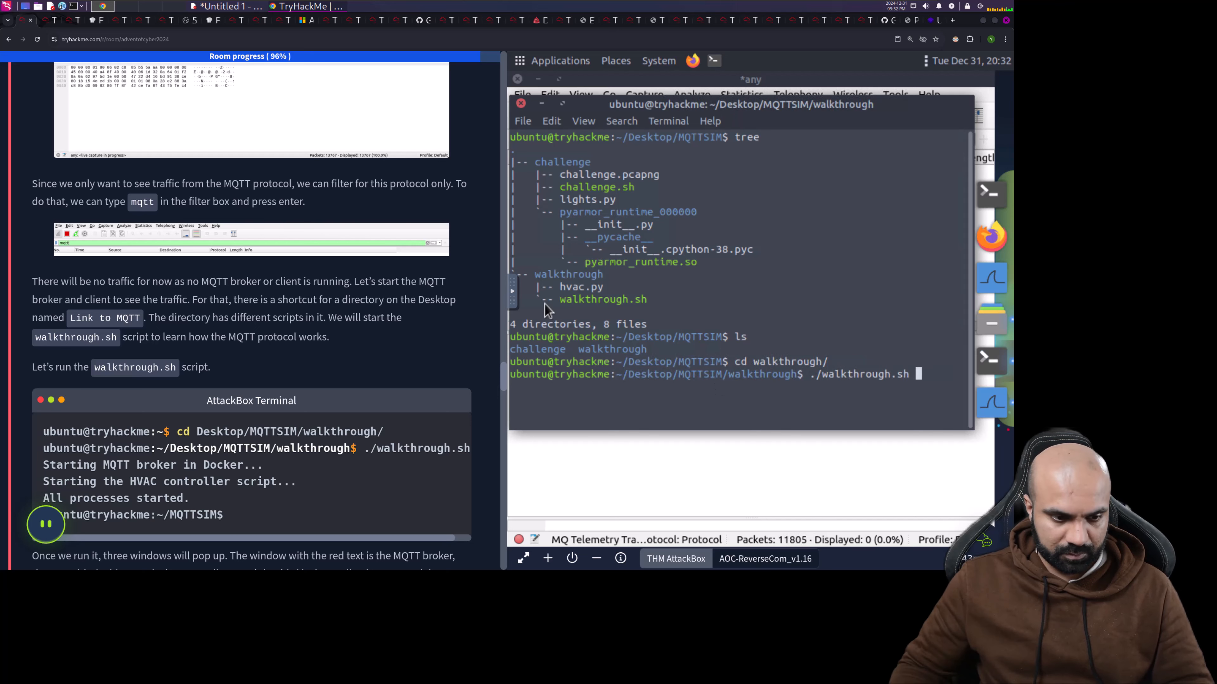
pyautogui.press('Return')
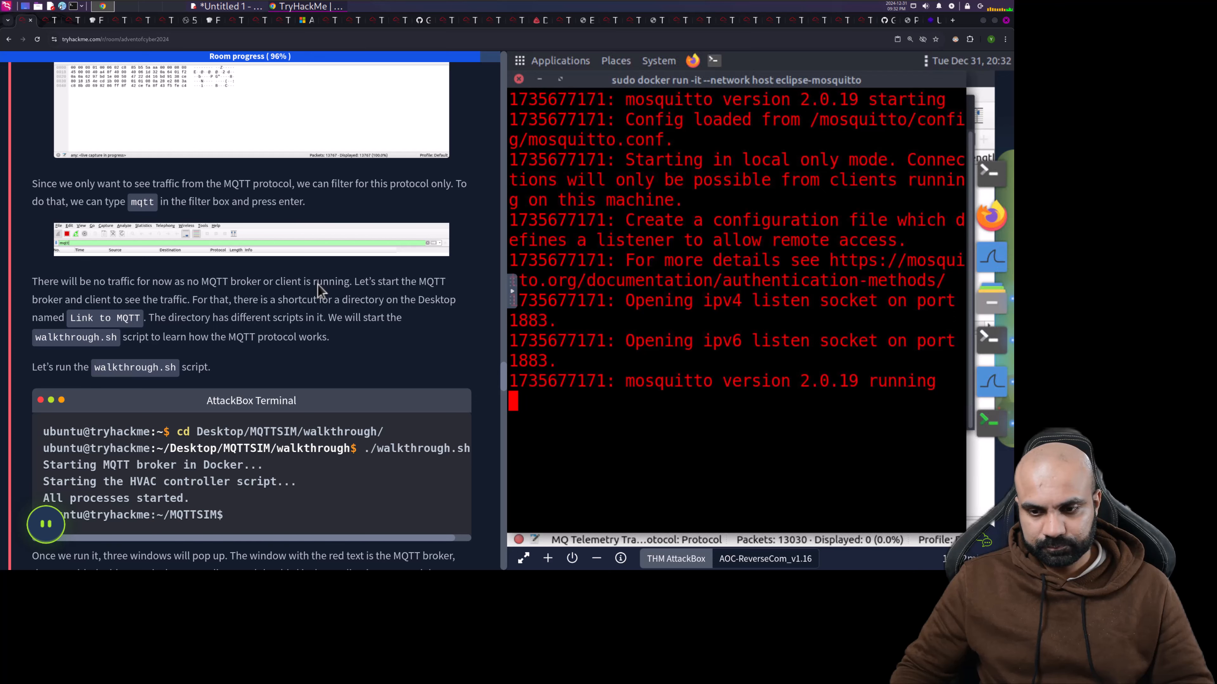
# - Scroll the tutorial while the broker and Thermostat and Heater Controller windows open
pyautogui.scroll(-4, 320, 290)
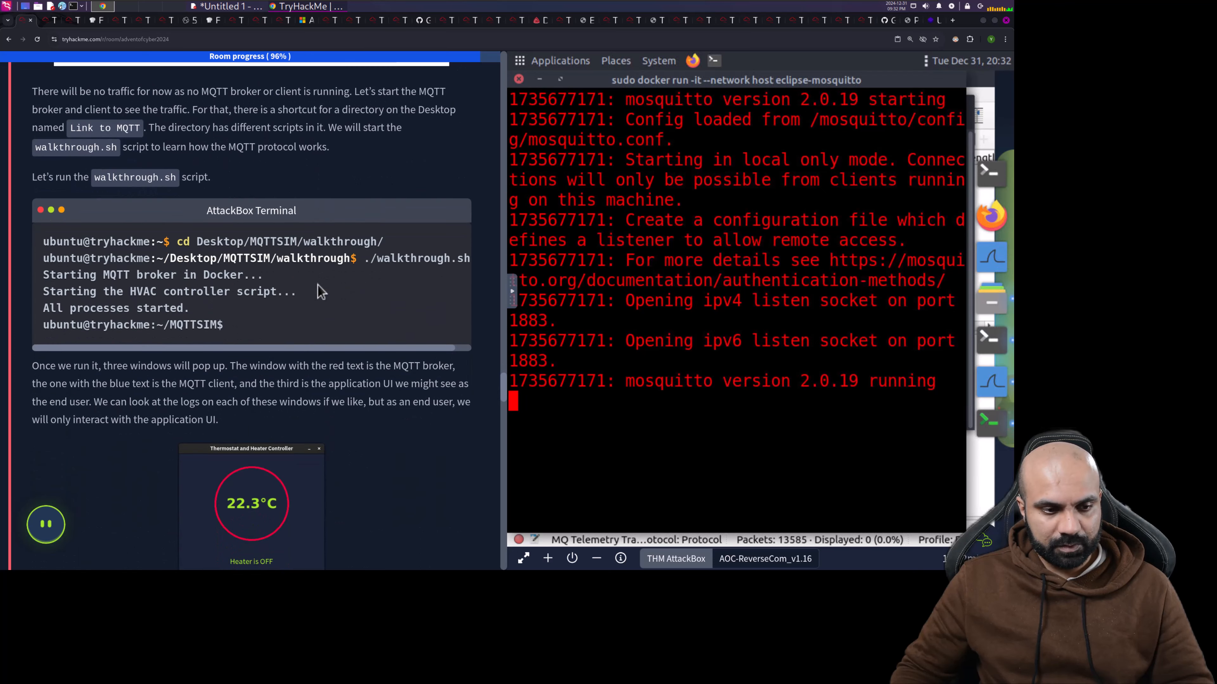
pyautogui.scroll(-3, 318, 285)
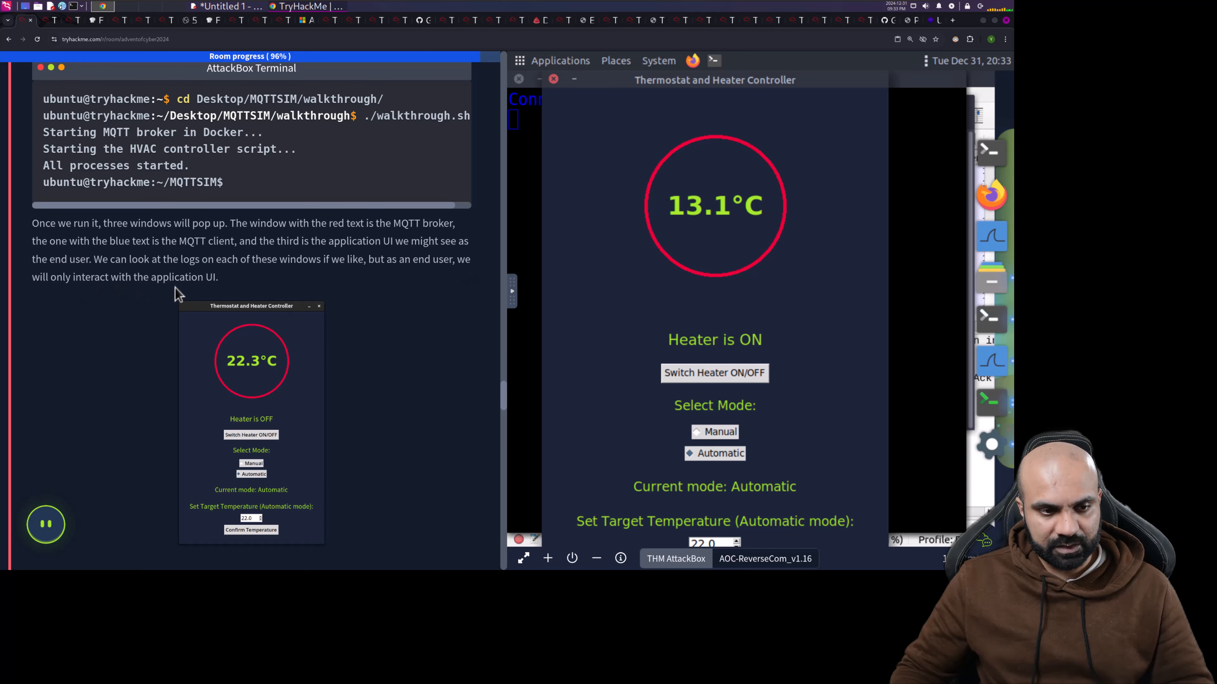
# - Scroll the tutorial, then bring Wireshark, now listing 28 MQTT packets, to the front
pyautogui.scroll(-4, 391, 315)
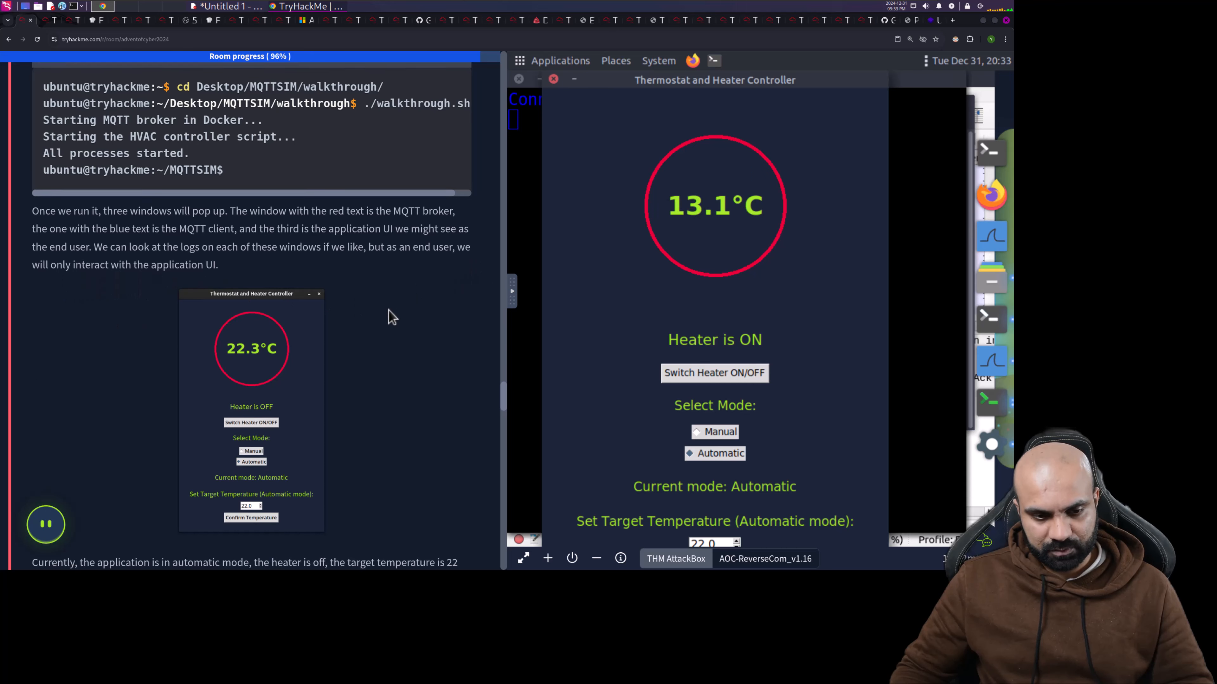
pyautogui.scroll(-4, 390, 316)
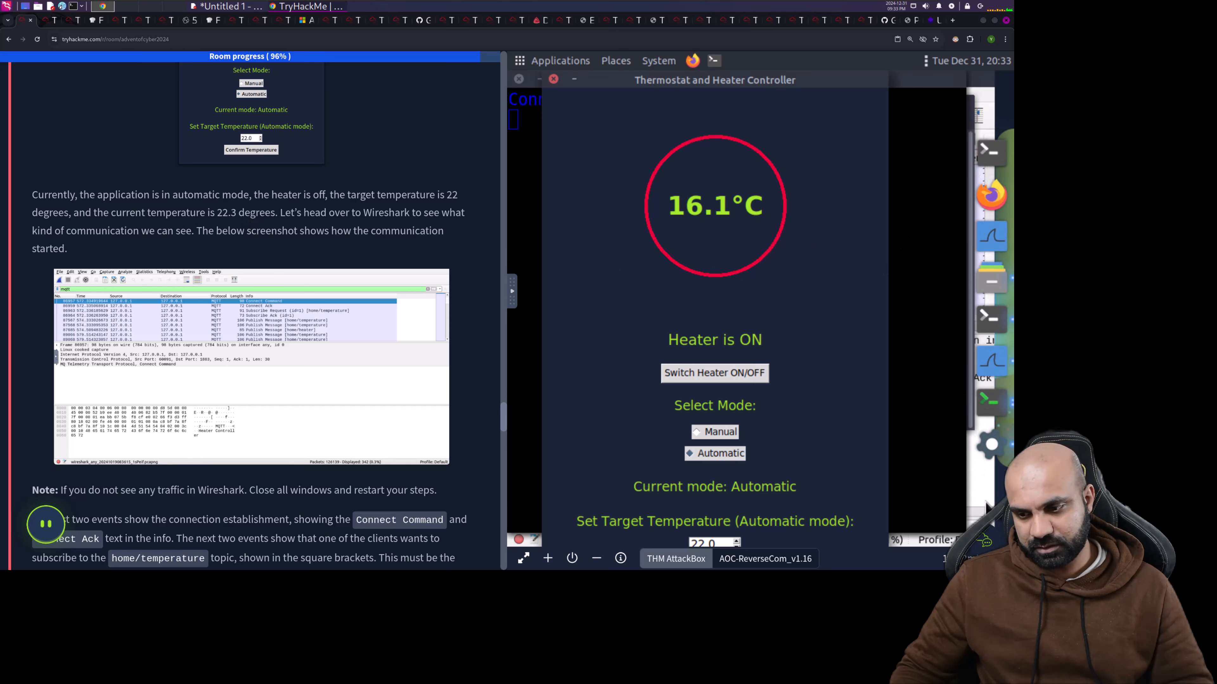
pyautogui.click(986, 494)
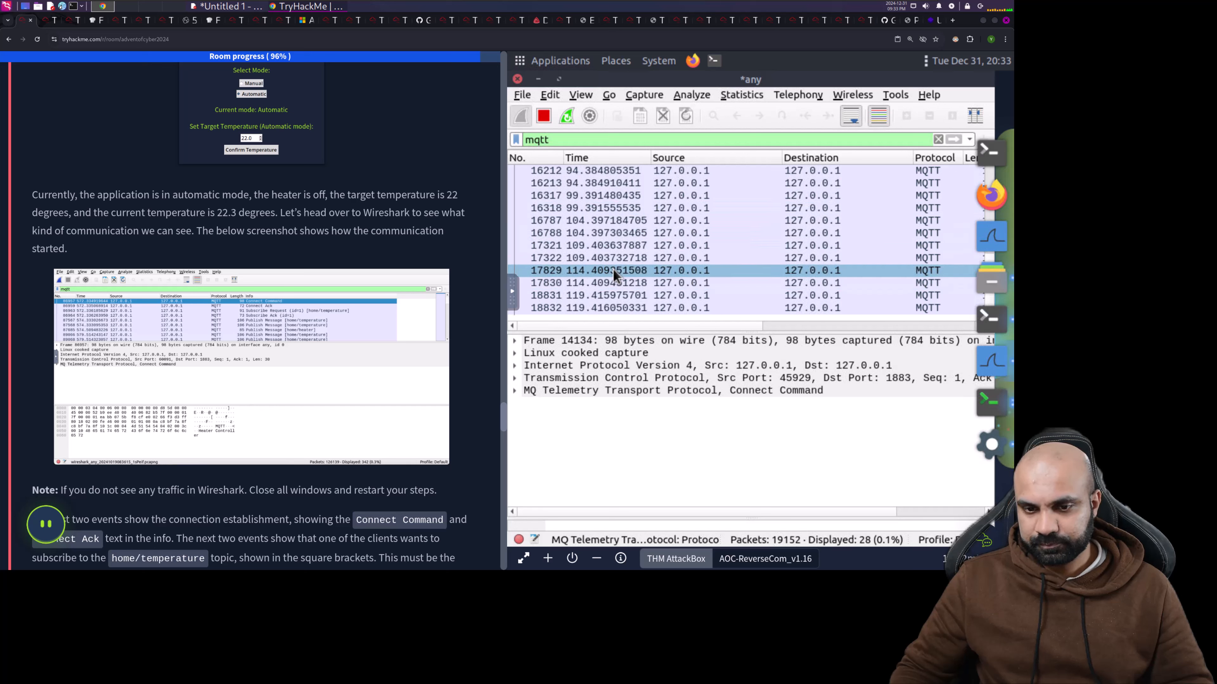
# - Inspect MQTT packets 18831 and 18832, expanding the publish details, Message field and header flags
pyautogui.click(626, 296)
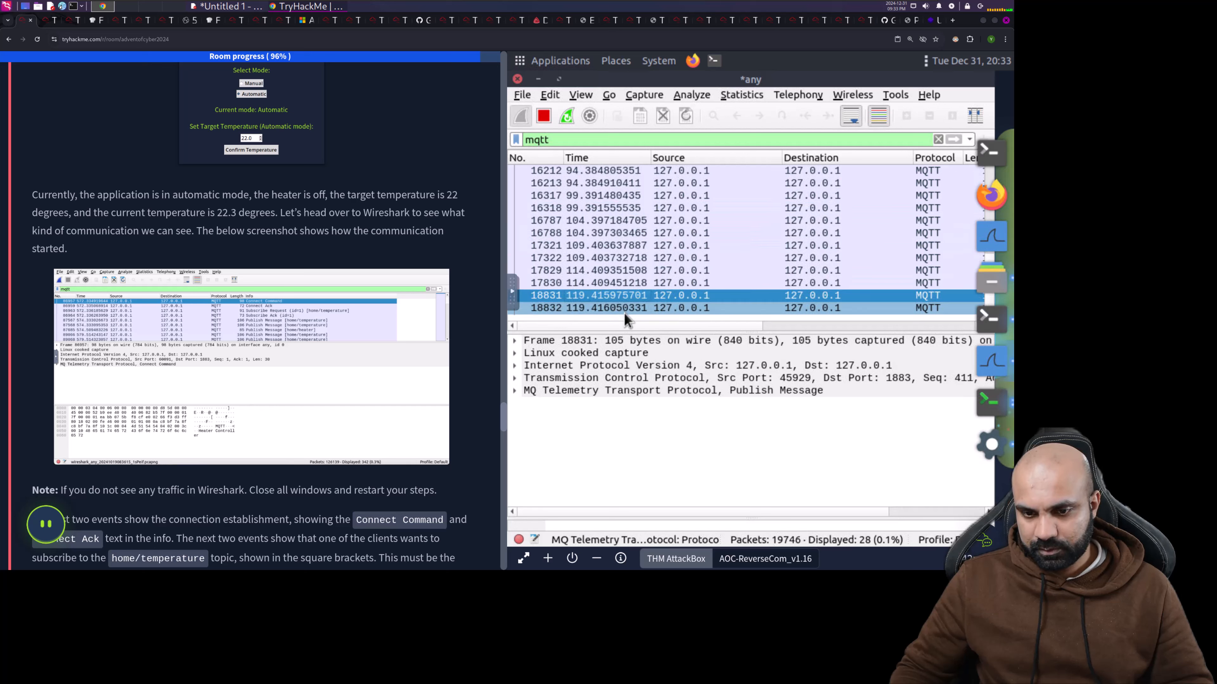
pyautogui.click(624, 311)
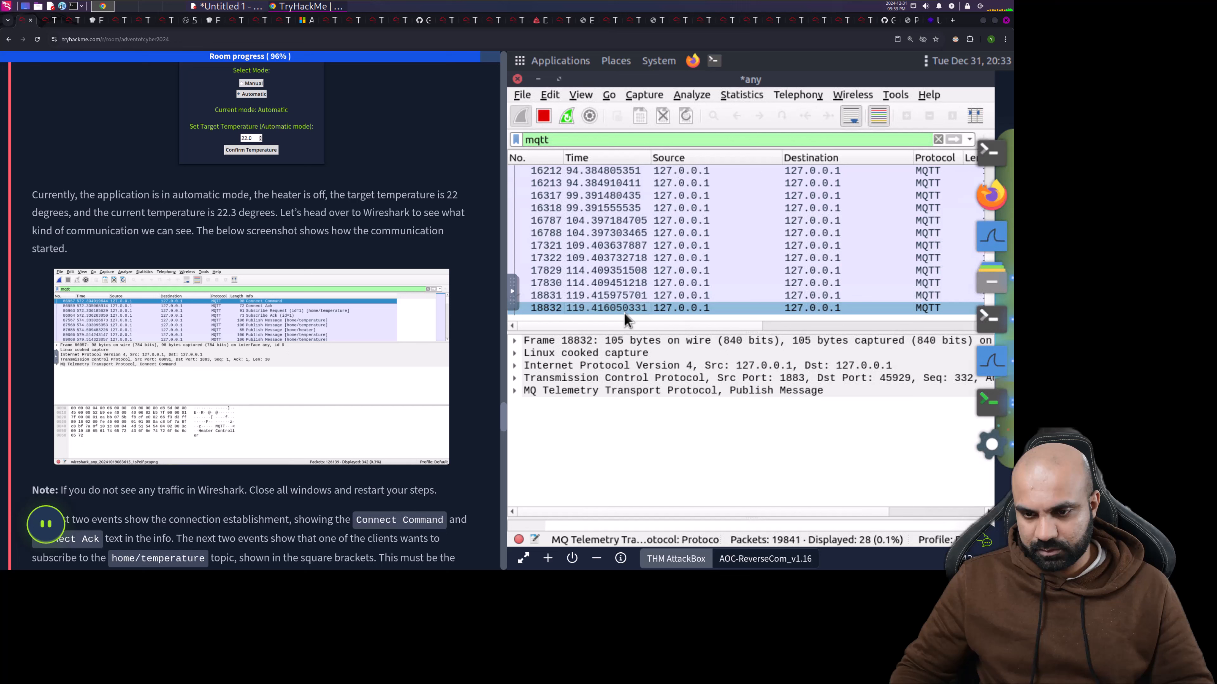
pyautogui.click(513, 390)
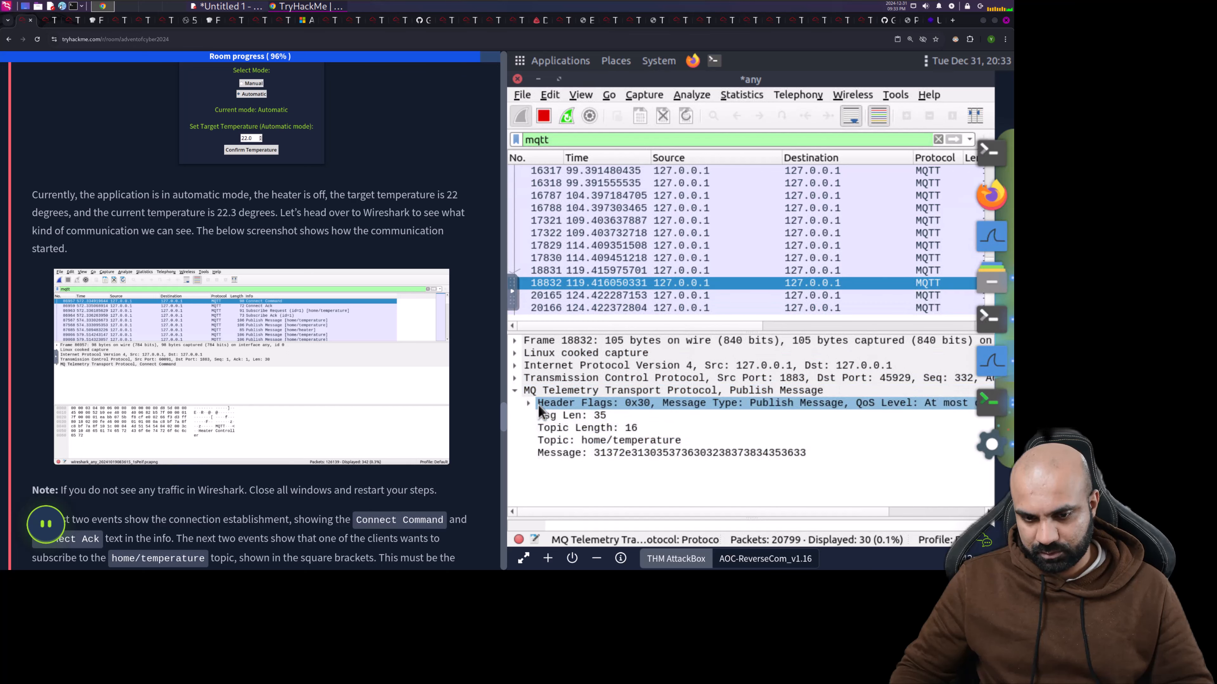
pyautogui.click(589, 452)
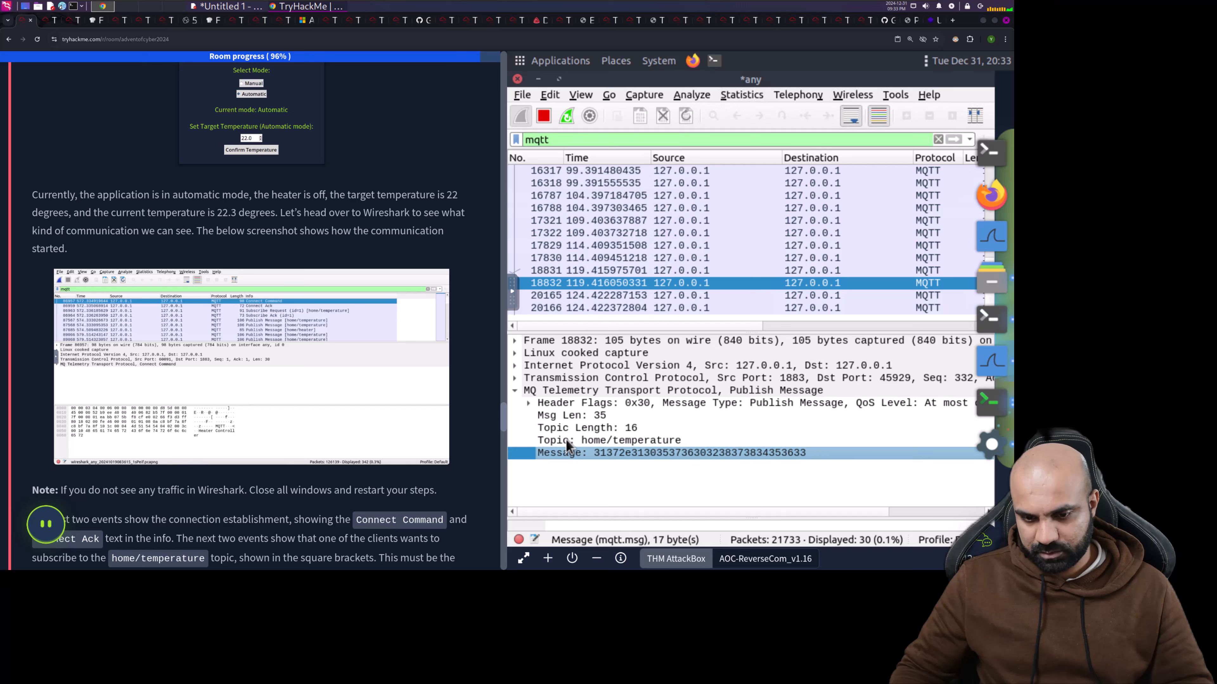
pyautogui.click(528, 402)
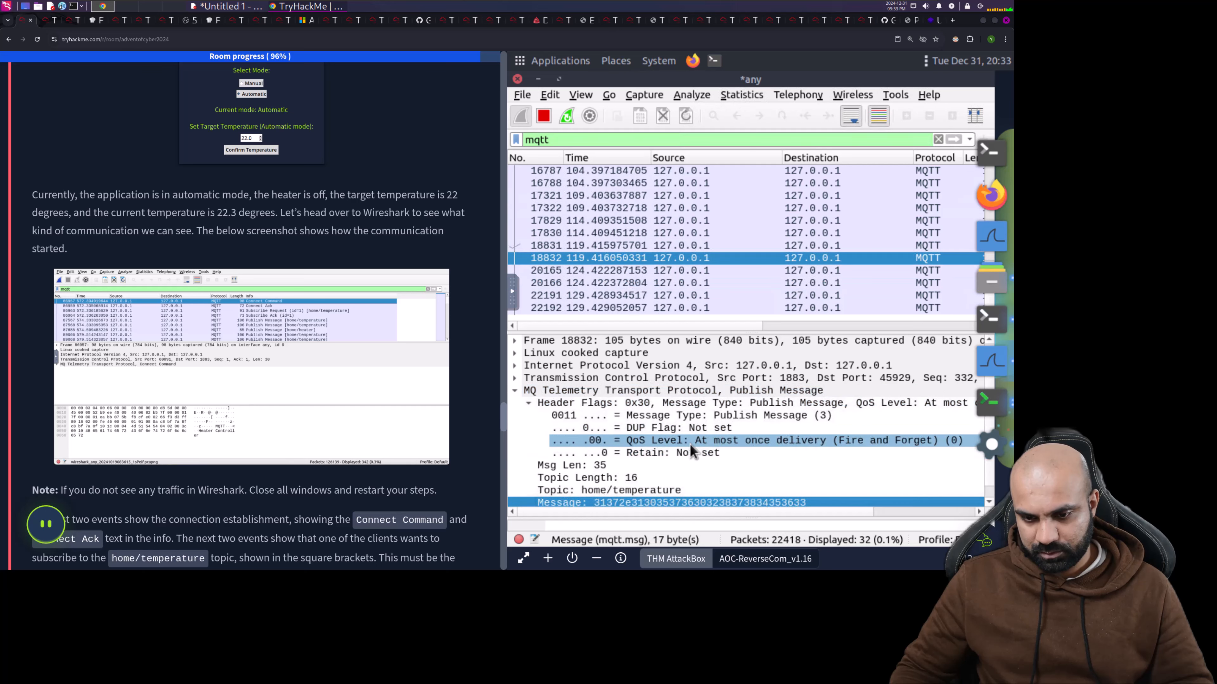
pyautogui.click(529, 404)
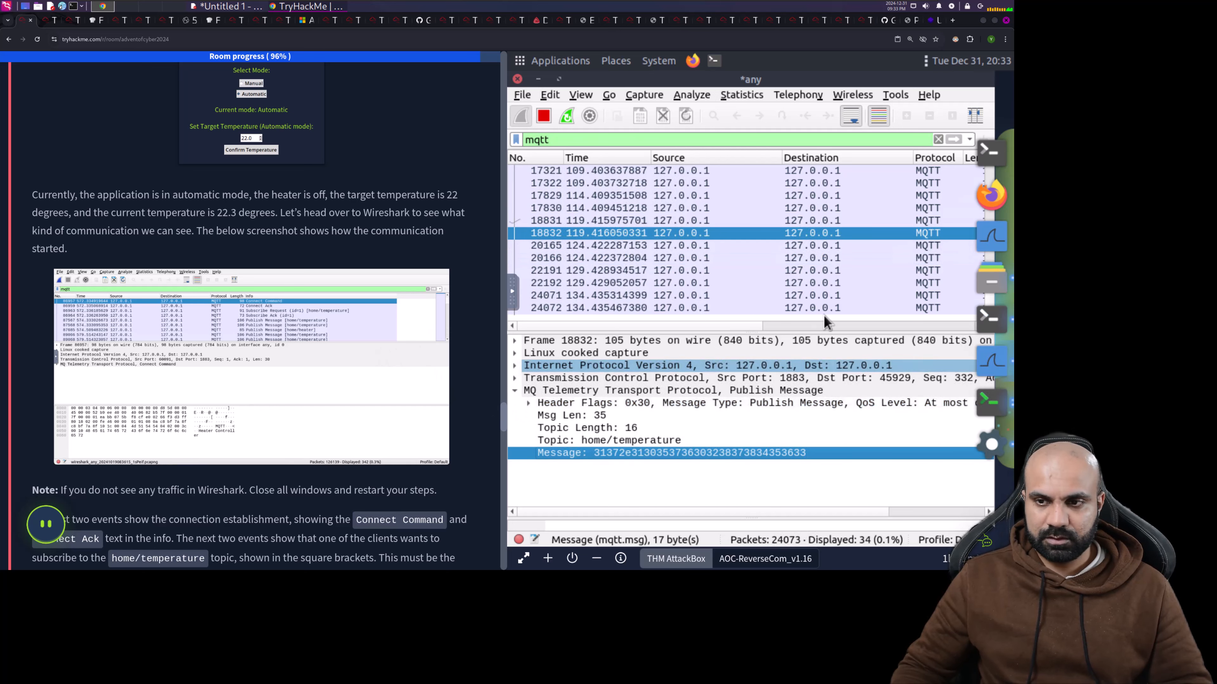
# - Scroll the packet list sideways to read the Info column, then back to the number columns
pyautogui.click(768, 326)
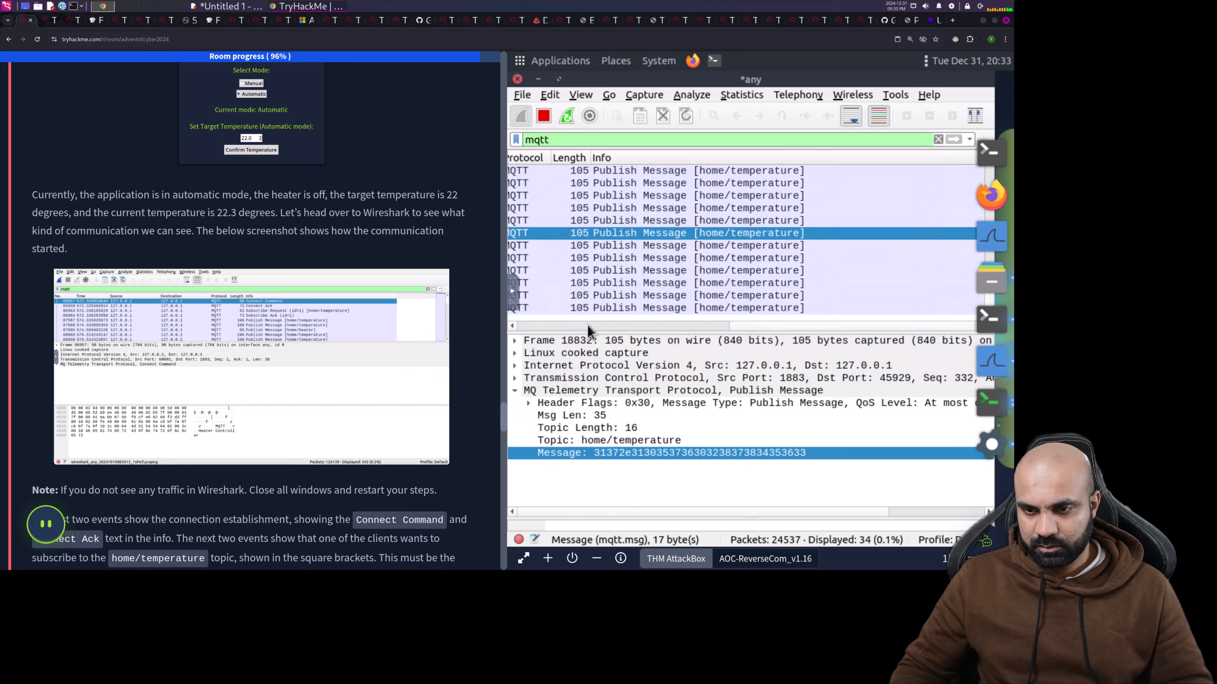
pyautogui.click(656, 326)
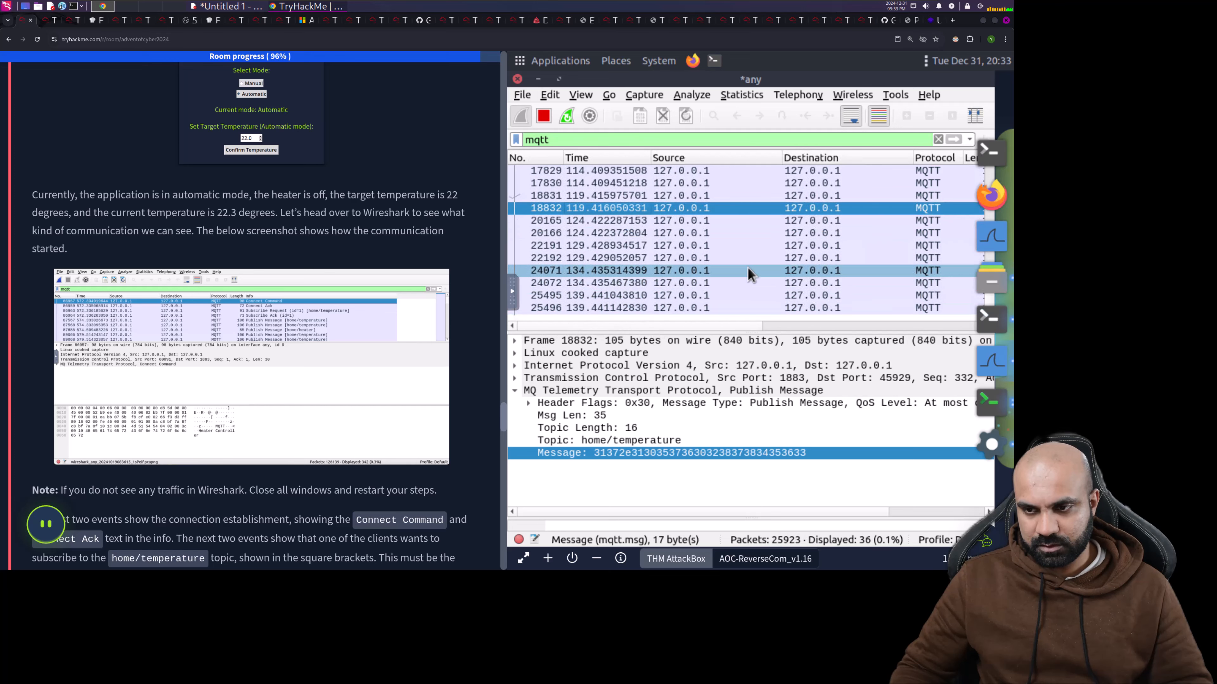
pyautogui.scroll(-4, 239, 388)
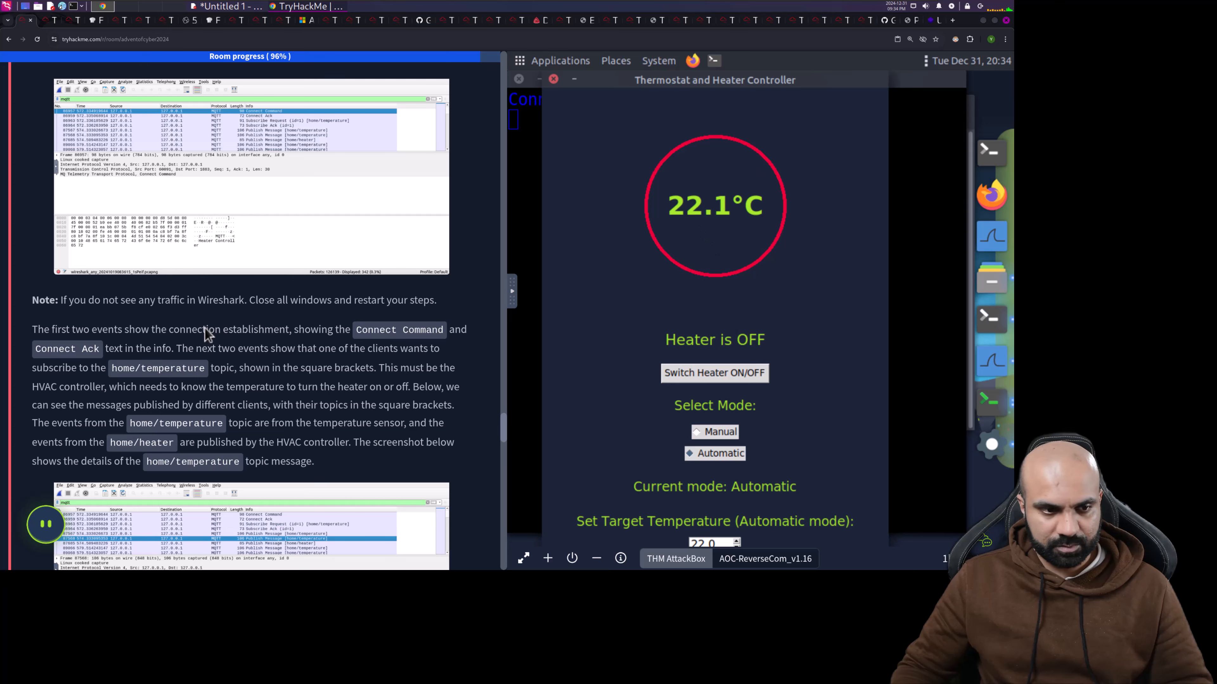
# - Scroll the tutorial, then bring Wireshark, now showing 68 MQTT packets, back to the front
pyautogui.scroll(-2, 204, 339)
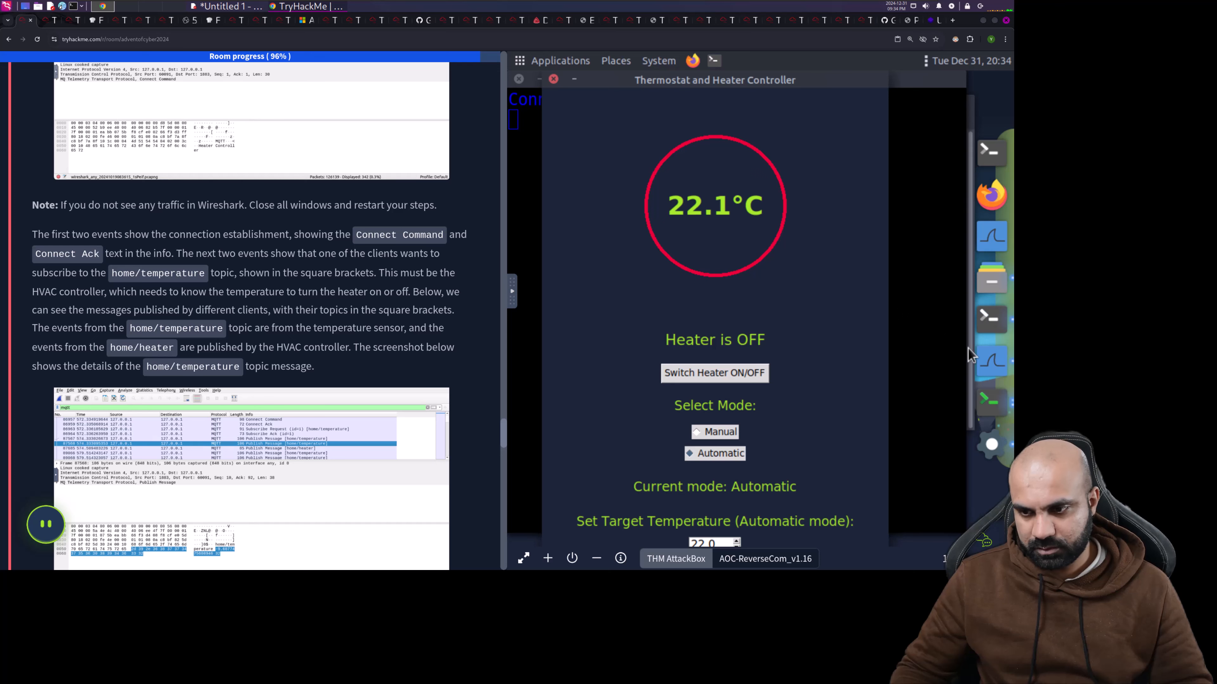
pyautogui.click(990, 366)
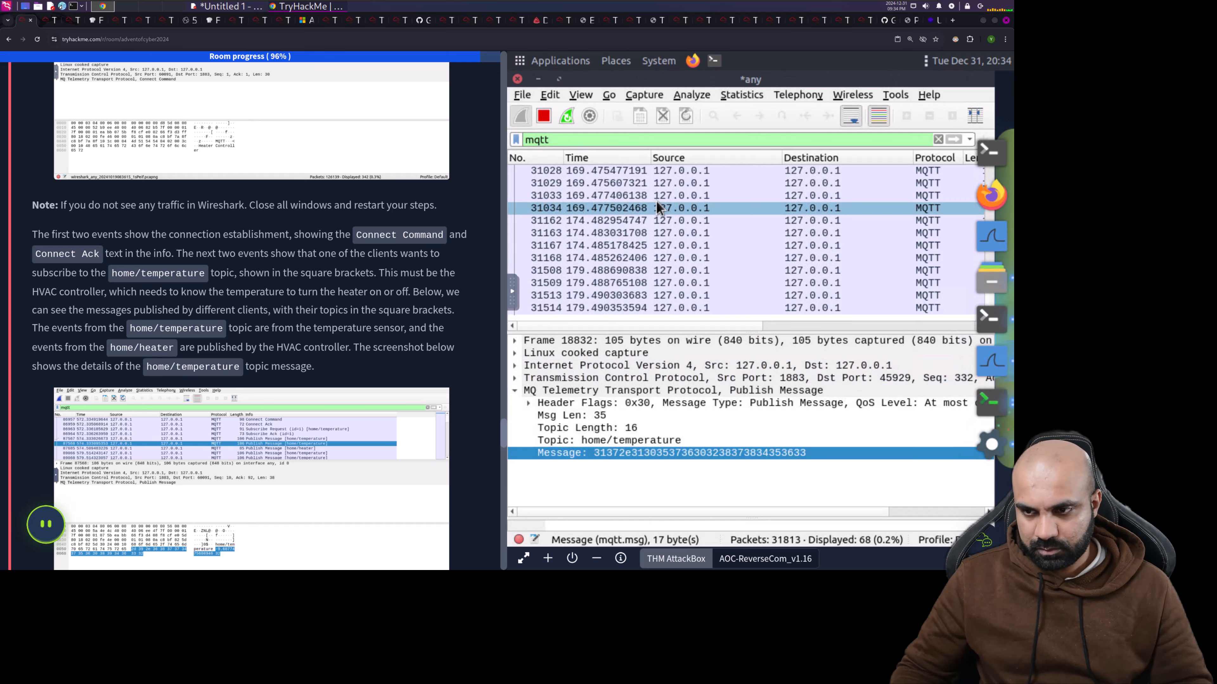
# - Inspect the Connect Command, Connect Ack and home/temperature/set Subscribe Request packets
pyautogui.scroll(10, 656, 202)
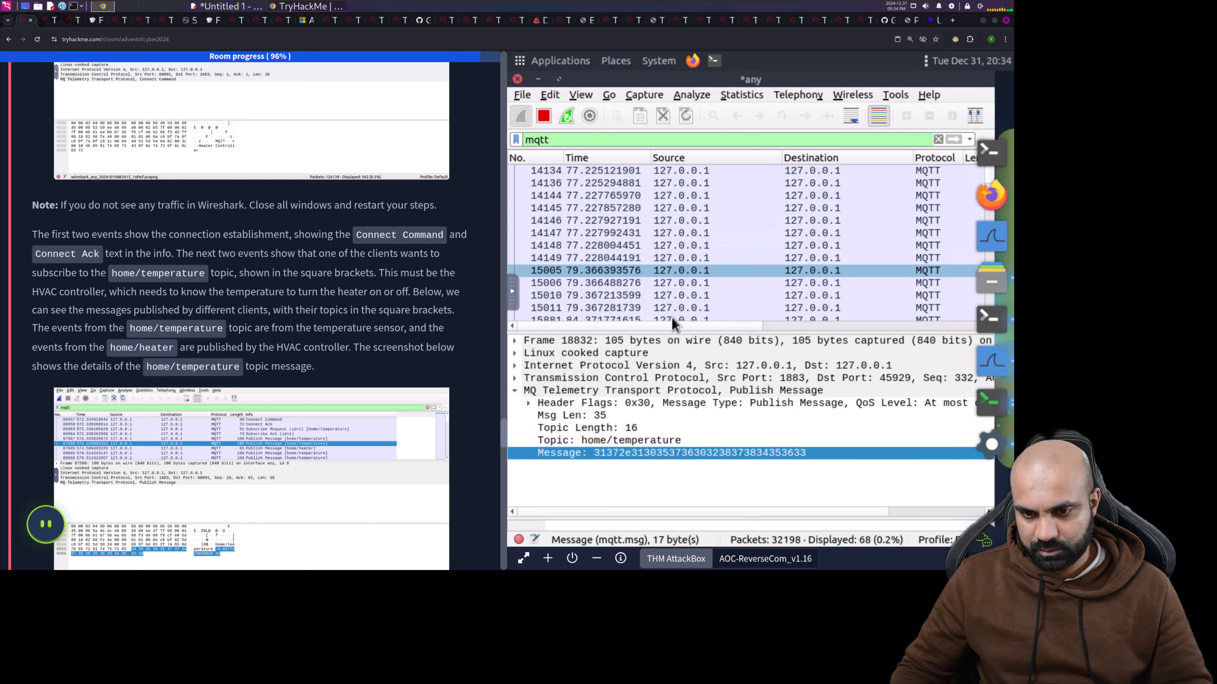
pyautogui.moveTo(680, 326); pyautogui.dragTo(816, 305)
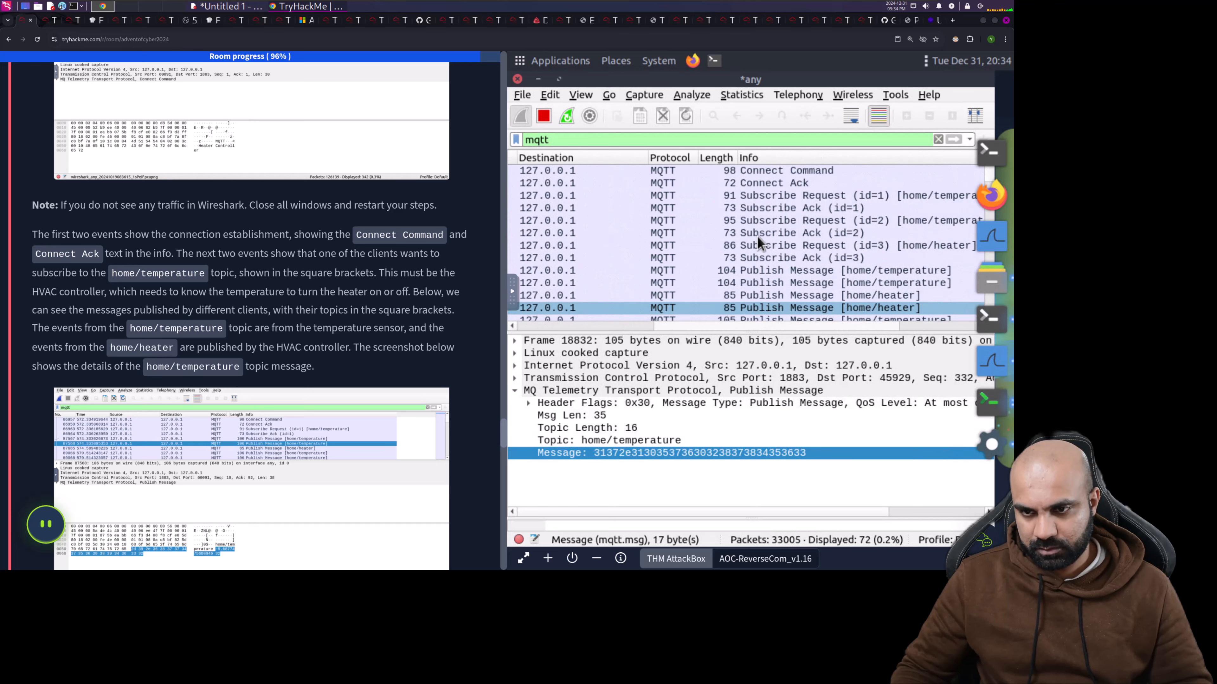
pyautogui.click(728, 172)
pyautogui.click(724, 182)
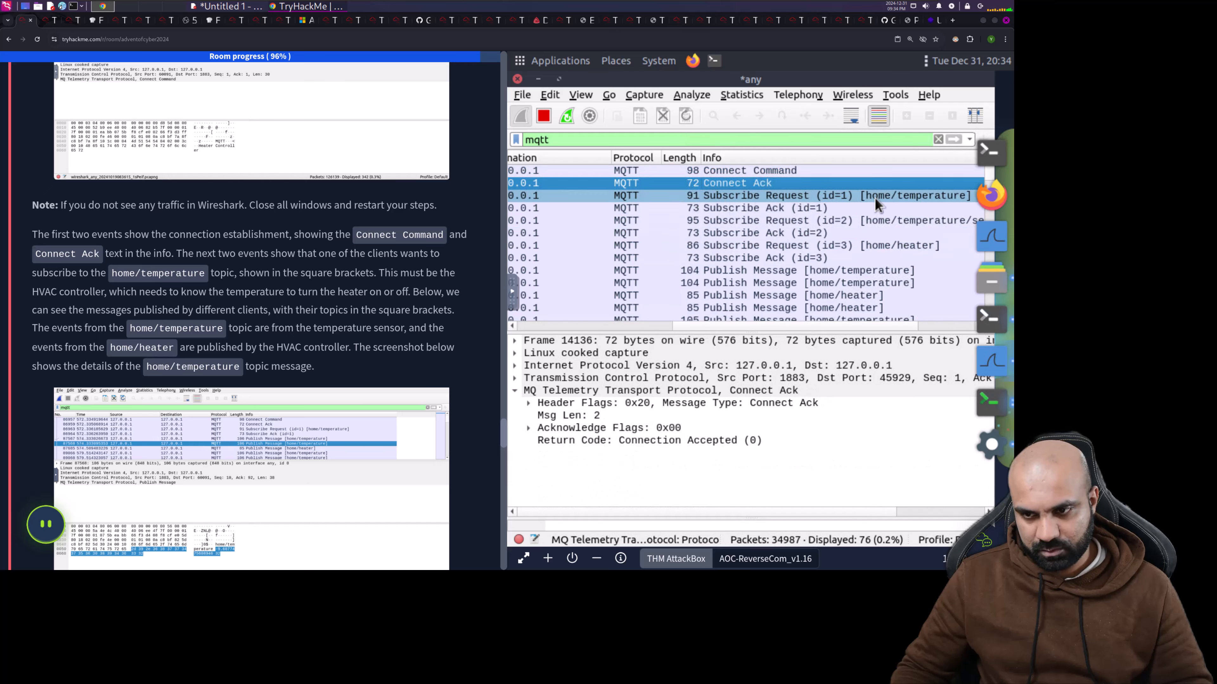
pyautogui.click(903, 221)
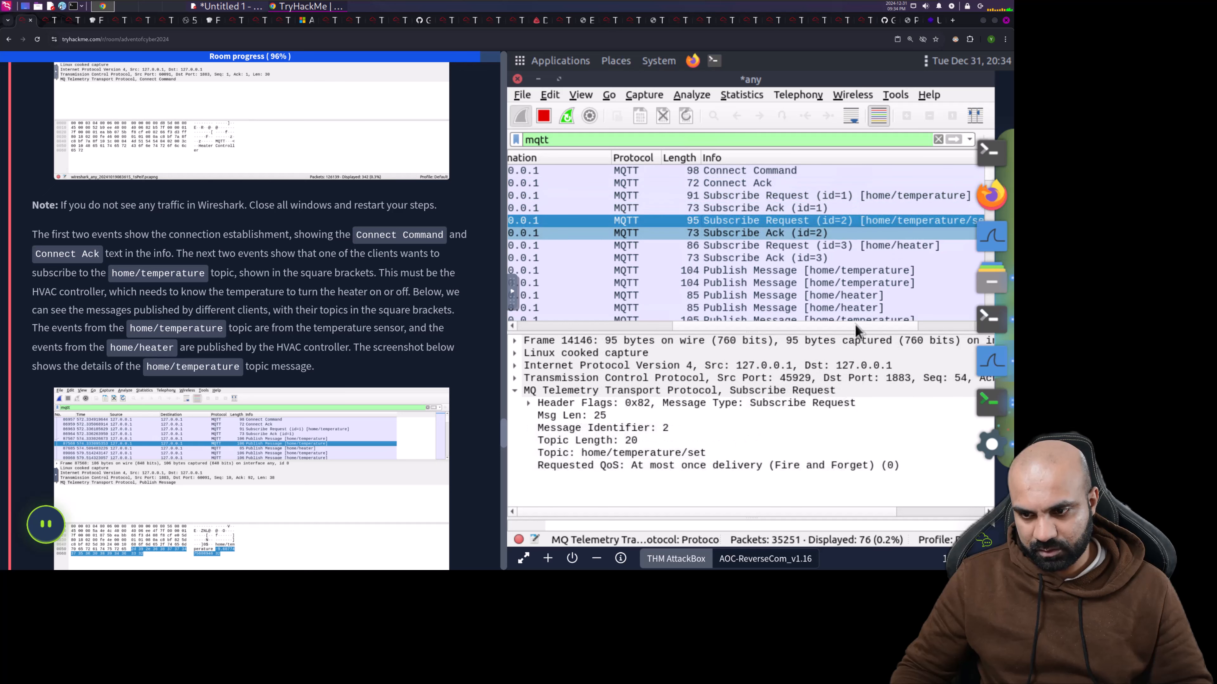
pyautogui.hscroll(3, 878, 327)
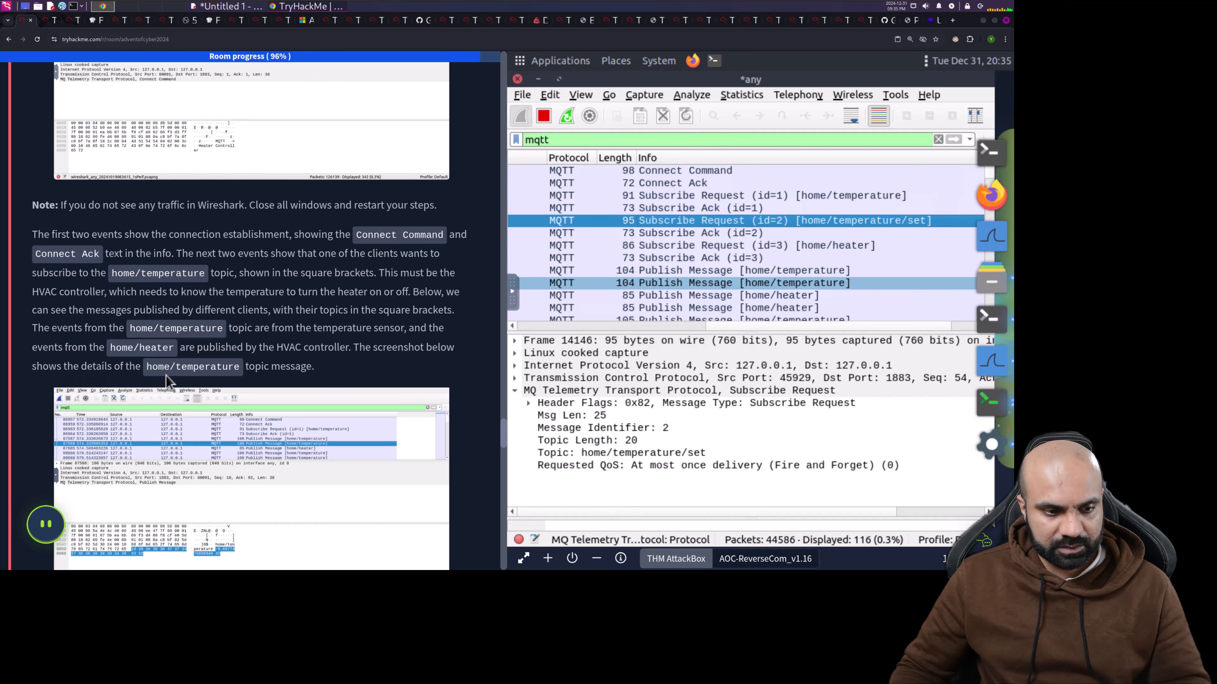
# - Select the first home/temperature publish message and examine its details
pyautogui.scroll(-1, 310, 374)
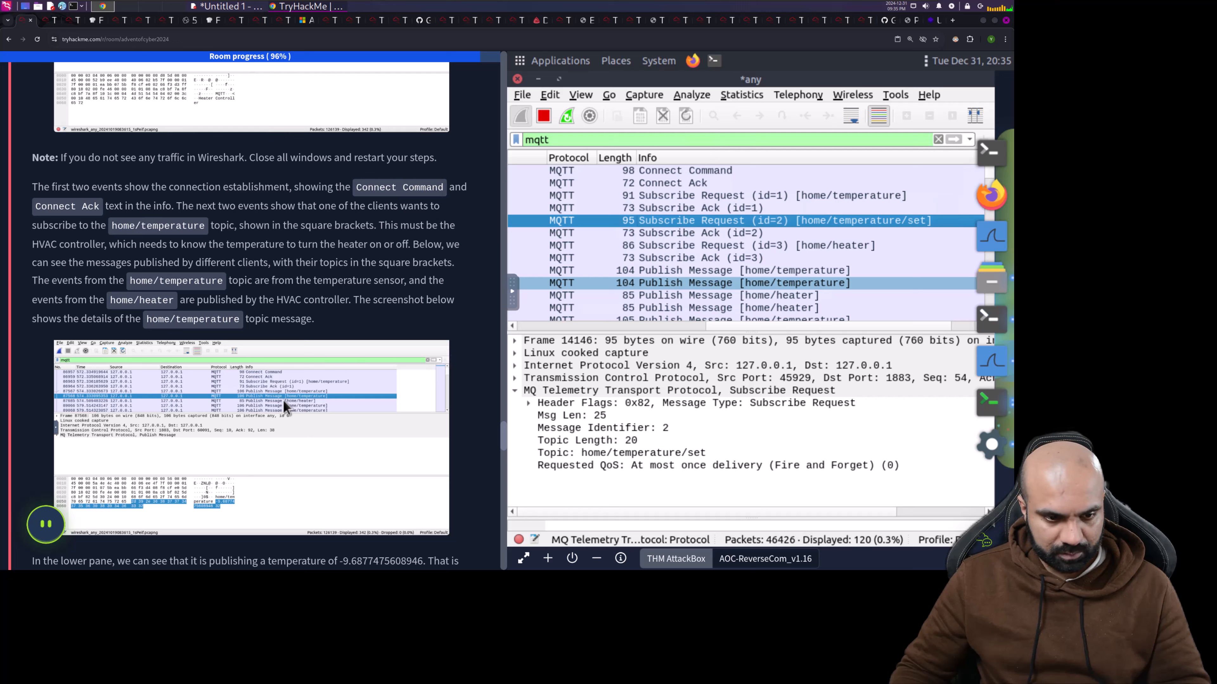
pyautogui.click(663, 287)
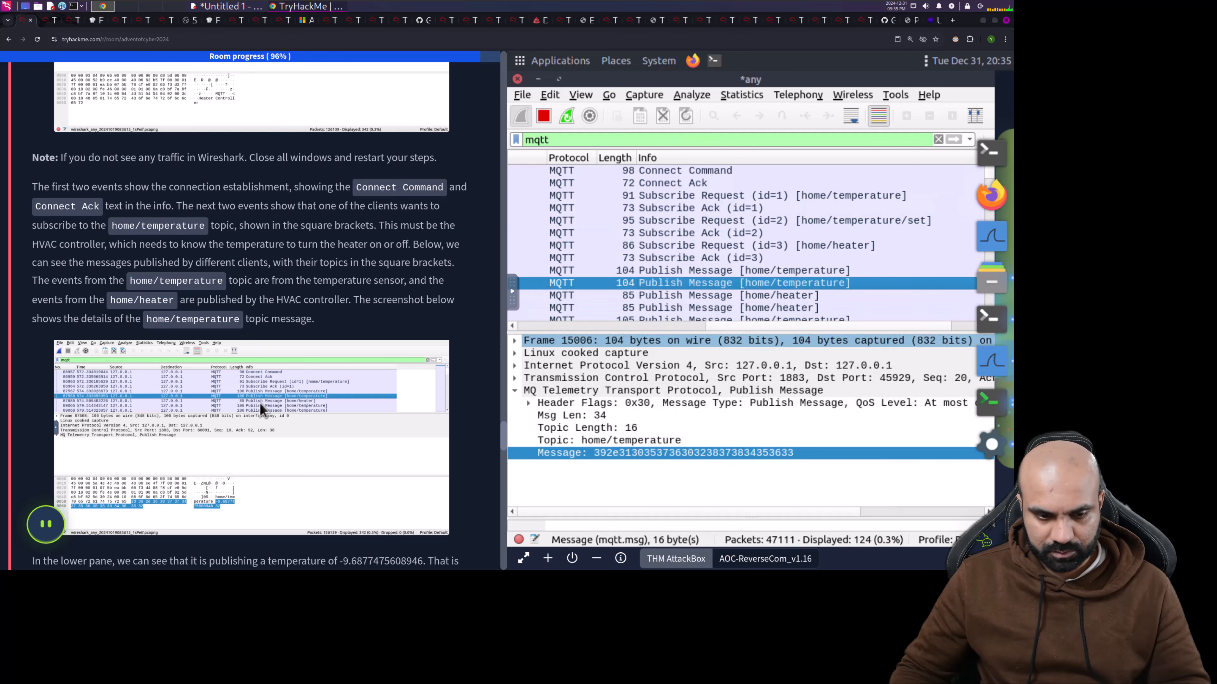
pyautogui.scroll(-4, 263, 407)
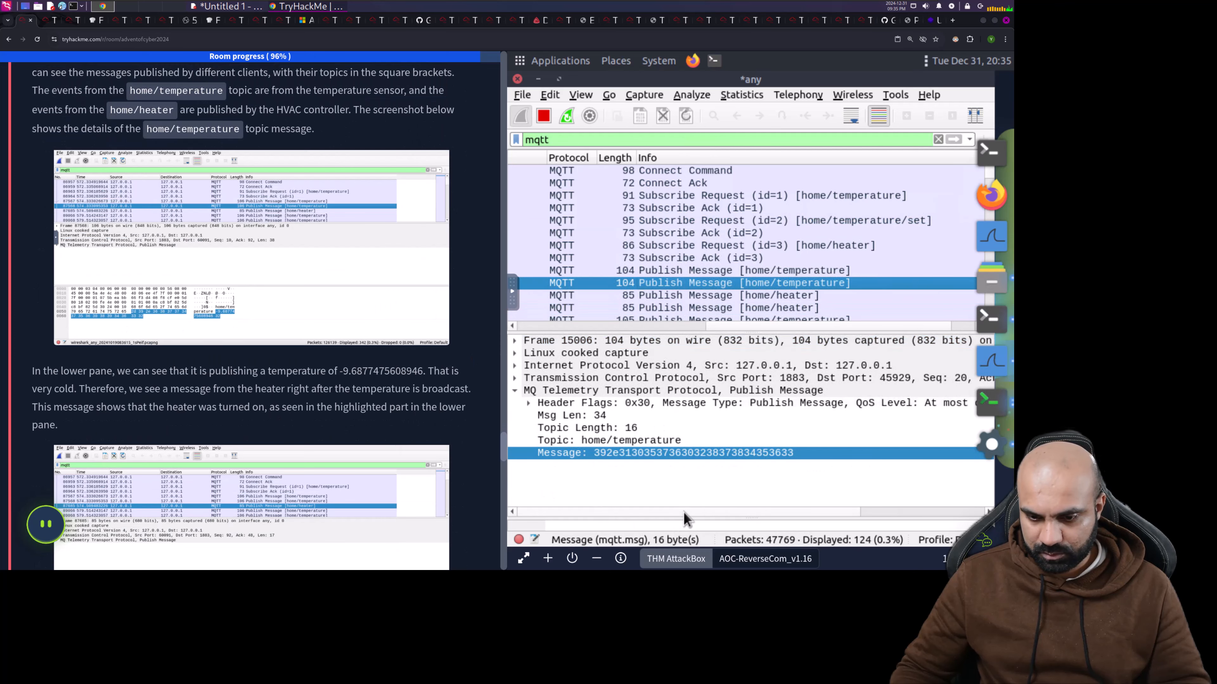
pyautogui.moveTo(820, 511); pyautogui.dragTo(973, 506)
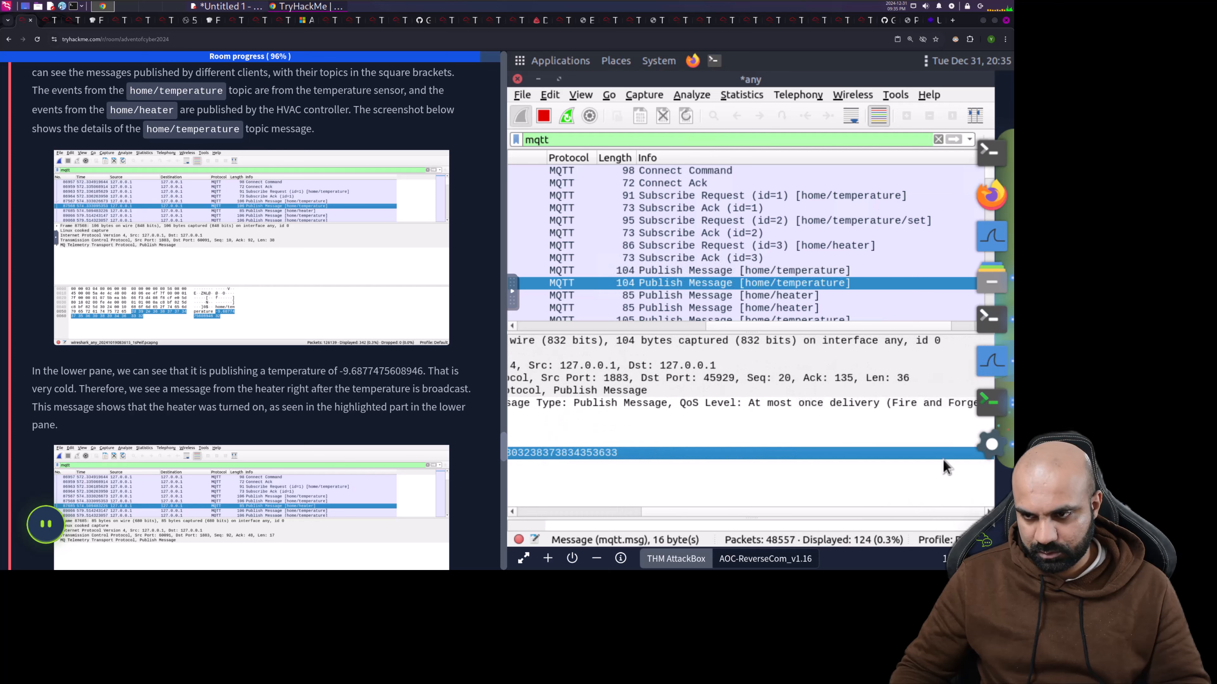
# - View the AttackBox full screen with an enlarged raw bytes pane, then return to the room tab
pyautogui.click(524, 559)
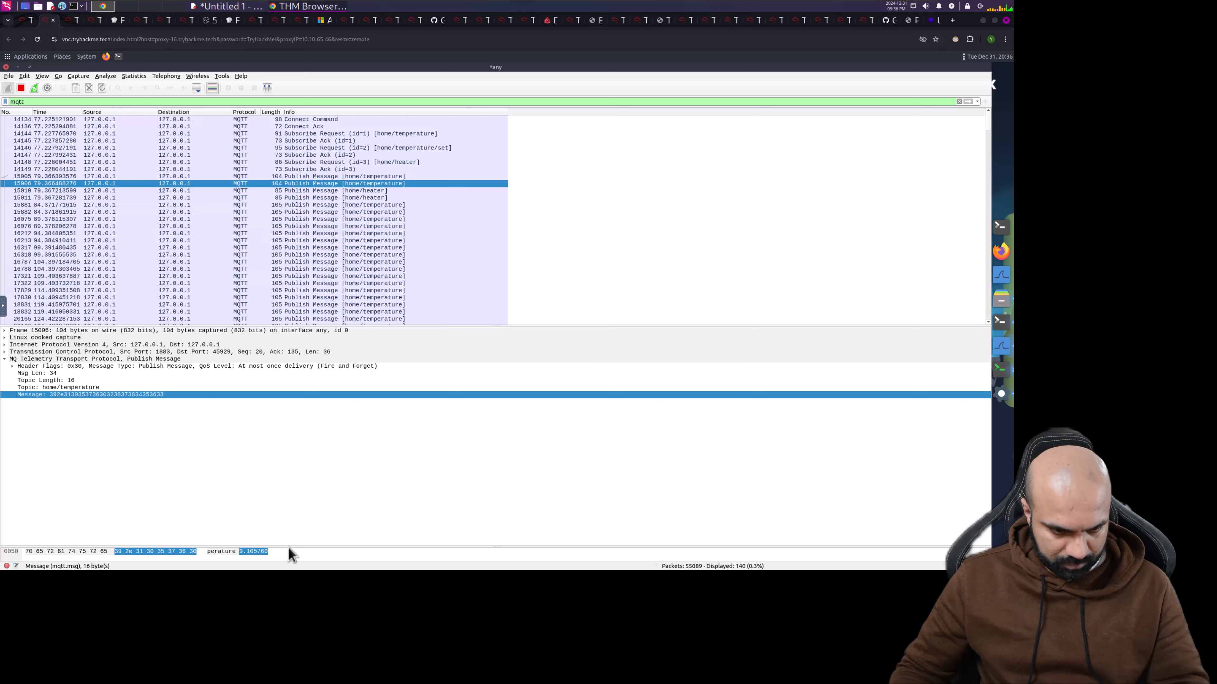
pyautogui.moveTo(291, 546); pyautogui.dragTo(304, 438)
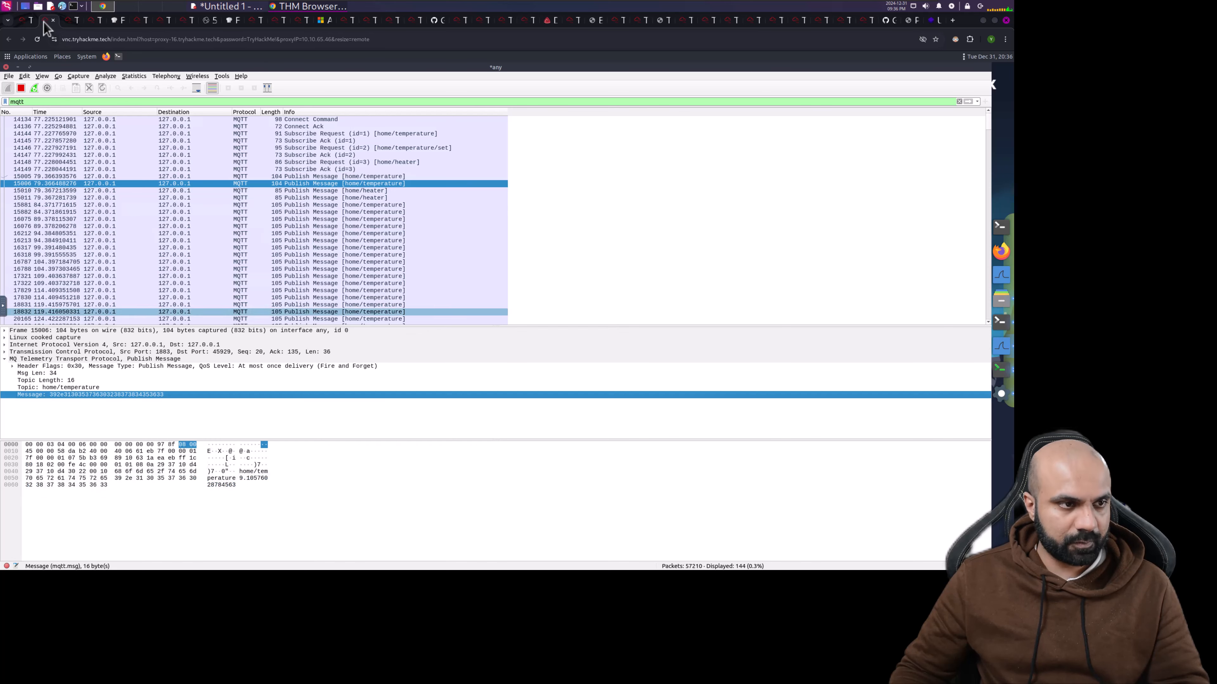
pyautogui.click(28, 20)
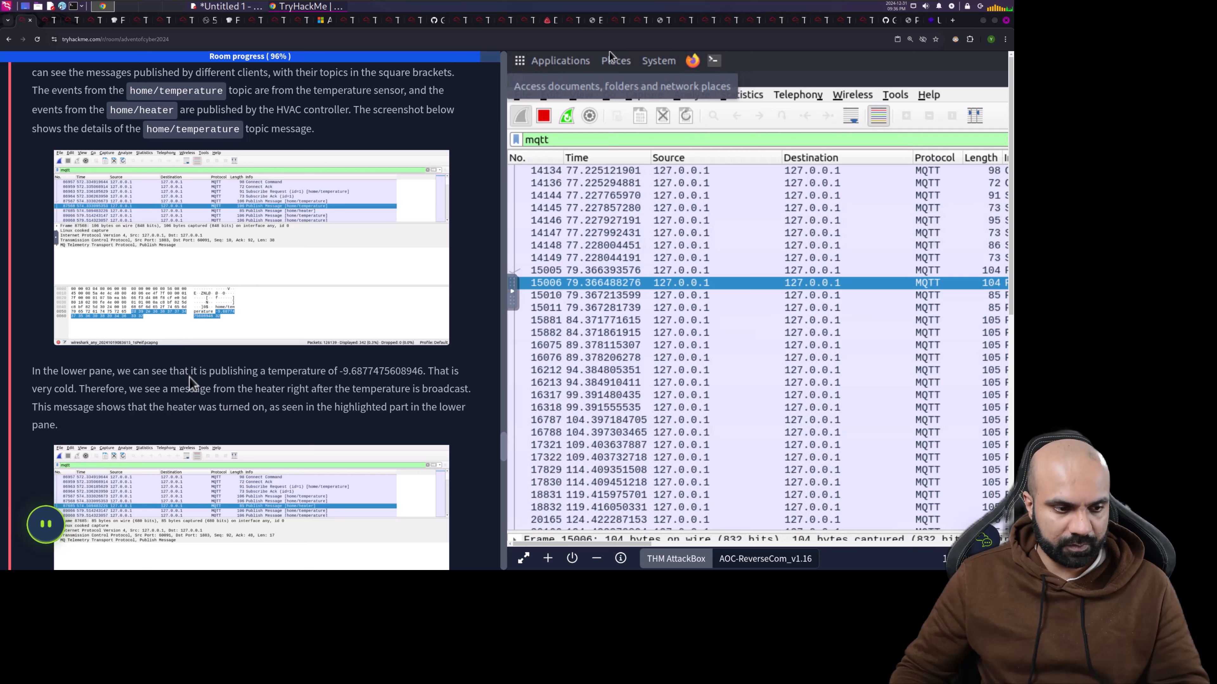
# - Select the first home/heater publish message to view its 85-byte details
pyautogui.scroll(-2, 190, 379)
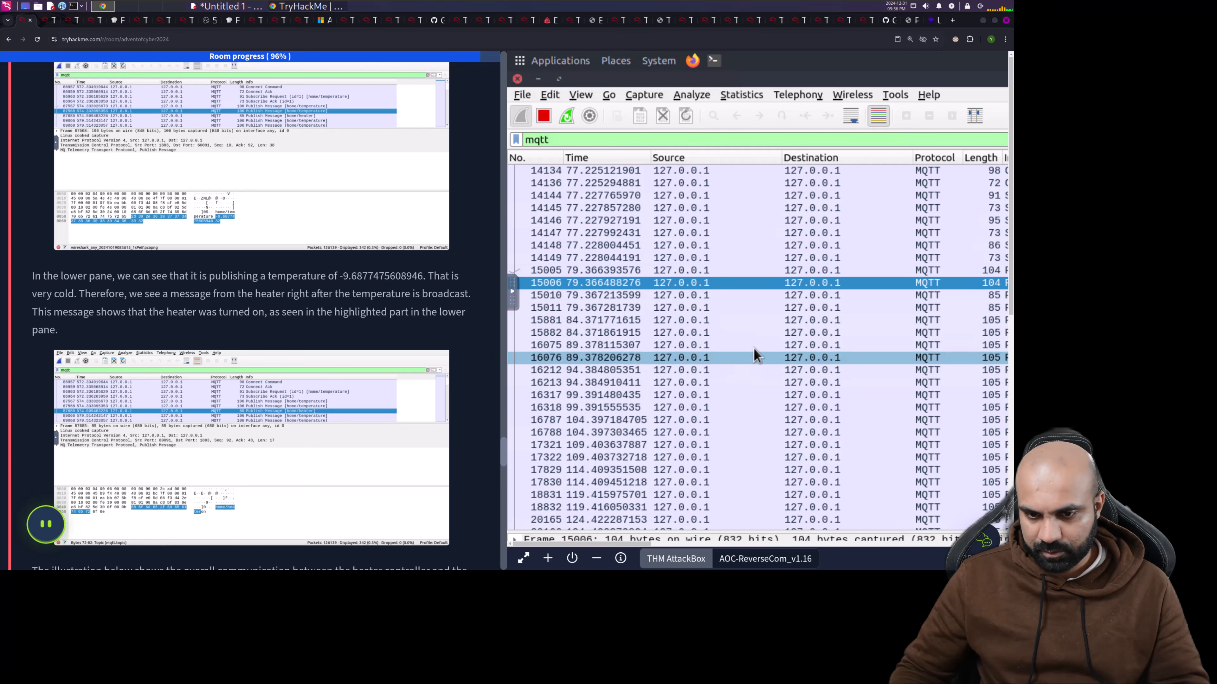
pyautogui.click(667, 537)
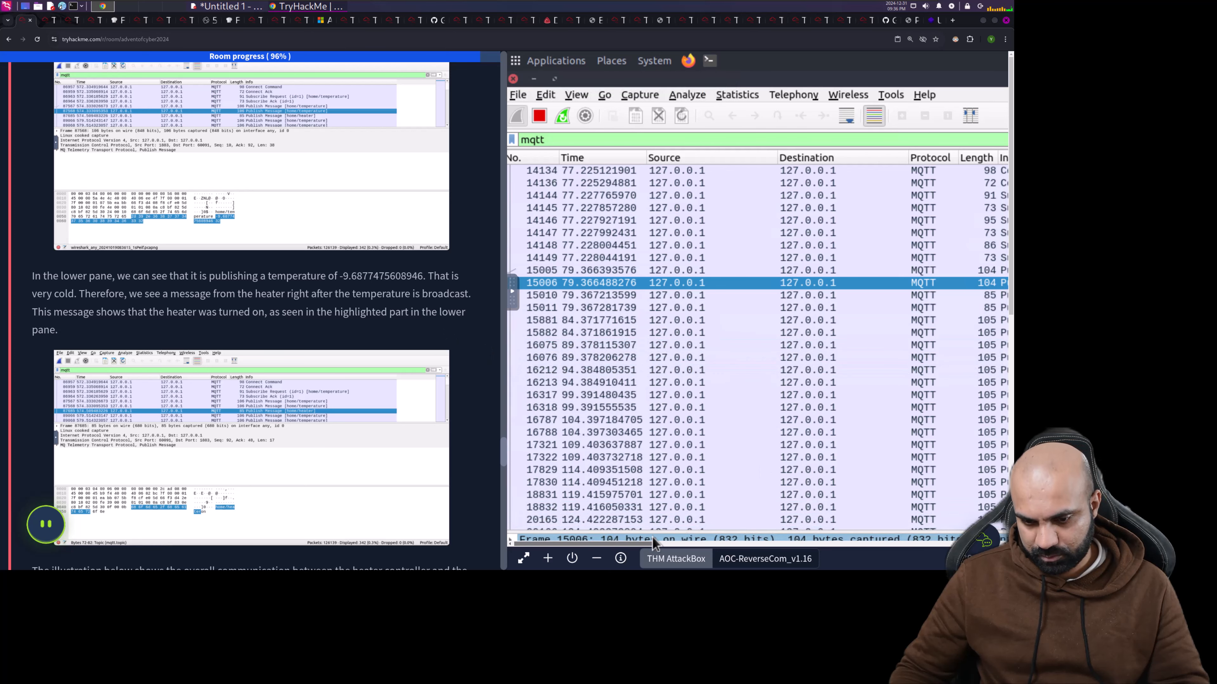
pyautogui.moveTo(652, 538); pyautogui.dragTo(720, 535)
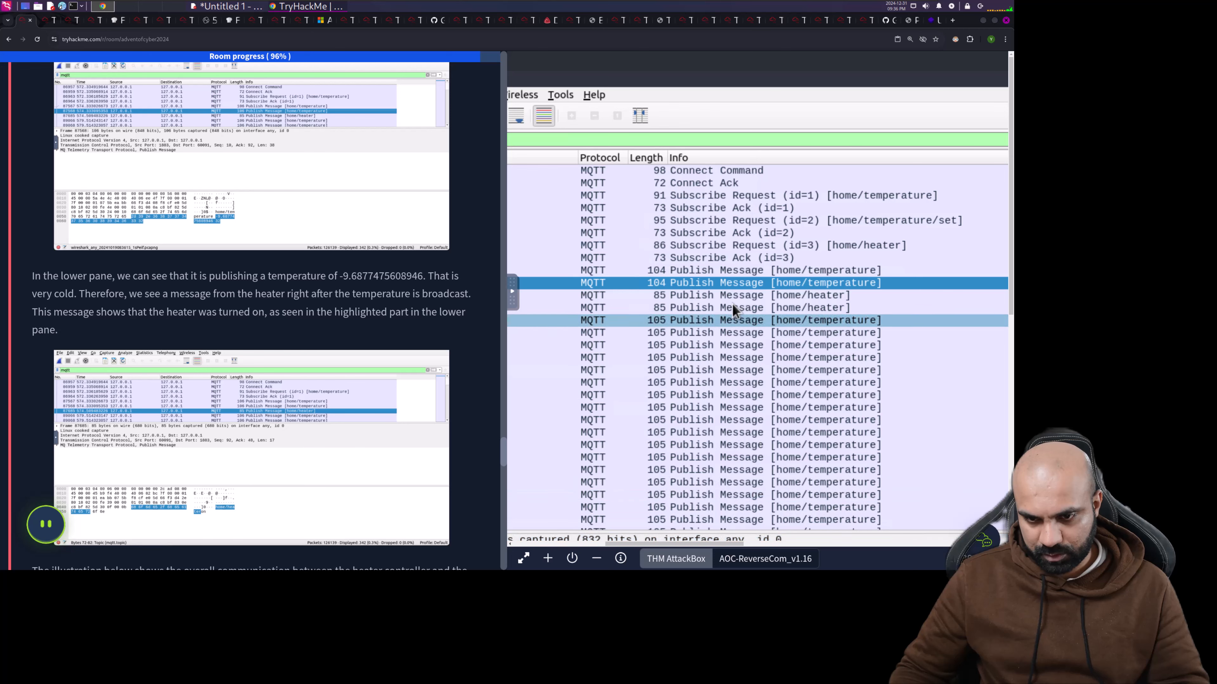
pyautogui.click(715, 297)
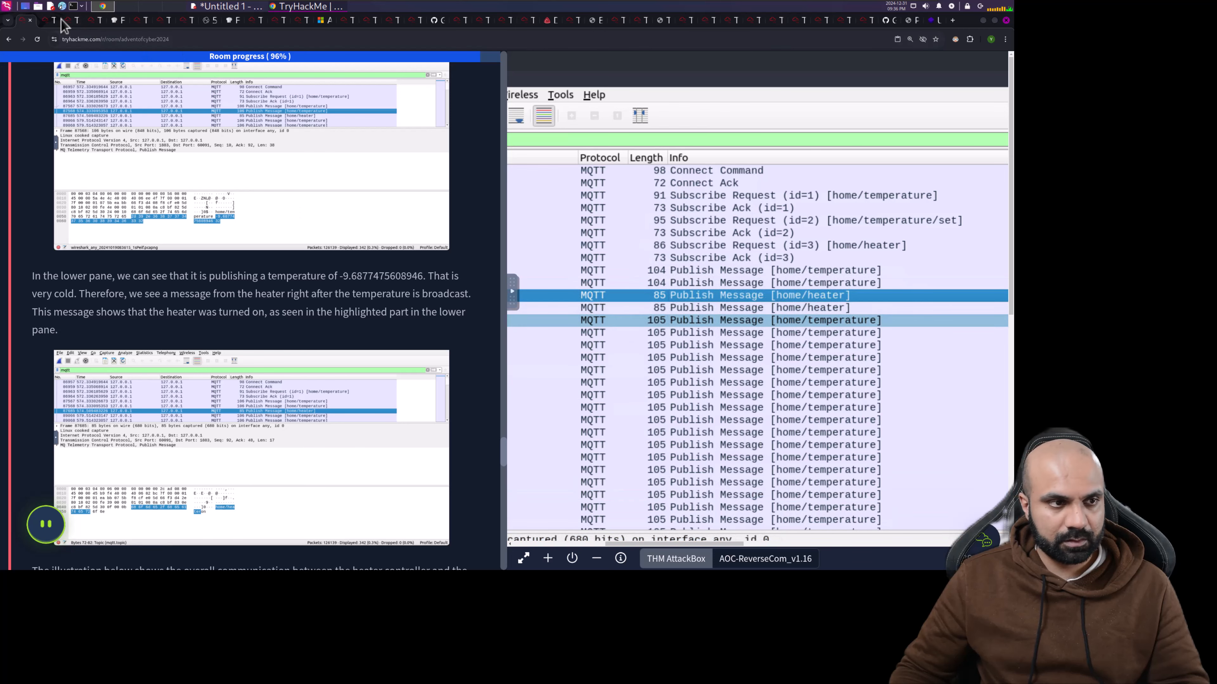
# - Read the home/heater and home/temperature publish messages, including frames 16318 and 34303
pyautogui.click(48, 21)
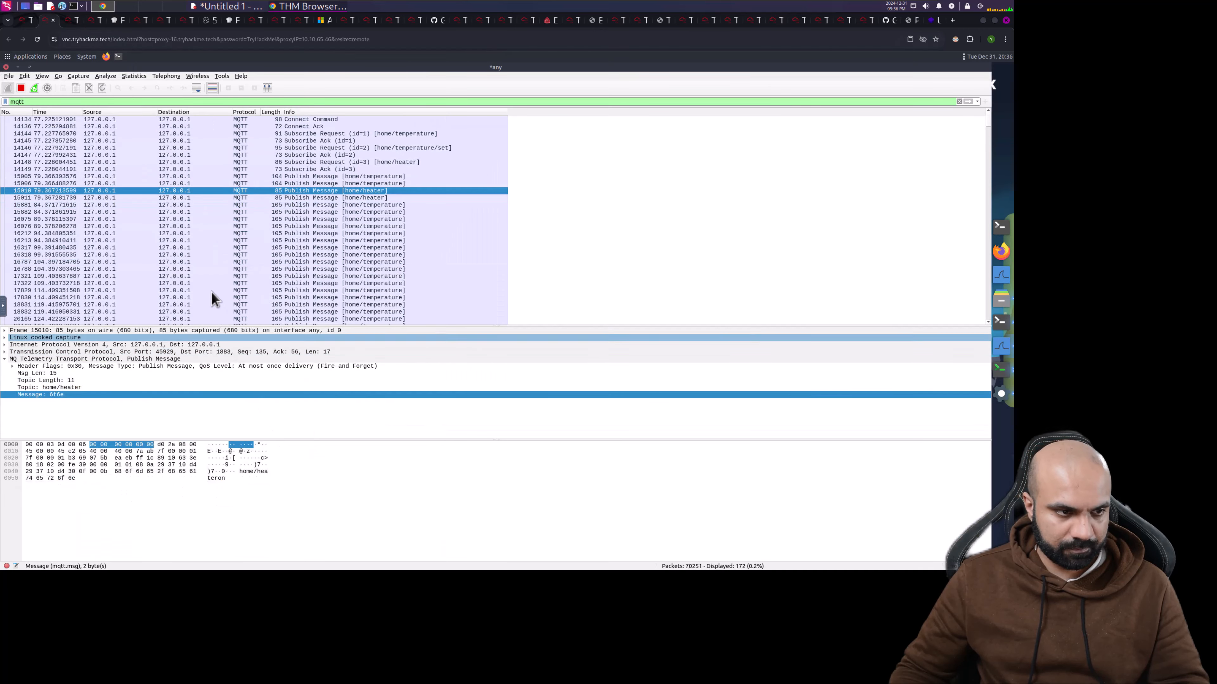
pyautogui.click(323, 197)
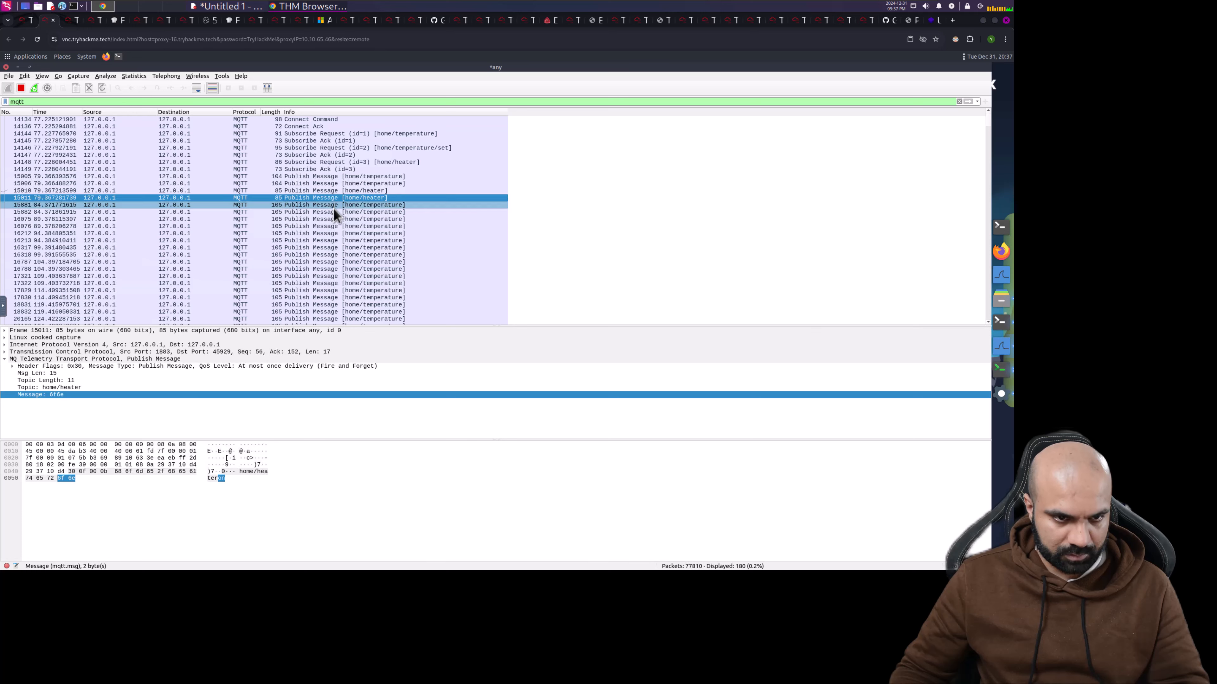
pyautogui.click(334, 211)
pyautogui.click(333, 219)
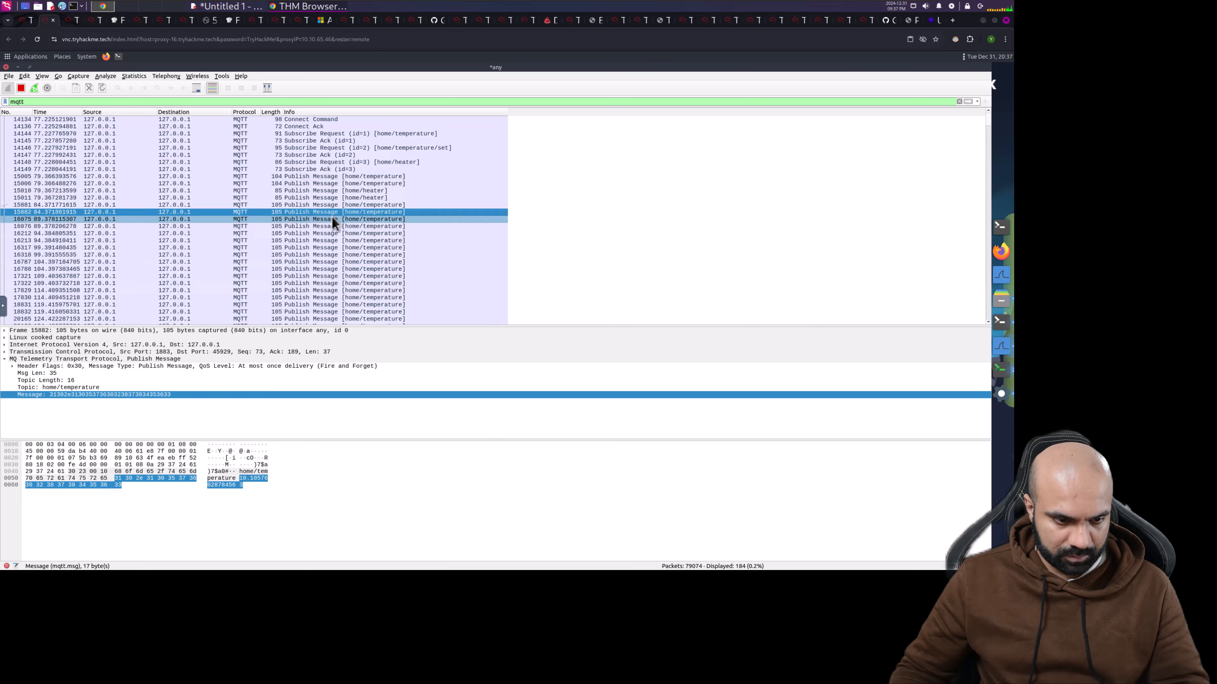
pyautogui.click(333, 254)
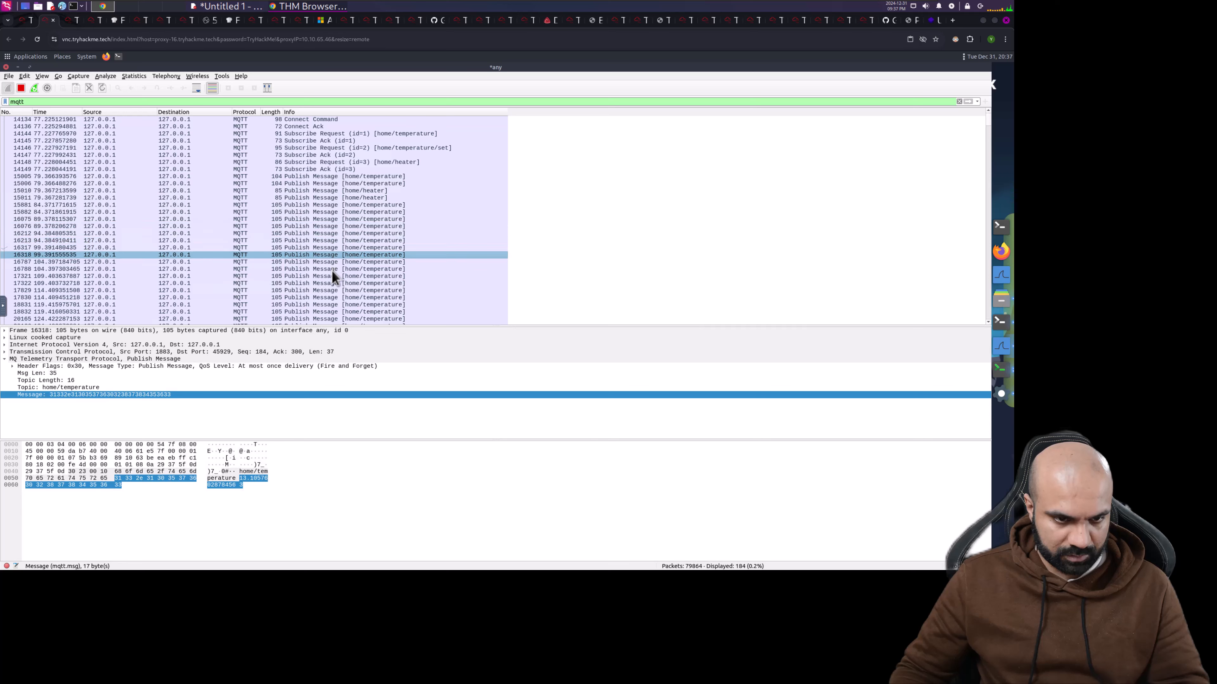
pyautogui.scroll(-15, 332, 283)
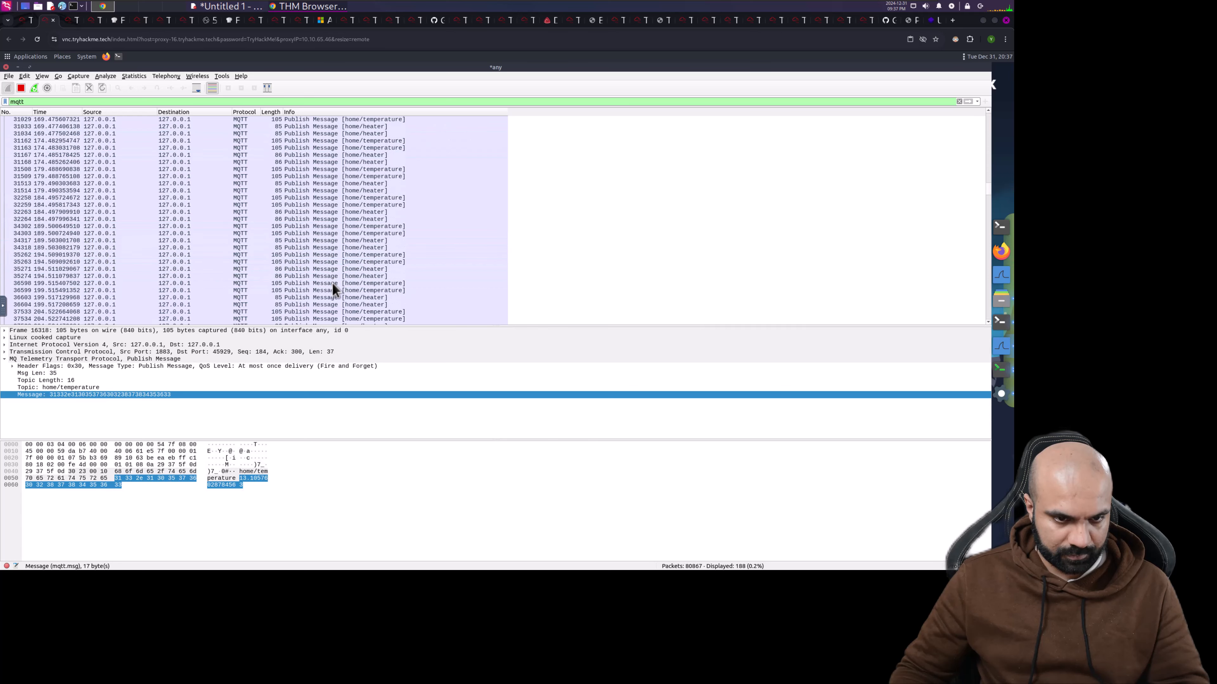
pyautogui.click(341, 234)
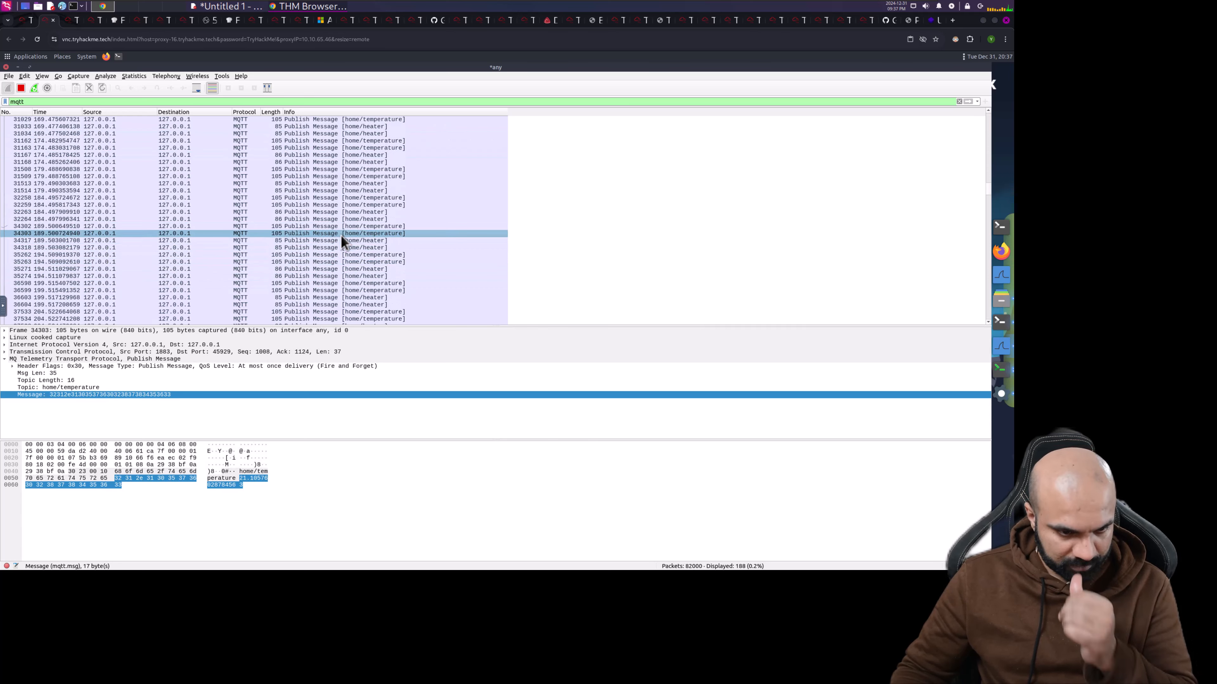
# - Read the publish messages in packets 34317 through 36603, then return to the TryHackMe room page
pyautogui.click(338, 240)
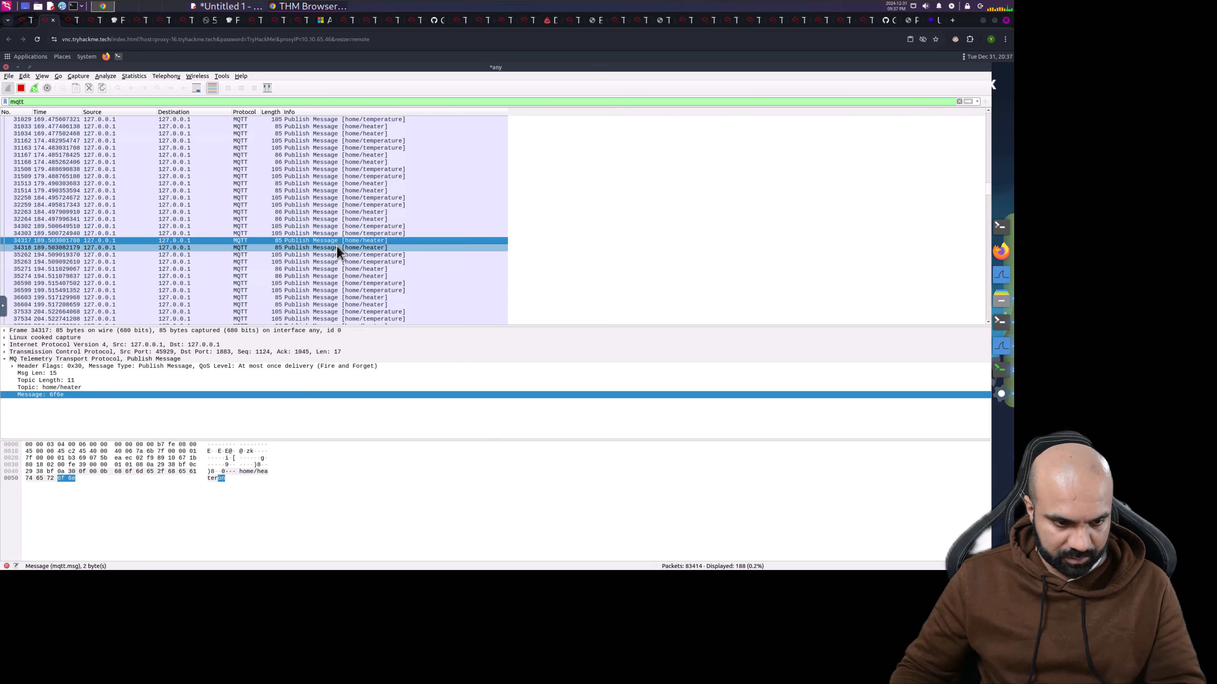
pyautogui.click(333, 248)
pyautogui.click(334, 255)
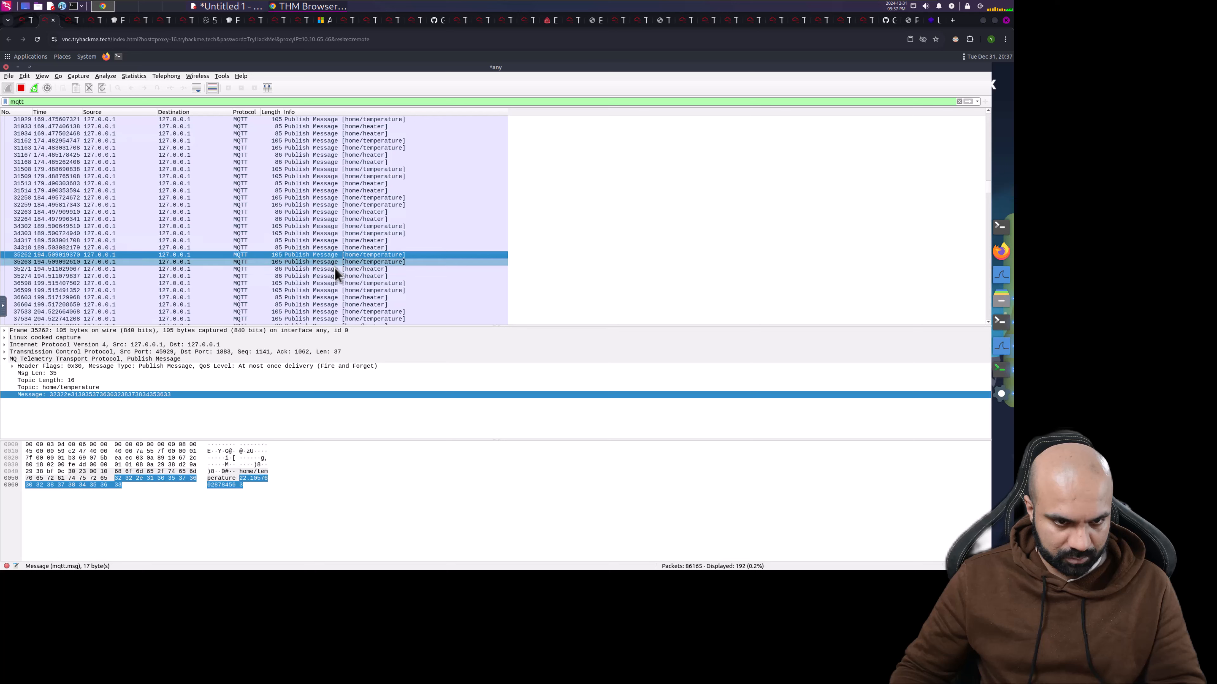
pyautogui.click(334, 268)
pyautogui.click(334, 276)
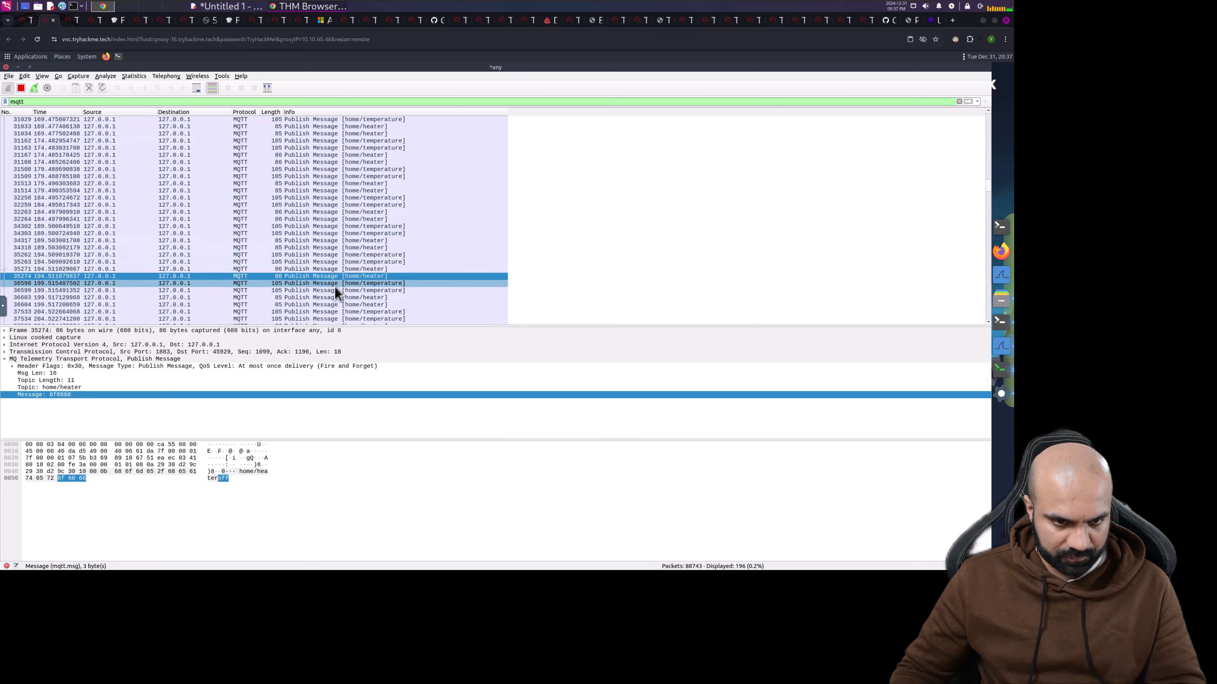
pyautogui.click(334, 284)
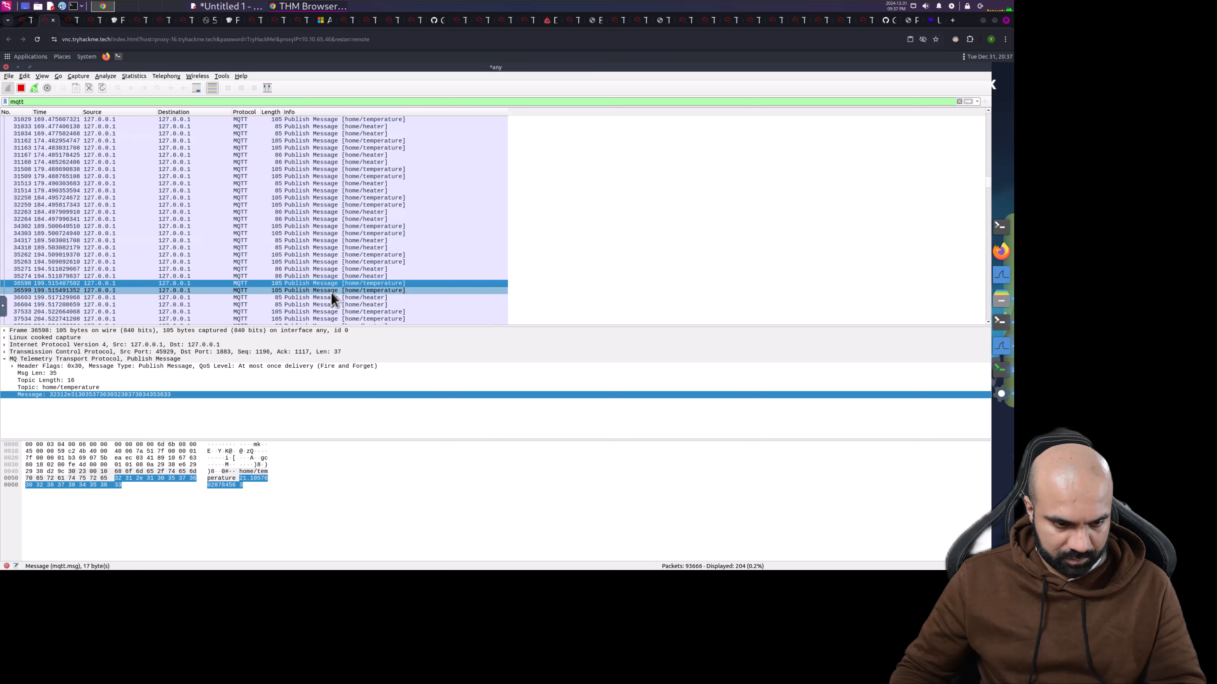
pyautogui.click(332, 291)
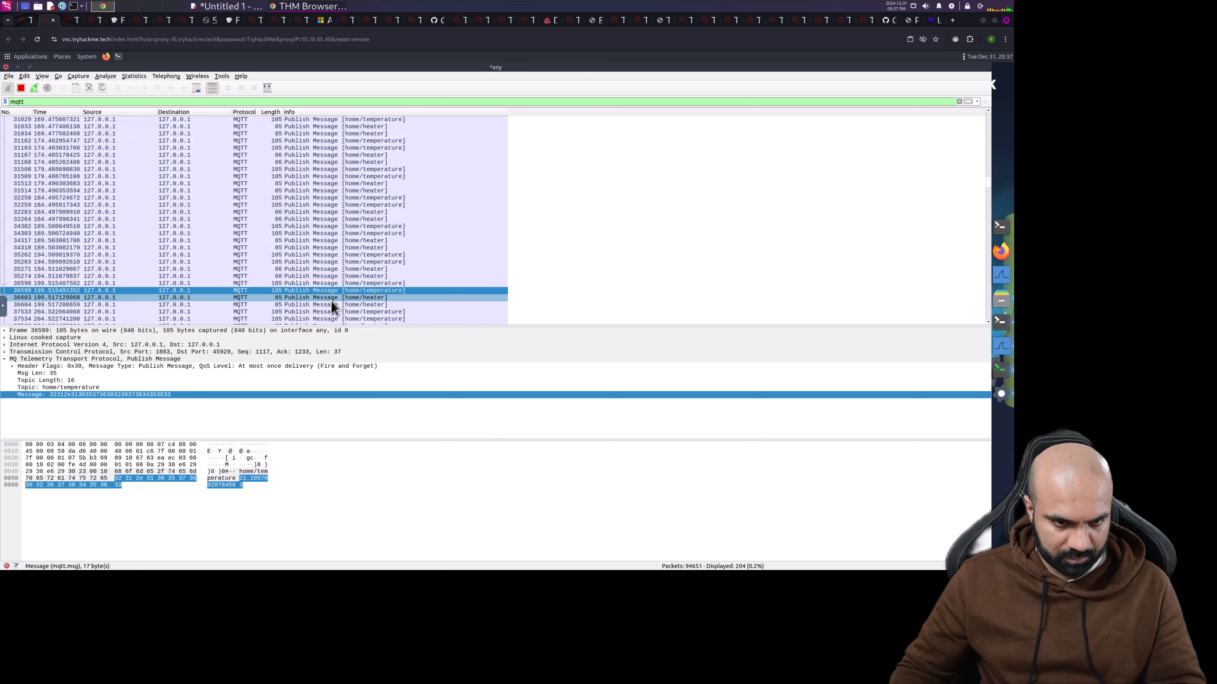
pyautogui.click(331, 297)
pyautogui.scroll(-20, 333, 298)
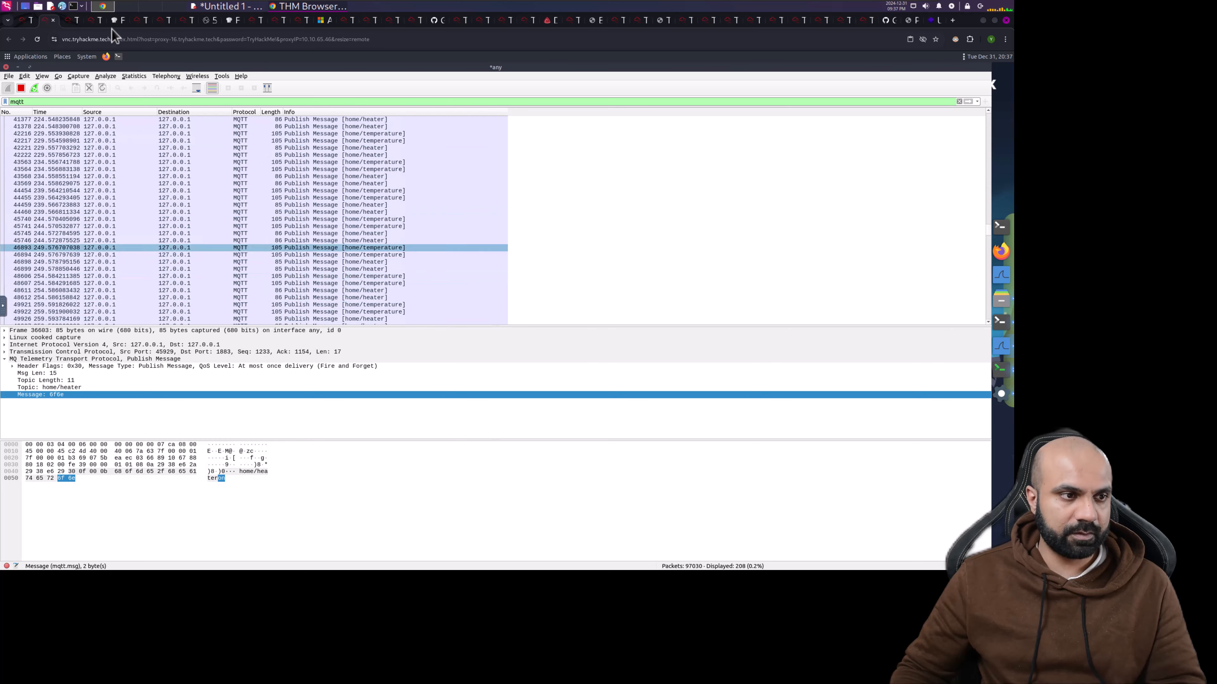
pyautogui.hotkey('ctrl', 'shift', 'Tab')
# - Read the Challenge section on quitting the HVAC scripts and running challenge.sh, then return to the AttackBox
pyautogui.scroll(-8, 320, 324)
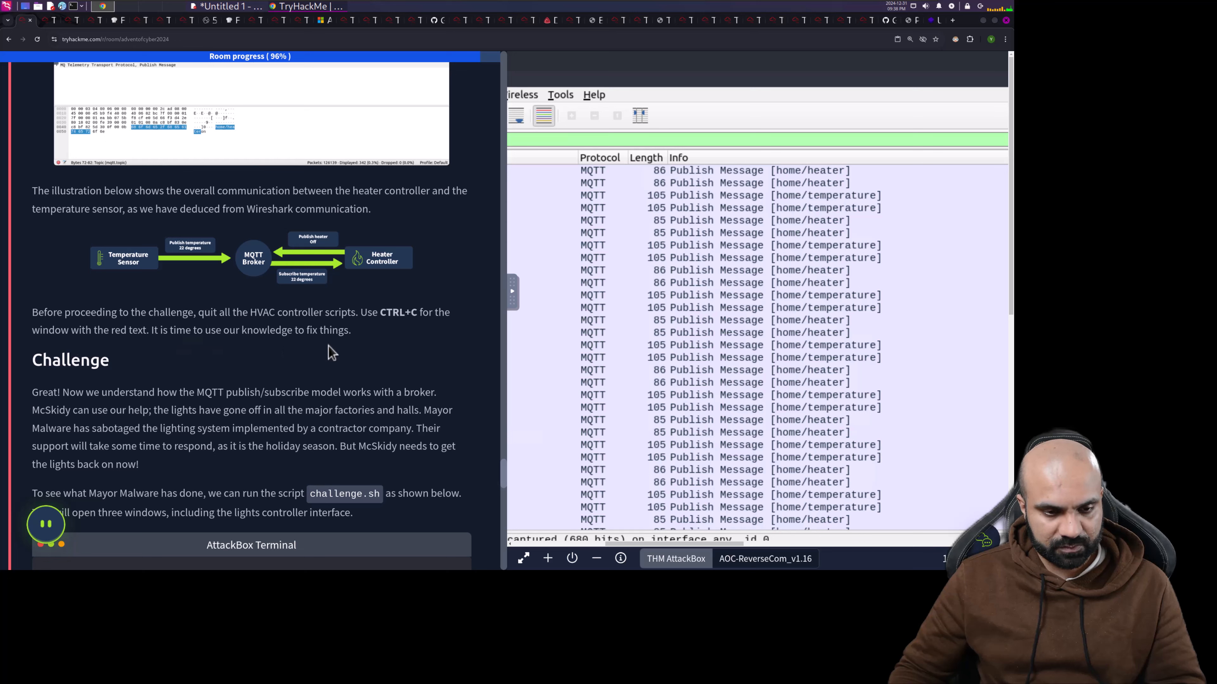
pyautogui.scroll(-1, 329, 347)
pyautogui.scroll(-3, 330, 347)
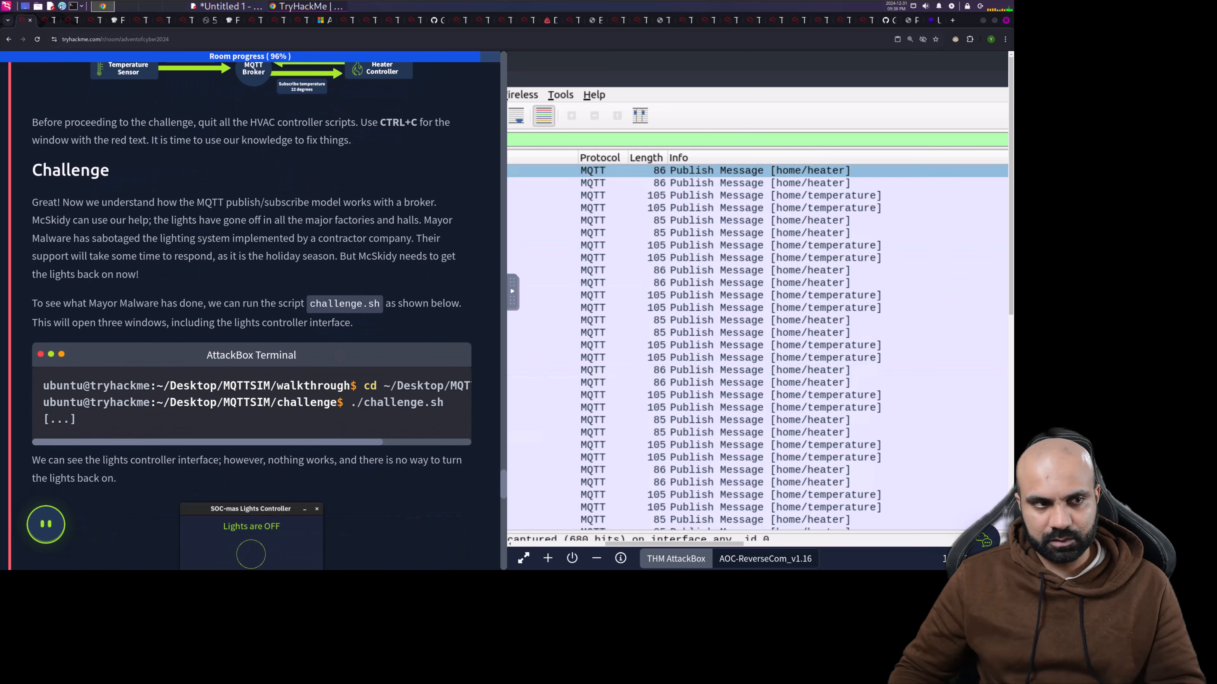
pyautogui.click(49, 24)
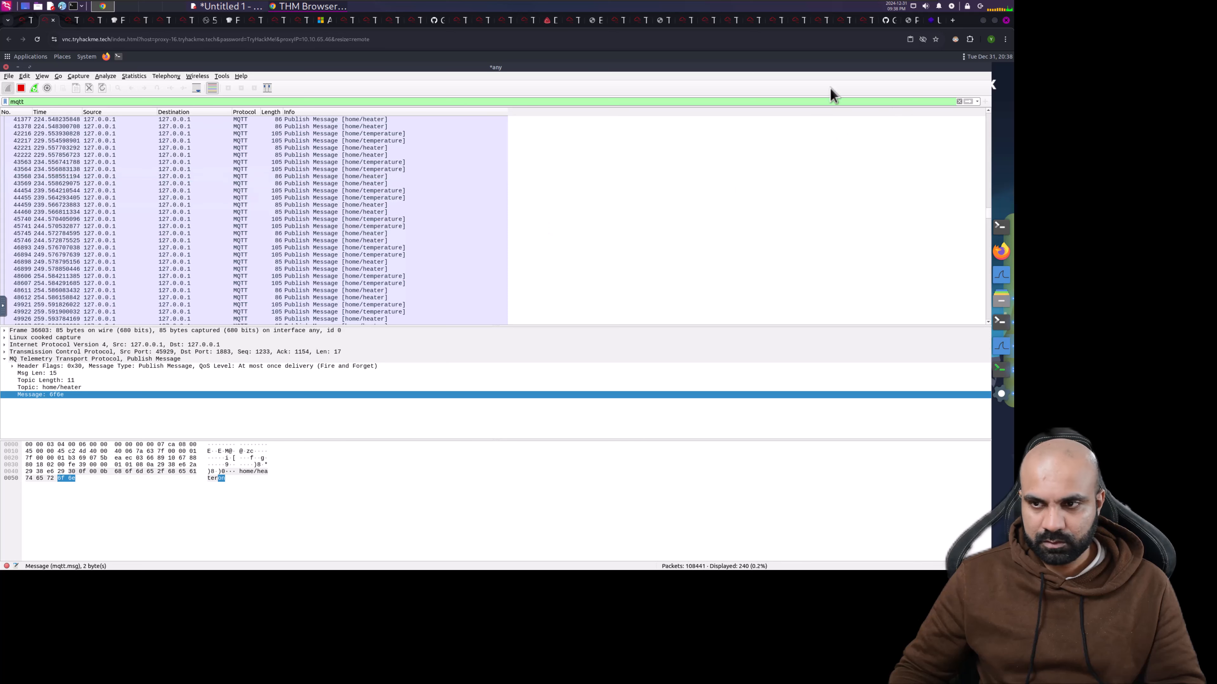
# - Stop the mosquitto broker with Ctrl+C and move the hvac.py terminal and thermostat window aside
pyautogui.click(18, 67)
pyautogui.click(243, 227)
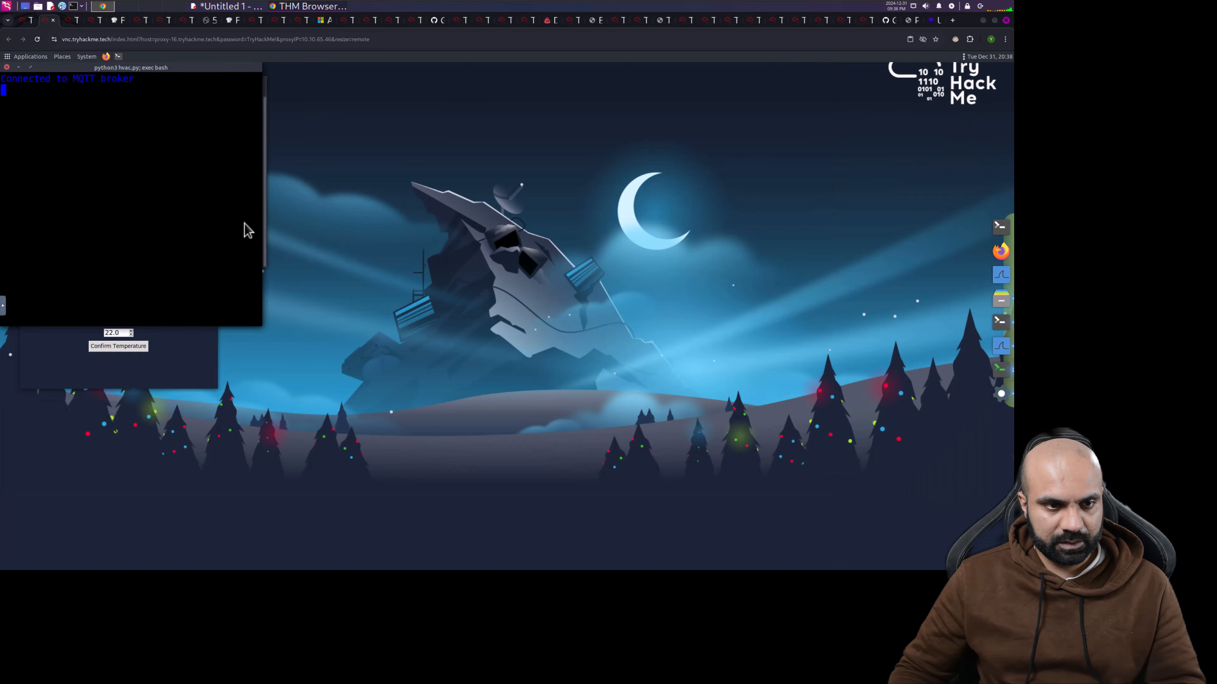
pyautogui.moveTo(182, 73); pyautogui.dragTo(517, 128)
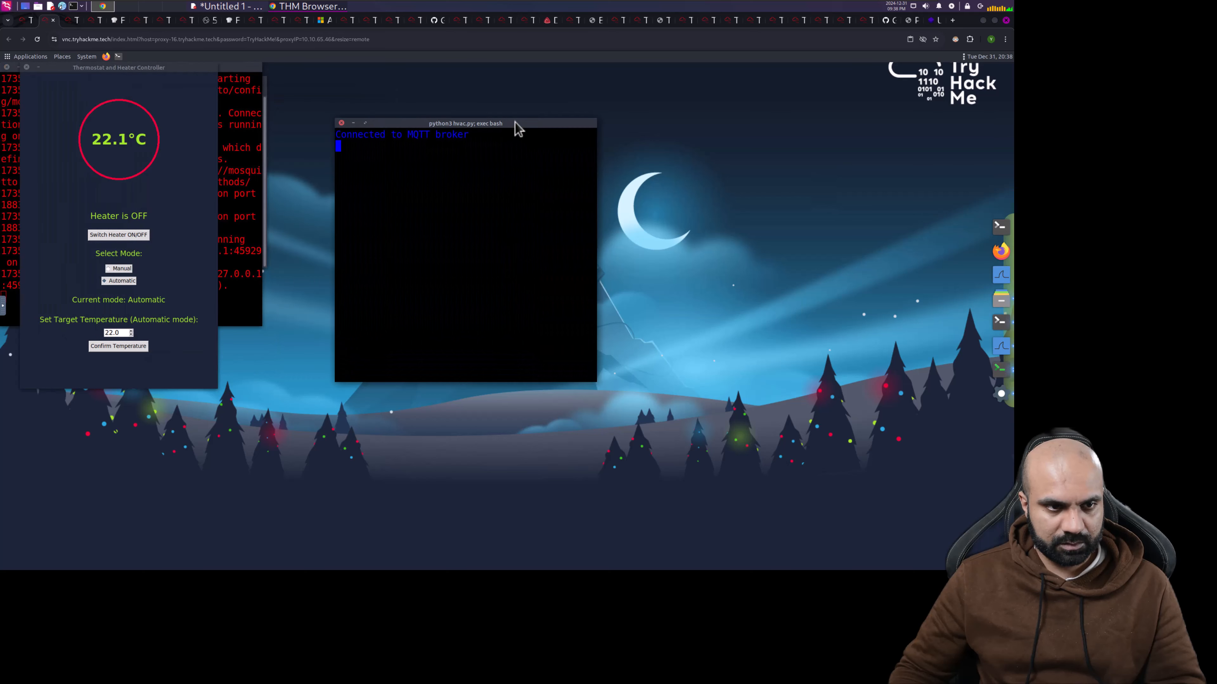
pyautogui.click(254, 184)
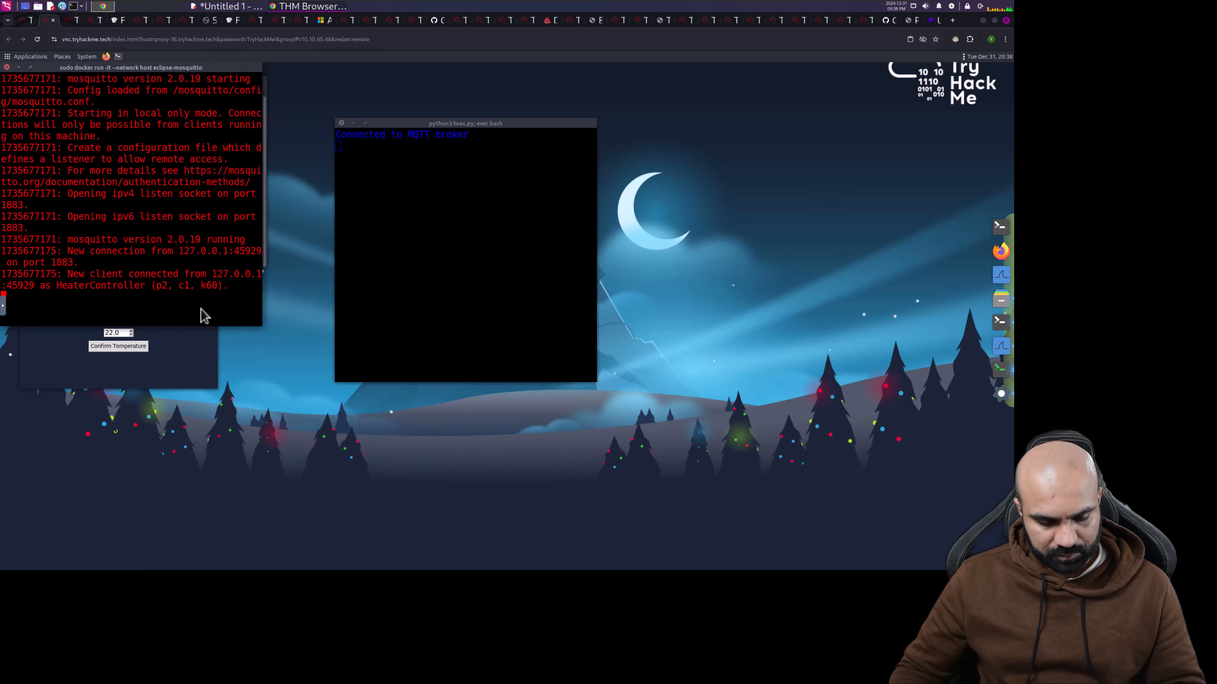
pyautogui.hotkey('ctrl', 'c')
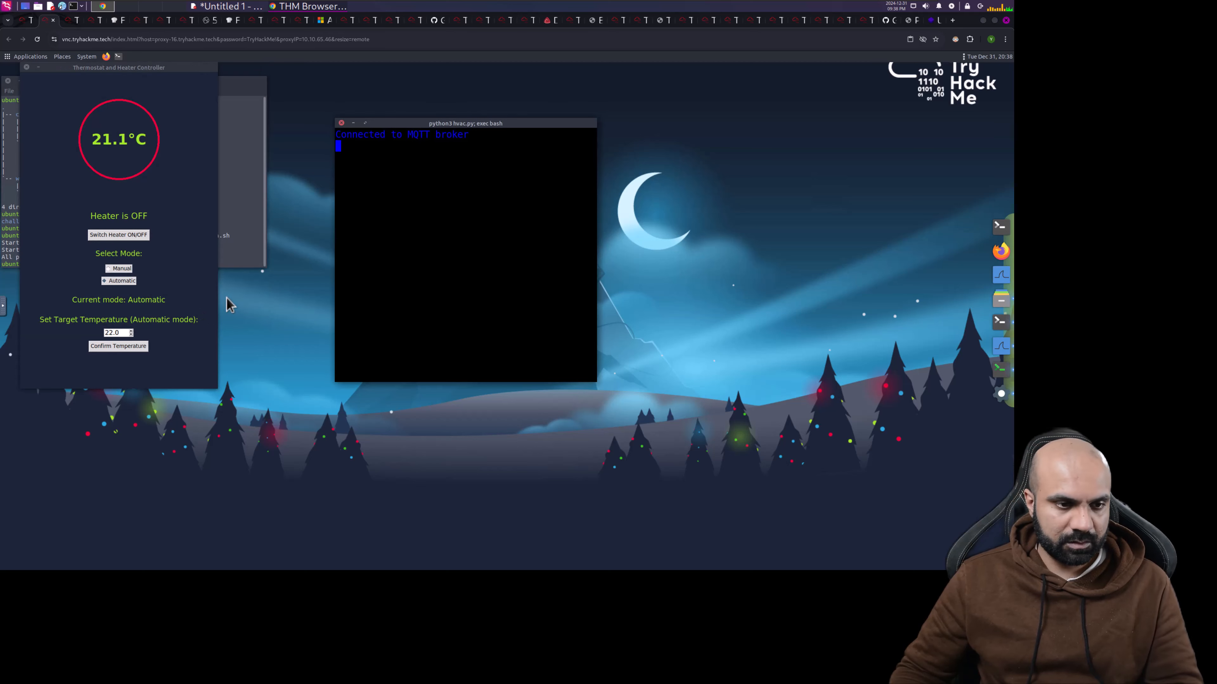
pyautogui.moveTo(213, 77); pyautogui.dragTo(798, 96)
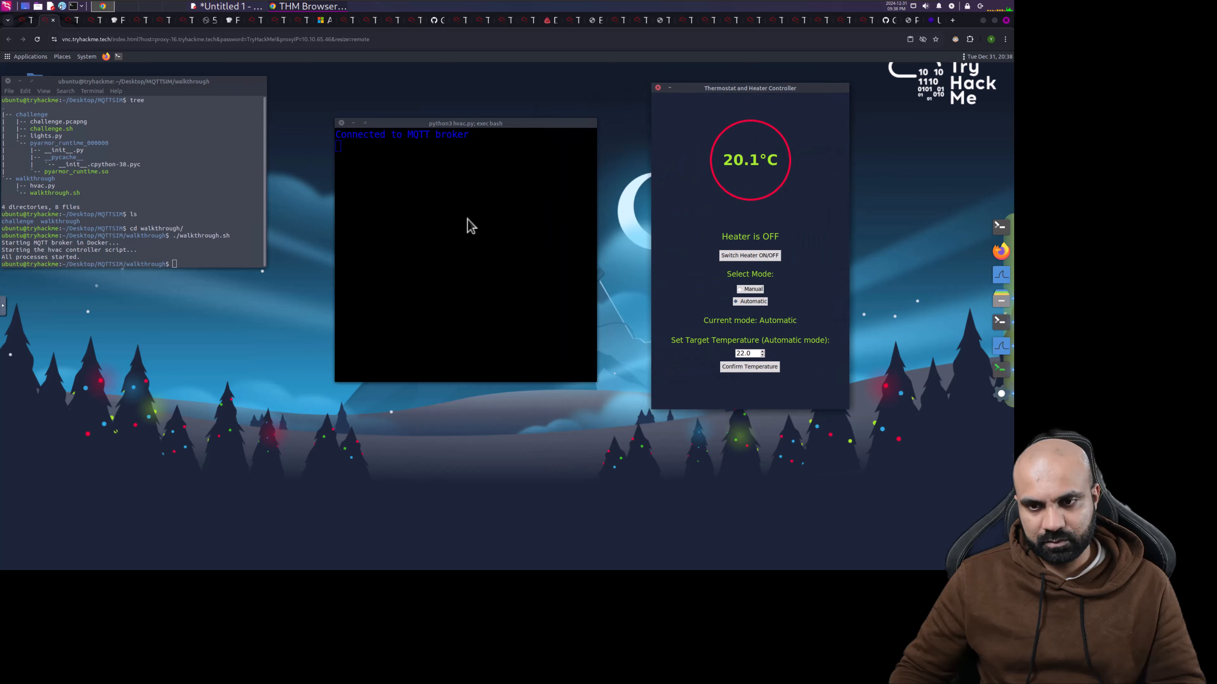
# - Check the challenge command block in the room, then go back to the AttackBox desktop
pyautogui.click(24, 20)
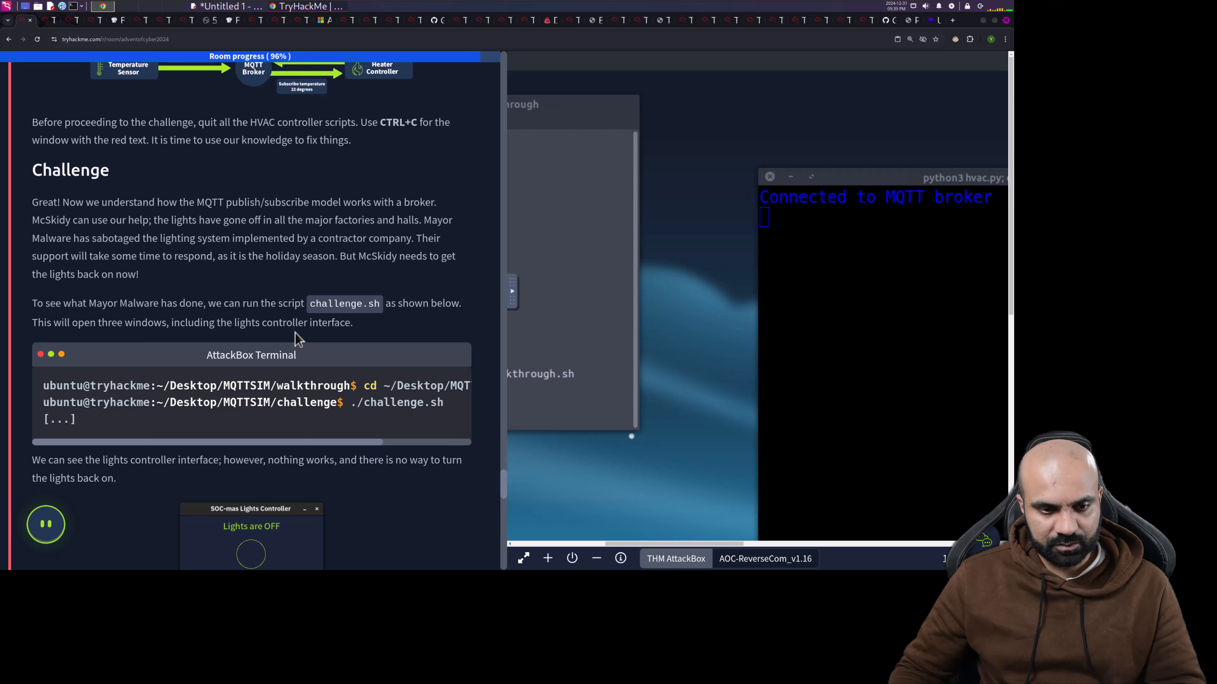
pyautogui.moveTo(309, 444); pyautogui.dragTo(275, 447)
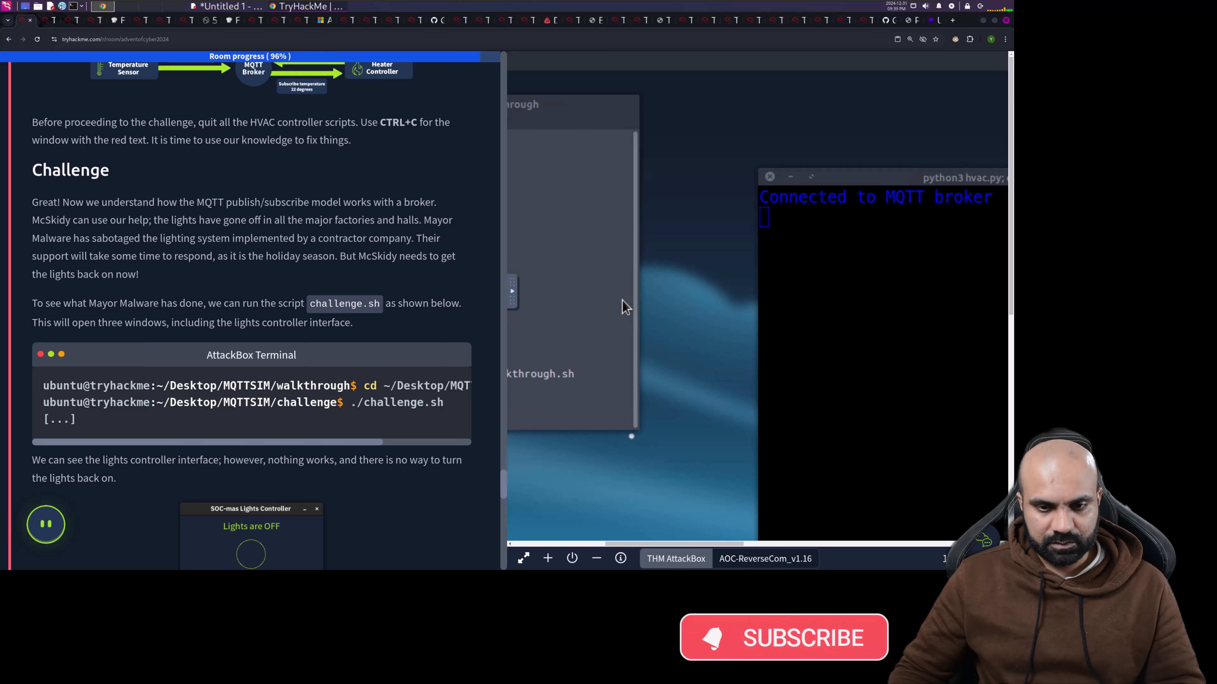
pyautogui.hotkey('ctrl', 'Tab')
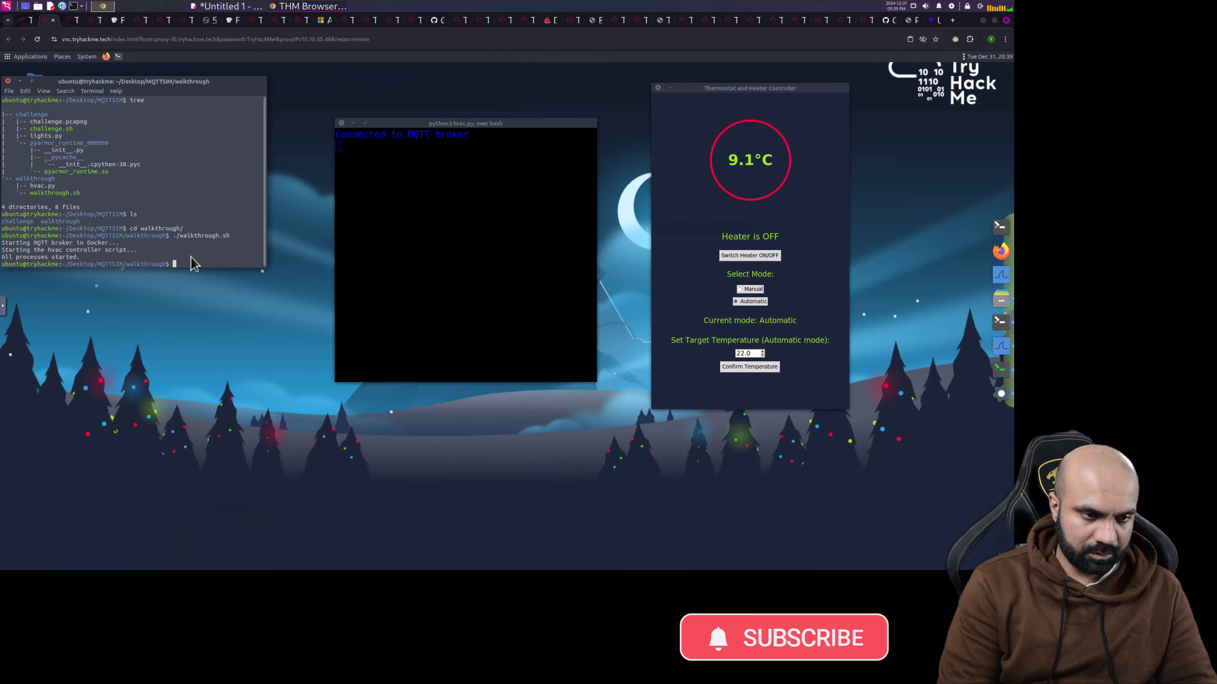
# - Go from MQTTSIM into the challenge/ folder and list its files, enlarging the terminal text
pyautogui.write('cd .')
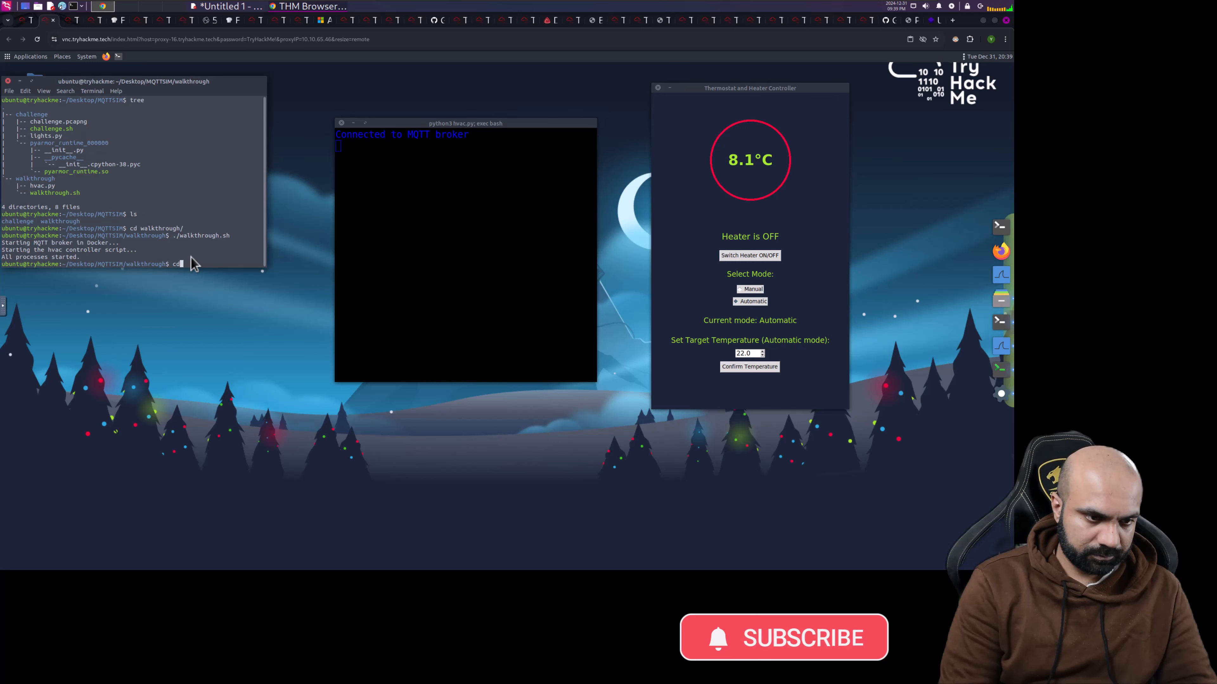
pyautogui.write('.')
pyautogui.press('Return')
pyautogui.write('ls')
pyautogui.press('Return')
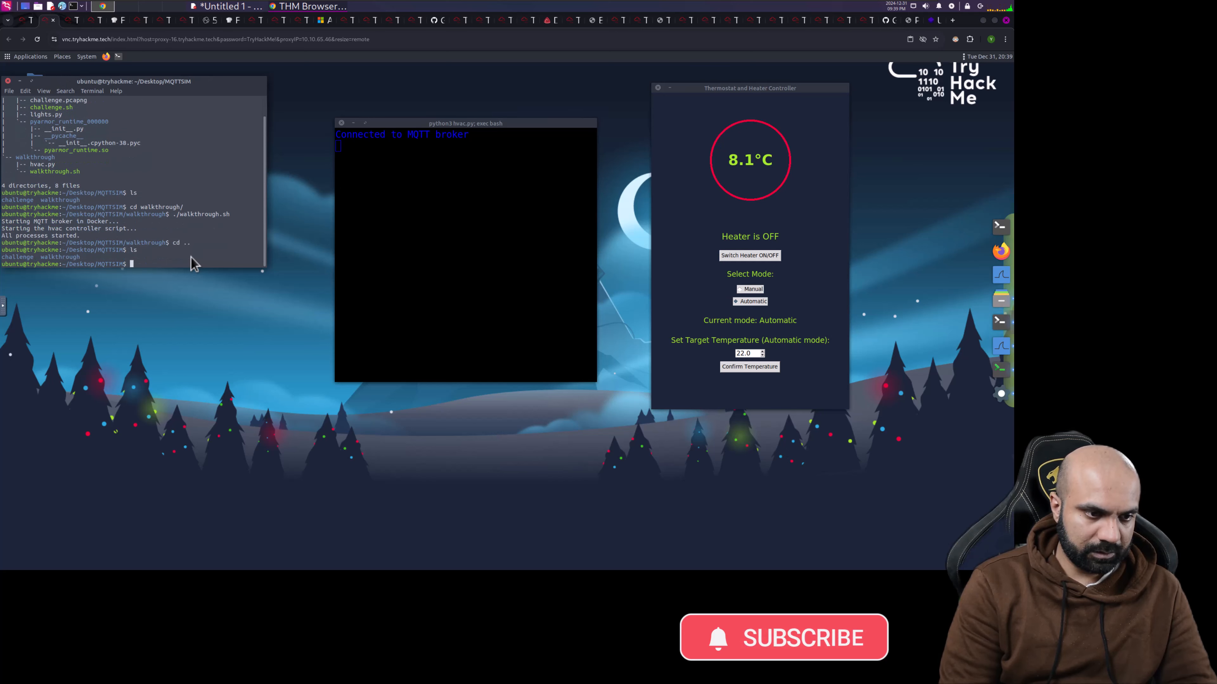
pyautogui.write('cd')
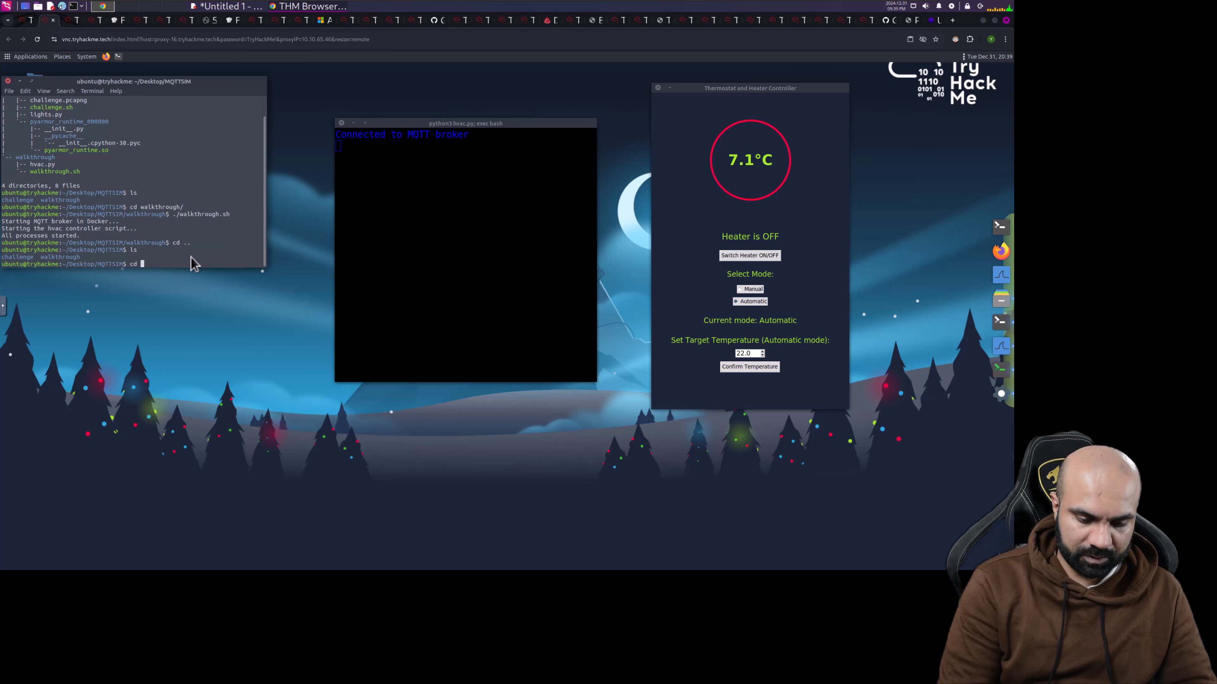
pyautogui.hotkey('ctrl', '+')
pyautogui.hotkey('ctrl', '+')
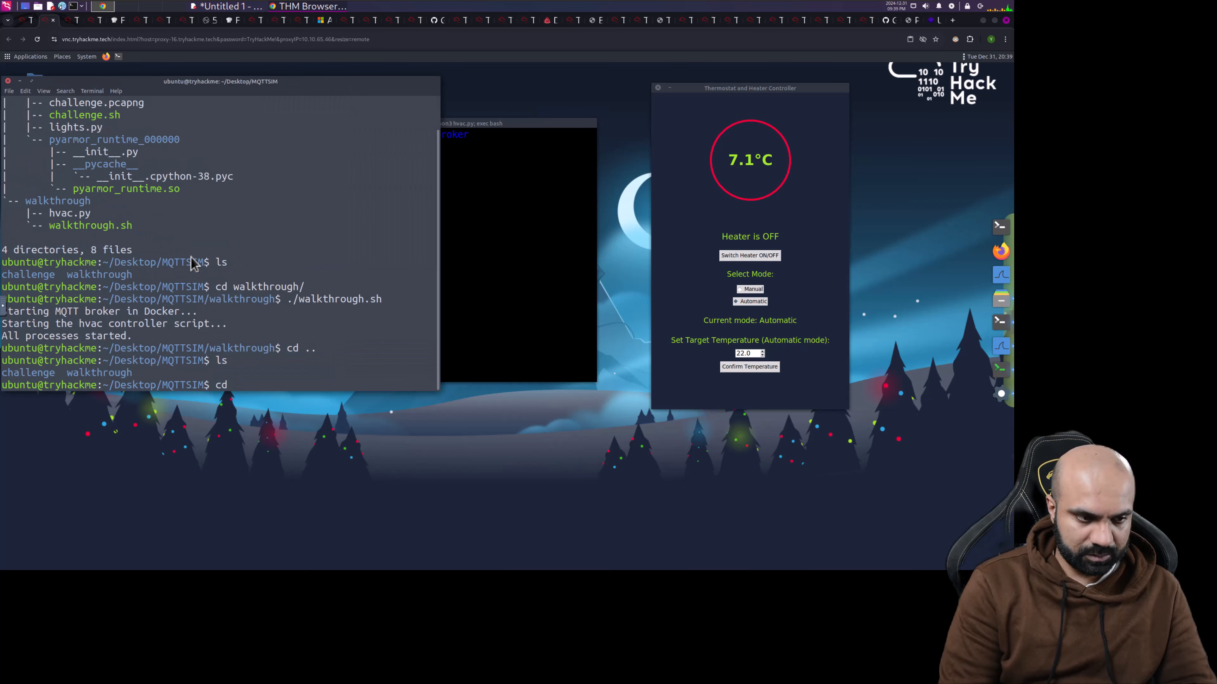
pyautogui.write('challenge/')
pyautogui.press('Return')
pyautogui.write('ls')
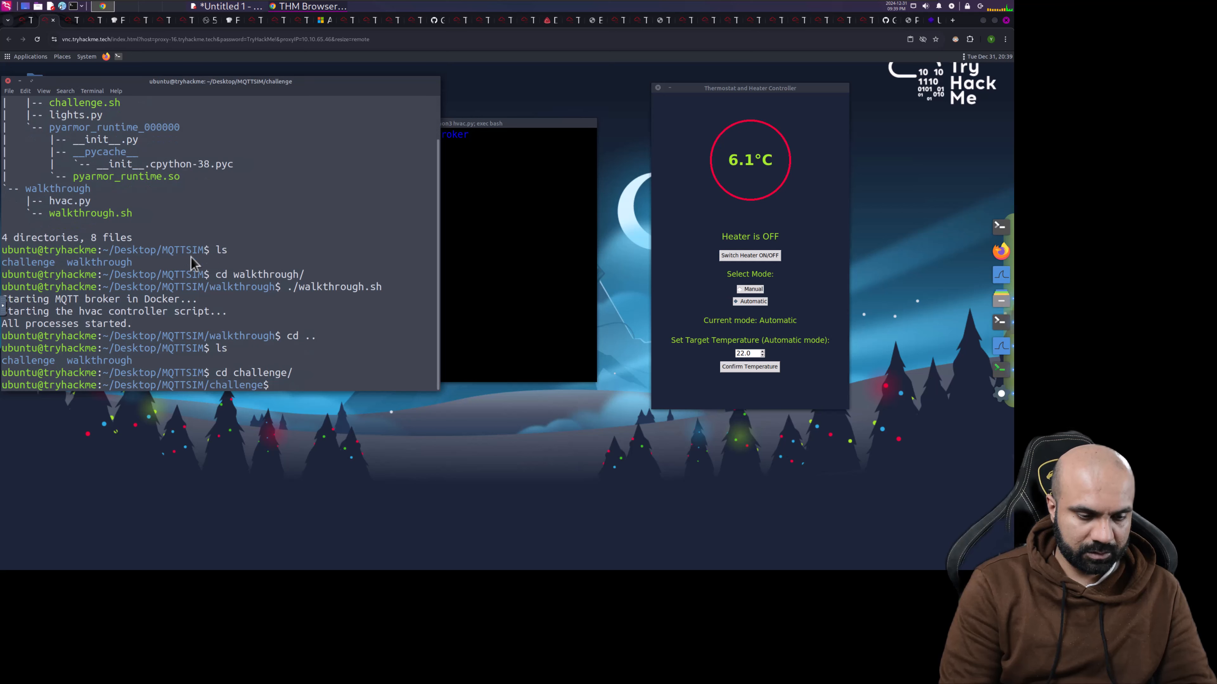
pyautogui.press('Return')
# - Run ./challenge.sh from the challenge folder
pyautogui.write('.sh')
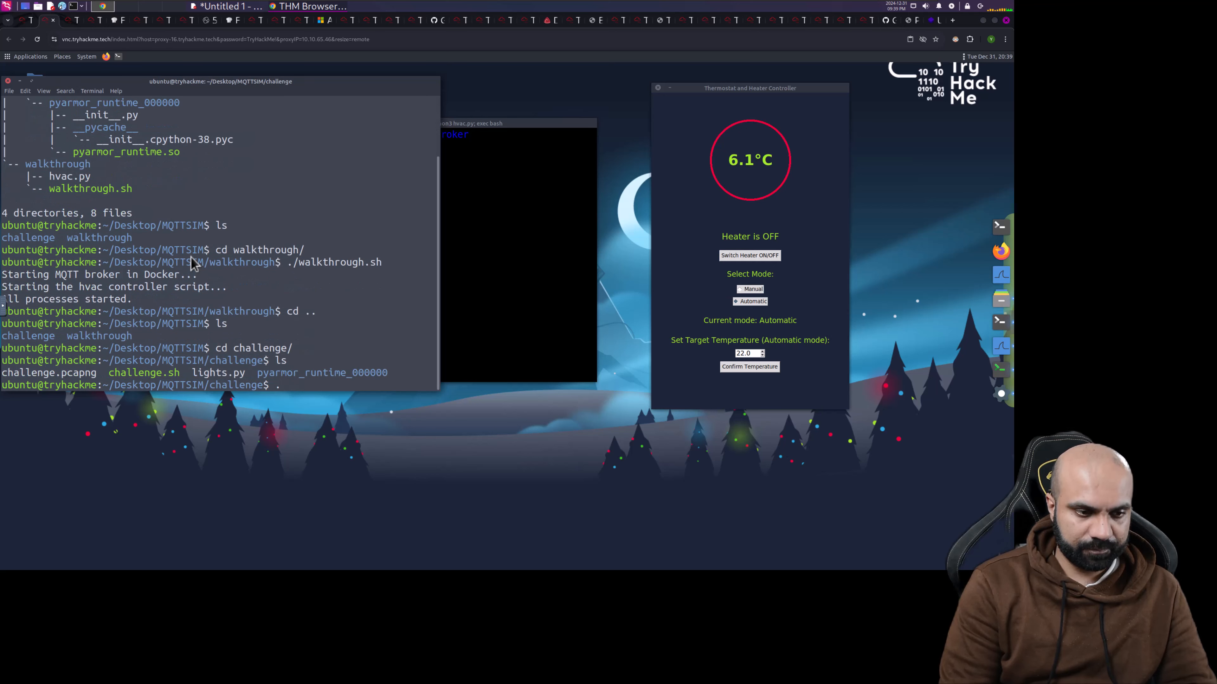
pyautogui.press('BackSpace')
pyautogui.press('BackSpace')
pyautogui.write('ch')
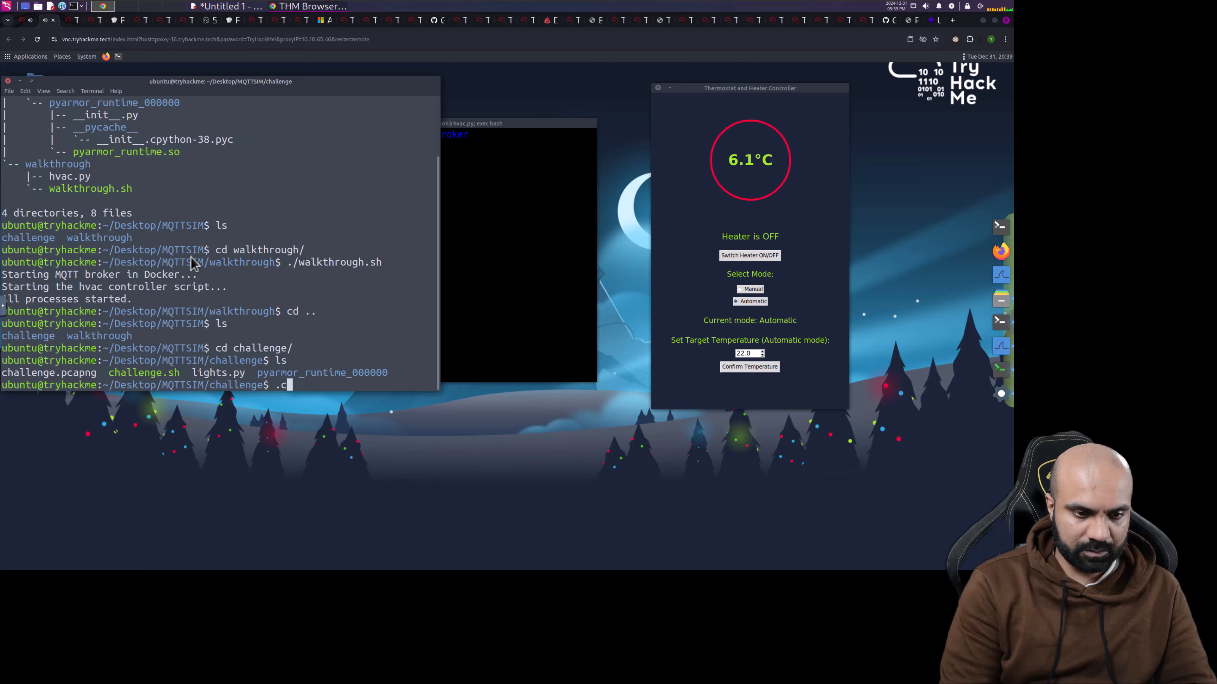
pyautogui.press('BackSpace')
pyautogui.press('BackSpace')
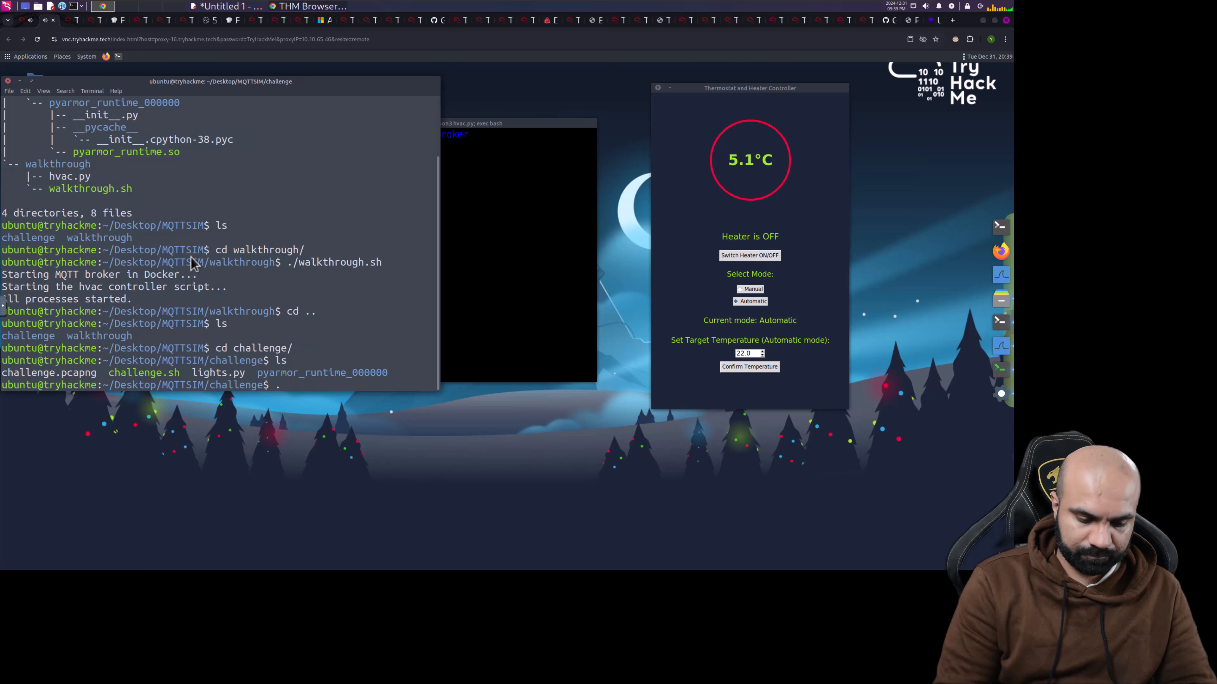
pyautogui.write('/c')
pyautogui.press('Tab')
pyautogui.press('Return')
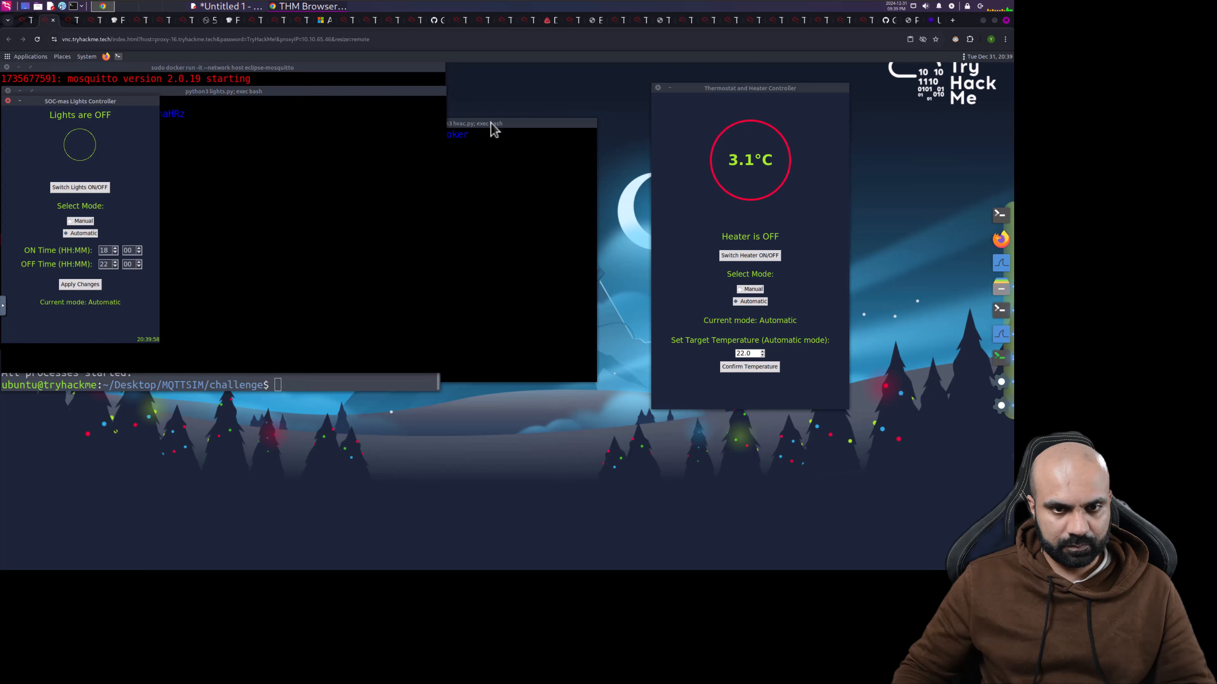
# - Place the hvac.py terminal right, the Lights Controller centre and the lights.py terminal lower
pyautogui.moveTo(505, 122); pyautogui.dragTo(834, 244)
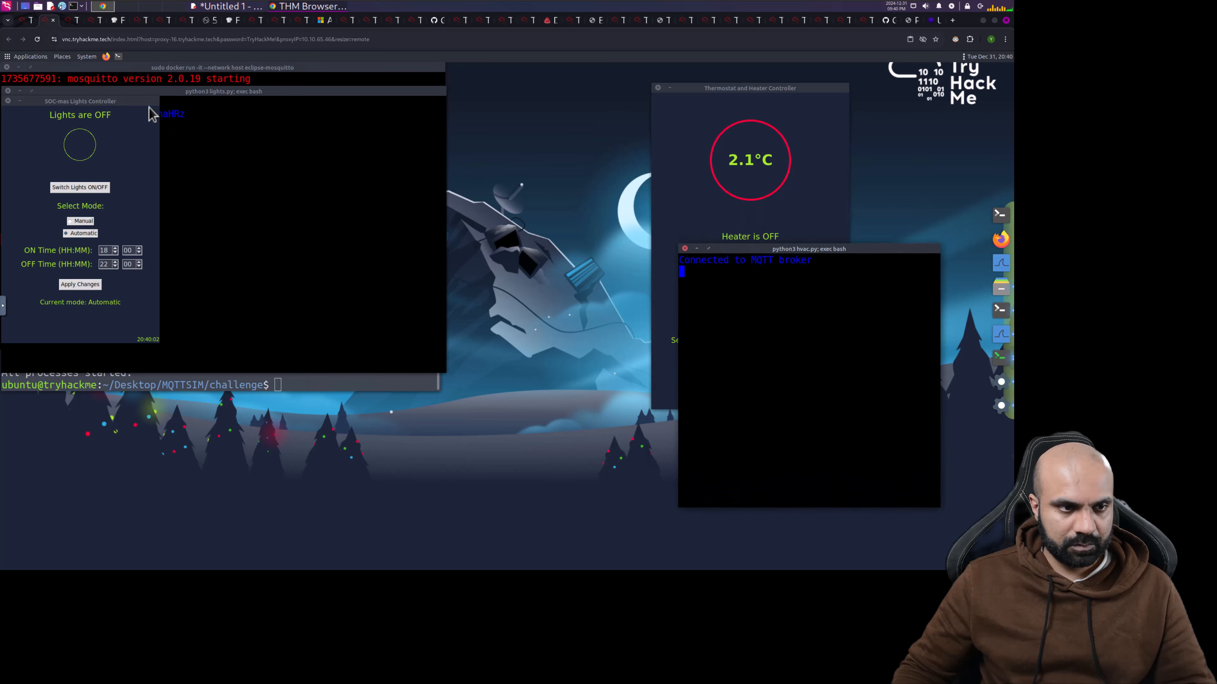
pyautogui.moveTo(137, 103); pyautogui.dragTo(579, 250)
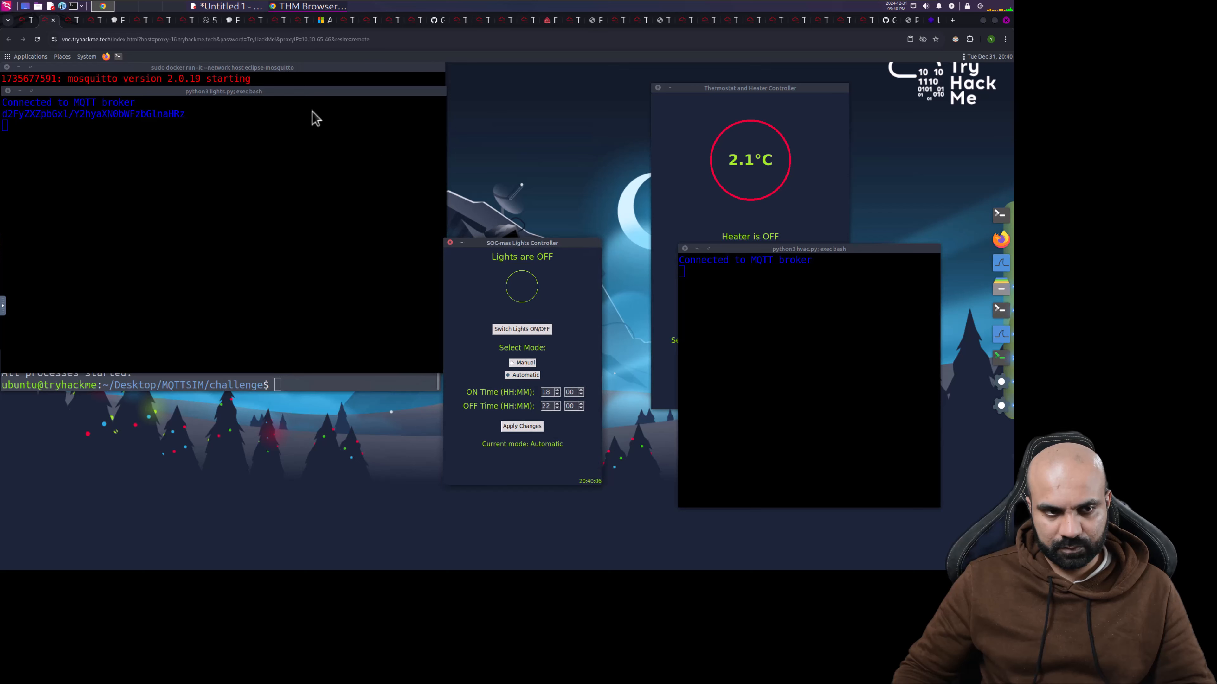
pyautogui.moveTo(214, 93); pyautogui.dragTo(225, 228)
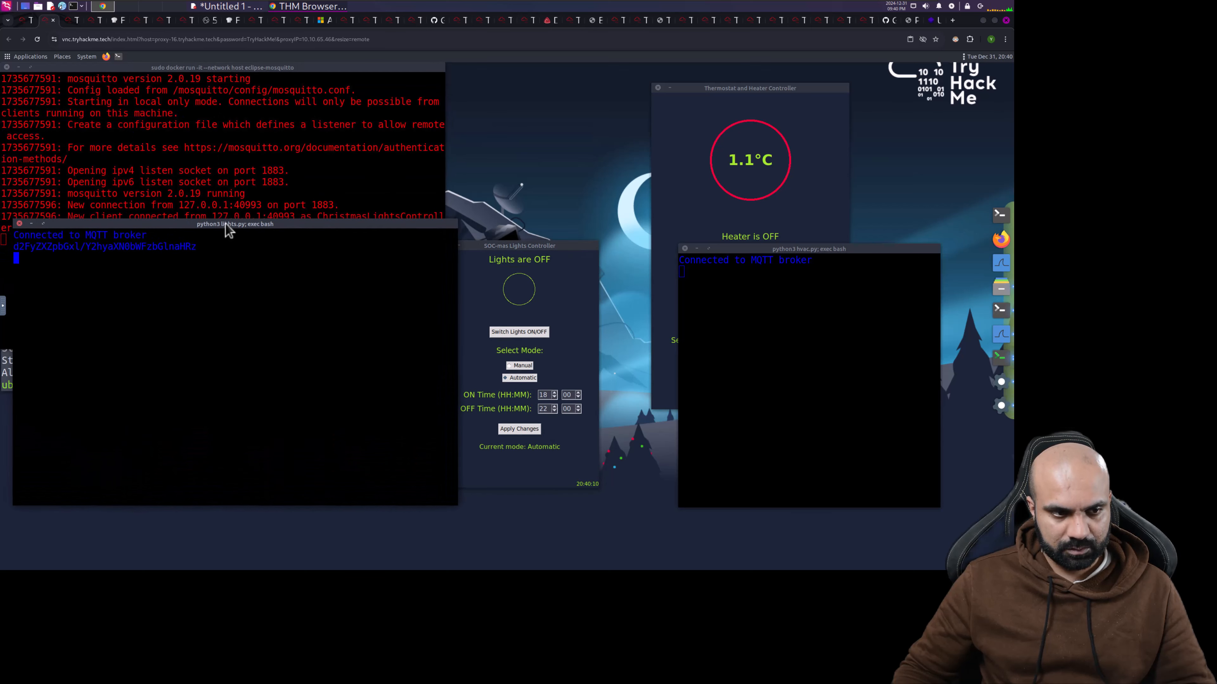
# - Scroll the TryHackMe room down to the Challenge section's mosquitto_pub example
pyautogui.click(22, 39)
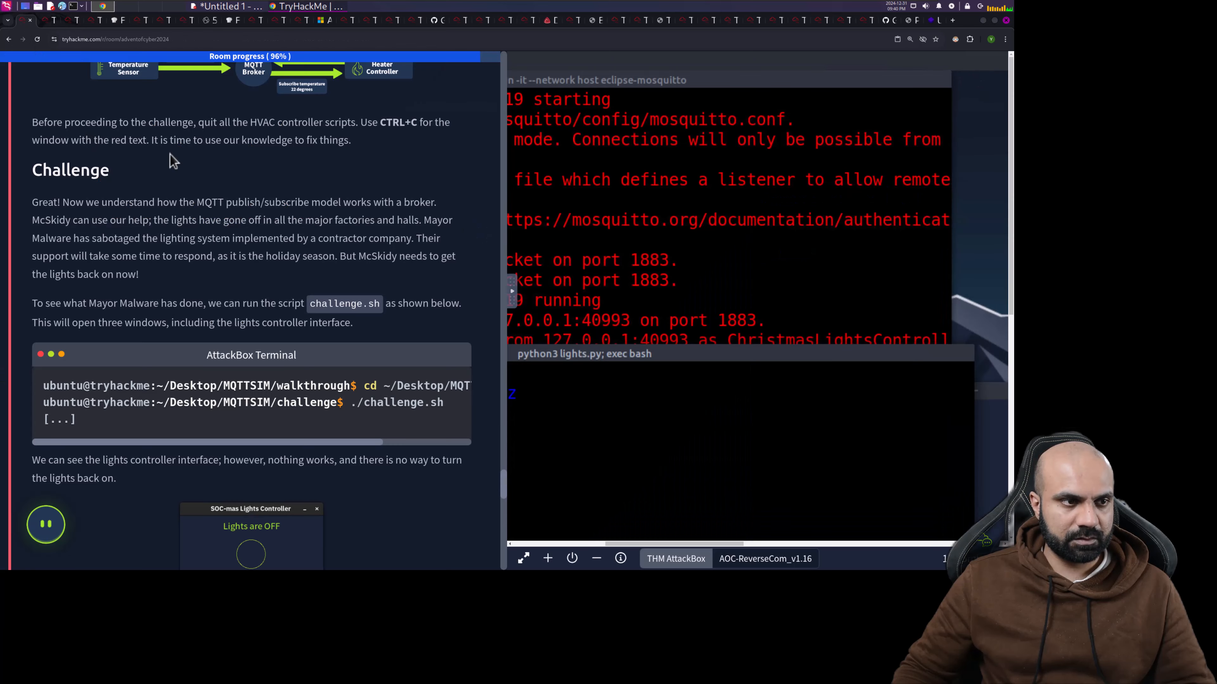
pyautogui.scroll(-6, 286, 289)
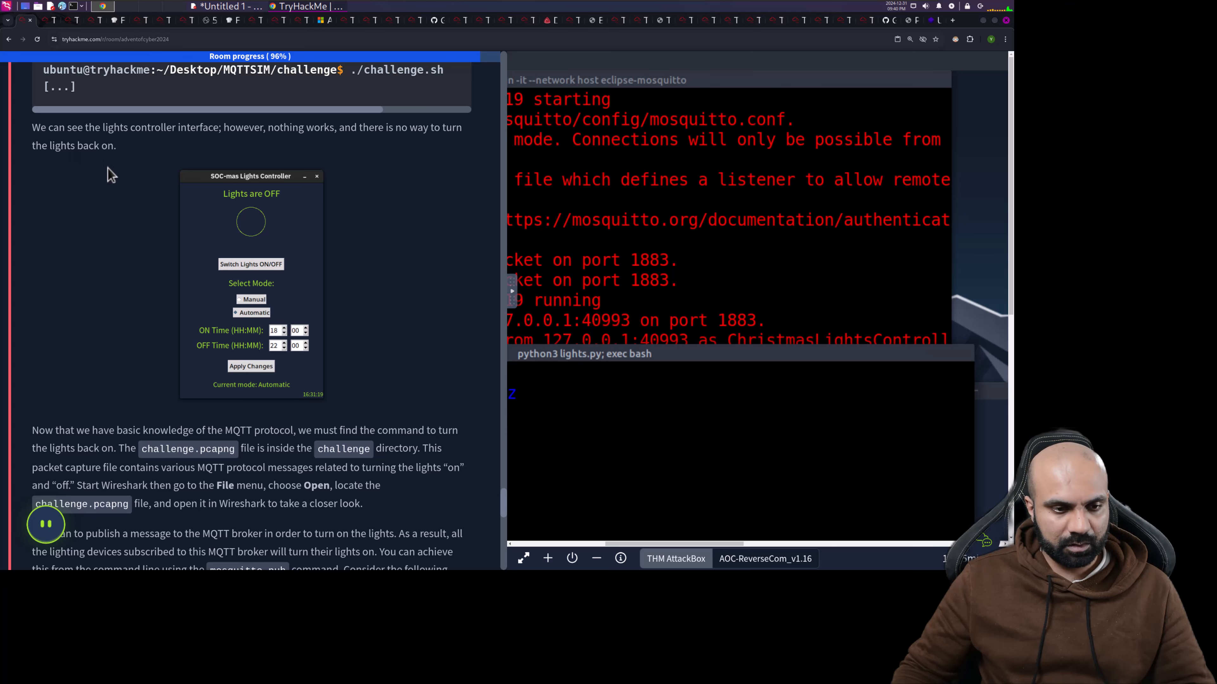
pyautogui.scroll(-5, 103, 178)
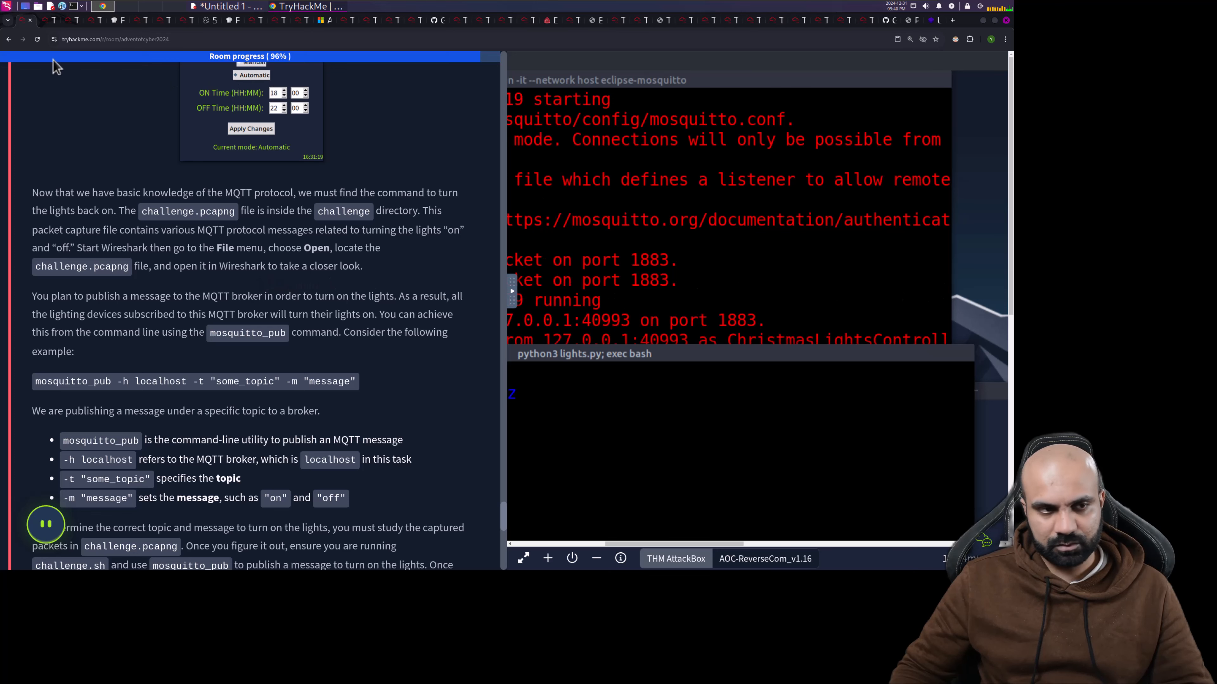
# - Open challenge.pcapng in Wireshark from File > Open Recent
pyautogui.click(48, 22)
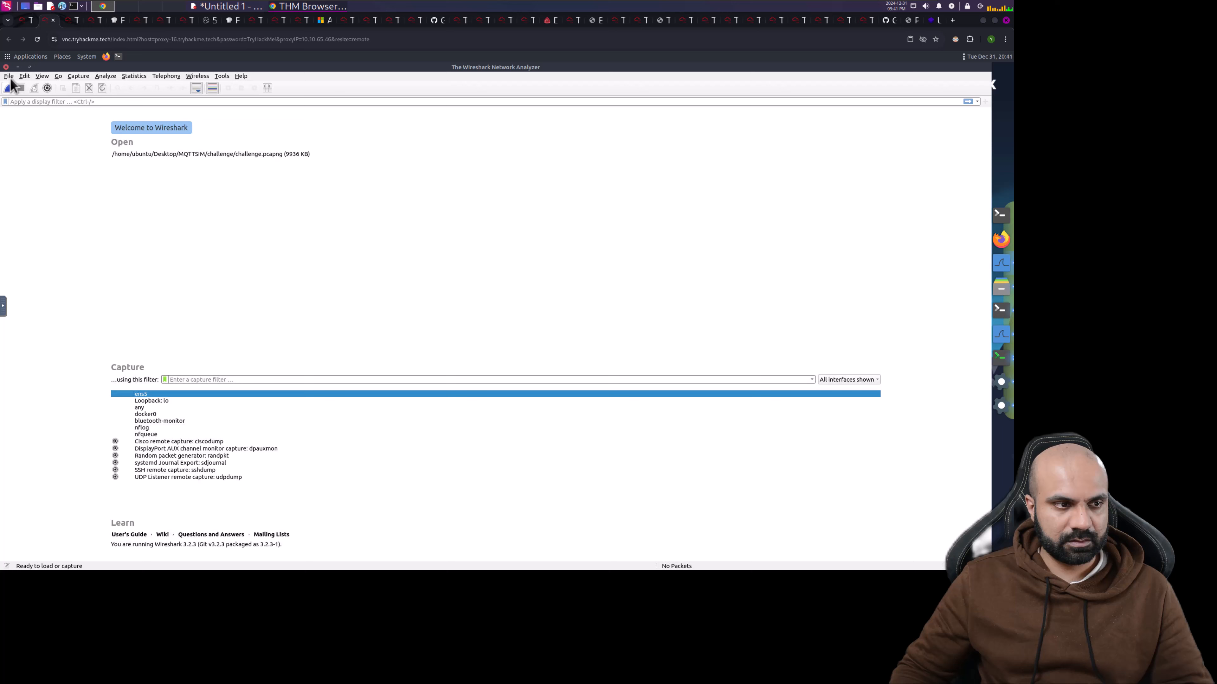
pyautogui.click(8, 77)
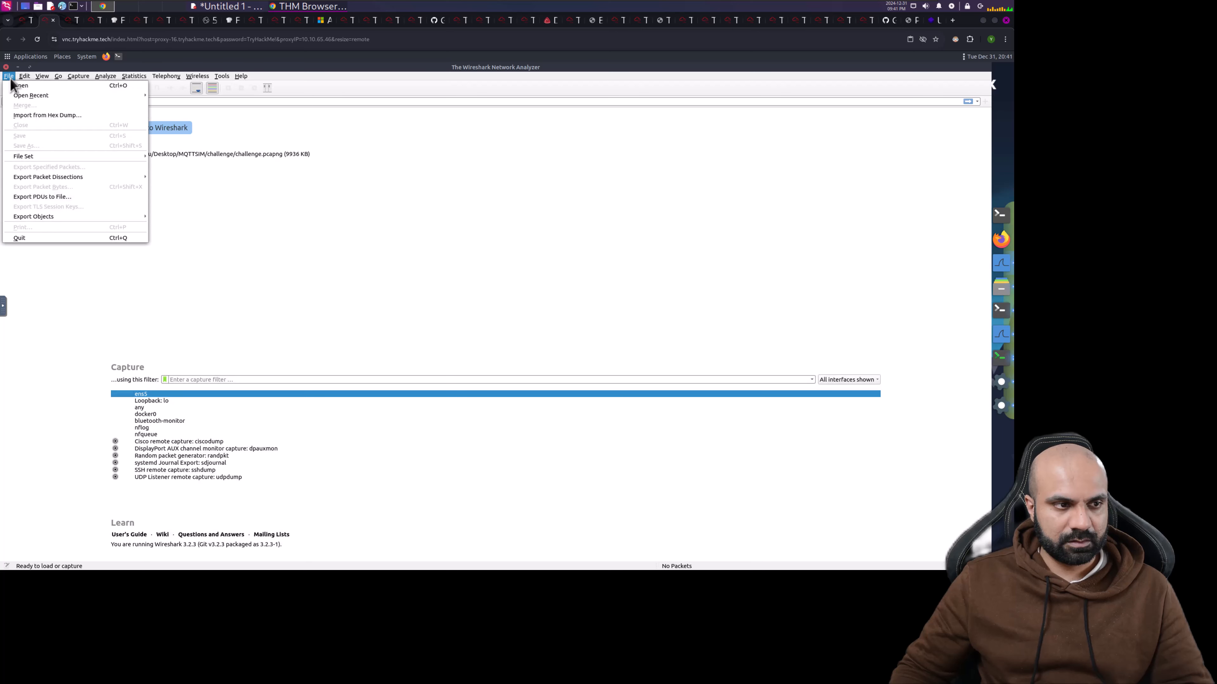
pyautogui.moveTo(31, 97)
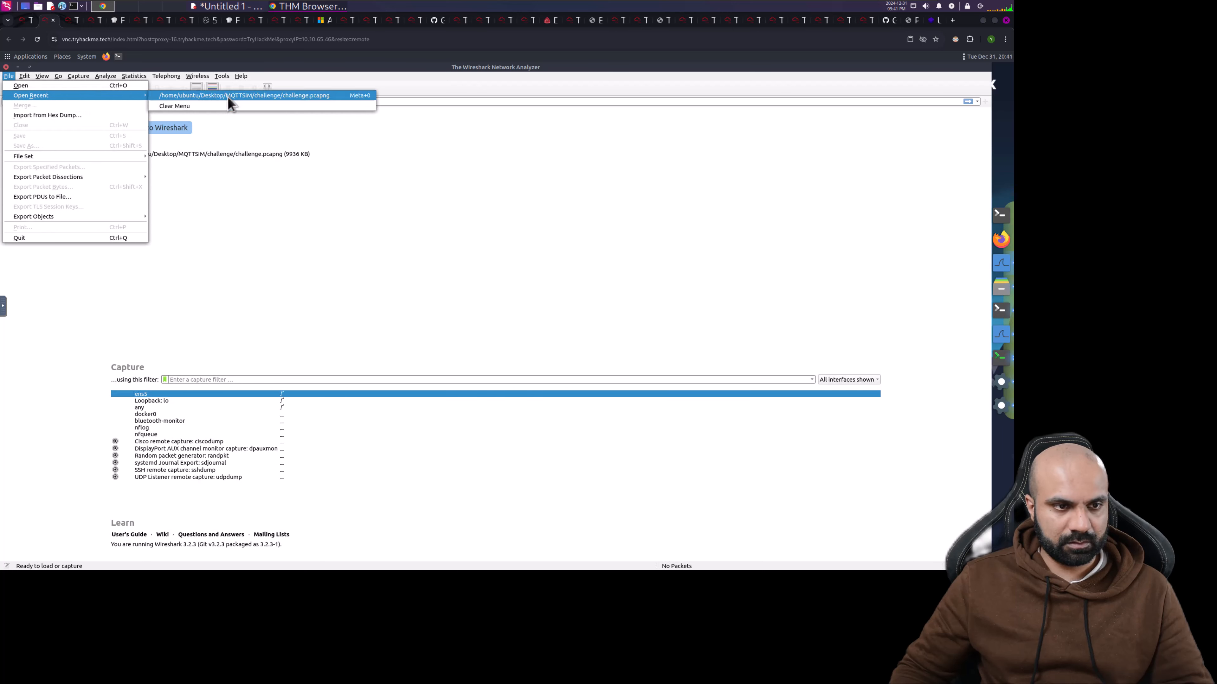
pyautogui.click(230, 96)
pyautogui.click(324, 231)
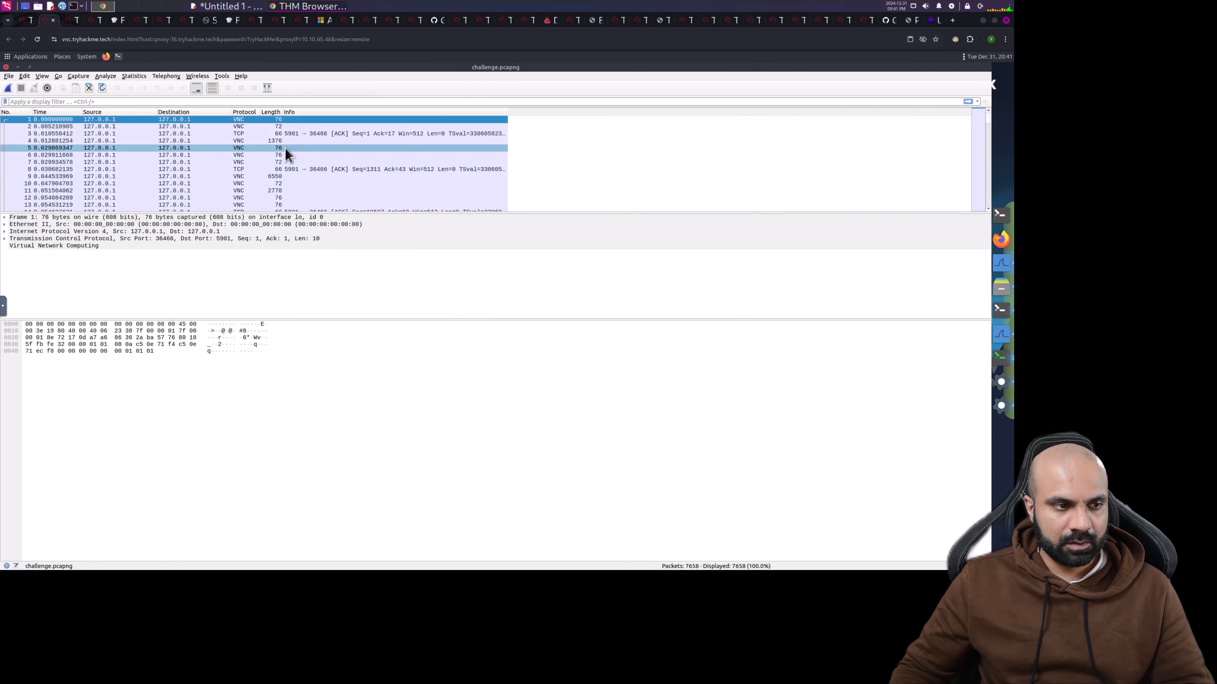
# - Apply the mqtt display filter and inspect publish frame 3130
pyautogui.click(75, 101)
pyautogui.write('mqtt')
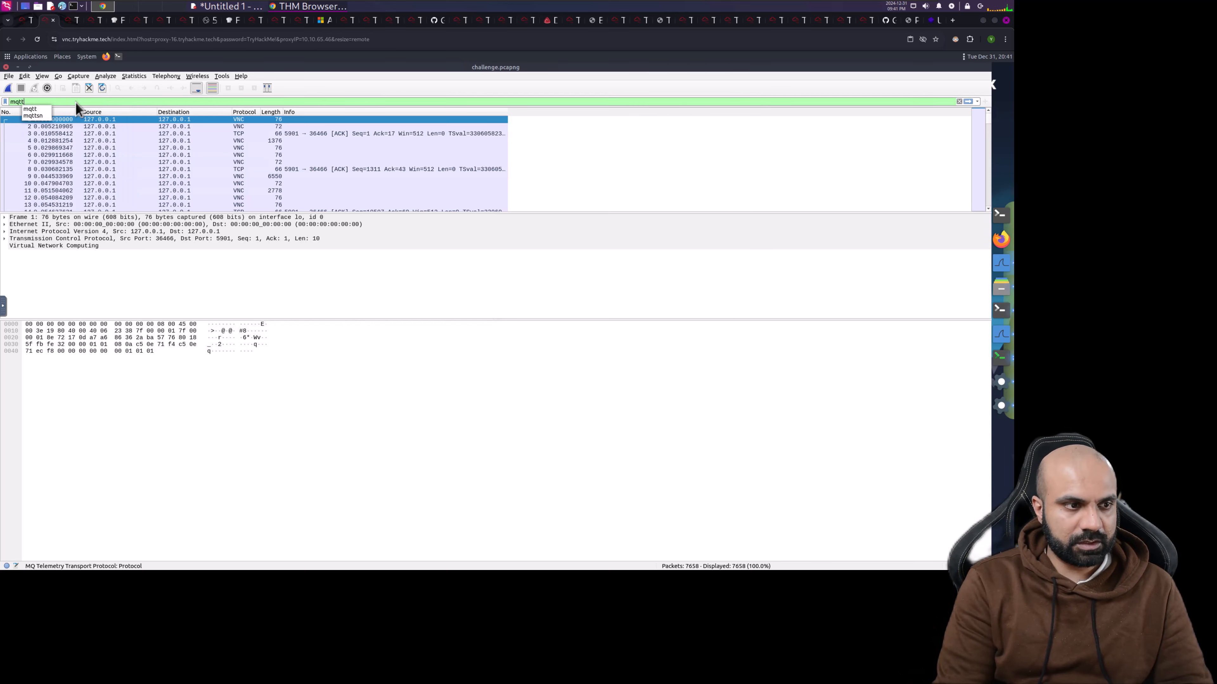
pyautogui.press('Return')
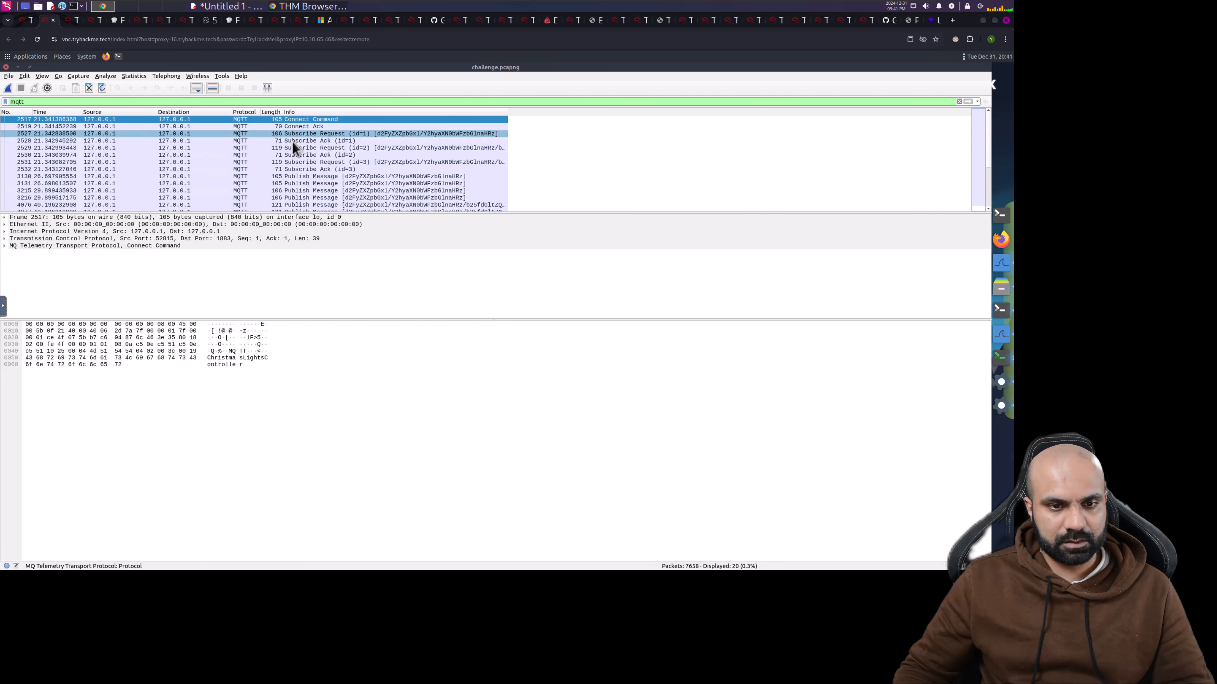
pyautogui.click(300, 176)
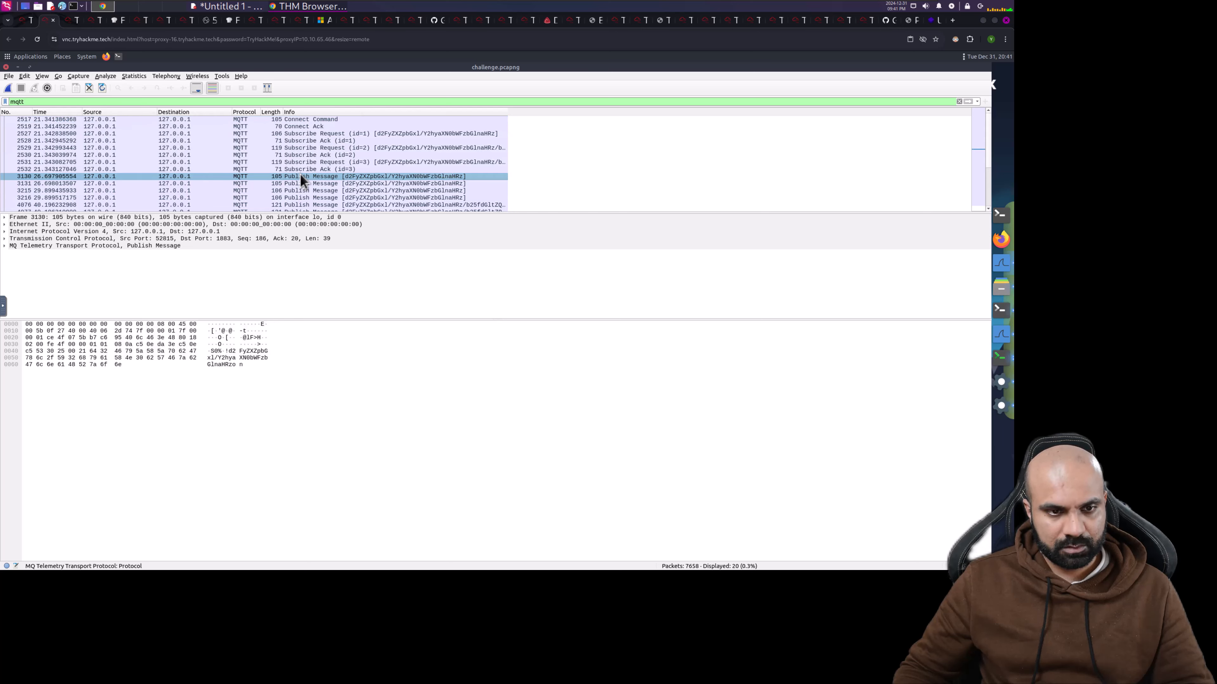
pyautogui.scroll(-3, 301, 177)
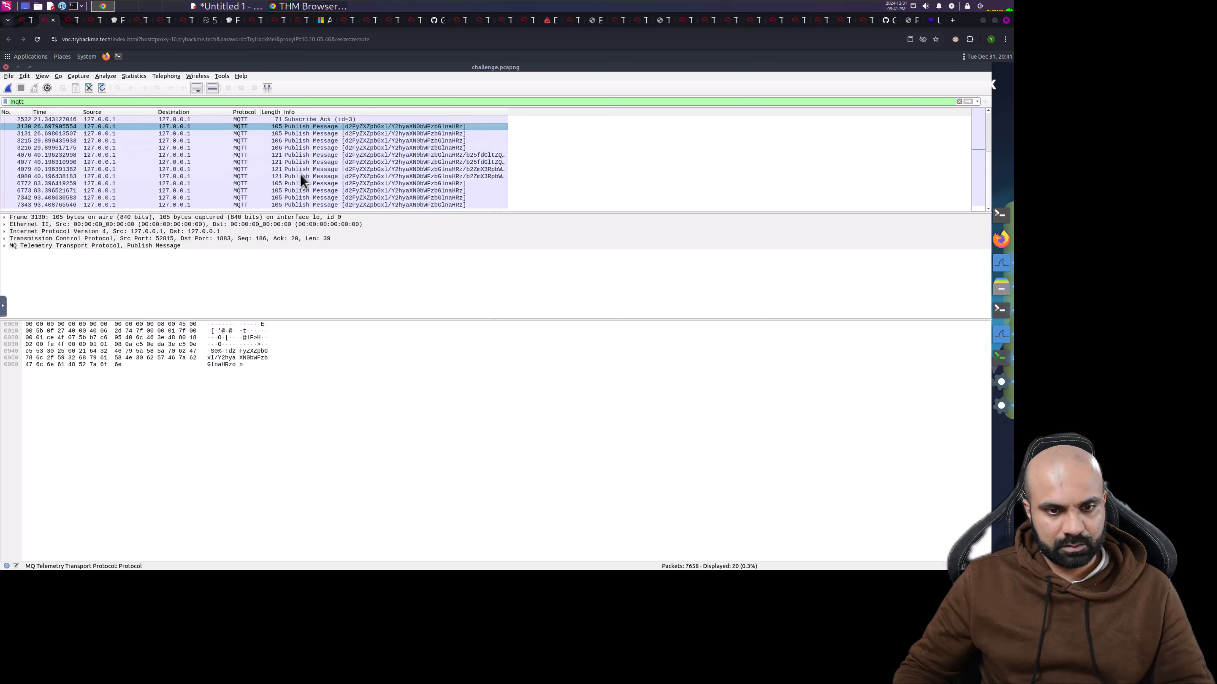
pyautogui.scroll(3, 300, 173)
# - Inspect subscribe ack 2532 and publish frames 3130 through 7342, then return to the room page
pyautogui.click(311, 169)
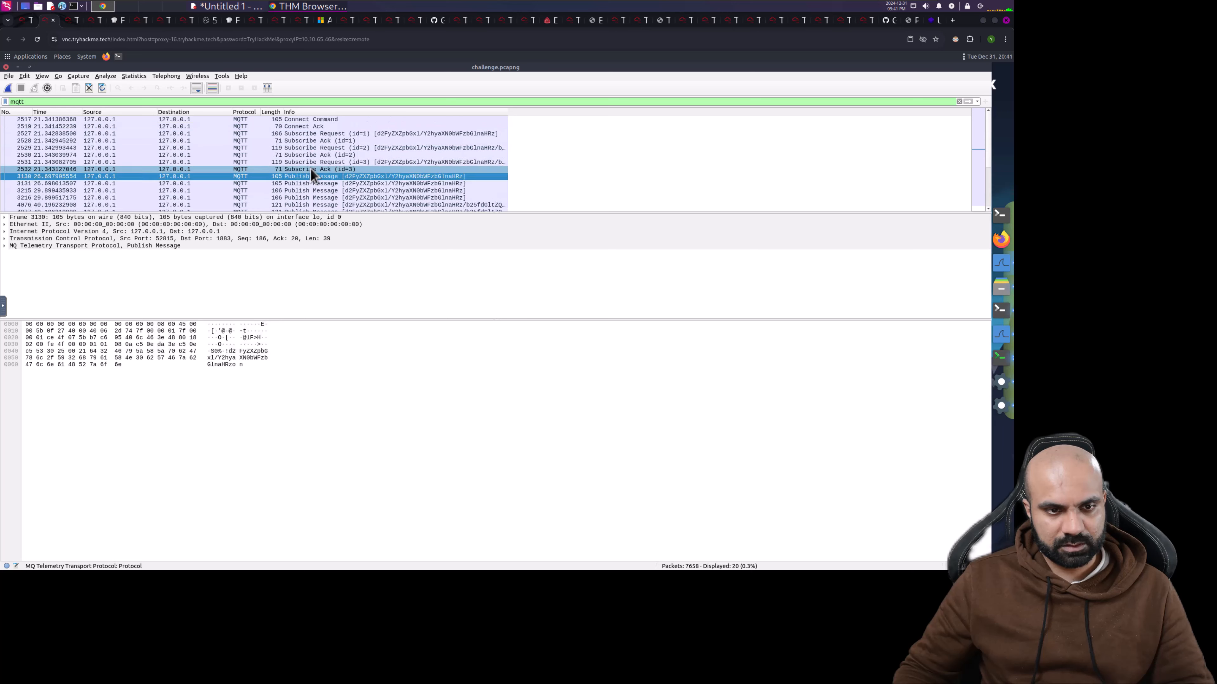
pyautogui.click(312, 177)
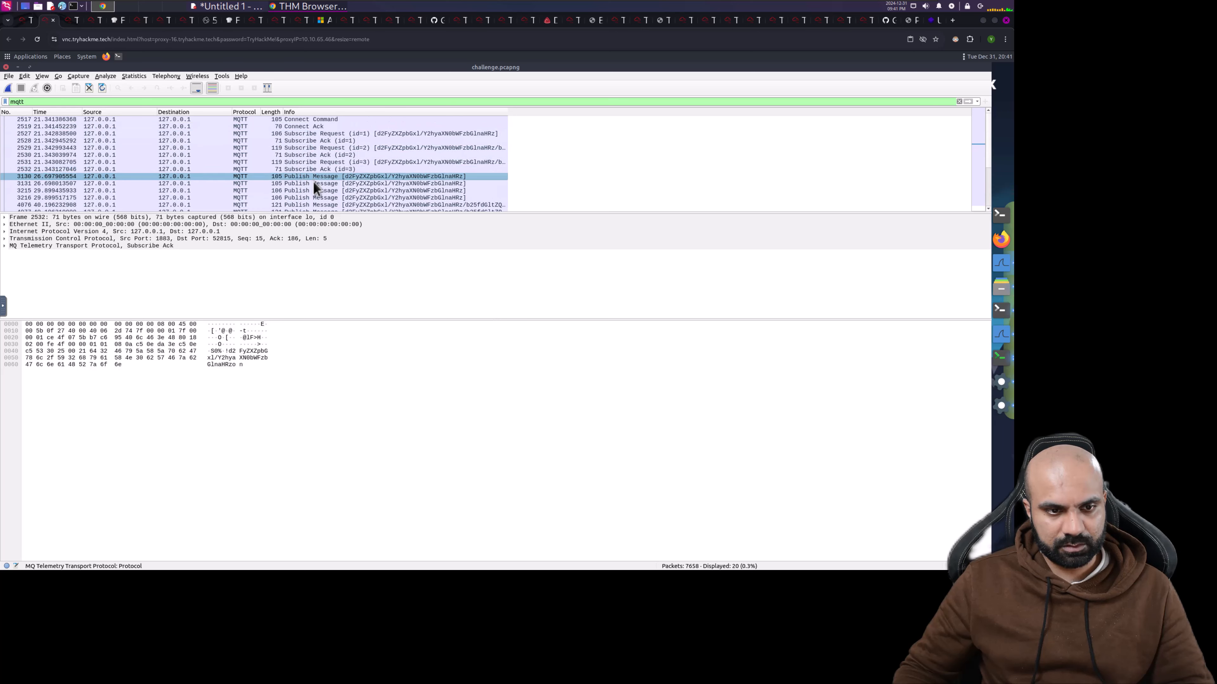
pyautogui.click(316, 189)
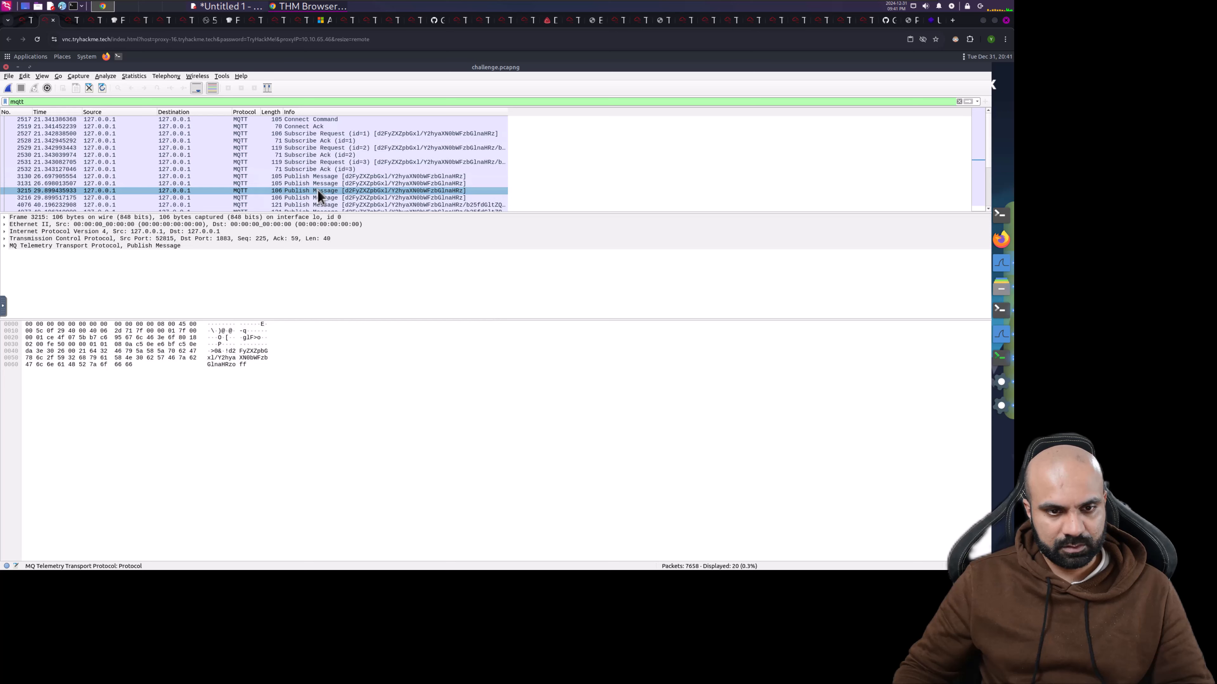
pyautogui.click(320, 196)
pyautogui.click(320, 206)
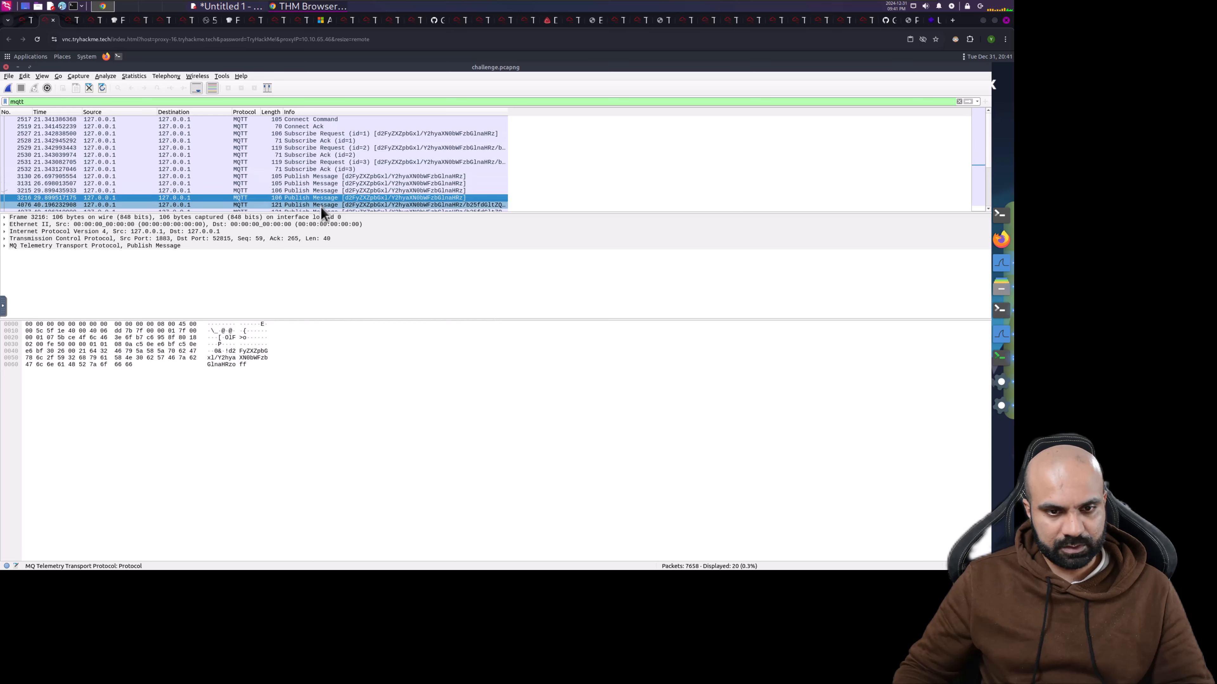
pyautogui.scroll(-2, 334, 170)
pyautogui.click(333, 171)
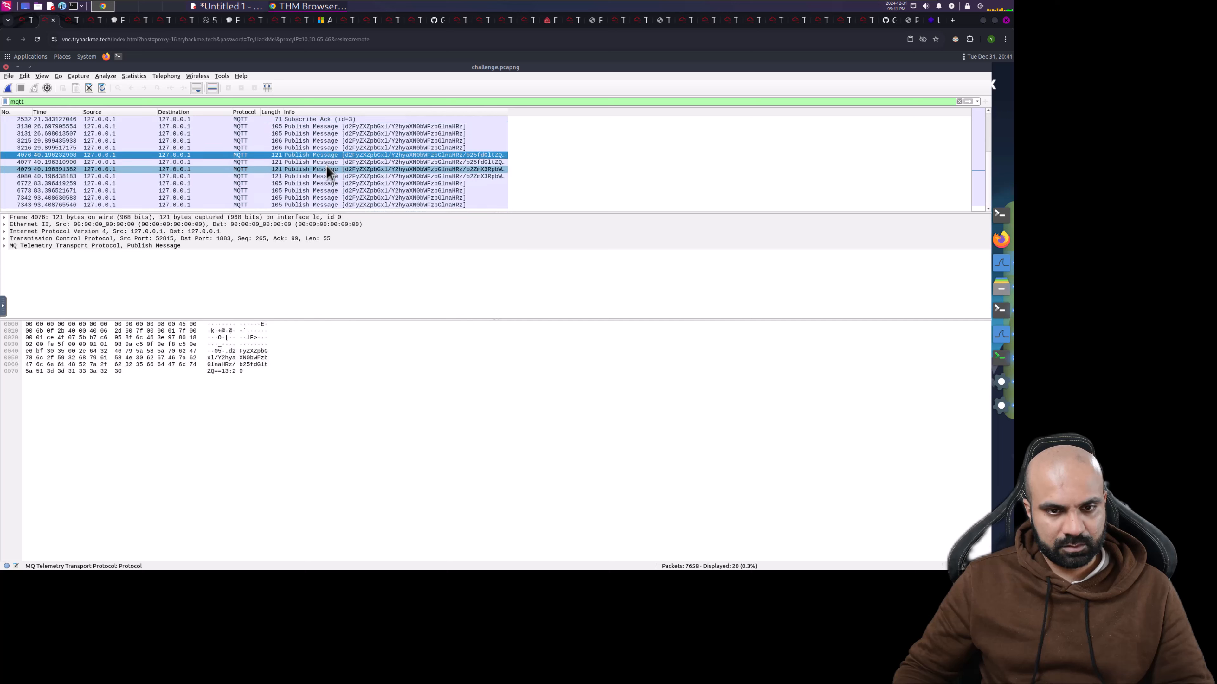
pyautogui.click(327, 184)
pyautogui.click(326, 191)
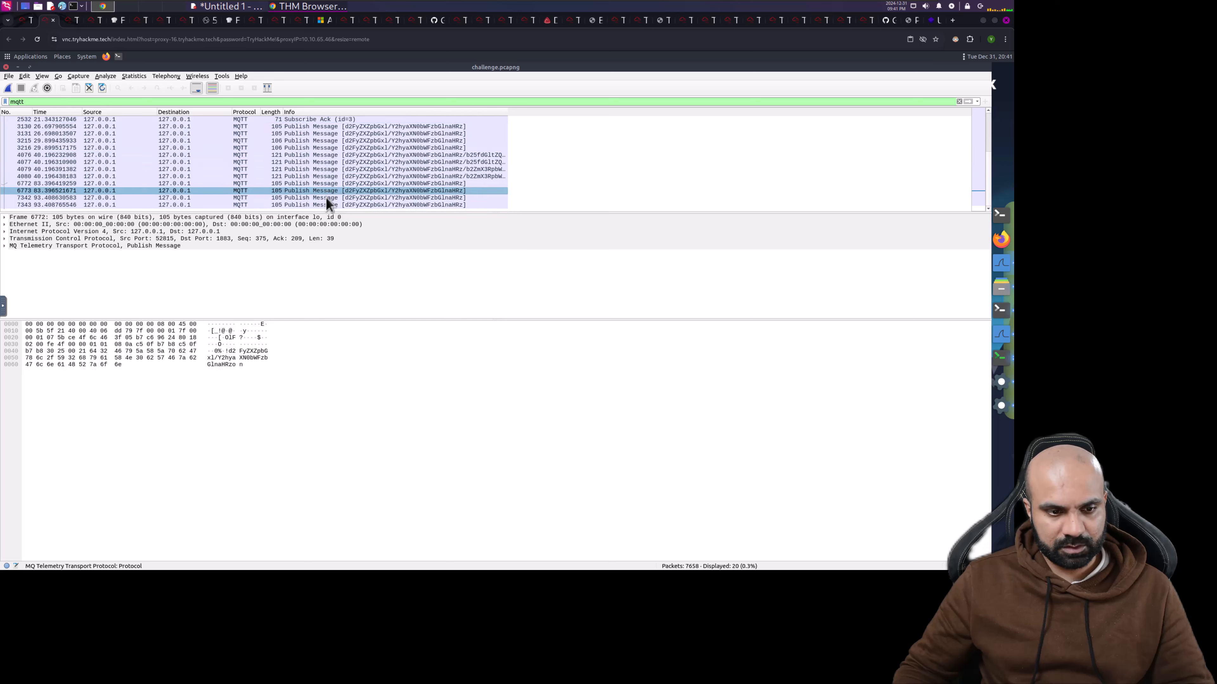
pyautogui.click(326, 198)
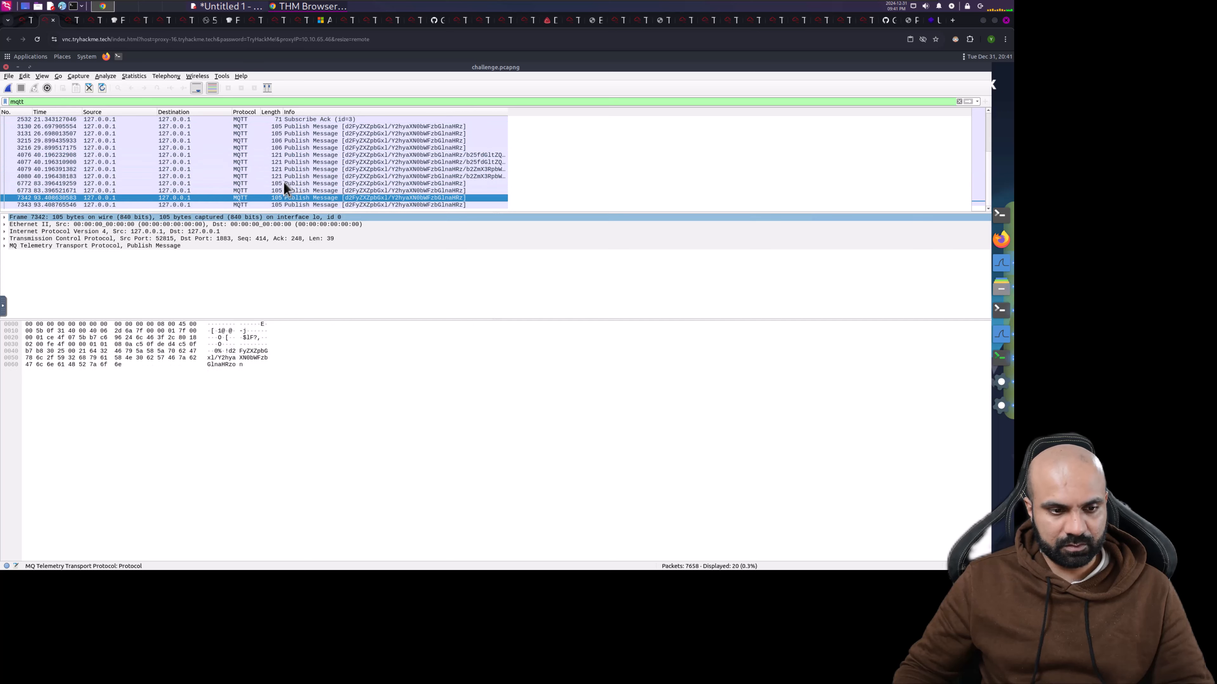
pyautogui.click(24, 20)
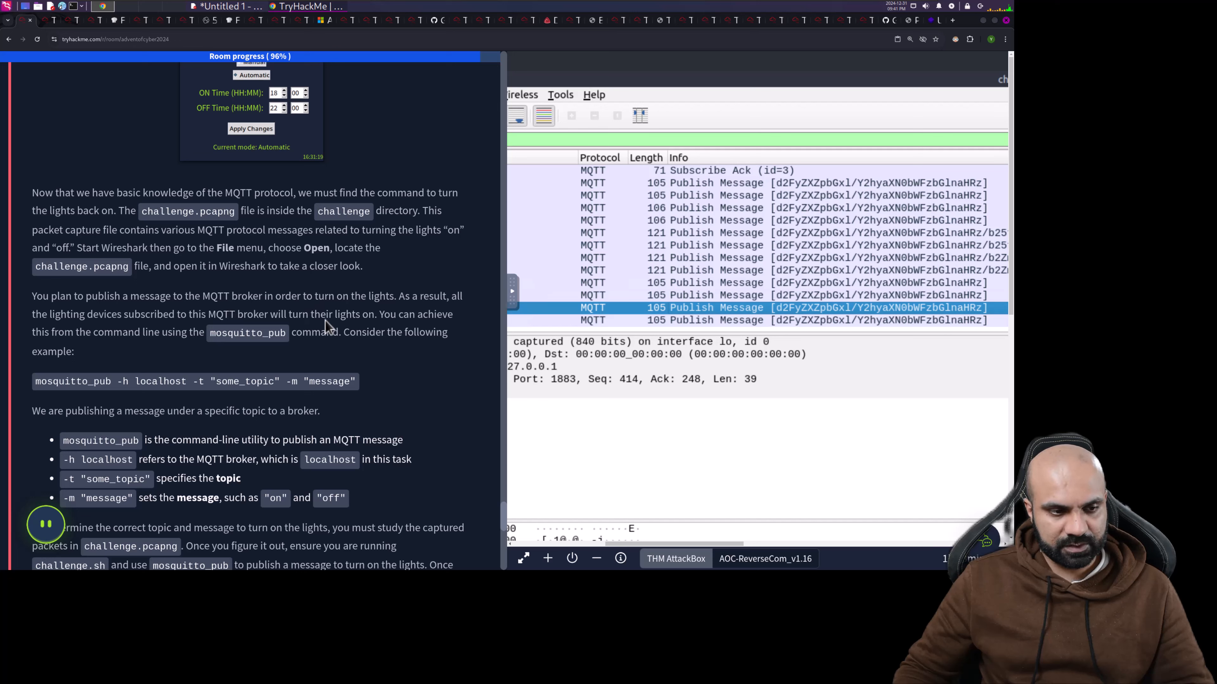
pyautogui.scroll(-1, 109, 313)
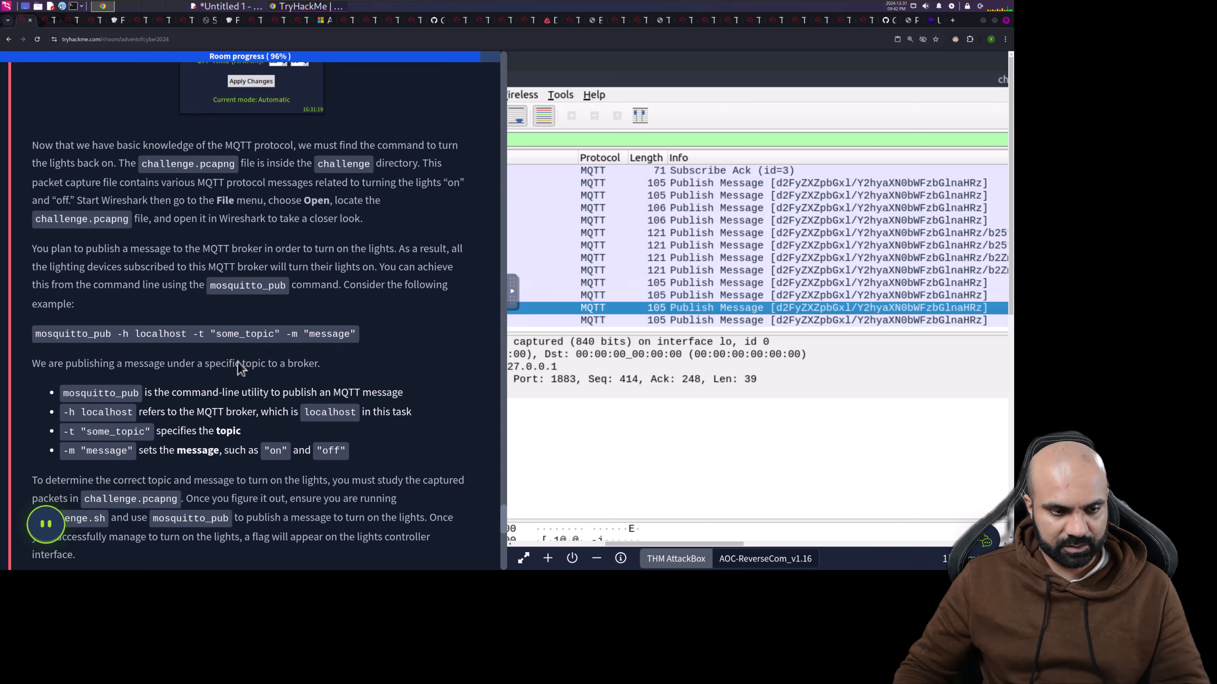
pyautogui.scroll(-1, 157, 351)
pyautogui.scroll(-2, 157, 351)
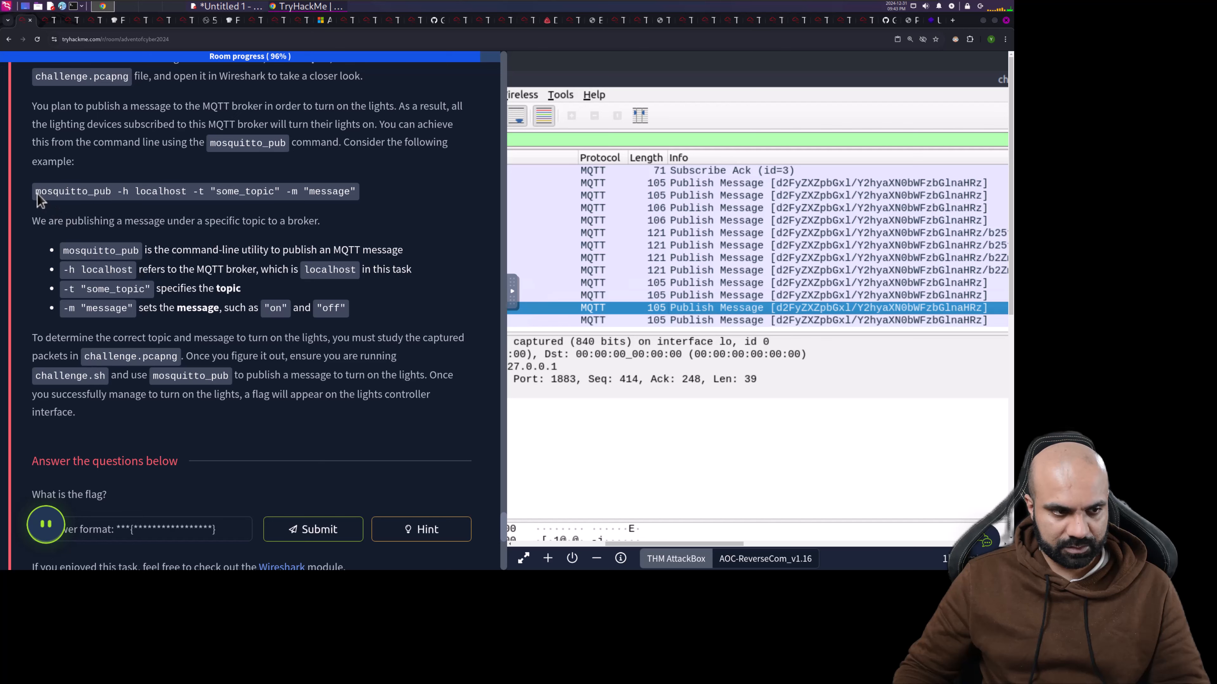
# - Copy the mosquitto_pub example command from the room page
pyautogui.moveTo(39, 196); pyautogui.dragTo(353, 194)
pyautogui.rightClick(354, 197)
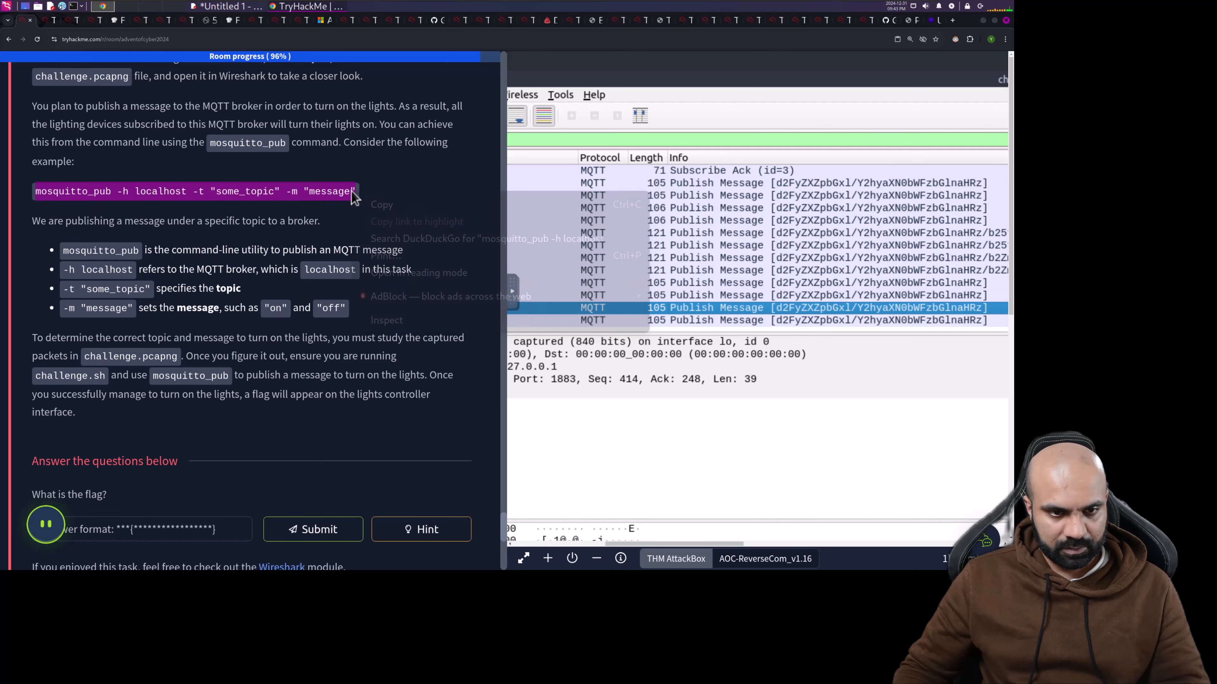
pyautogui.click(367, 205)
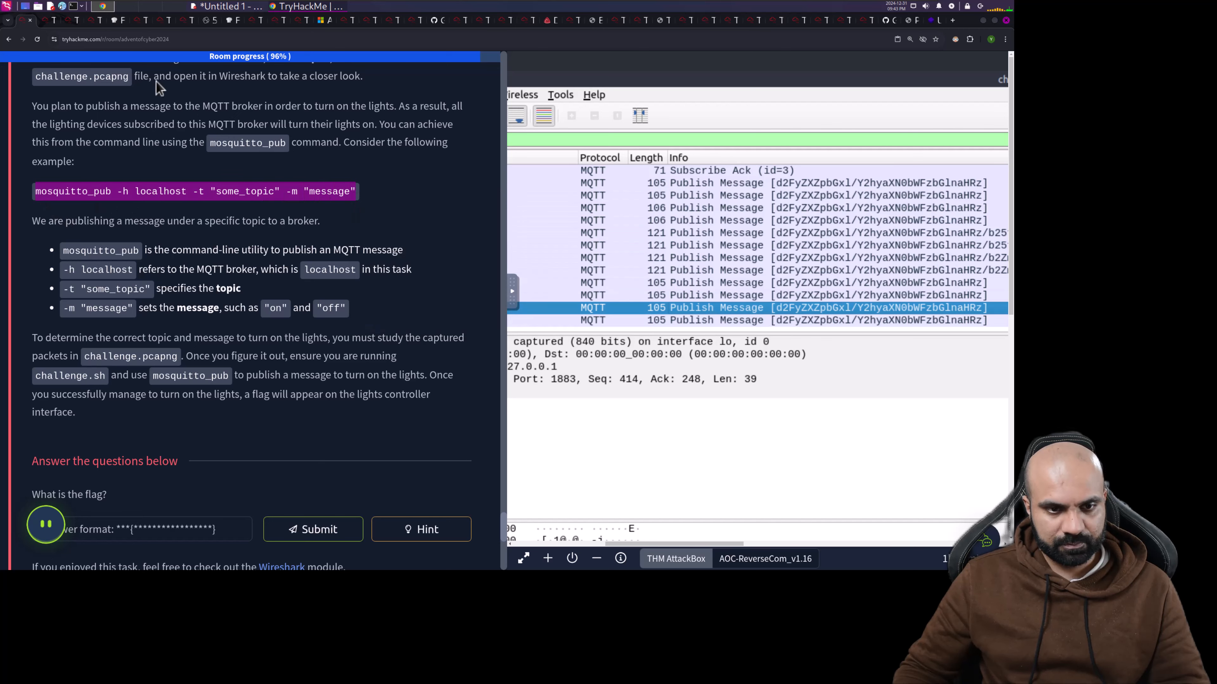
# - Paste the mosquitto_pub command into a new terminal, then bring Wireshark back in front
pyautogui.click(48, 23)
pyautogui.click(979, 245)
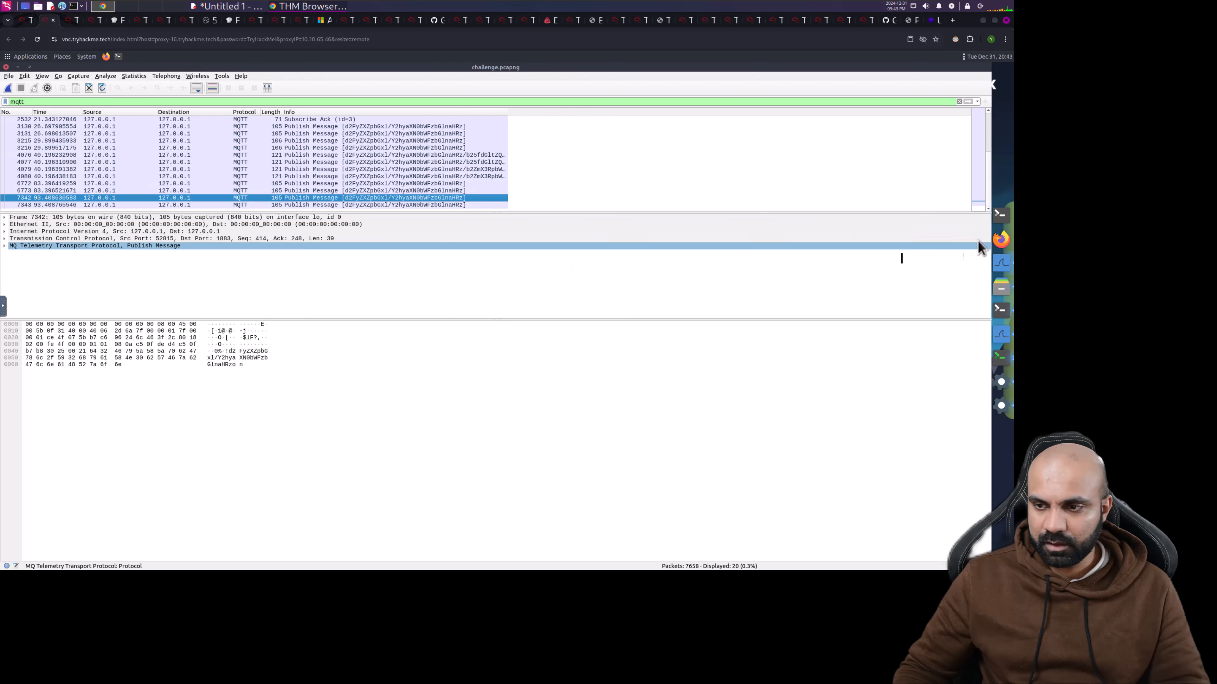
pyautogui.click(1000, 214)
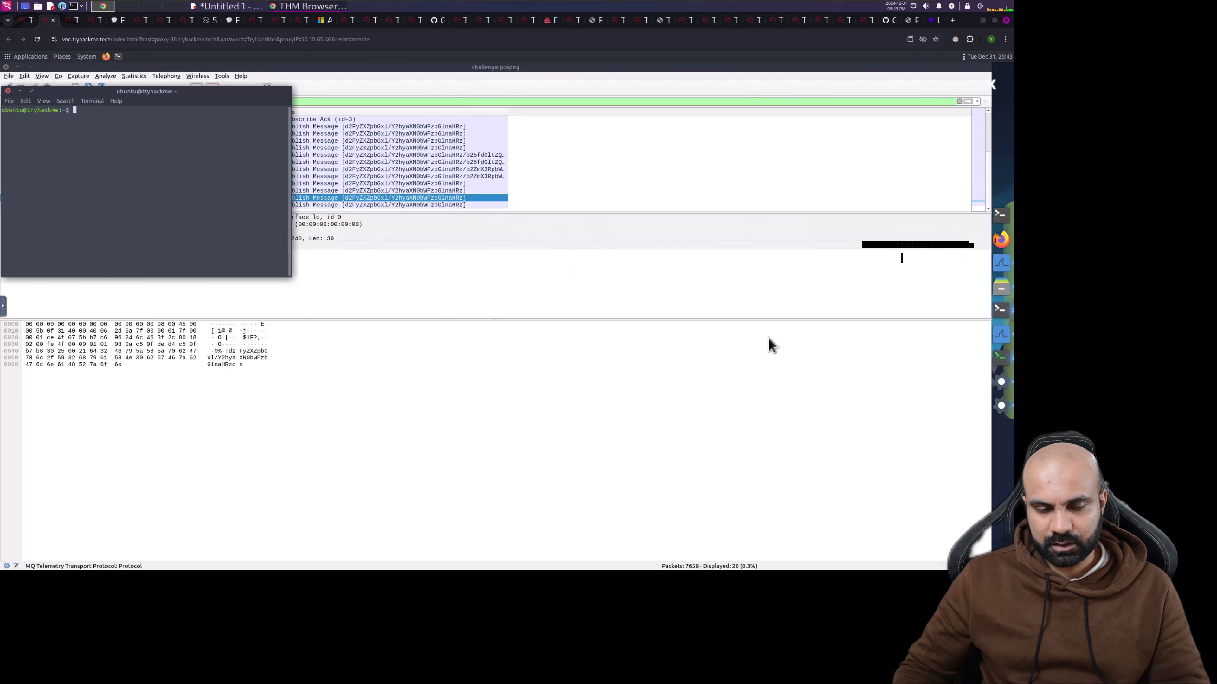
pyautogui.moveTo(202, 92); pyautogui.dragTo(532, 298)
pyautogui.rightClick(465, 320)
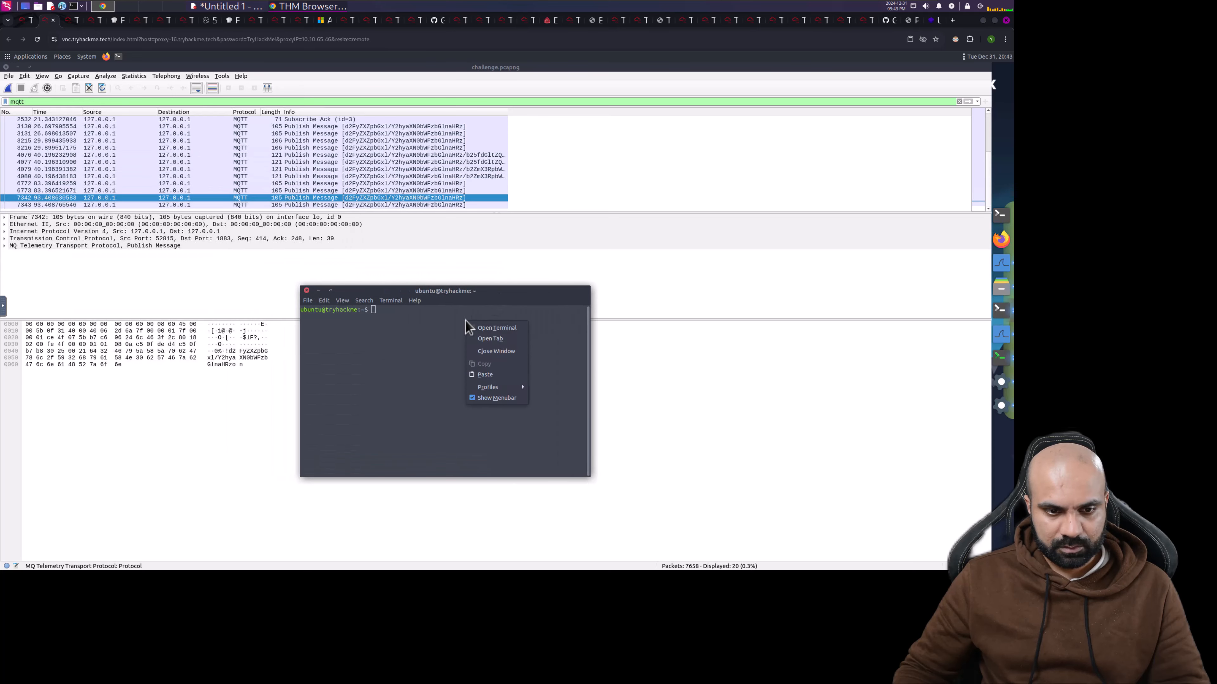
pyautogui.click(485, 374)
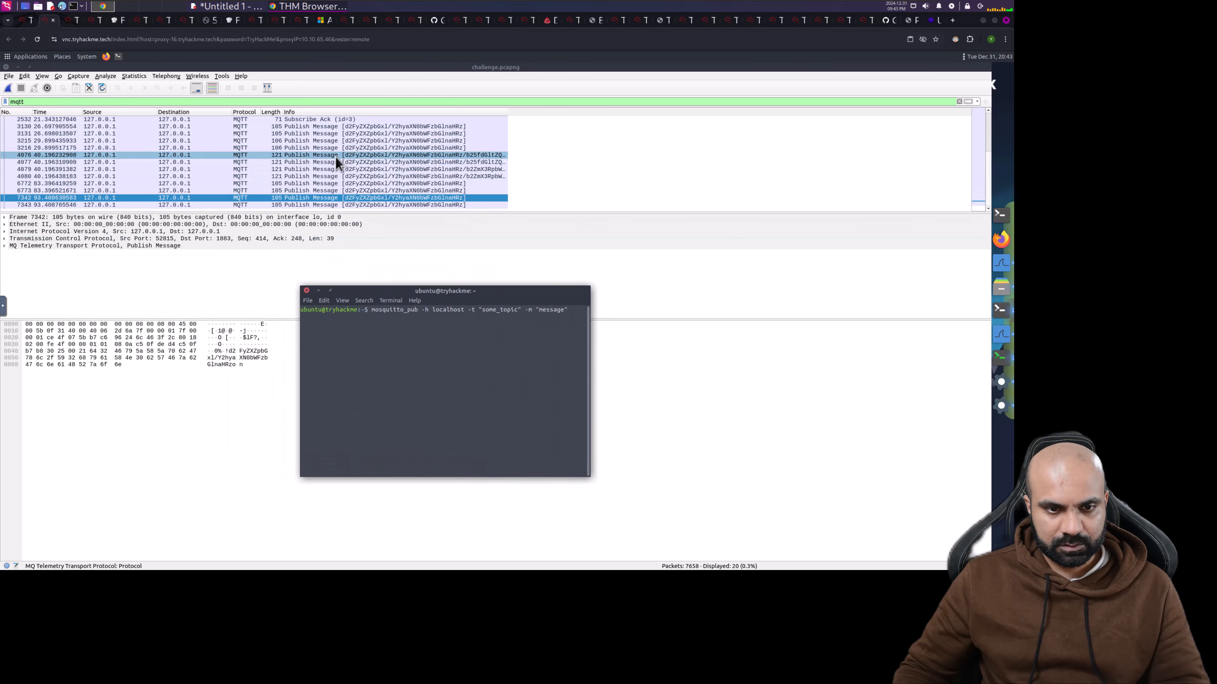
pyautogui.click(324, 155)
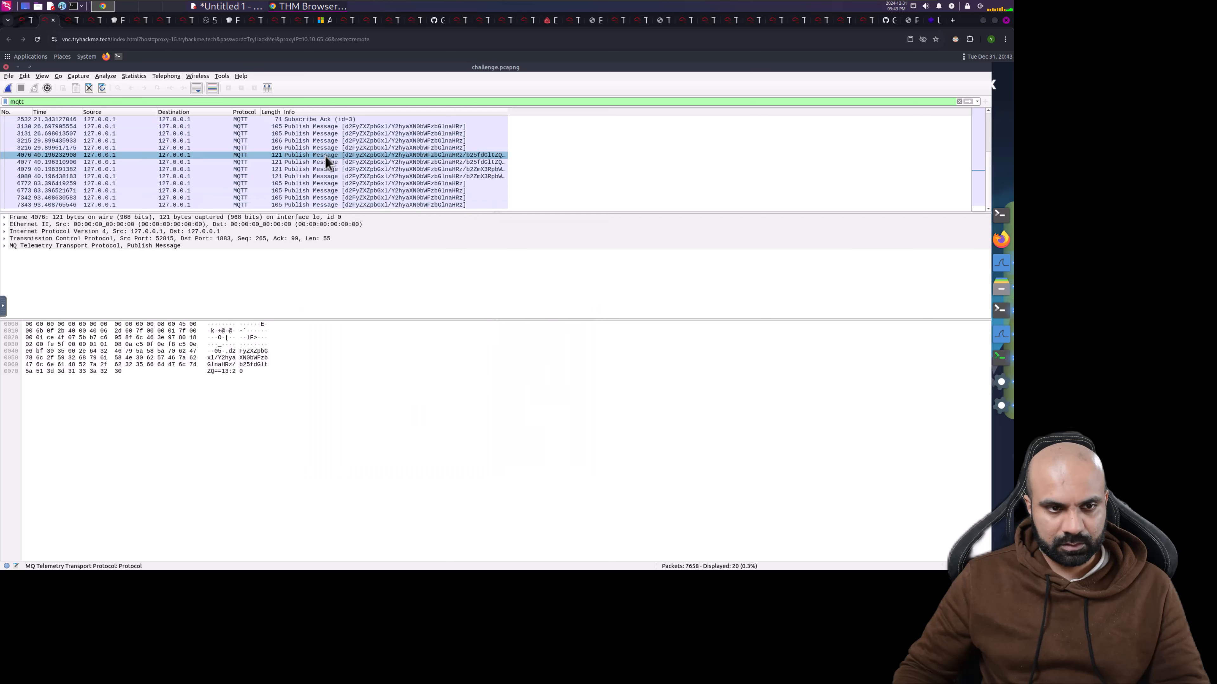
pyautogui.scroll(2, 325, 155)
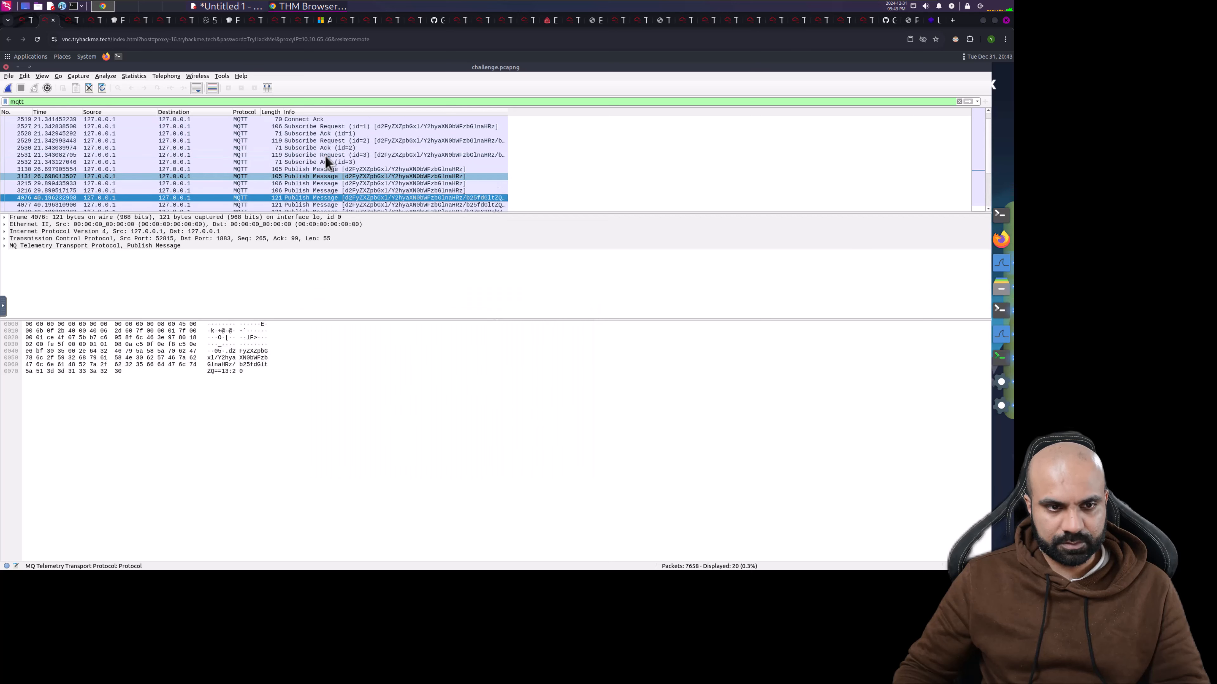
pyautogui.click(332, 127)
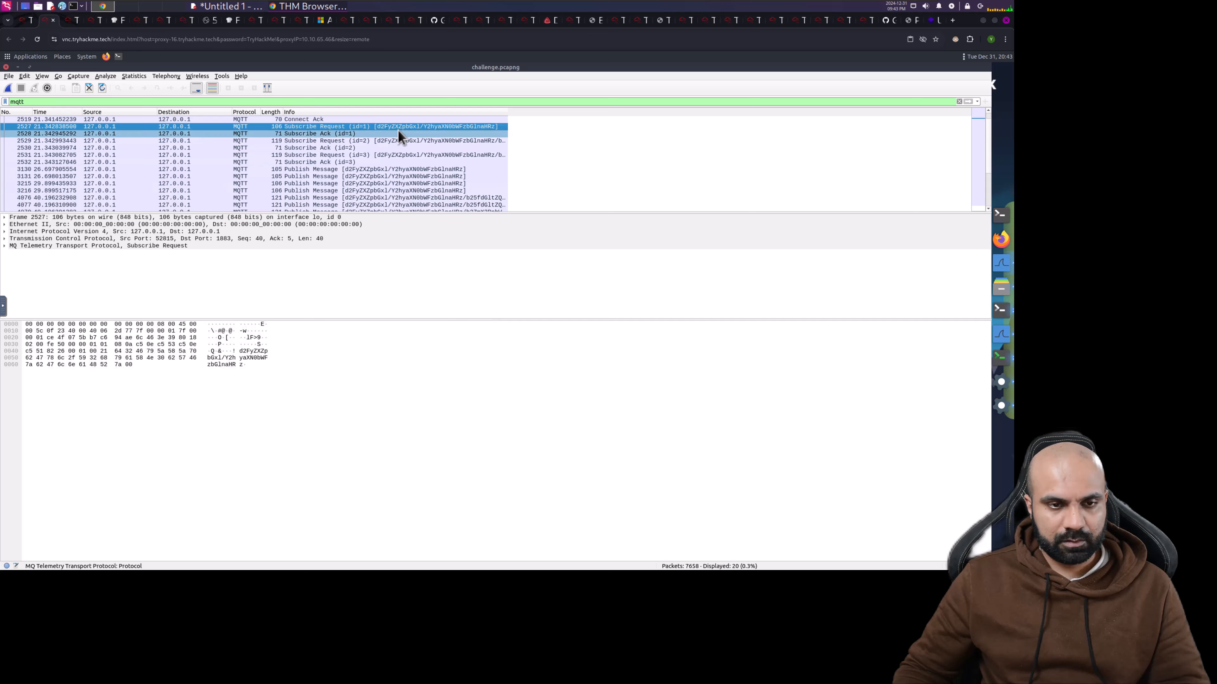
pyautogui.click(27, 23)
pyautogui.scroll(-3, 180, 374)
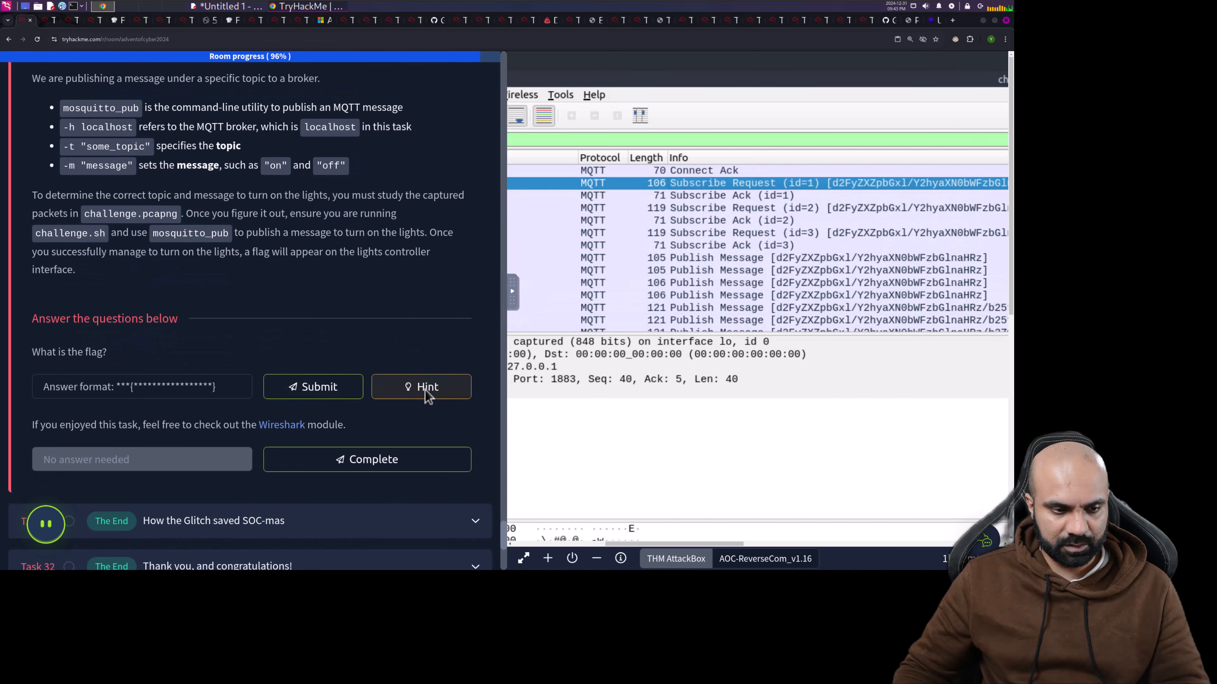
pyautogui.click(415, 388)
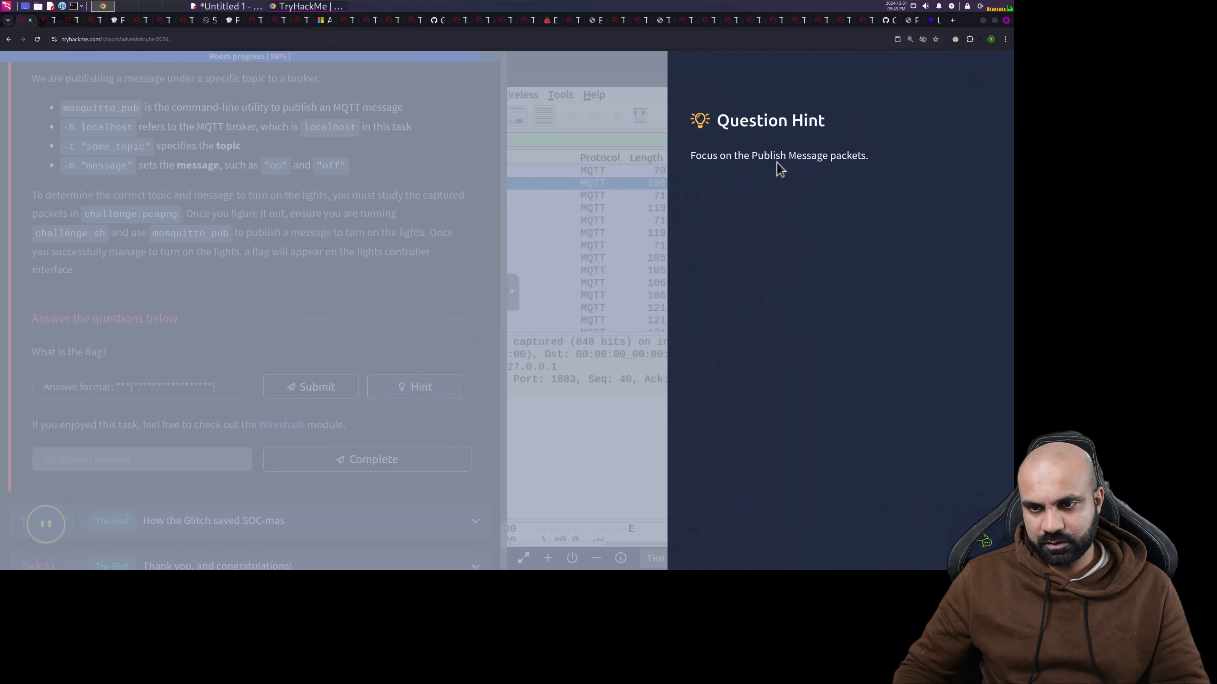
pyautogui.click(405, 252)
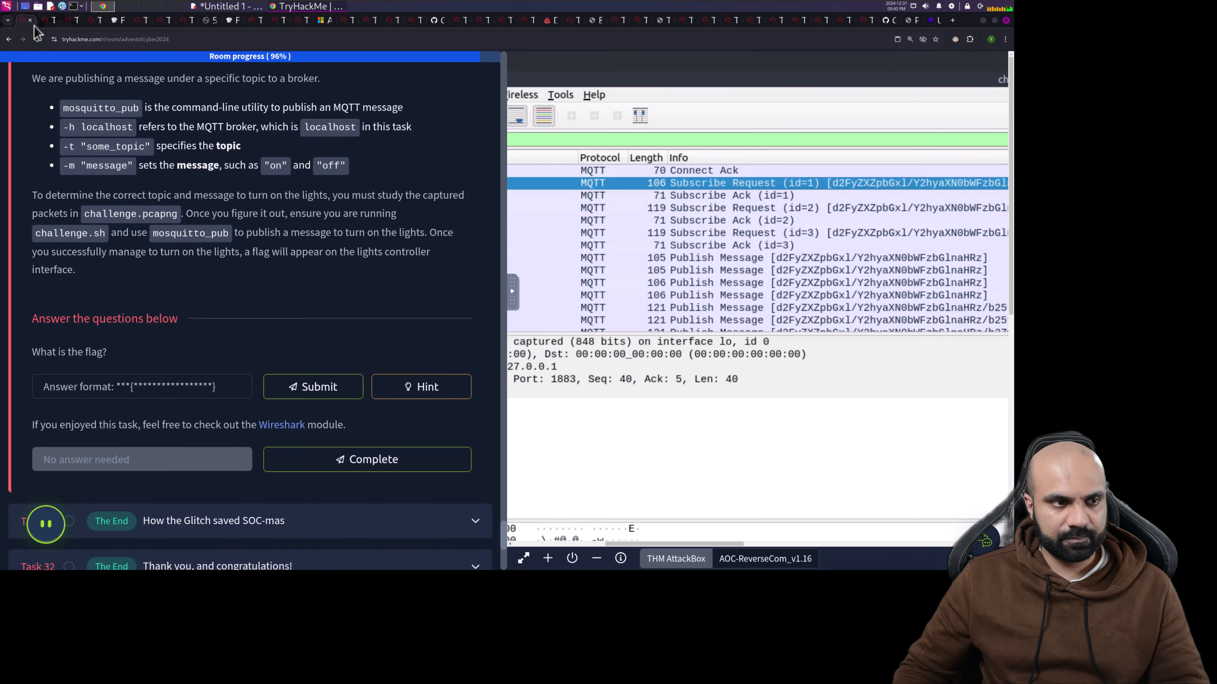
pyautogui.click(46, 22)
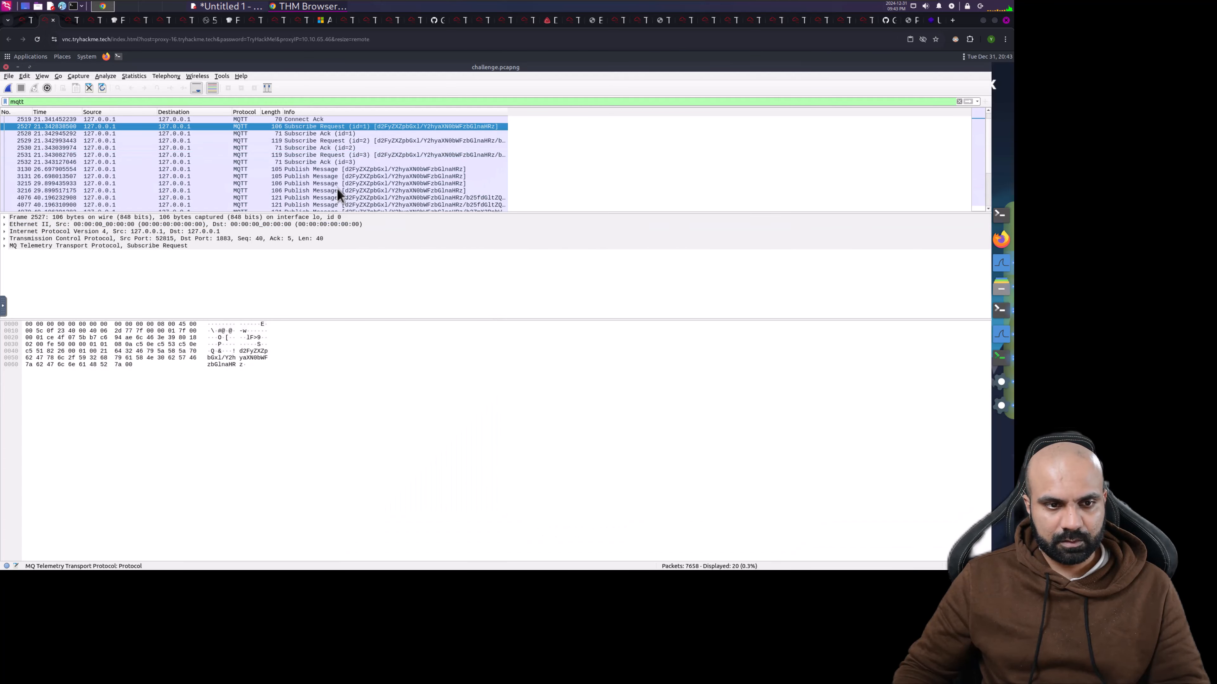
# - Select publish packet 3130 and widen the Info column so full topic names show
pyautogui.click(334, 169)
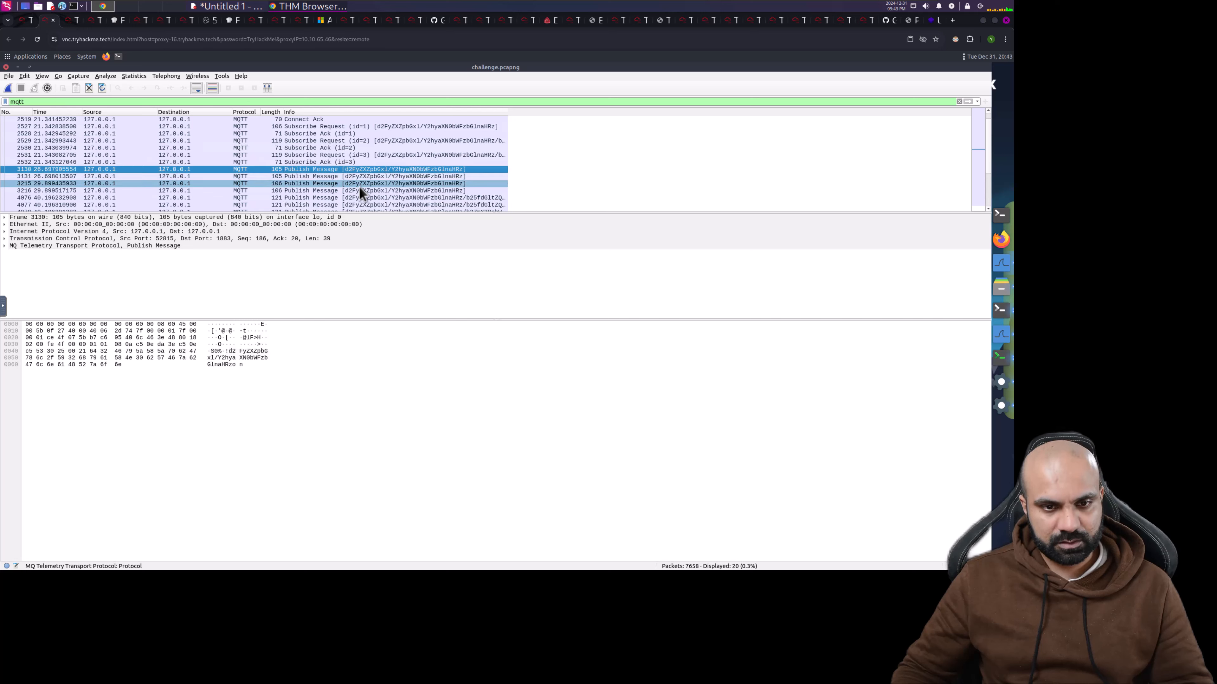
pyautogui.scroll(-2, 359, 186)
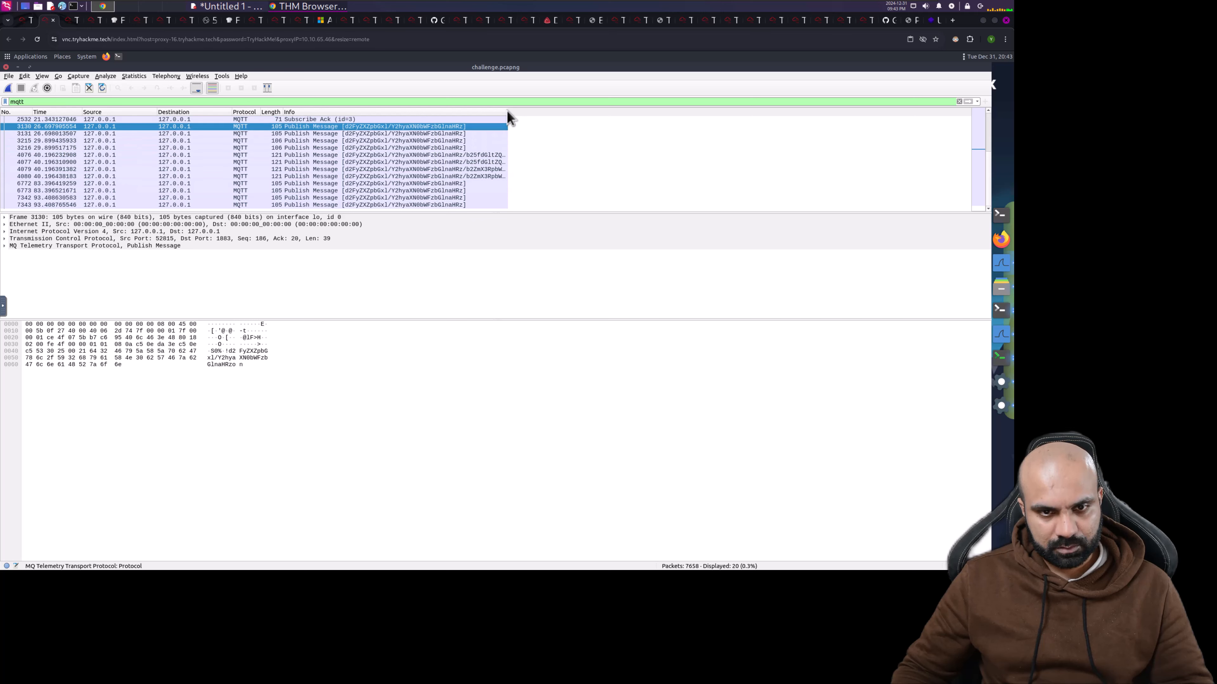
pyautogui.moveTo(565, 109); pyautogui.dragTo(650, 119)
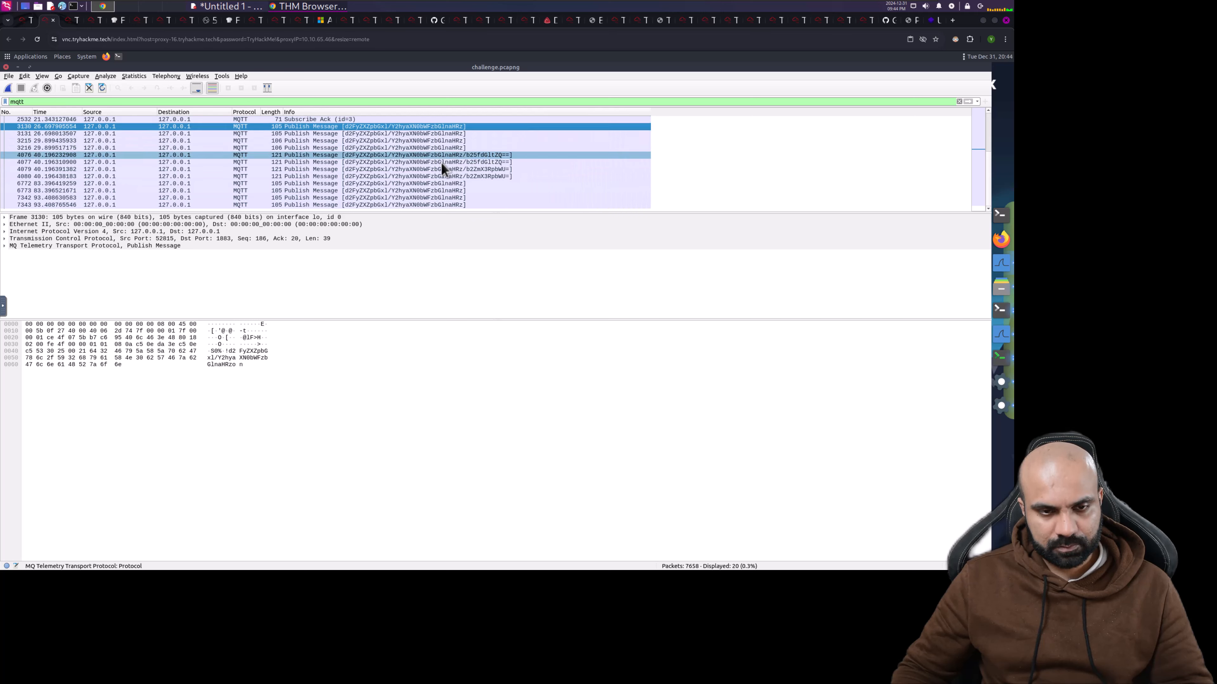
pyautogui.scroll(2, 409, 154)
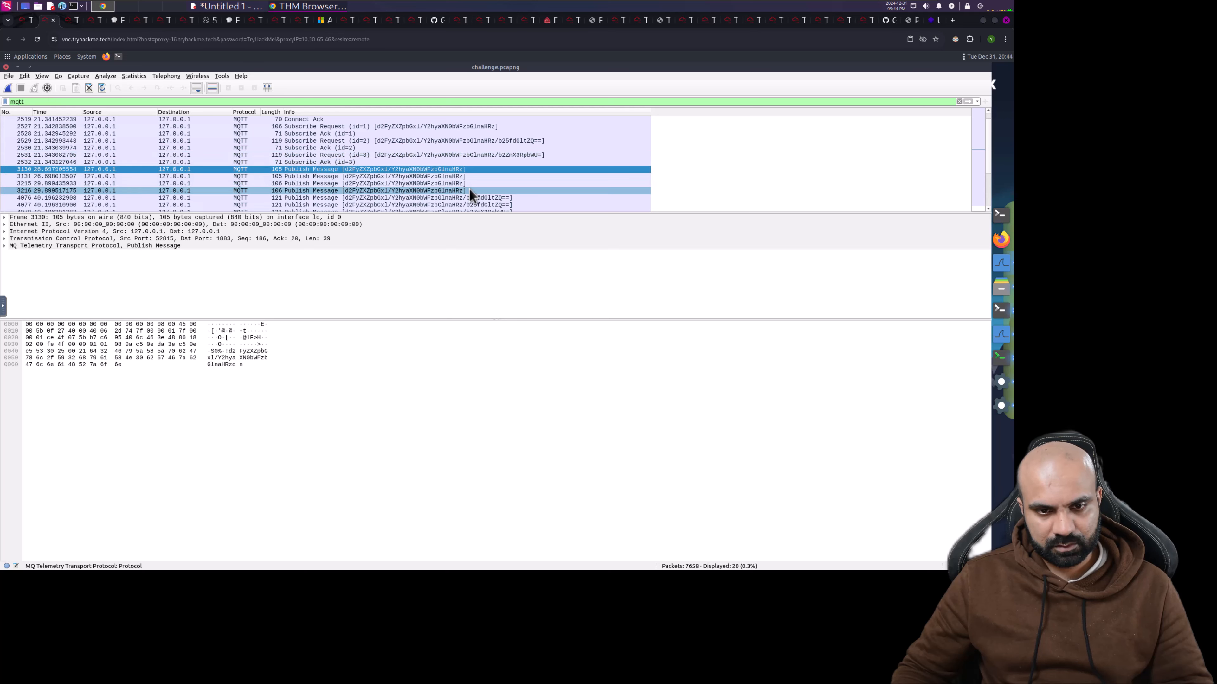
pyautogui.scroll(-1, 469, 189)
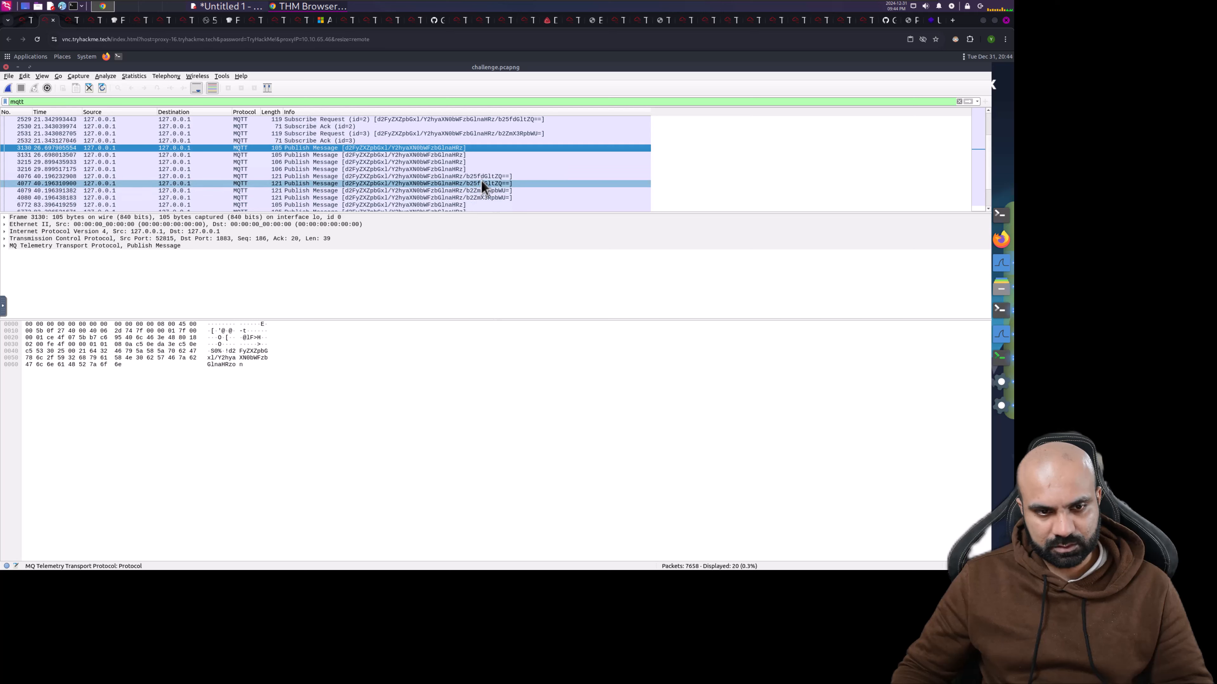
# - Step through publish packets 4076 to 7343 and highlight its 'on' payload bytes 6f6e
pyautogui.click(477, 175)
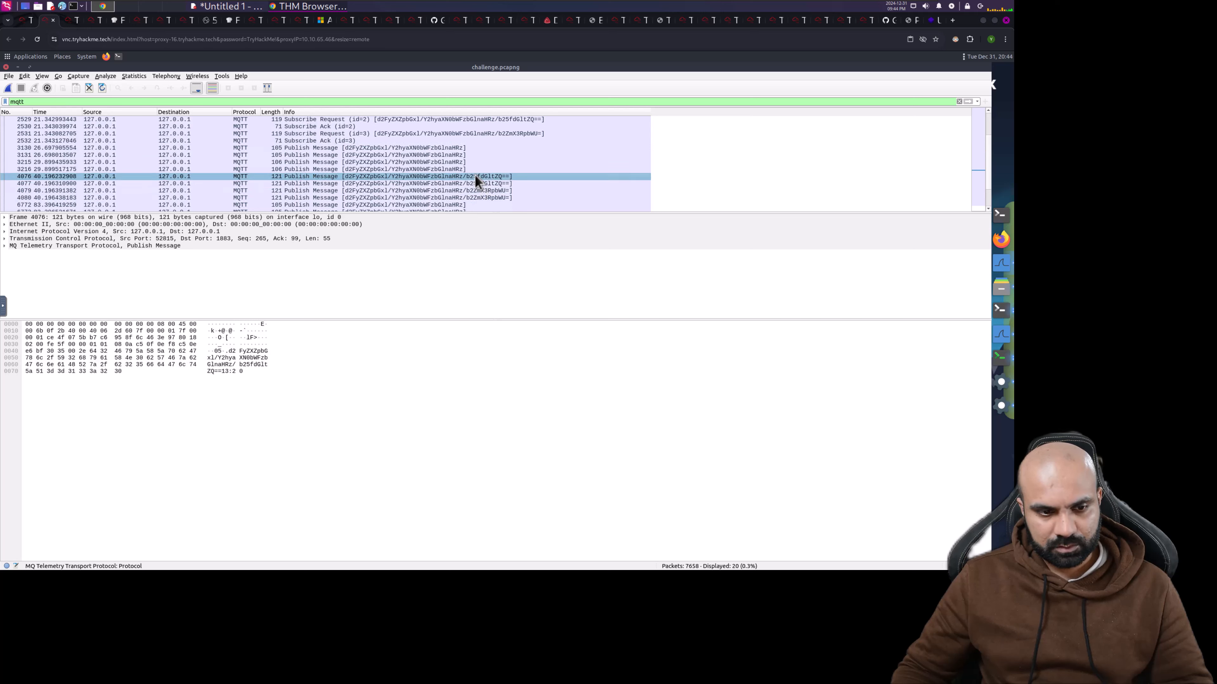
pyautogui.click(476, 183)
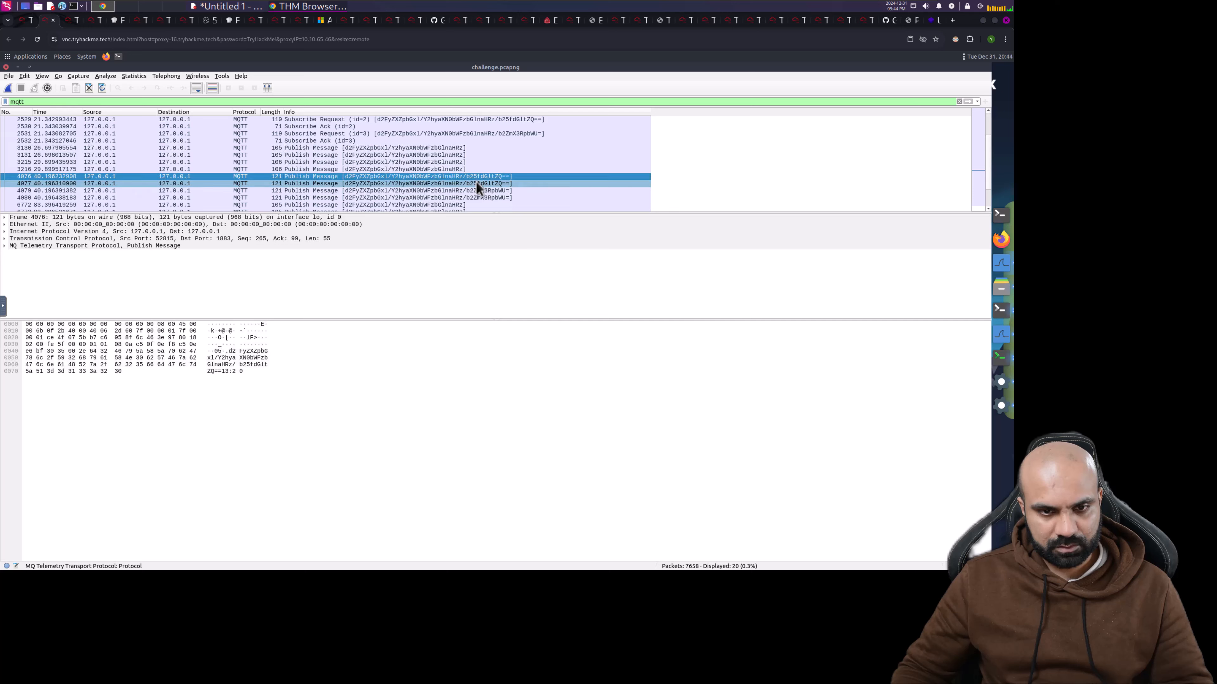
pyautogui.click(479, 191)
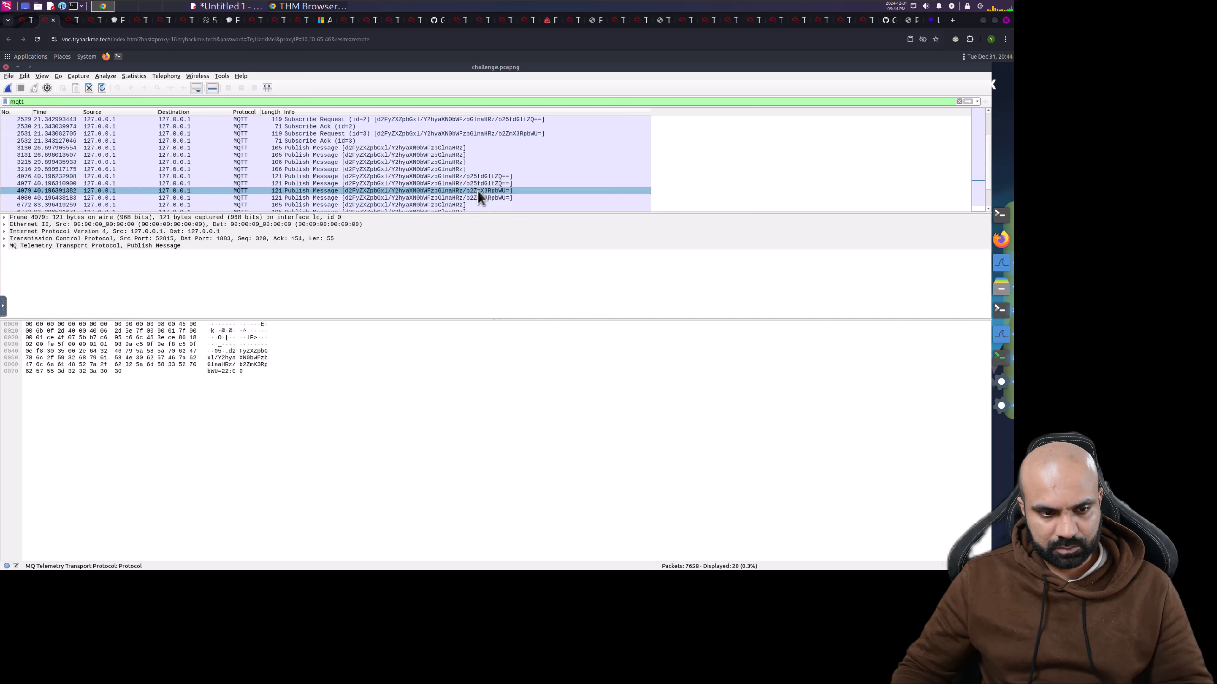
pyautogui.click(480, 198)
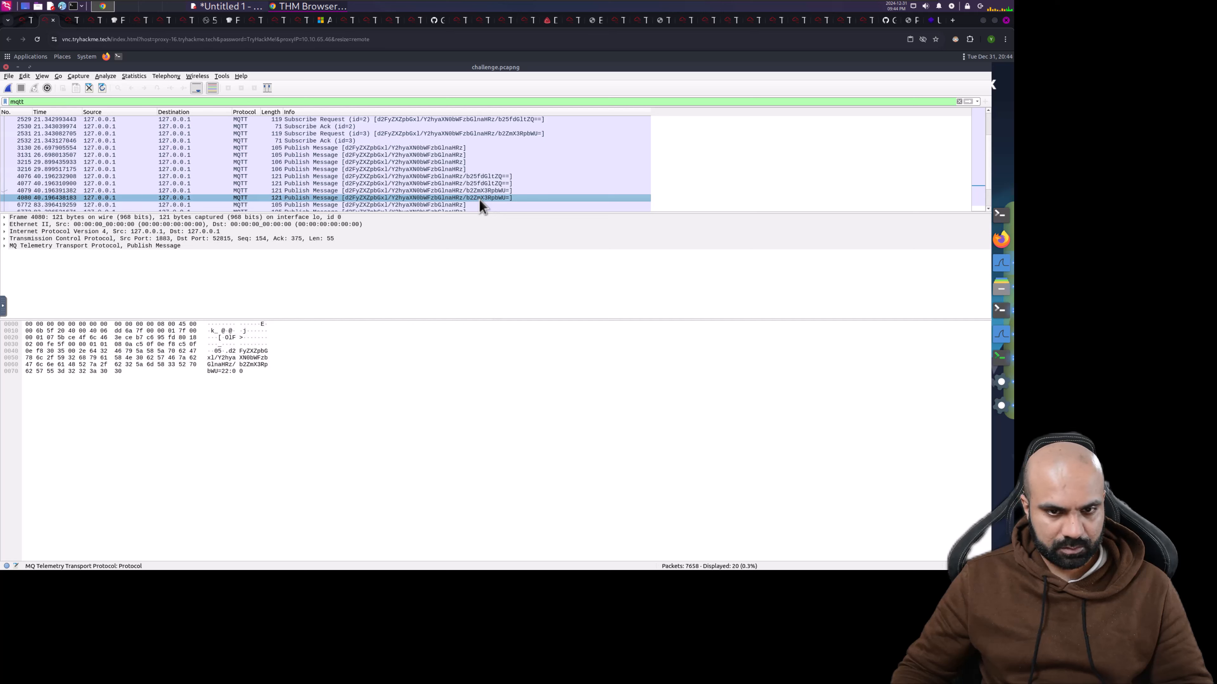
pyautogui.click(459, 205)
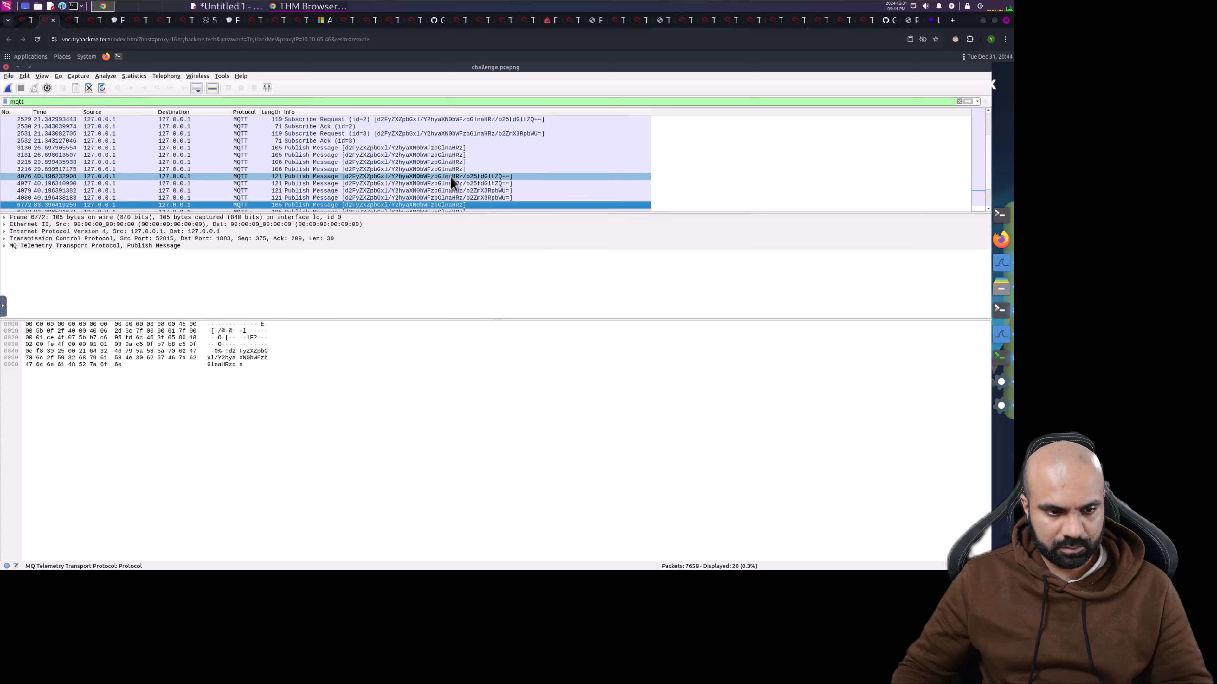
pyautogui.scroll(-1, 449, 185)
pyautogui.click(439, 192)
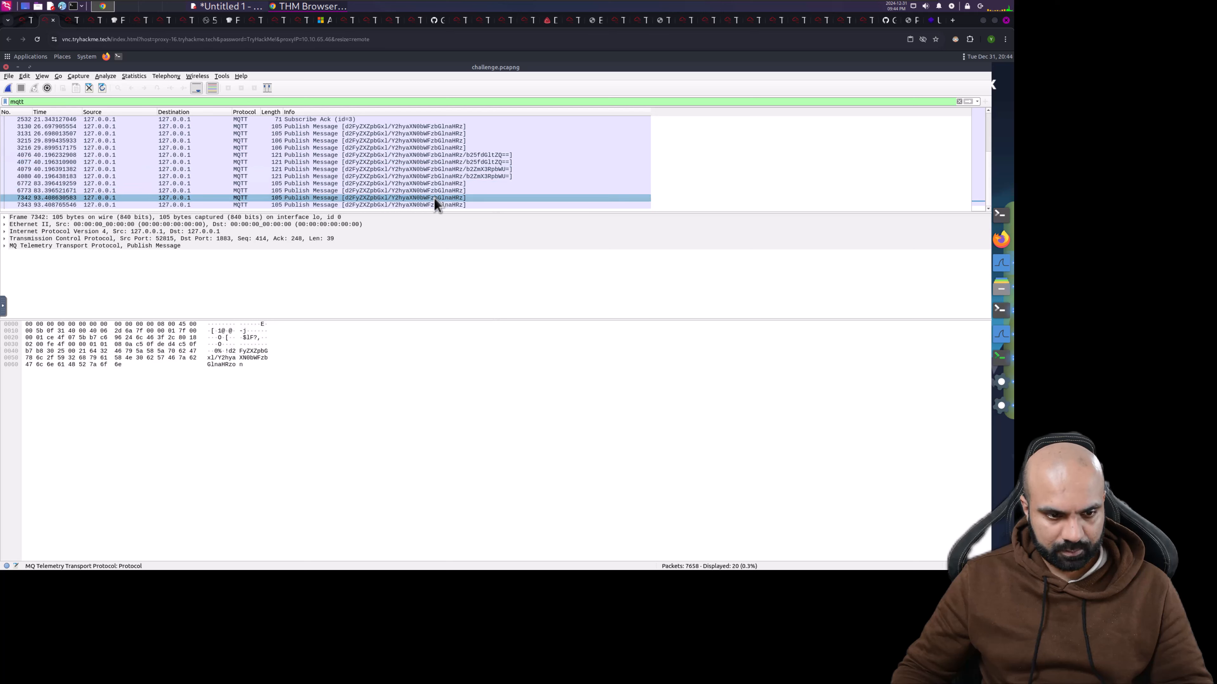
pyautogui.click(435, 205)
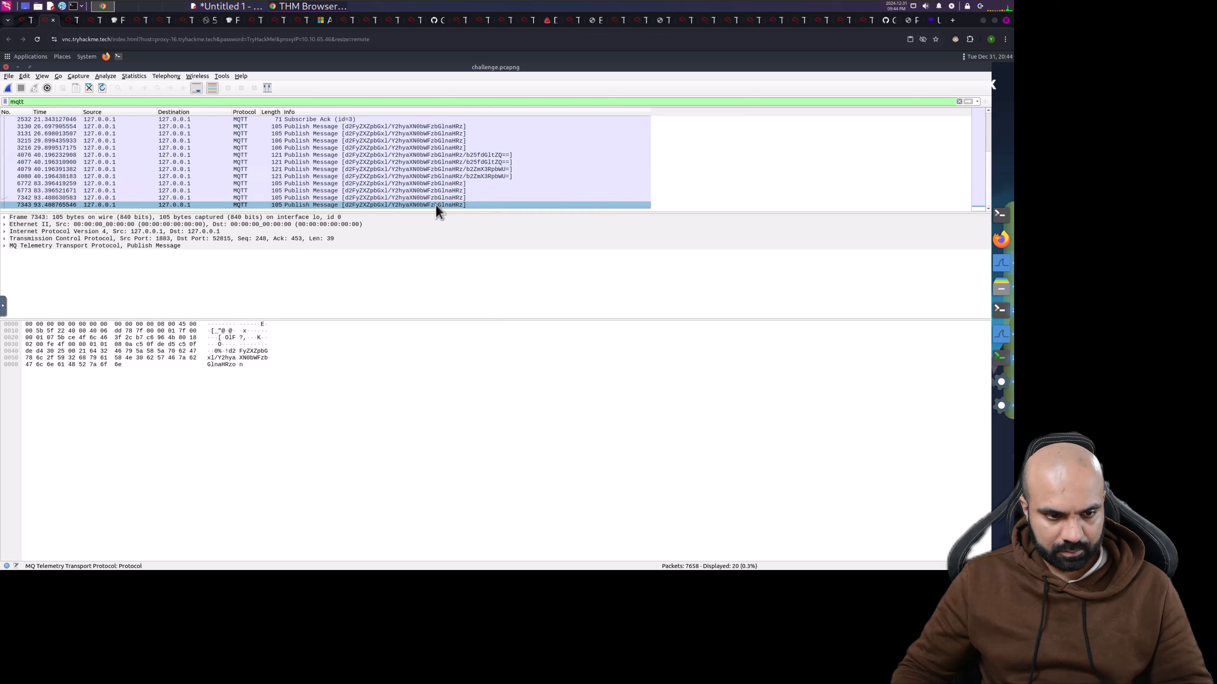
pyautogui.click(239, 366)
# - Compare the MQTT message payloads of packets 7343, 4080 and 6772, briefly checking the TryHackMe room page
pyautogui.click(238, 365)
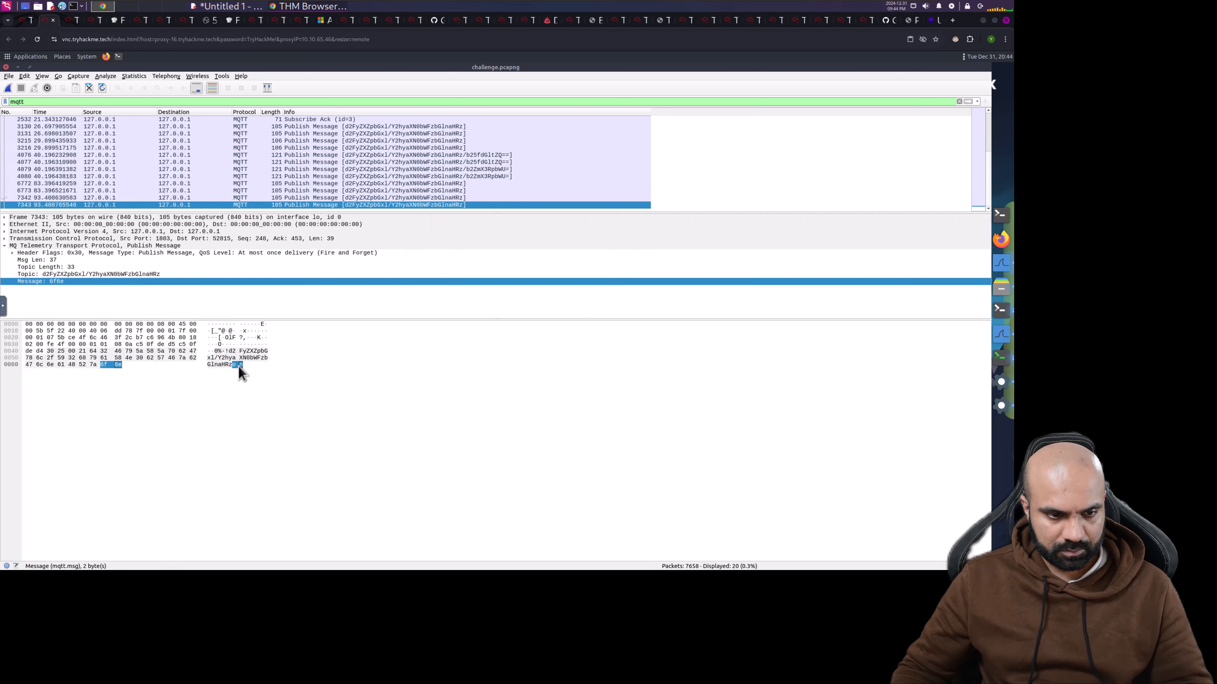
pyautogui.click(448, 176)
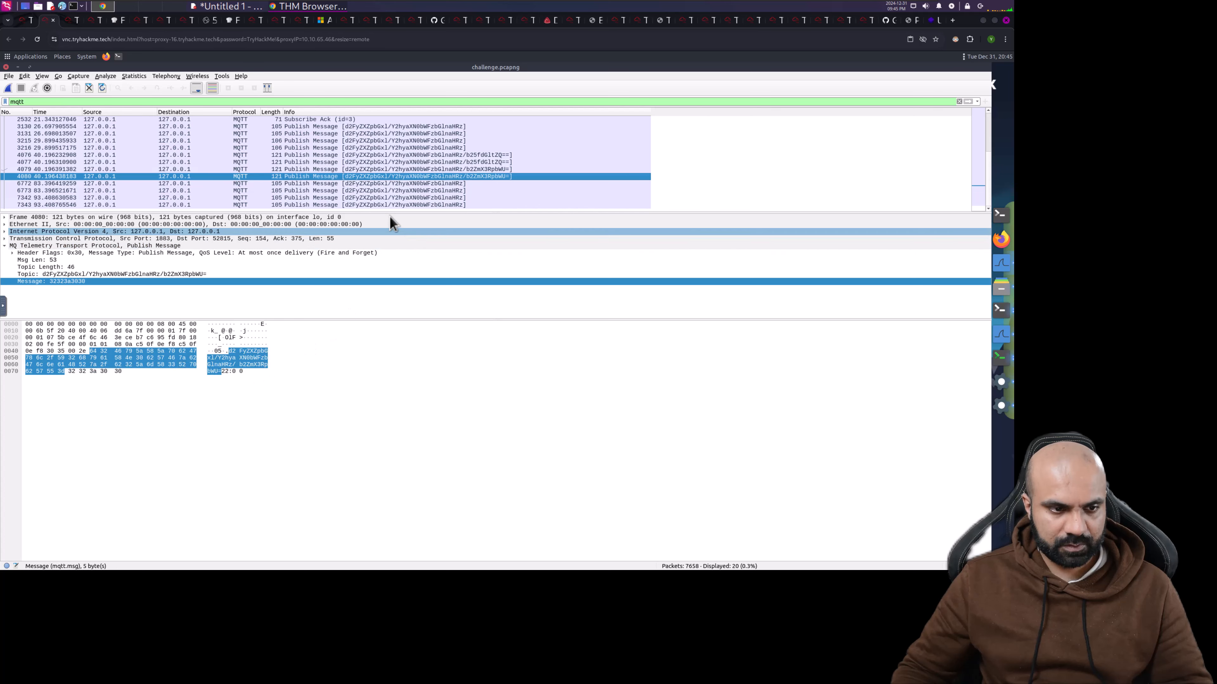
pyautogui.click(394, 183)
pyautogui.scroll(2, 394, 183)
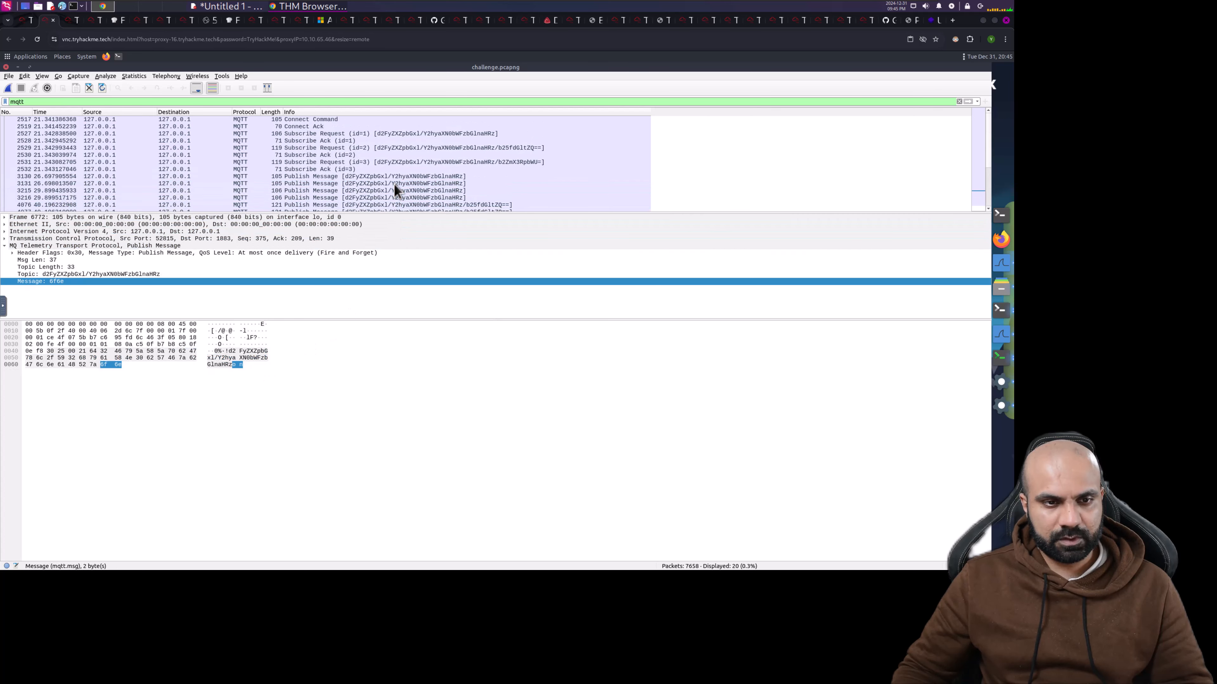
pyautogui.click(8, 39)
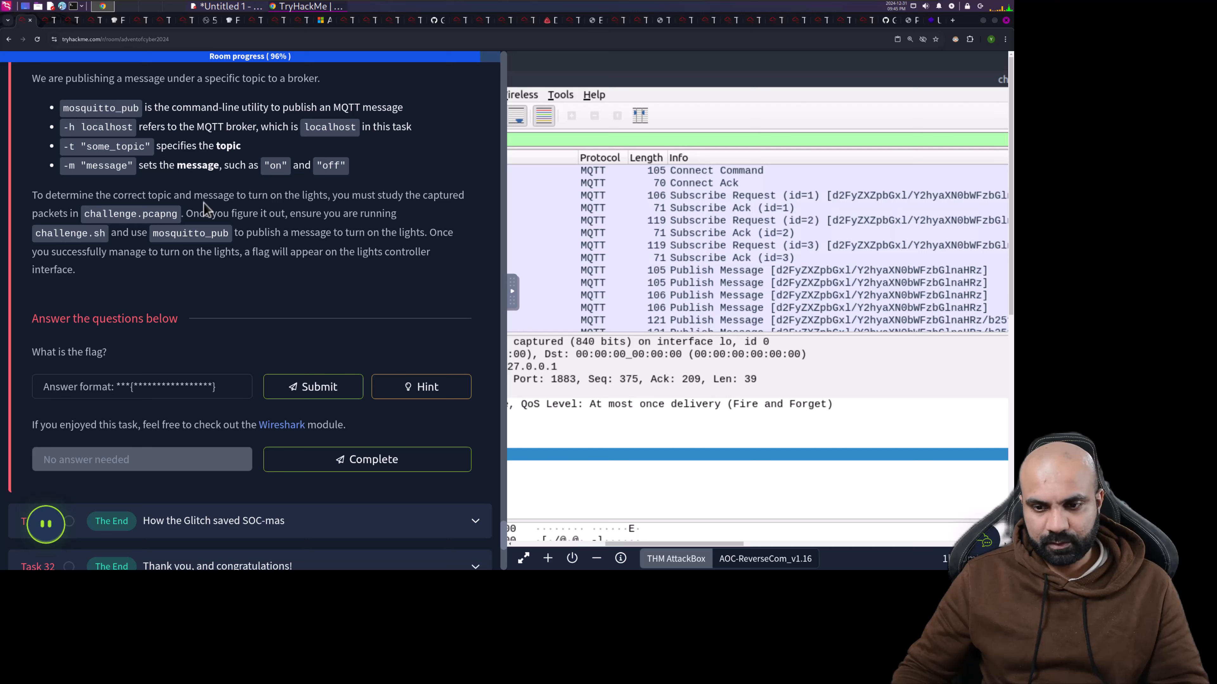
pyautogui.click(52, 20)
# - Step through Publish Message packets 3130, 3215, 3216, 6772, 6773 and 7342, ending on 7343
pyautogui.scroll(-2, 389, 178)
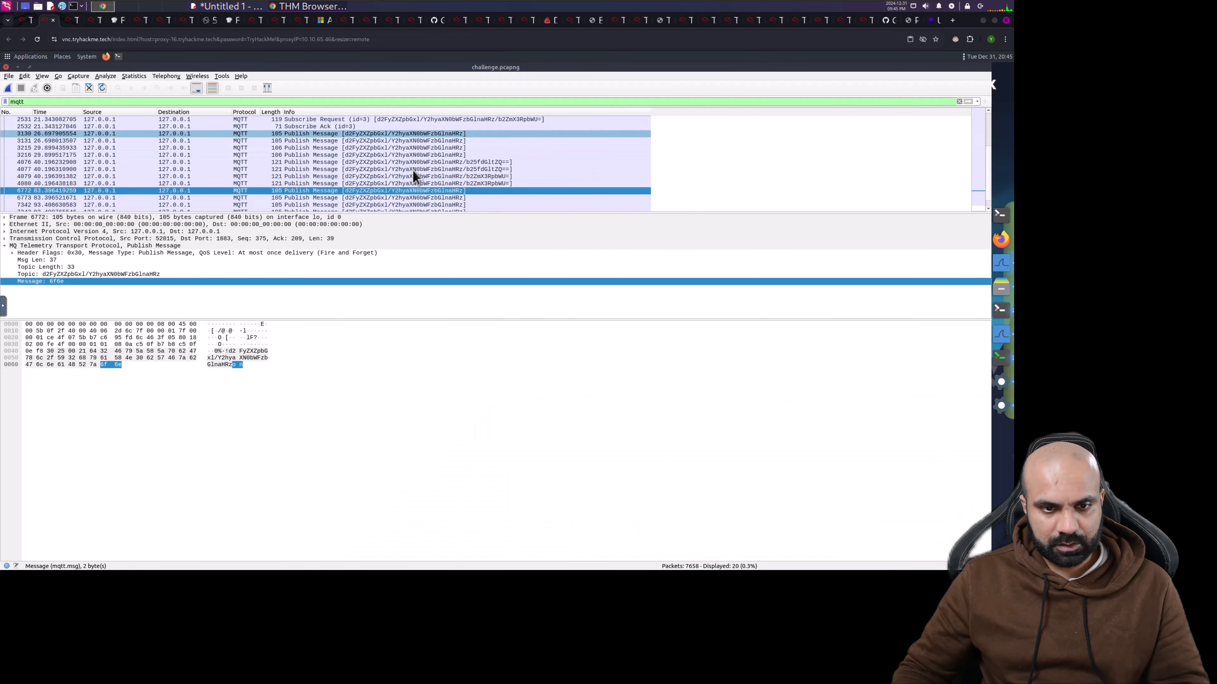
pyautogui.click(434, 135)
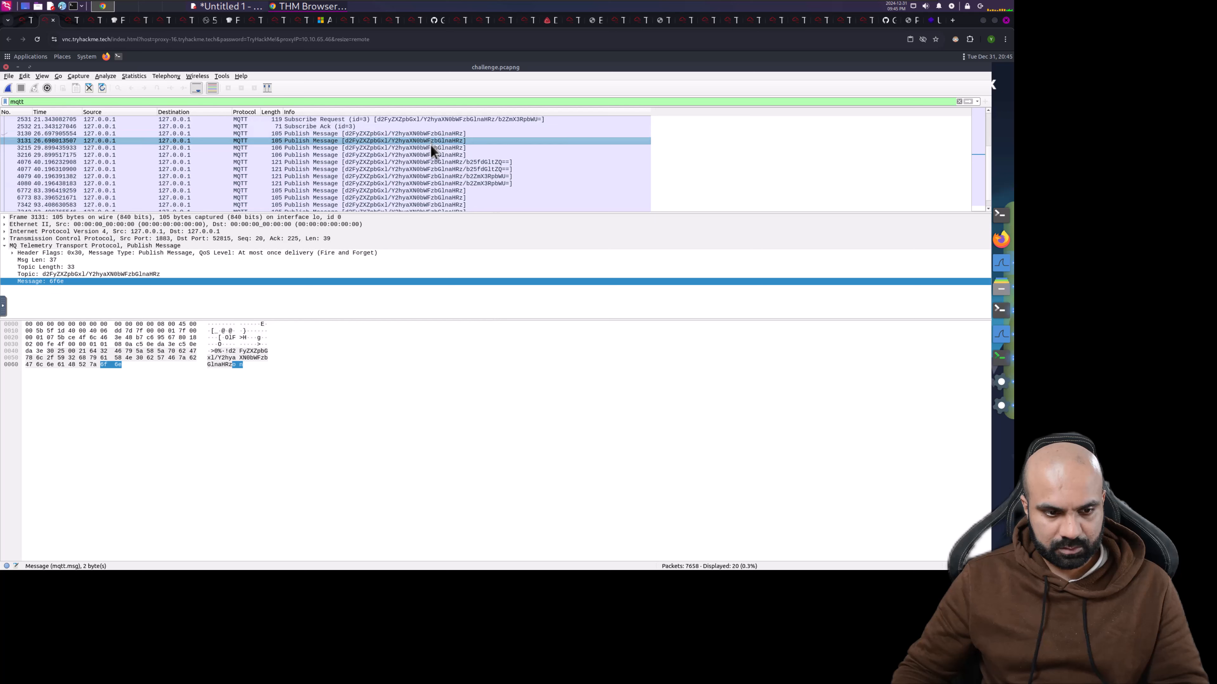
pyautogui.click(431, 148)
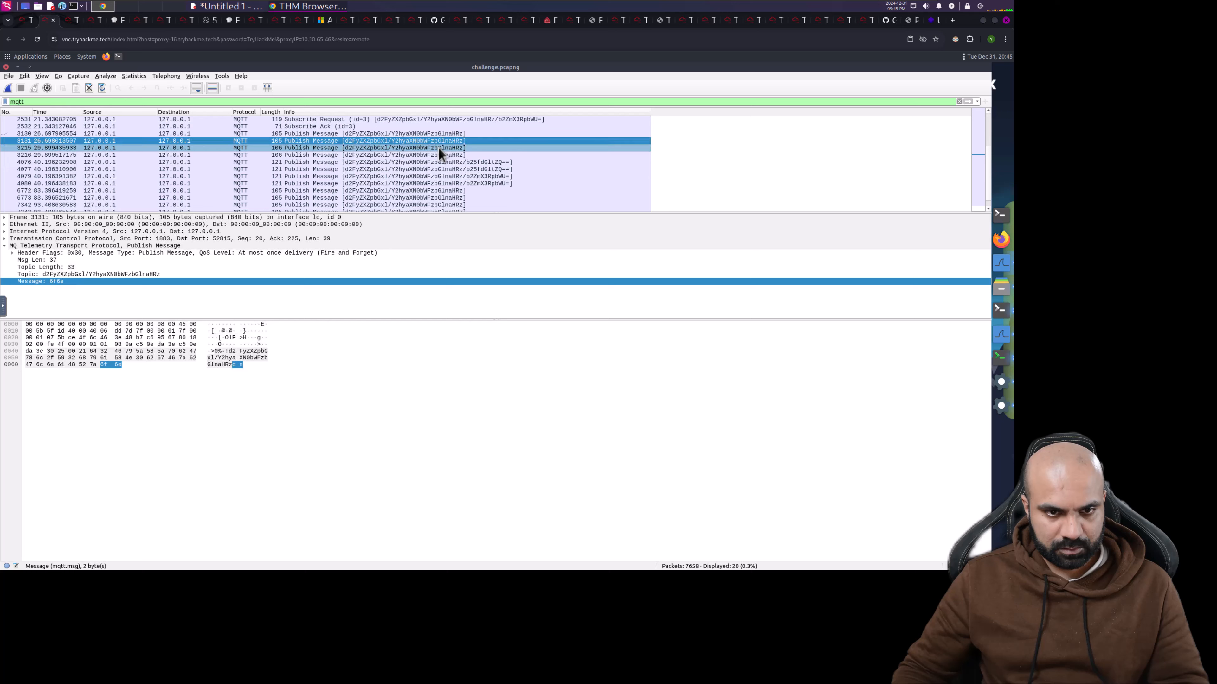
pyautogui.click(438, 155)
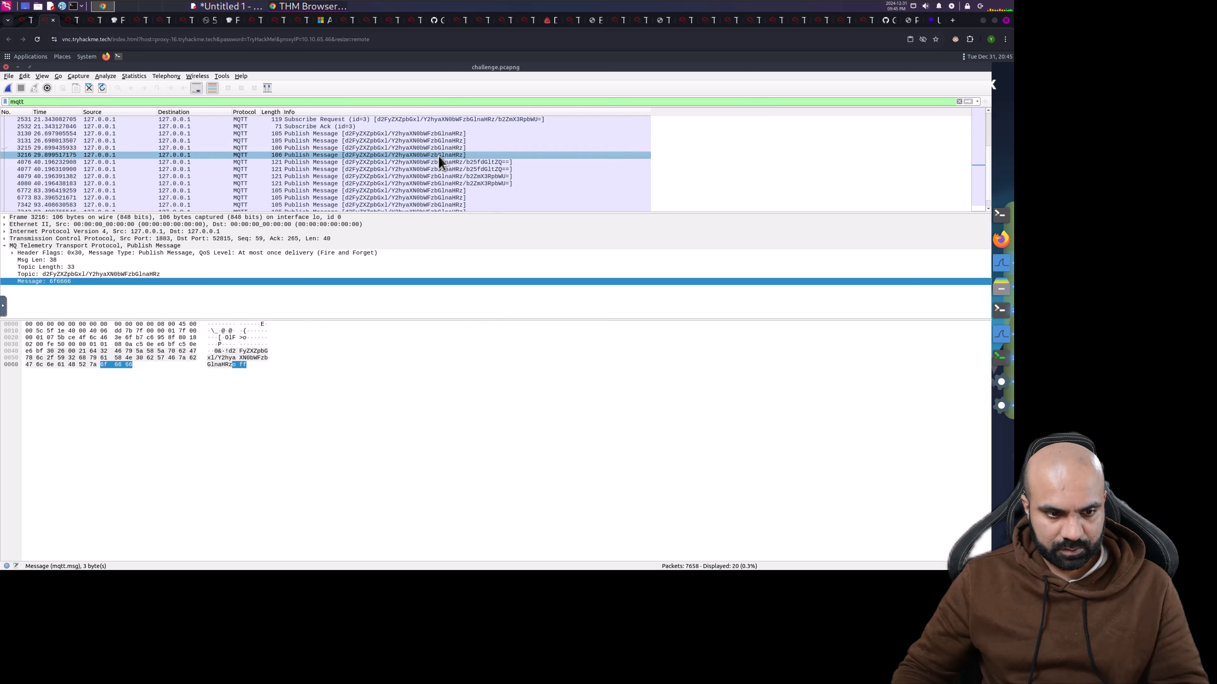
pyautogui.click(445, 191)
pyautogui.click(447, 198)
pyautogui.click(449, 205)
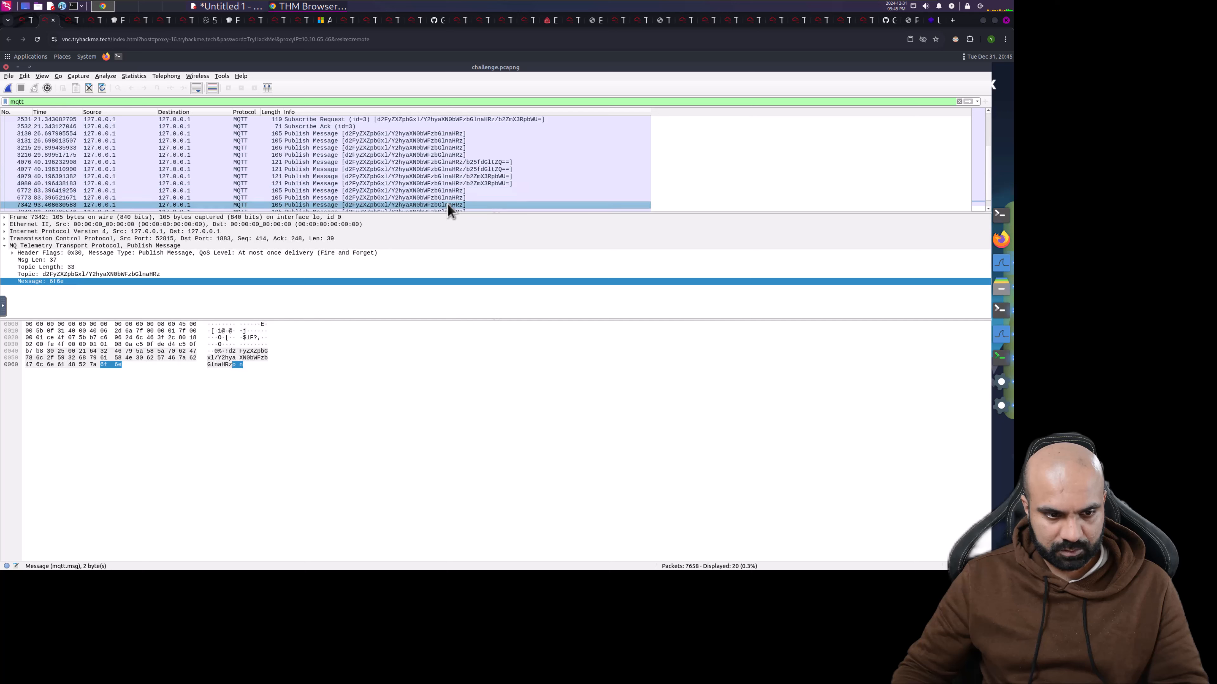
pyautogui.scroll(-1, 449, 204)
pyautogui.click(447, 205)
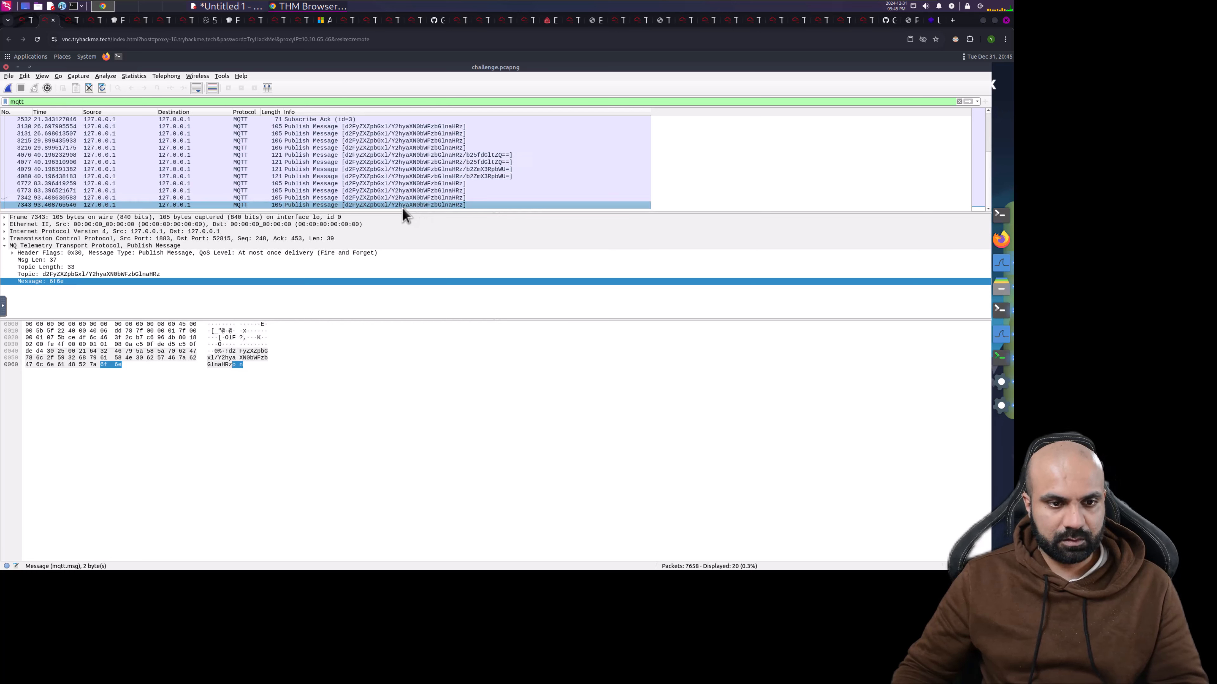
# - Open packet 7343 in its own window and copy its MQTT Topic field value
pyautogui.doubleClick(384, 205)
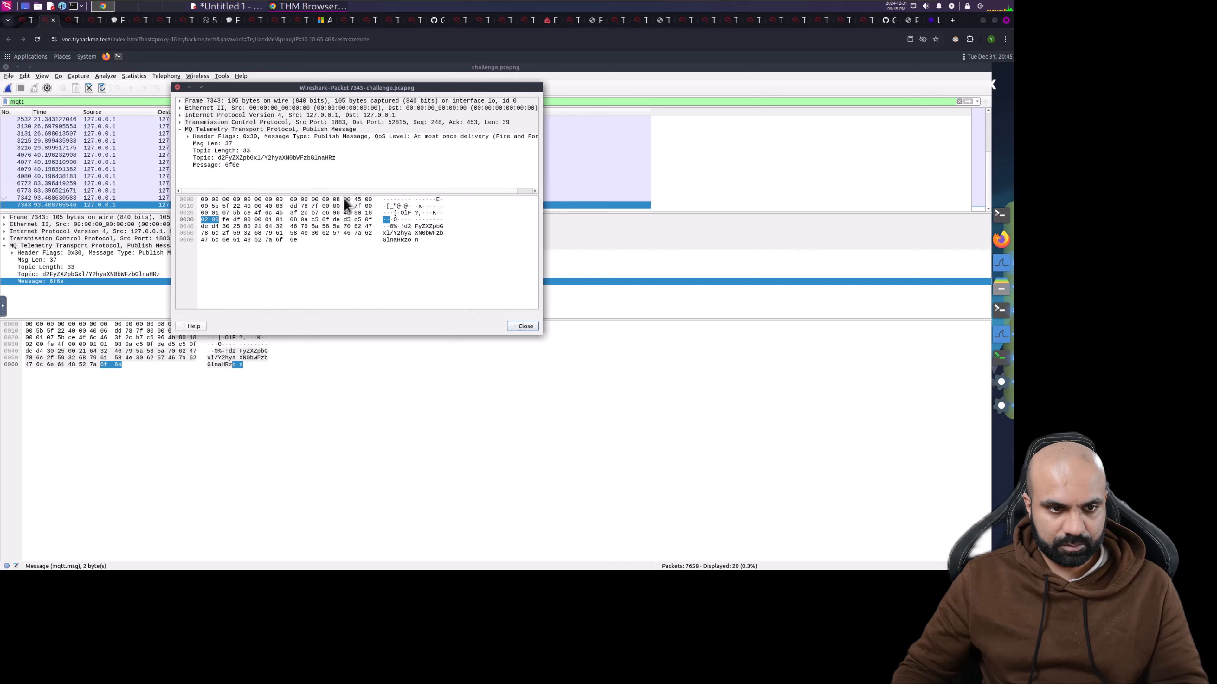
pyautogui.click(220, 159)
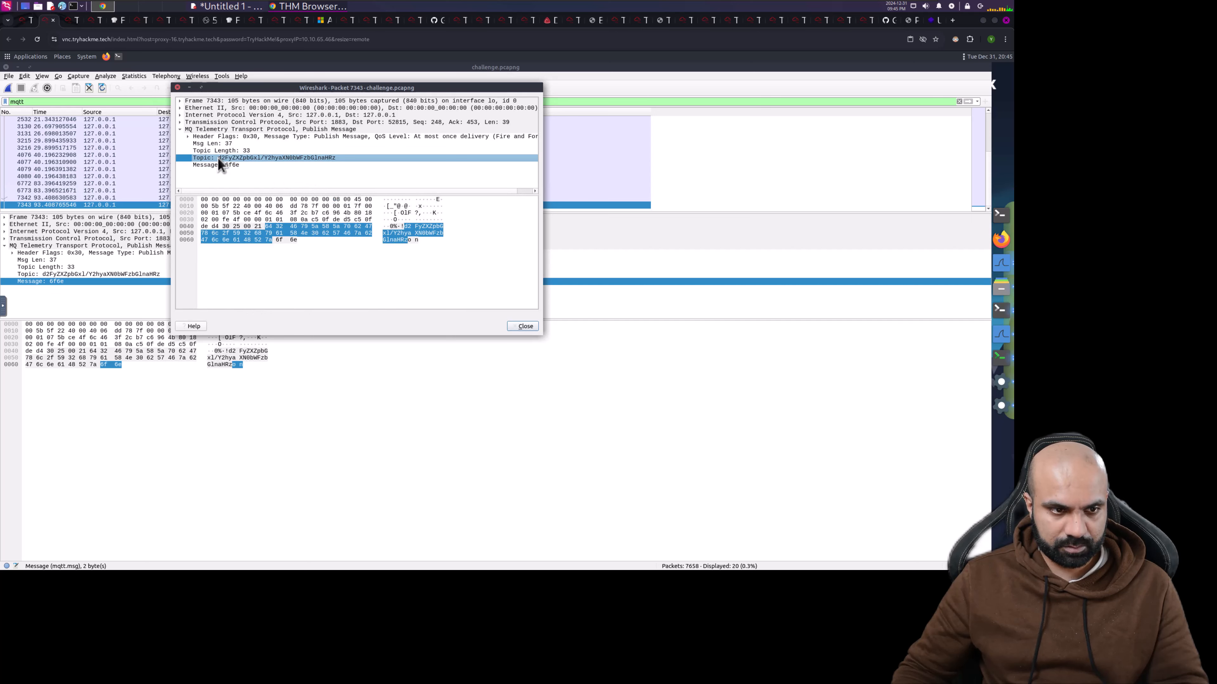
pyautogui.rightClick(282, 160)
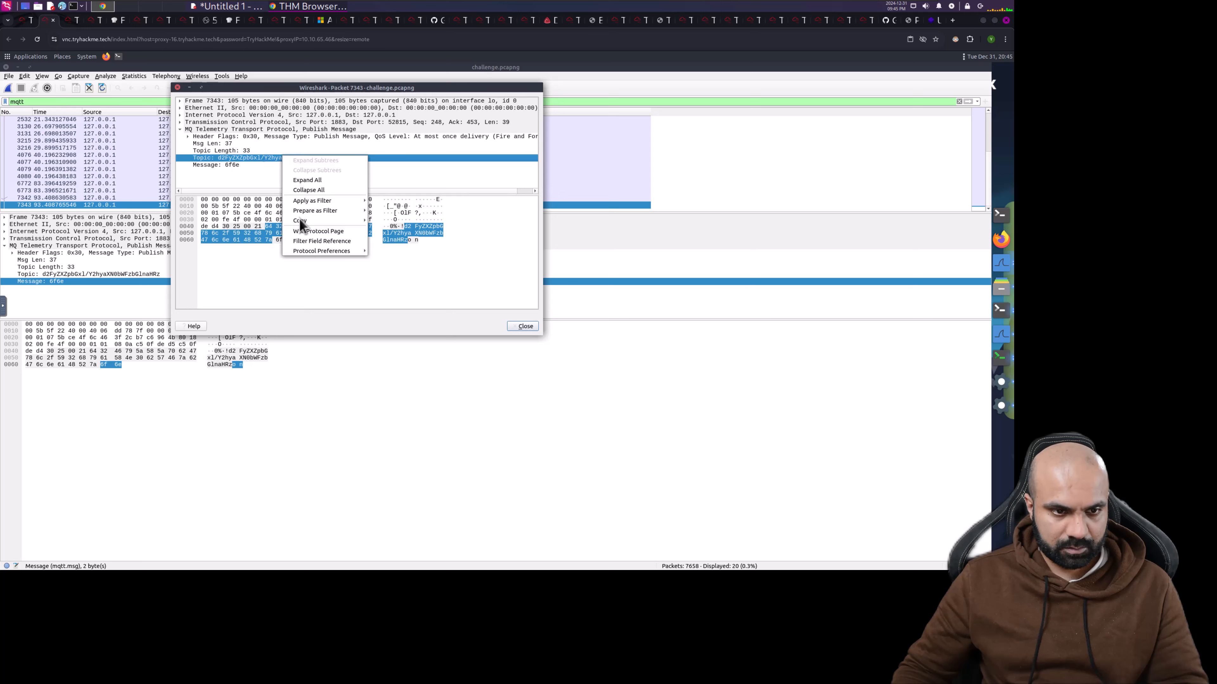
pyautogui.moveTo(301, 221)
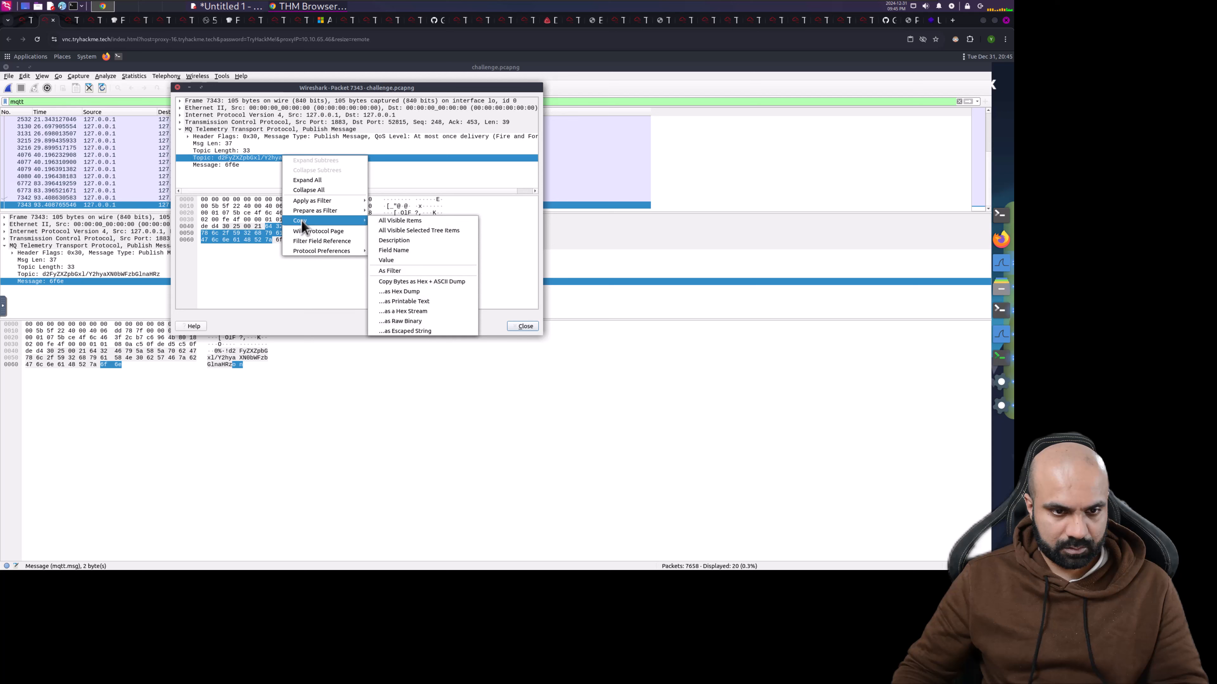
pyautogui.click(395, 263)
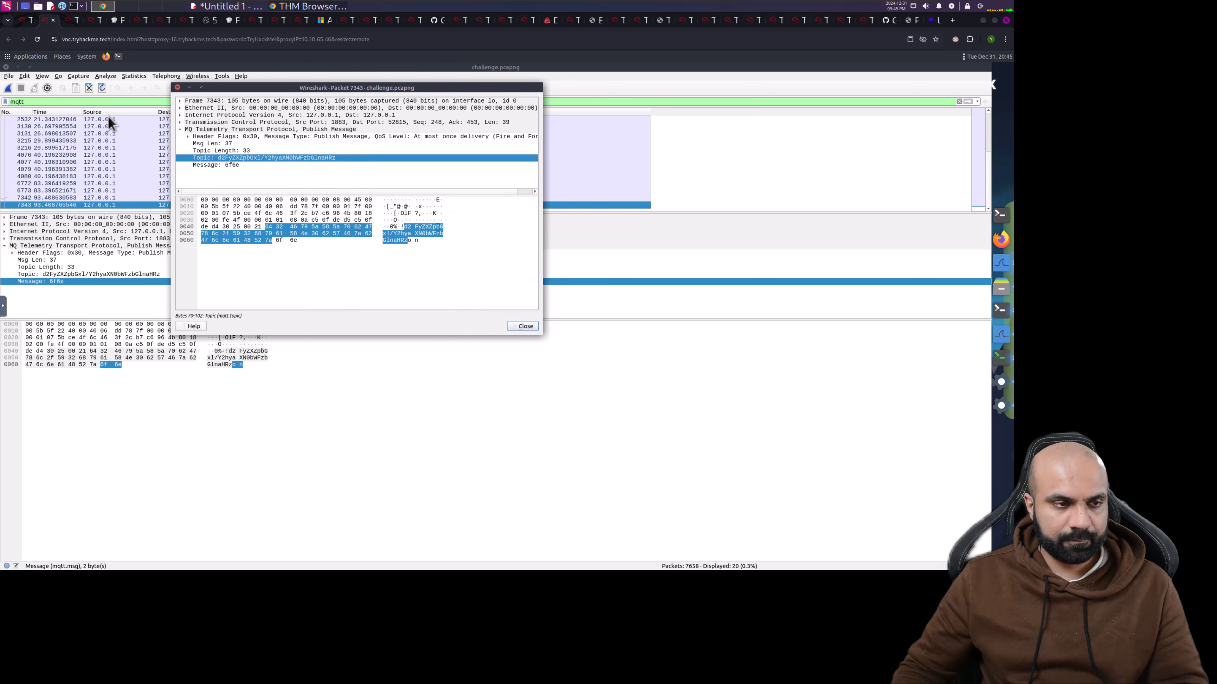
pyautogui.click(19, 57)
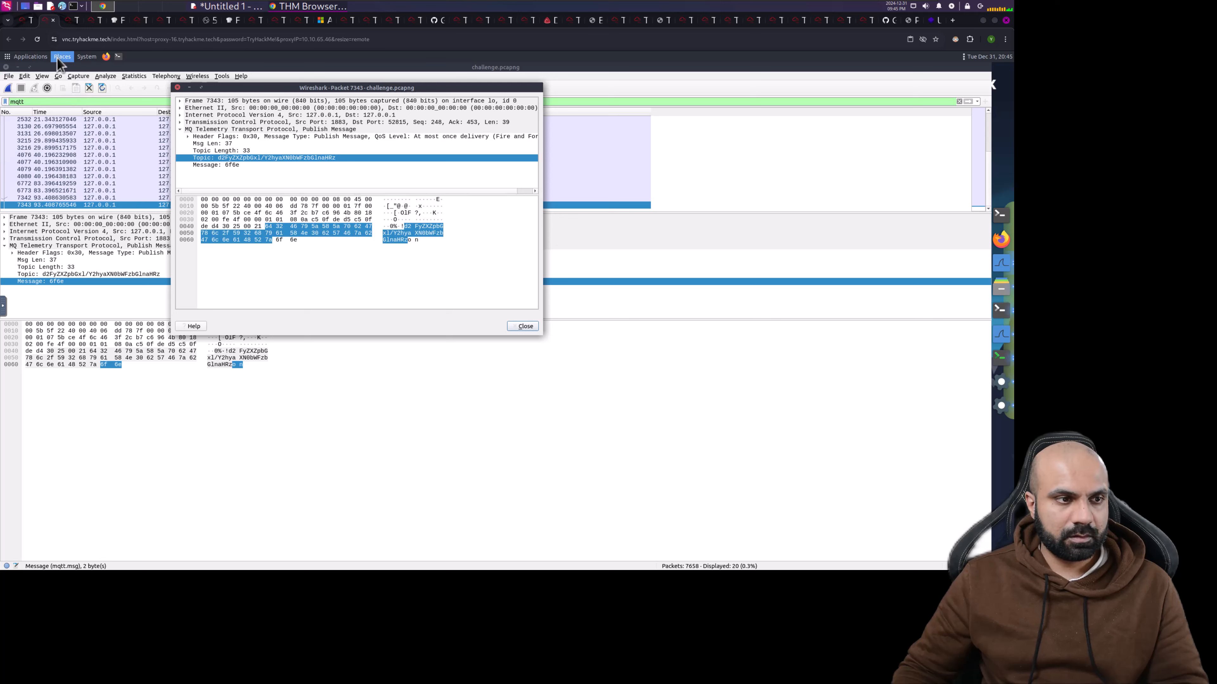
pyautogui.moveTo(60, 57)
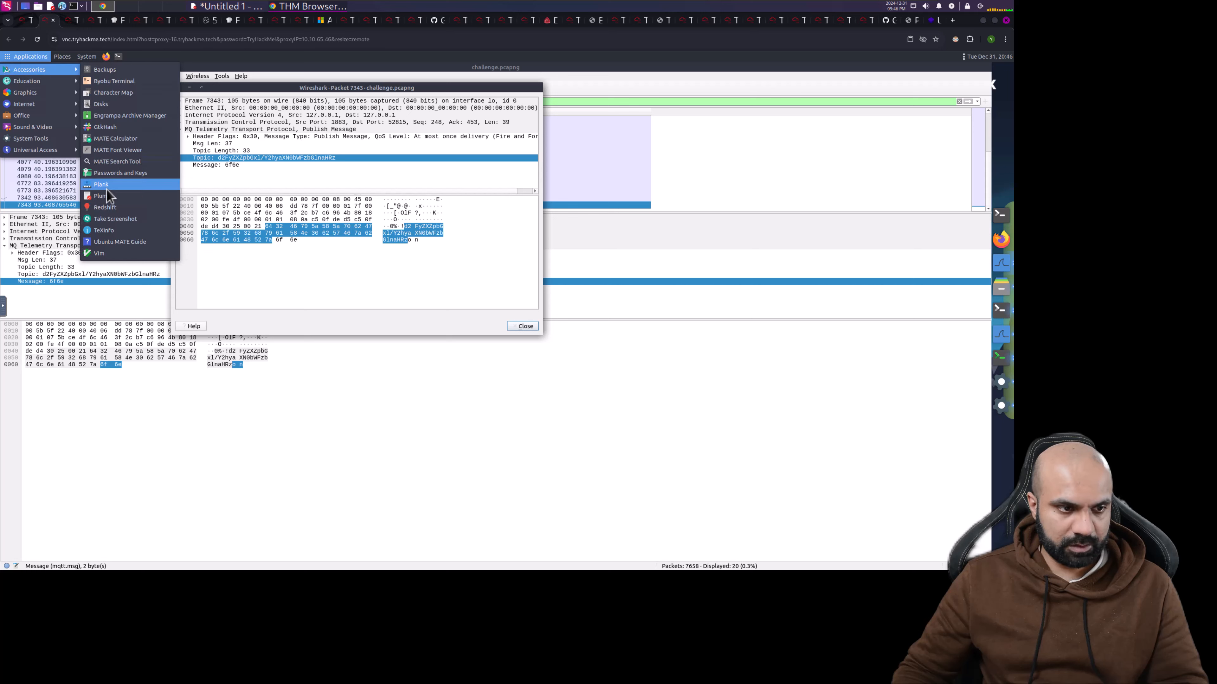
# - Launch Pluma beside Wireshark and paste the topic d2FyZXZpbGxl/Y2hyaXN0bWFzbGlnaHRz on line 1
pyautogui.click(245, 234)
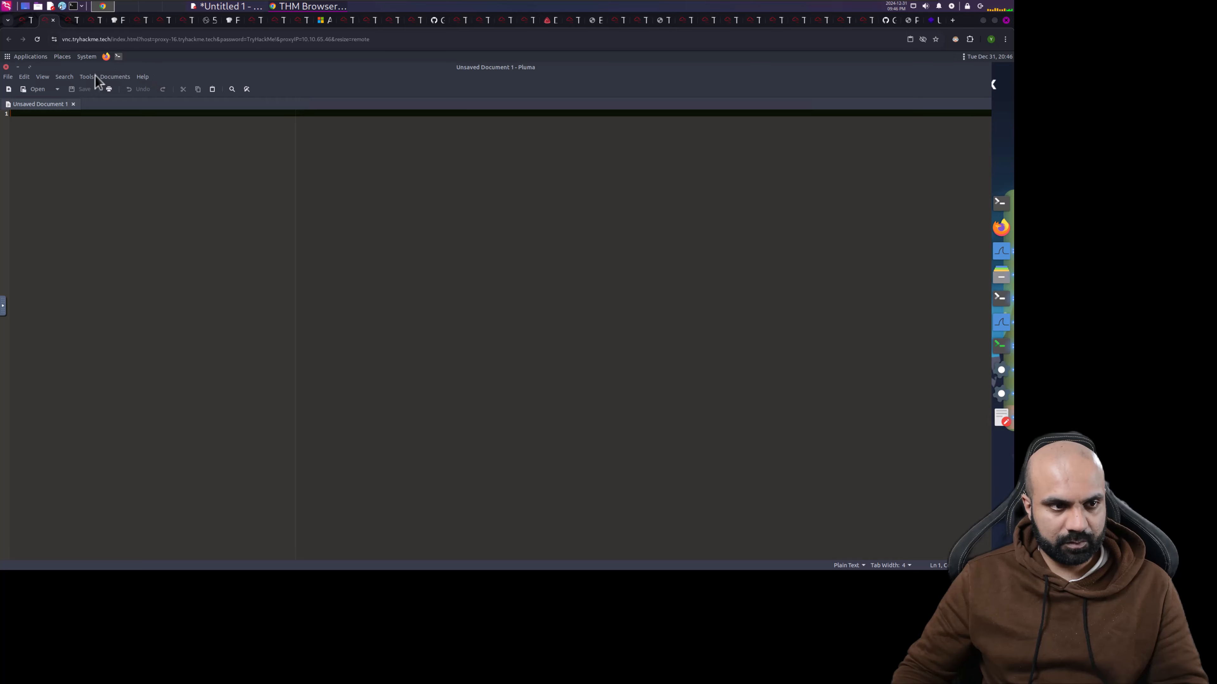
pyautogui.moveTo(71, 66); pyautogui.dragTo(151, 110)
pyautogui.moveTo(544, 204); pyautogui.dragTo(558, 201)
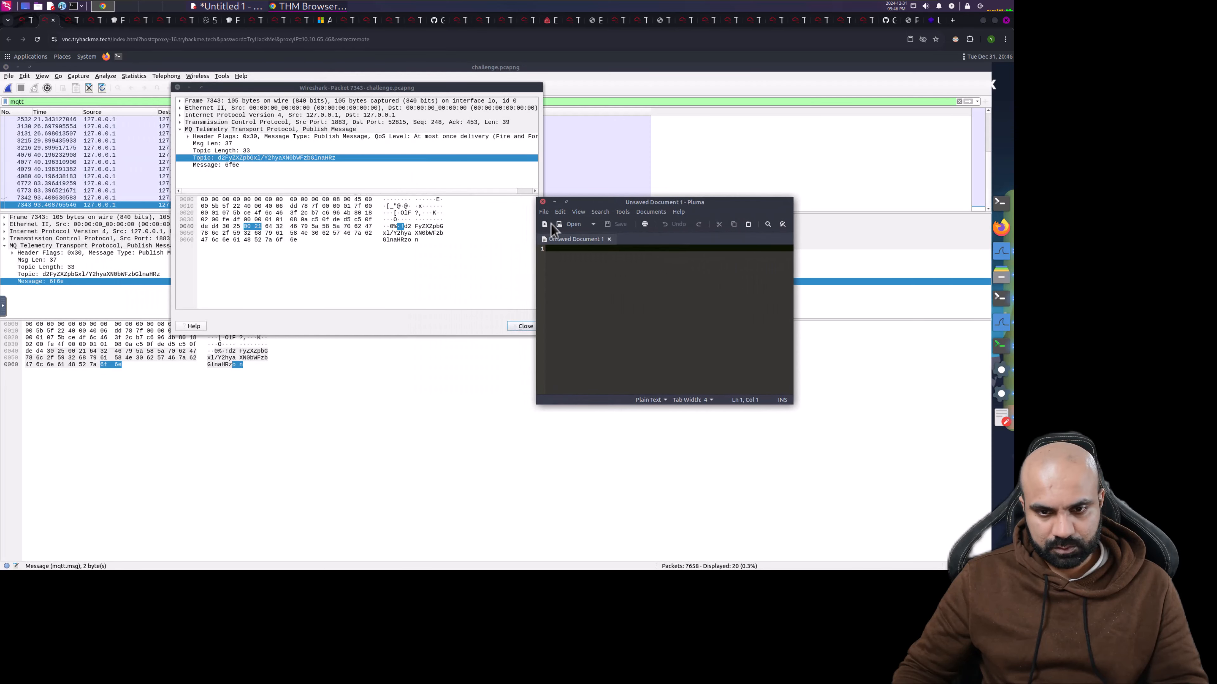
pyautogui.hotkey('ctrl', 'v')
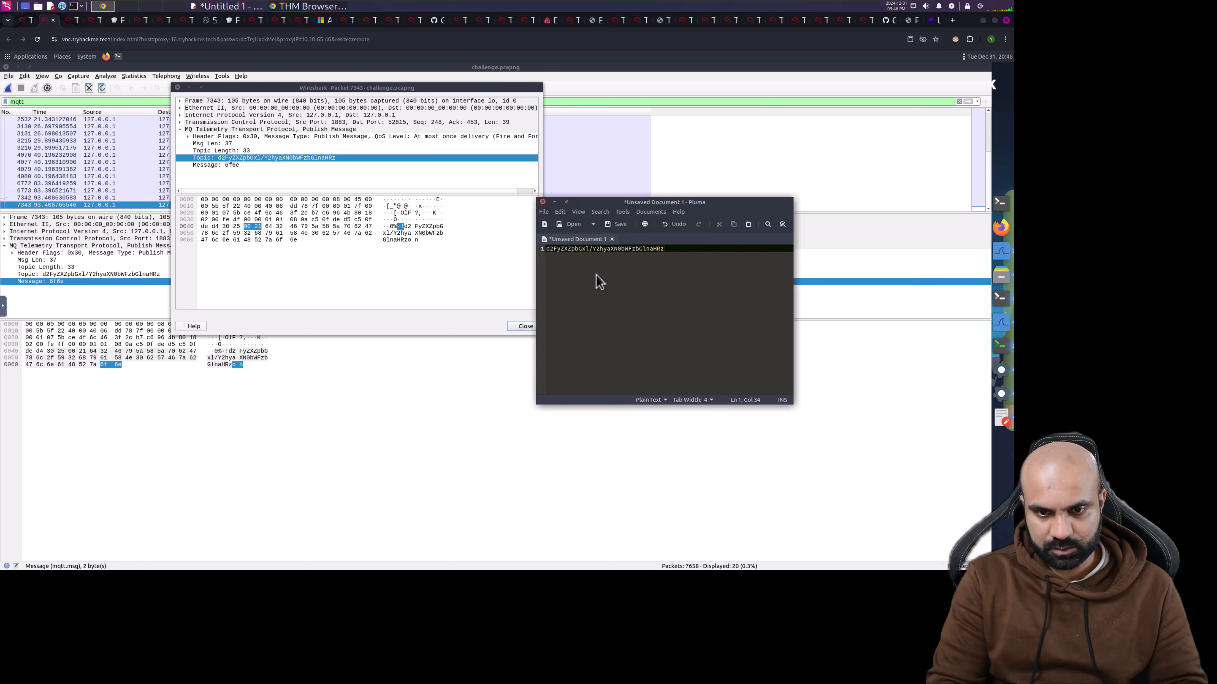
pyautogui.press('Return')
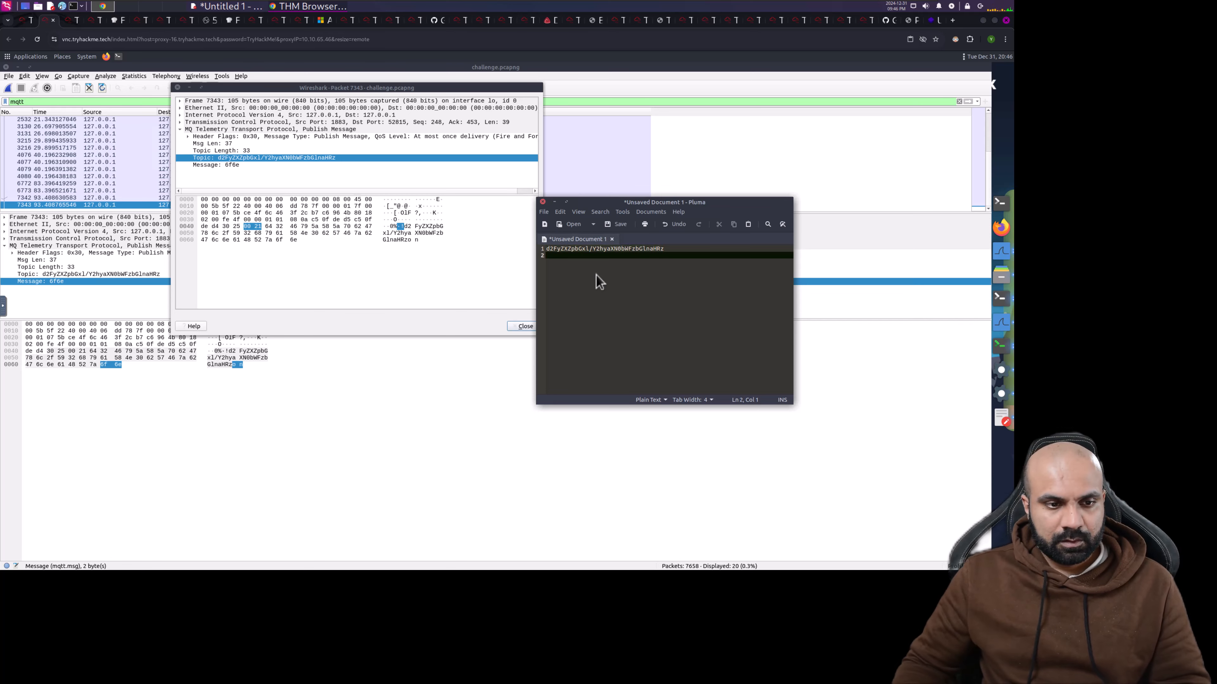
# - Copy packet 7343's Message value and paste 6f6e on line 2 in Pluma
pyautogui.click(231, 166)
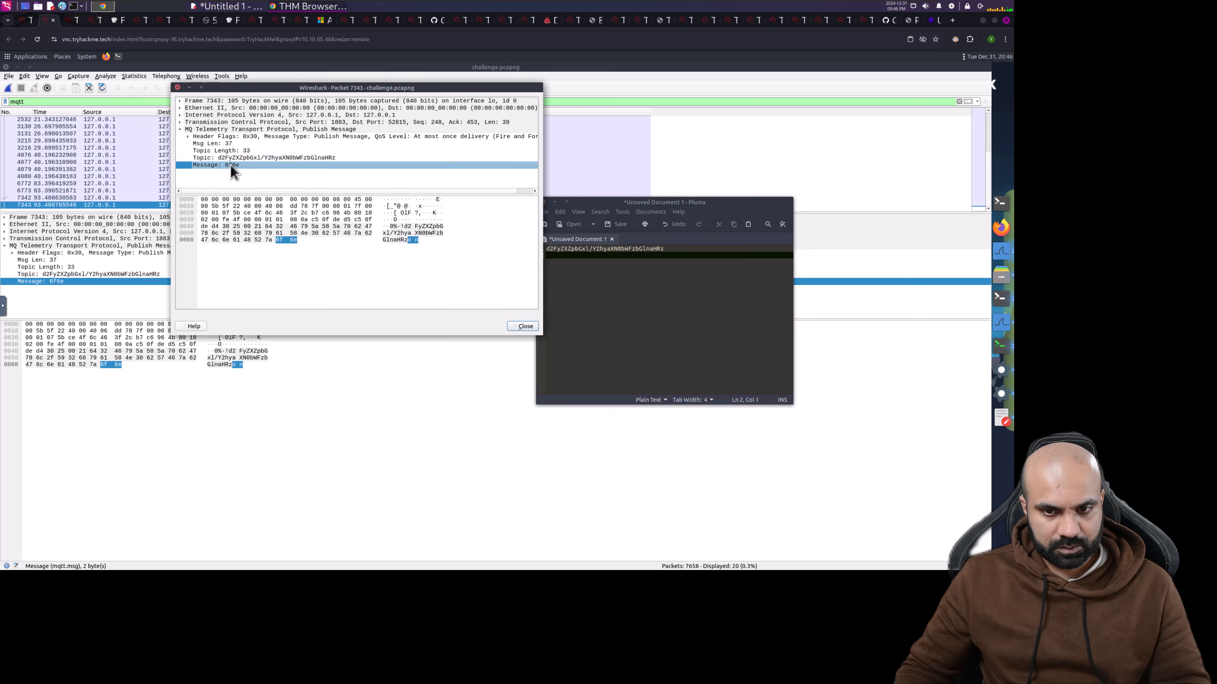
pyautogui.rightClick(231, 167)
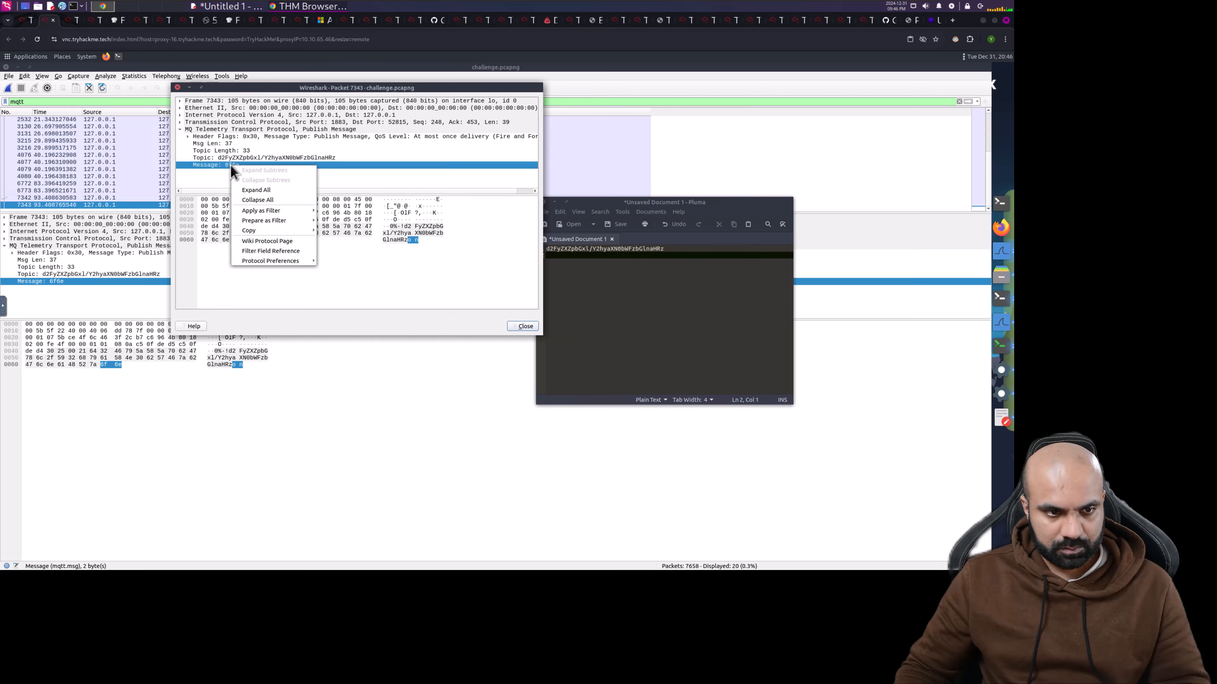
pyautogui.moveTo(300, 229)
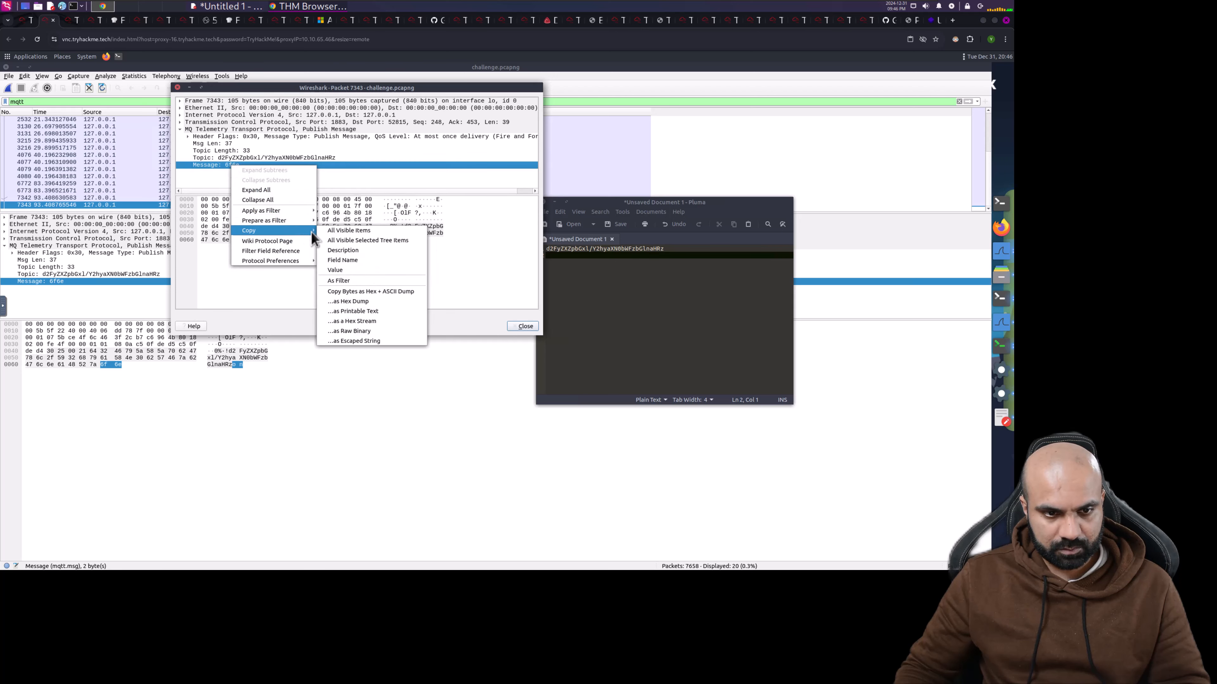
pyautogui.click(366, 271)
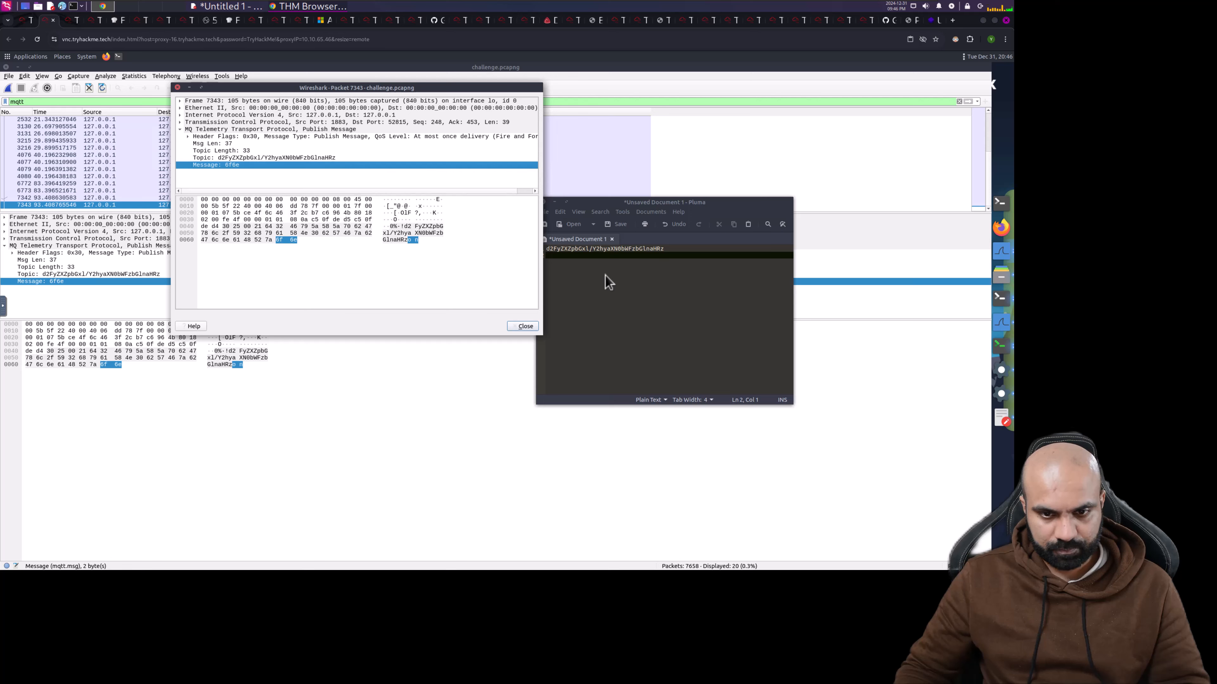
pyautogui.click(606, 283)
pyautogui.hotkey('ctrl', 'v')
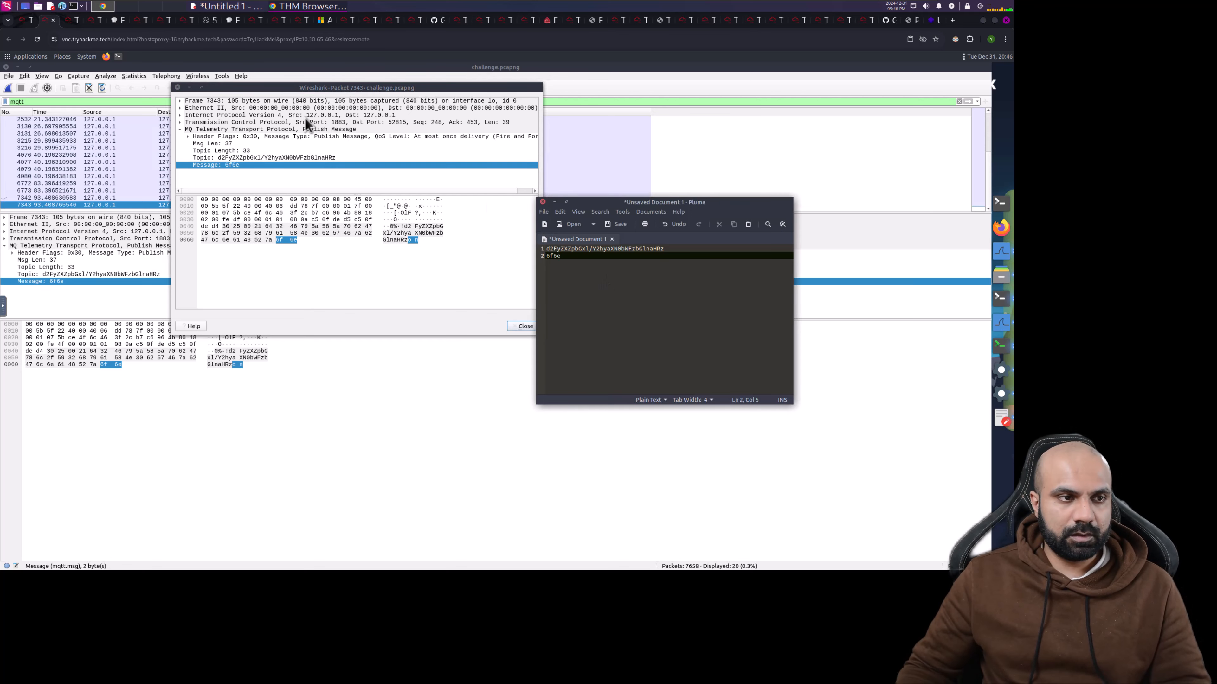
# - Copy the example mosquitto_pub command from the TryHackMe room page, then return to the AttackBox
pyautogui.click(26, 21)
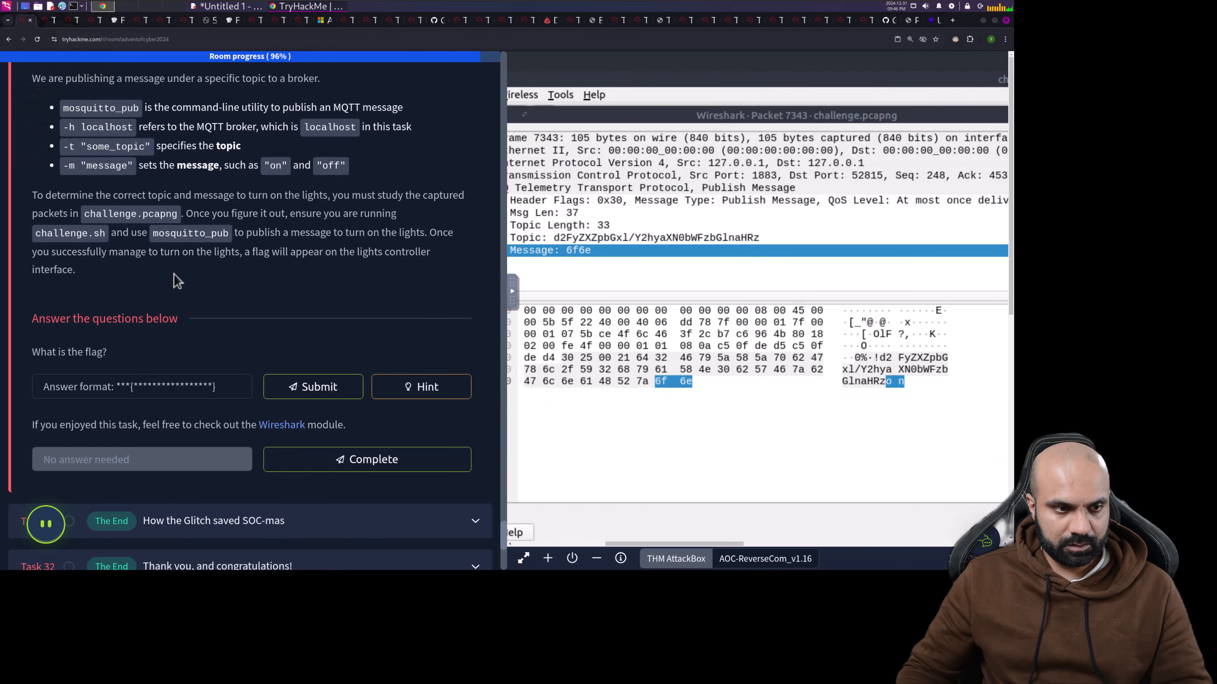
pyautogui.scroll(4, 184, 287)
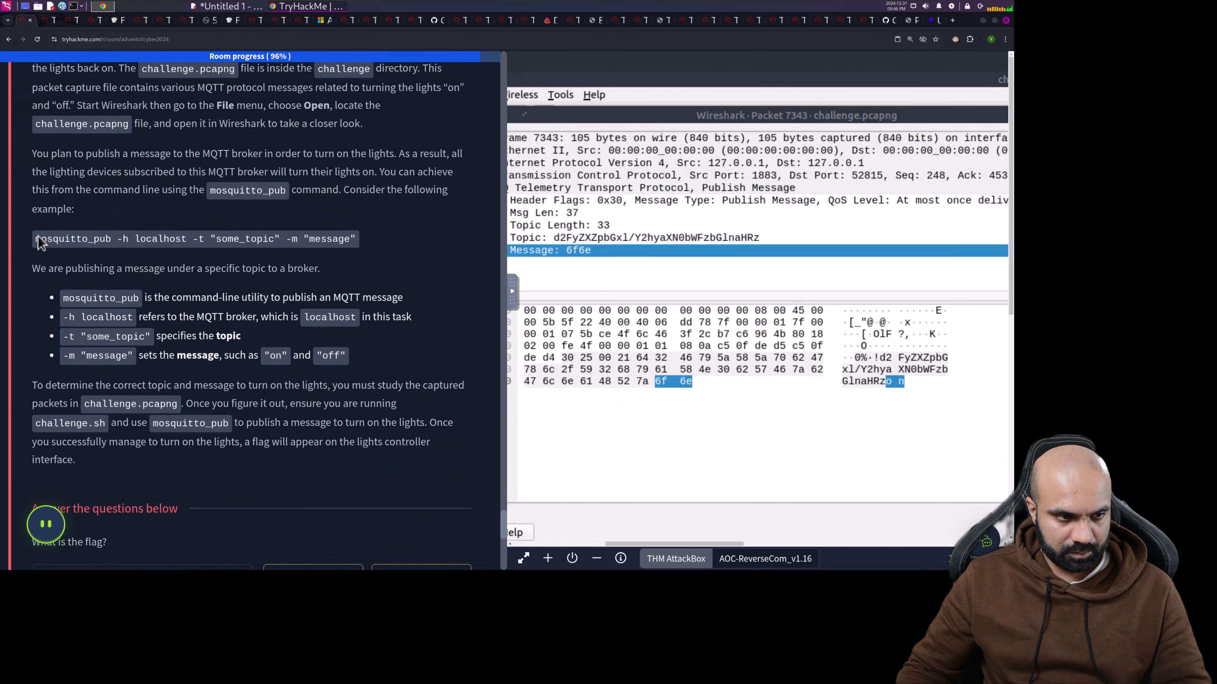
pyautogui.moveTo(37, 240); pyautogui.dragTo(249, 246)
pyautogui.moveTo(331, 240); pyautogui.dragTo(351, 239)
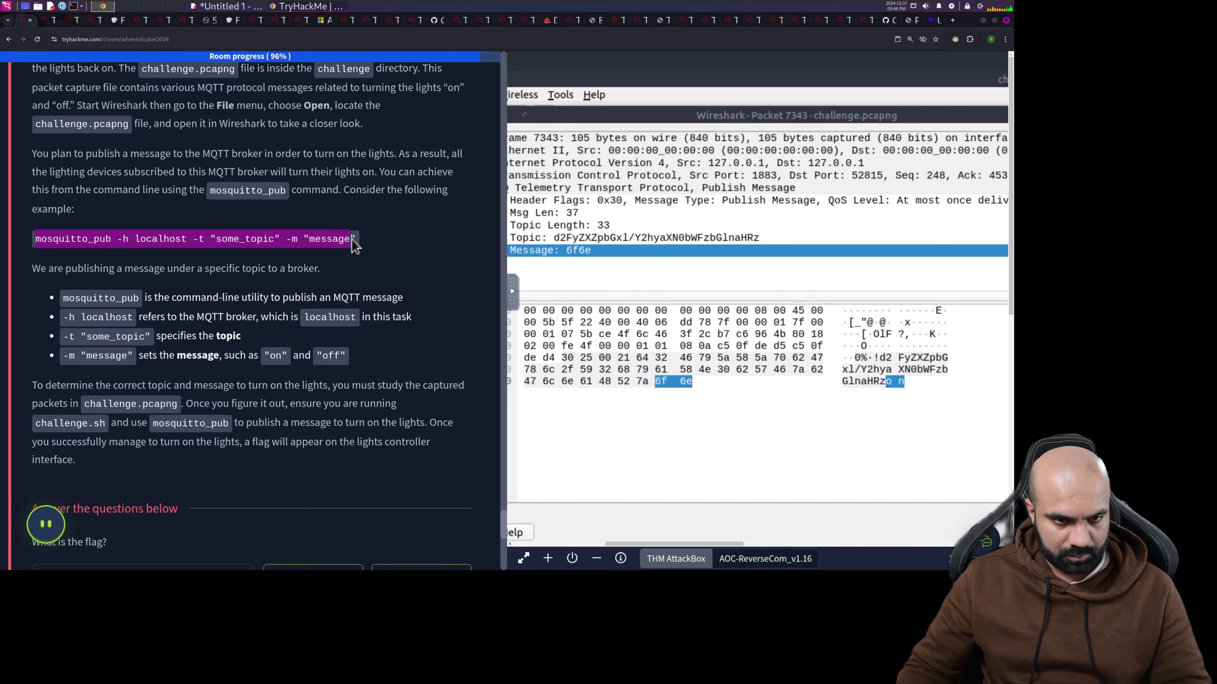
pyautogui.rightClick(352, 241)
pyautogui.click(382, 254)
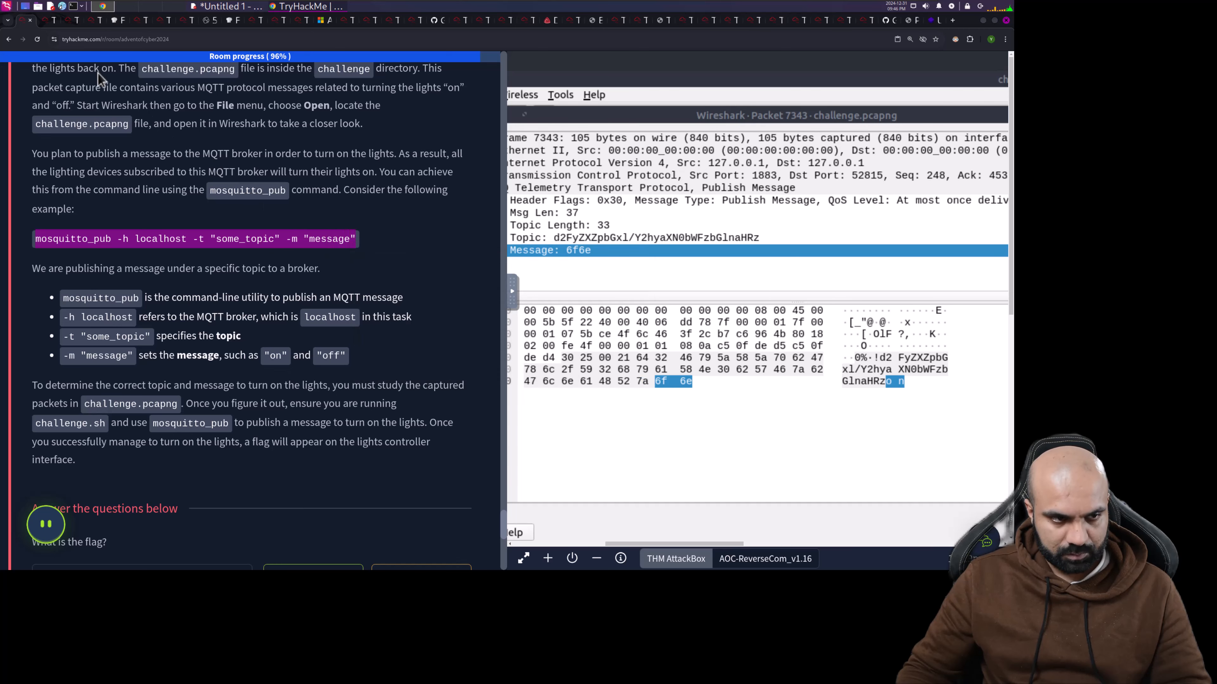
pyautogui.click(47, 20)
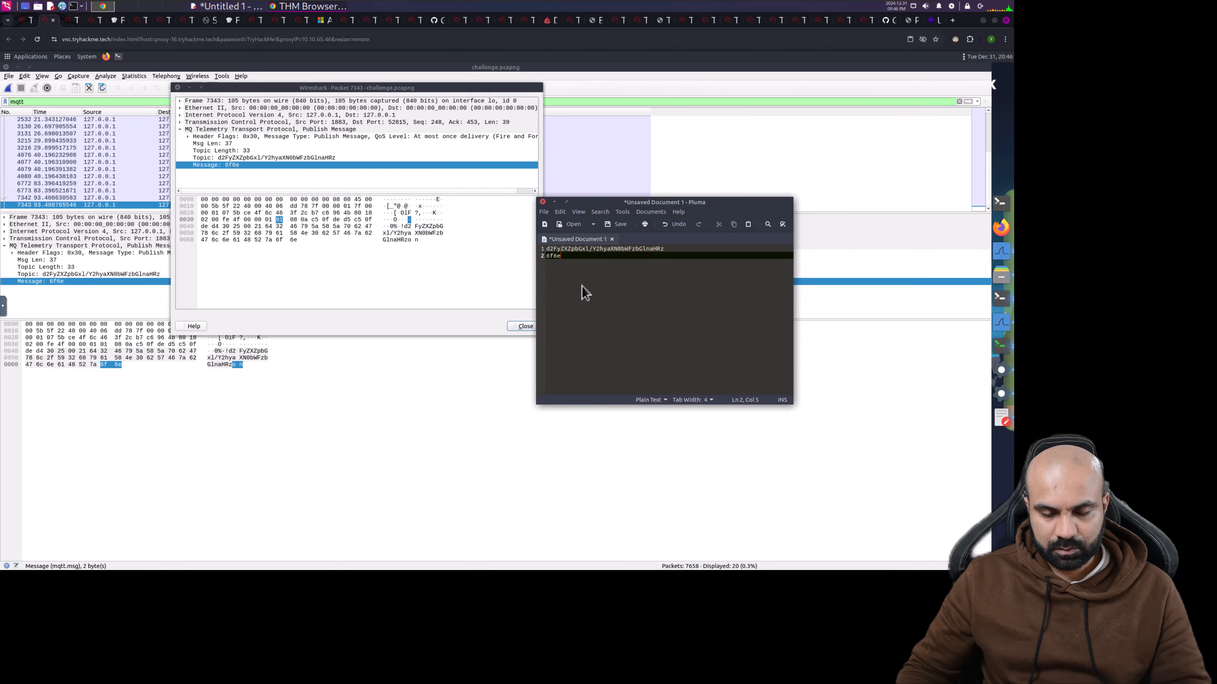
# - Paste the mosquitto_pub command on line 3, replacing some_topic with the encoded topic from line 1
pyautogui.press('Return')
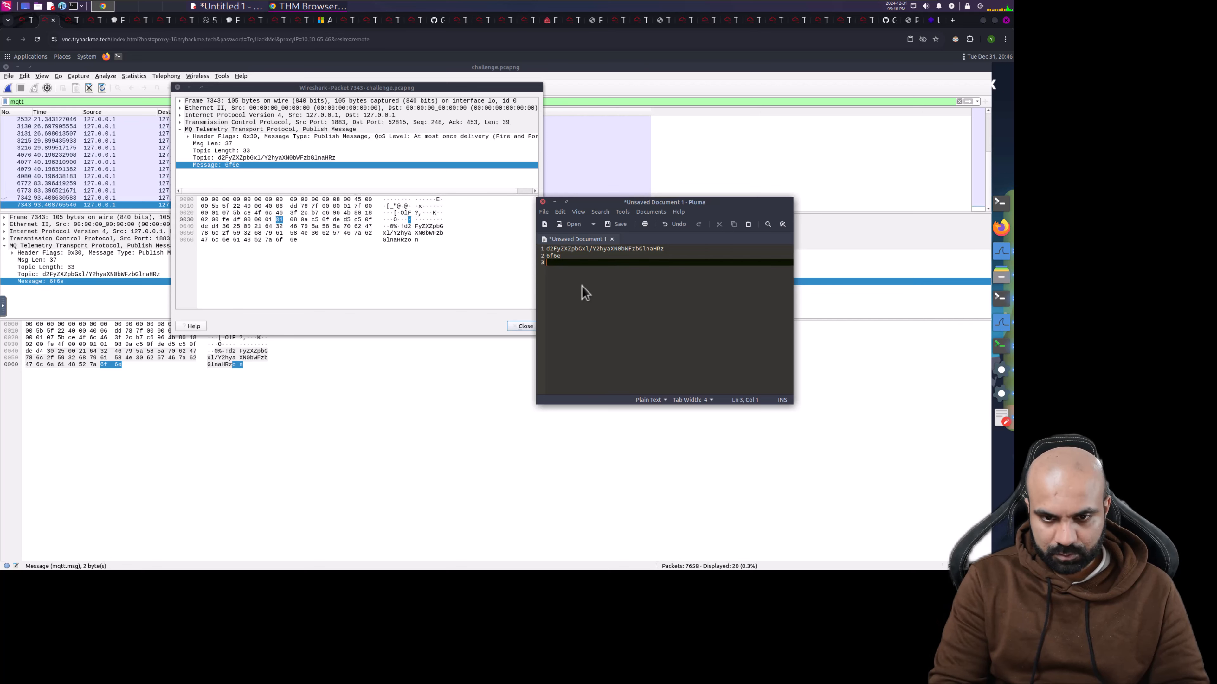
pyautogui.hotkey('ctrl', 'v')
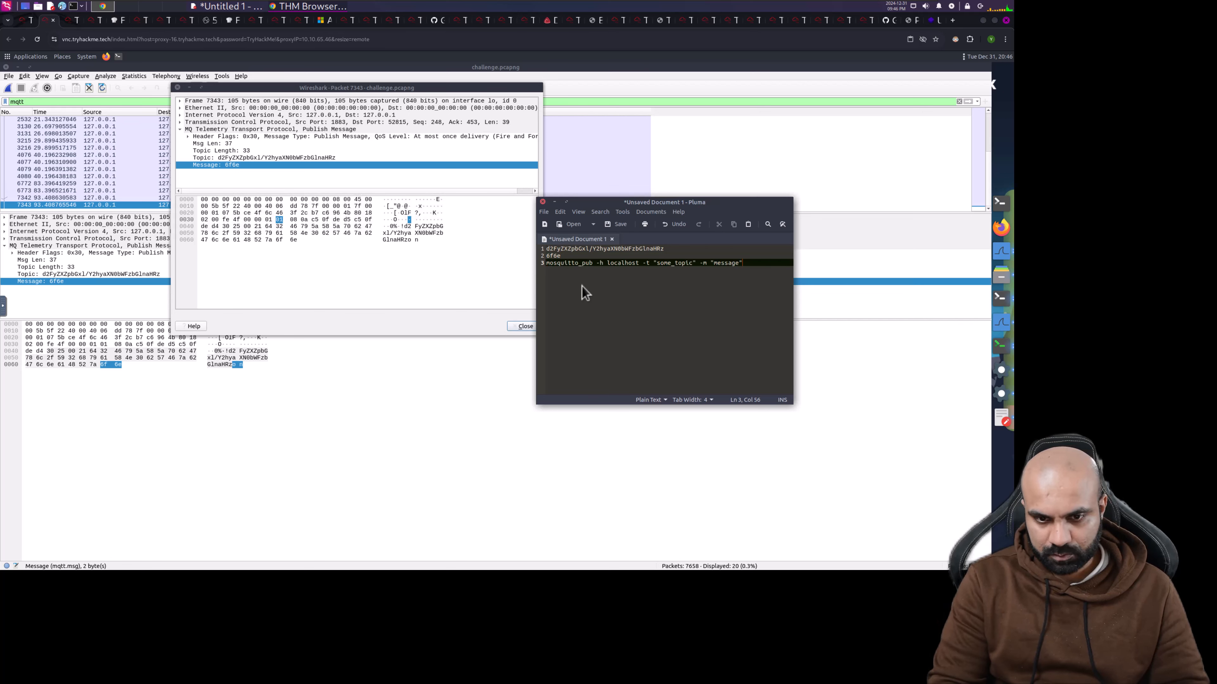
pyautogui.click(667, 249)
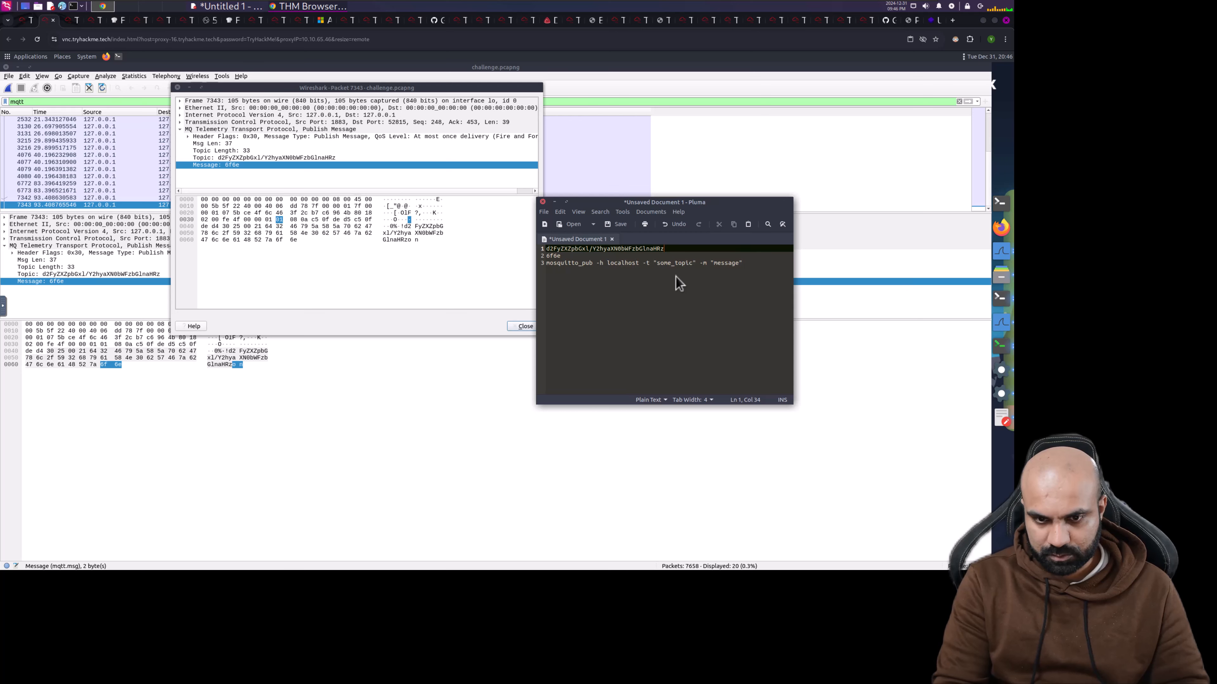
pyautogui.hotkey('shift', 'Home')
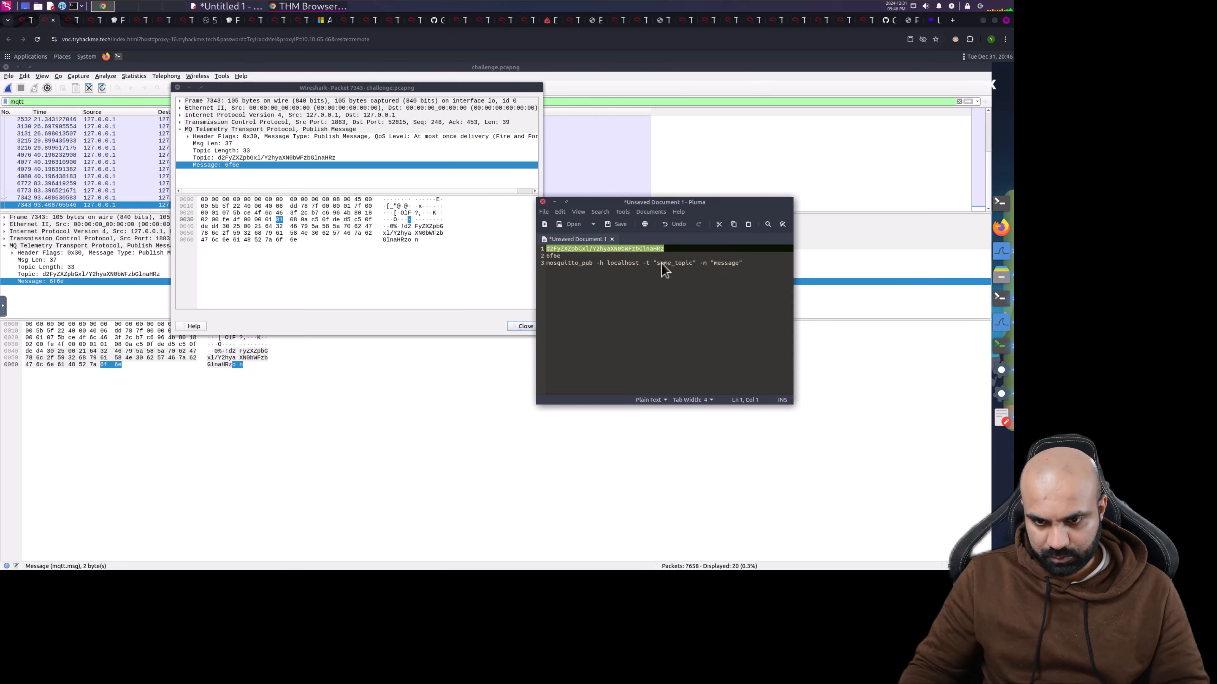
pyautogui.click(657, 263)
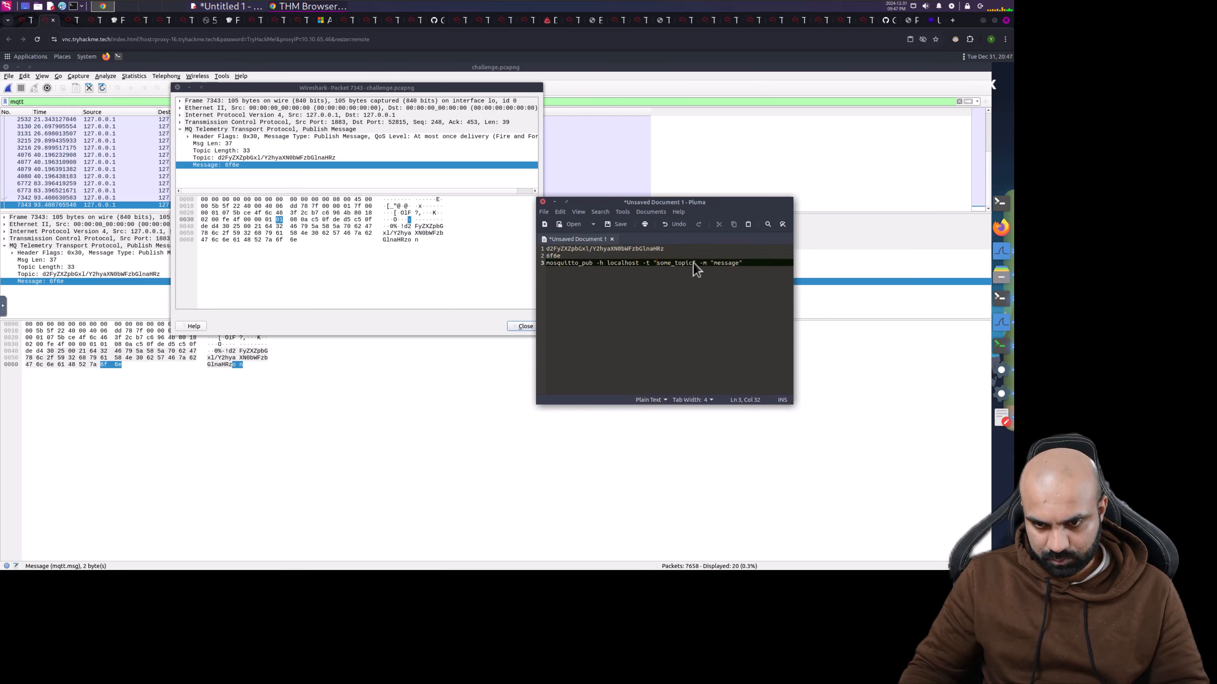
pyautogui.keyDown('shift'); pyautogui.click(693, 272); pyautogui.keyUp('shift')
pyautogui.hotkey('ctrl', 'v')
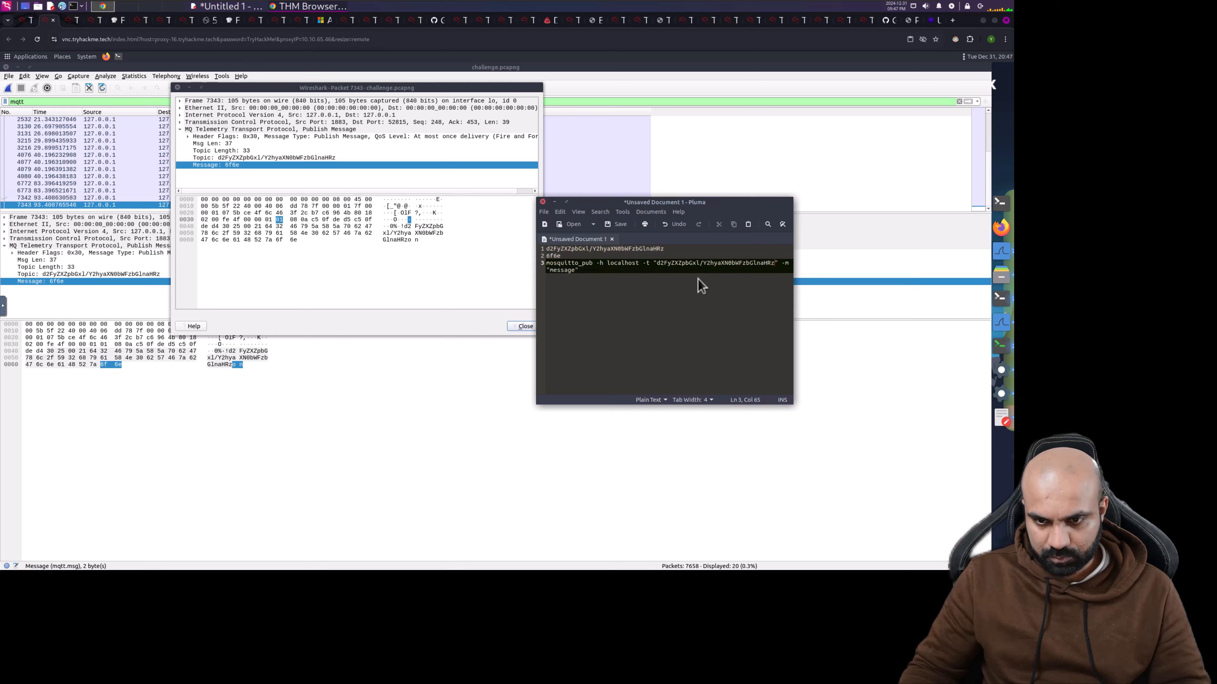
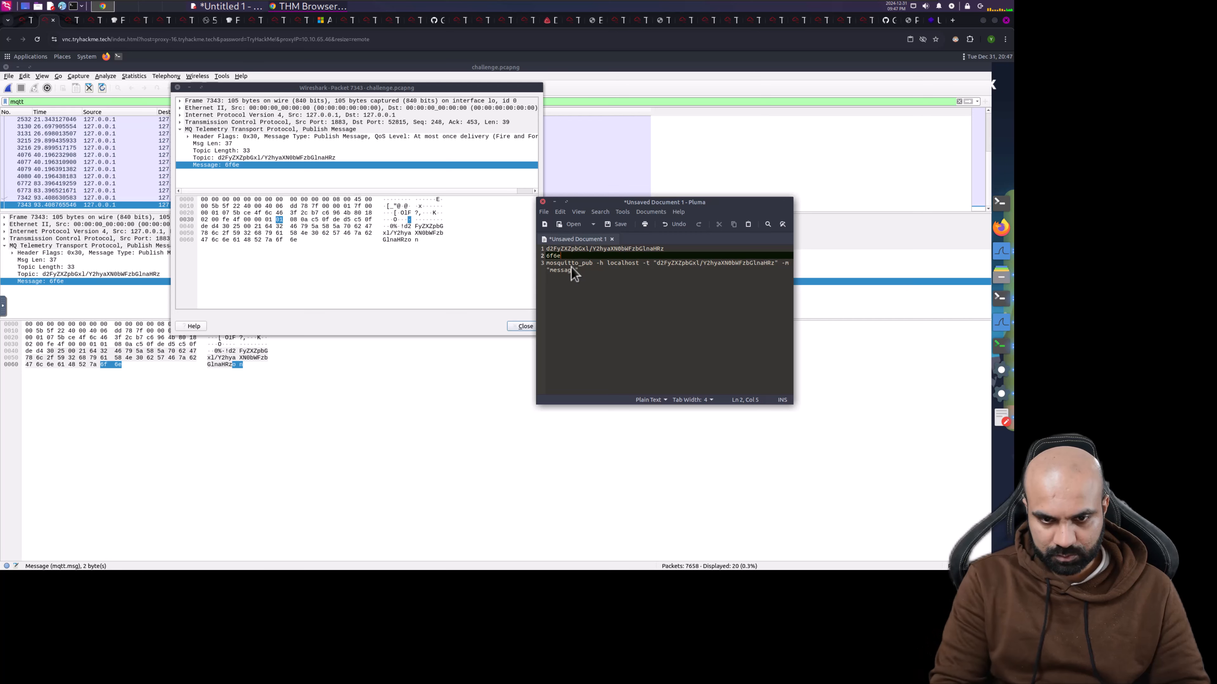
# - Replace 'message' in the line 3 mosquitto_pub command with 6f6e, then select the command line
pyautogui.hotkey('shift', 'Home')
pyautogui.hotkey('ctrl', 'c')
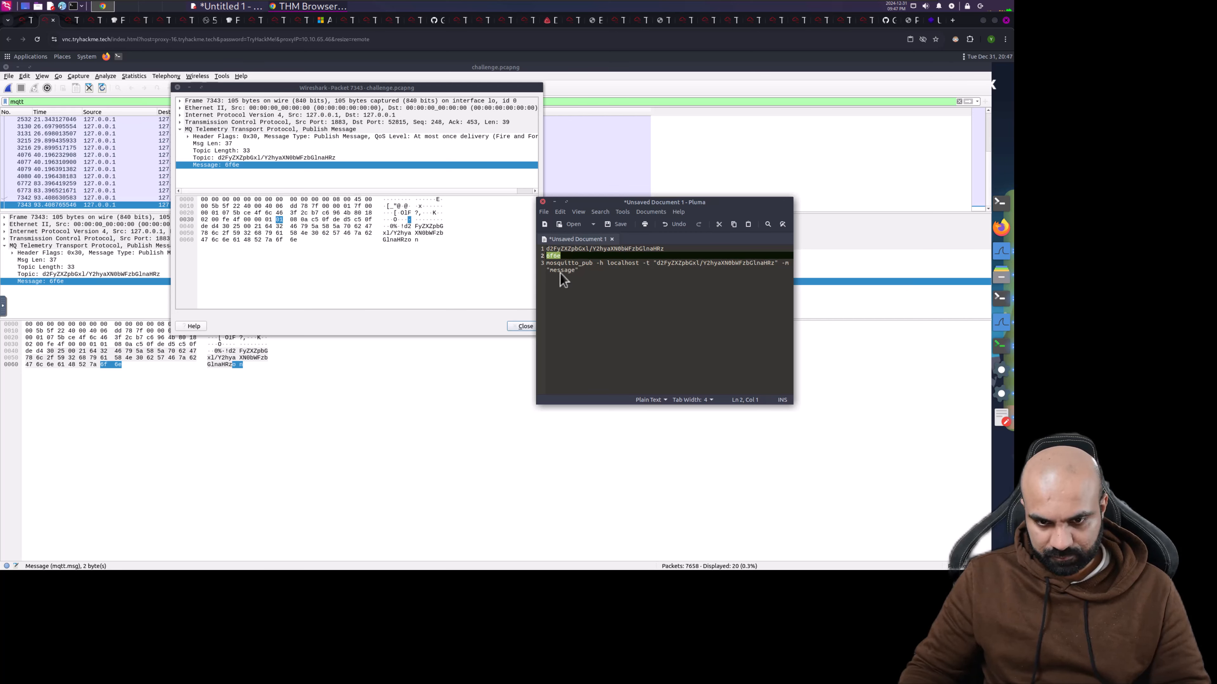
pyautogui.doubleClick(570, 291)
pyautogui.hotkey('ctrl', 'v')
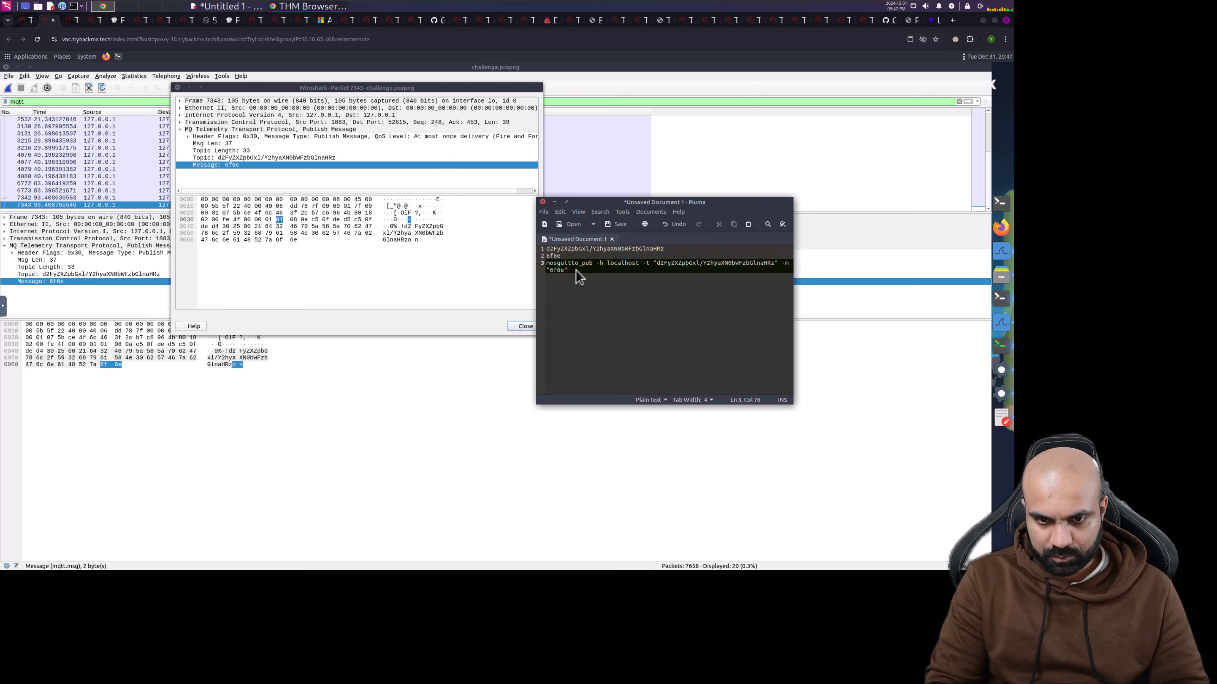
pyautogui.hotkey('shift', 'Home')
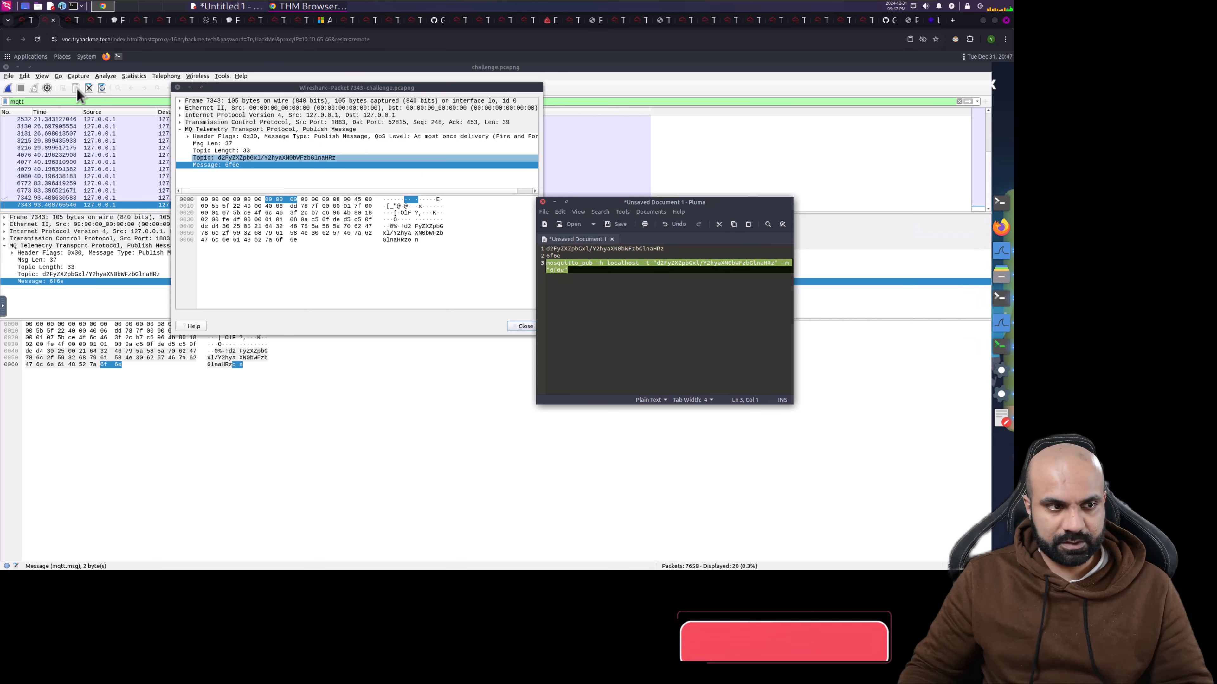
# - Minimize Wireshark and erase the old mosquitto_pub command from the terminal prompt
pyautogui.click(18, 67)
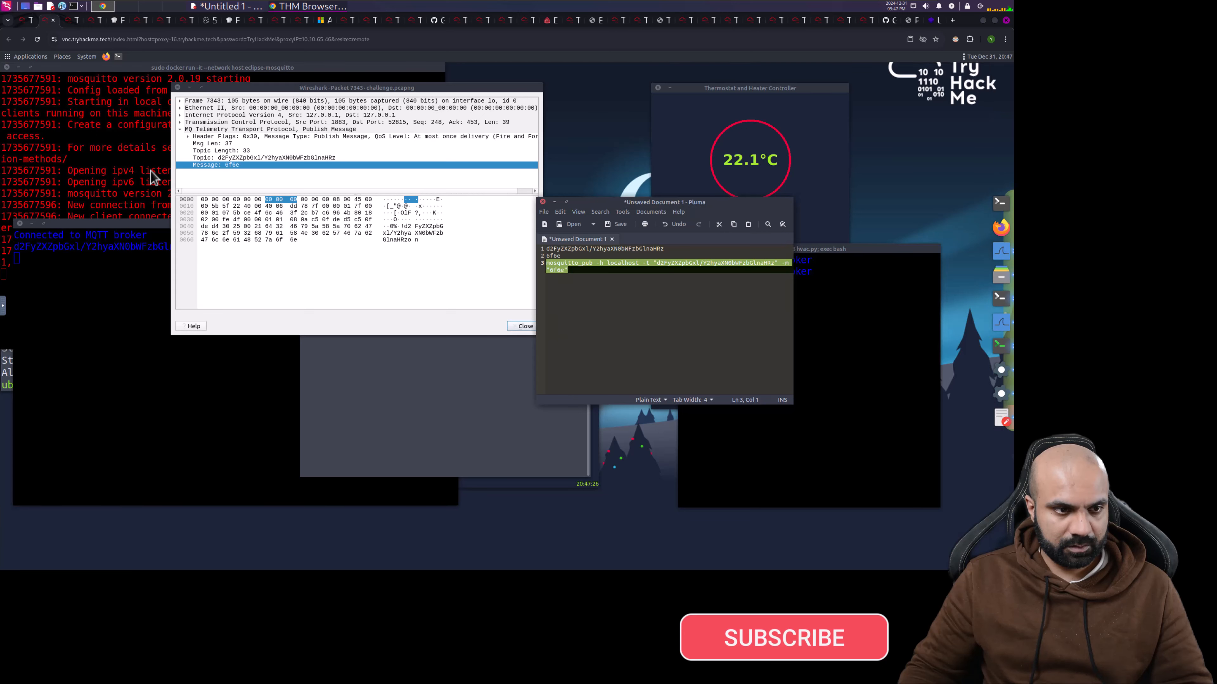
pyautogui.click(419, 424)
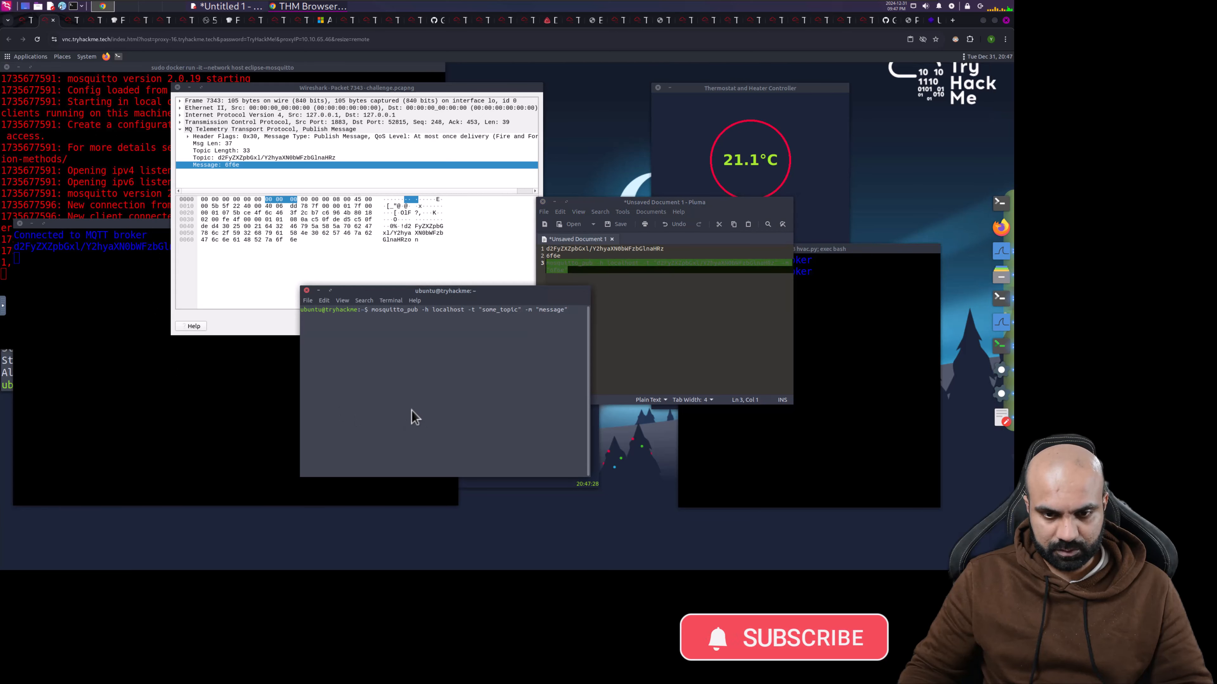
pyautogui.press('BackSpace')
pyautogui.press('BackSpace')
pyautogui.press('BackSpace')
pyautogui.press('BackSpace')
pyautogui.press('BackSpace')
pyautogui.press('BackSpace')
pyautogui.press('BackSpace')
pyautogui.press('BackSpace')
pyautogui.press('BackSpace')
pyautogui.press('BackSpace')
pyautogui.press('BackSpace')
pyautogui.press('BackSpace')
pyautogui.press('BackSpace')
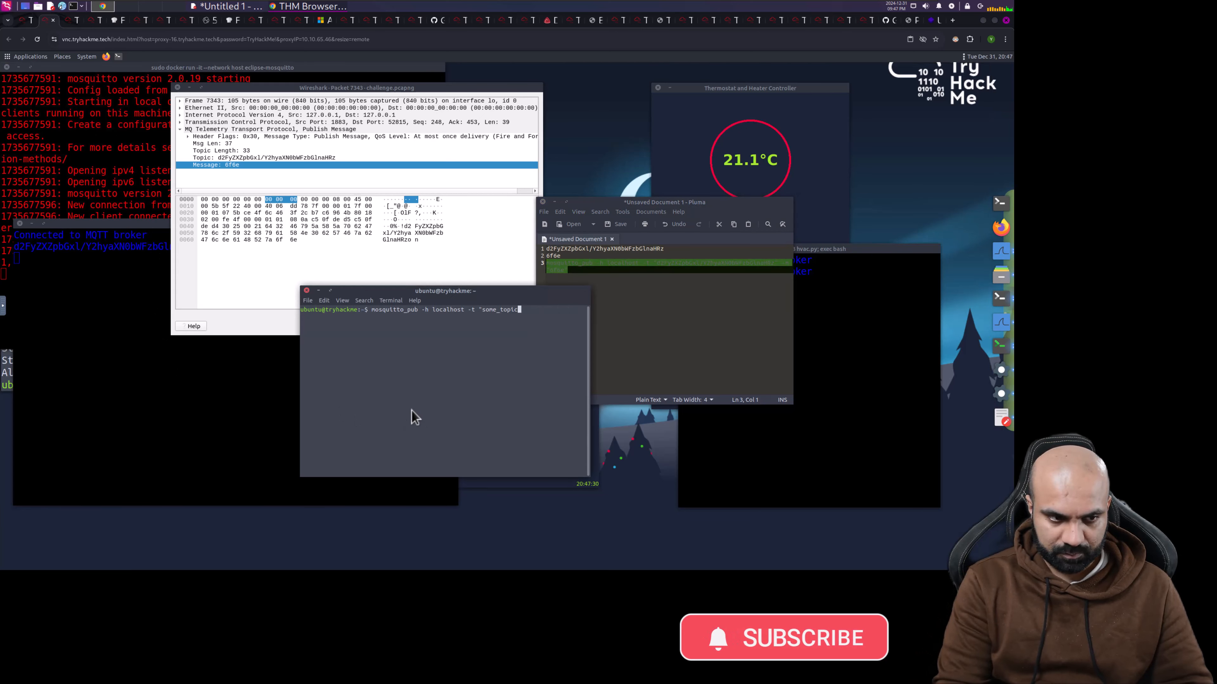
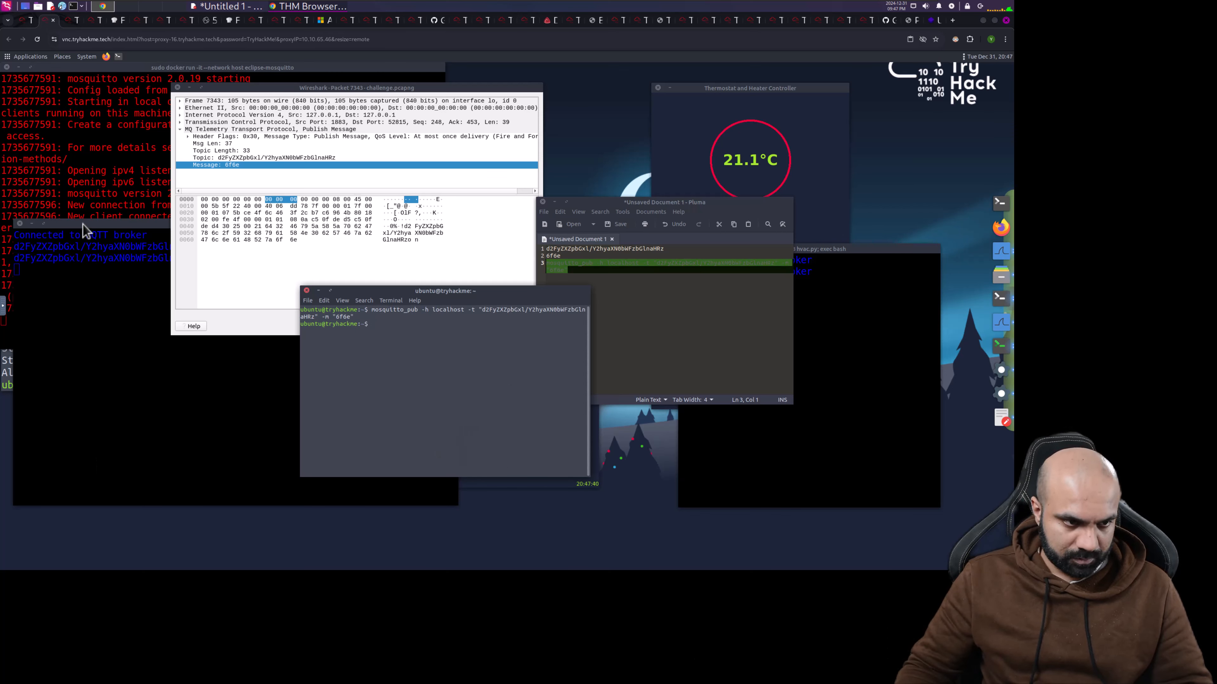
# - Check the lights.py terminal shows the '6f6e' message received, then bring up the SOC-mas Lights Controller
pyautogui.click(82, 233)
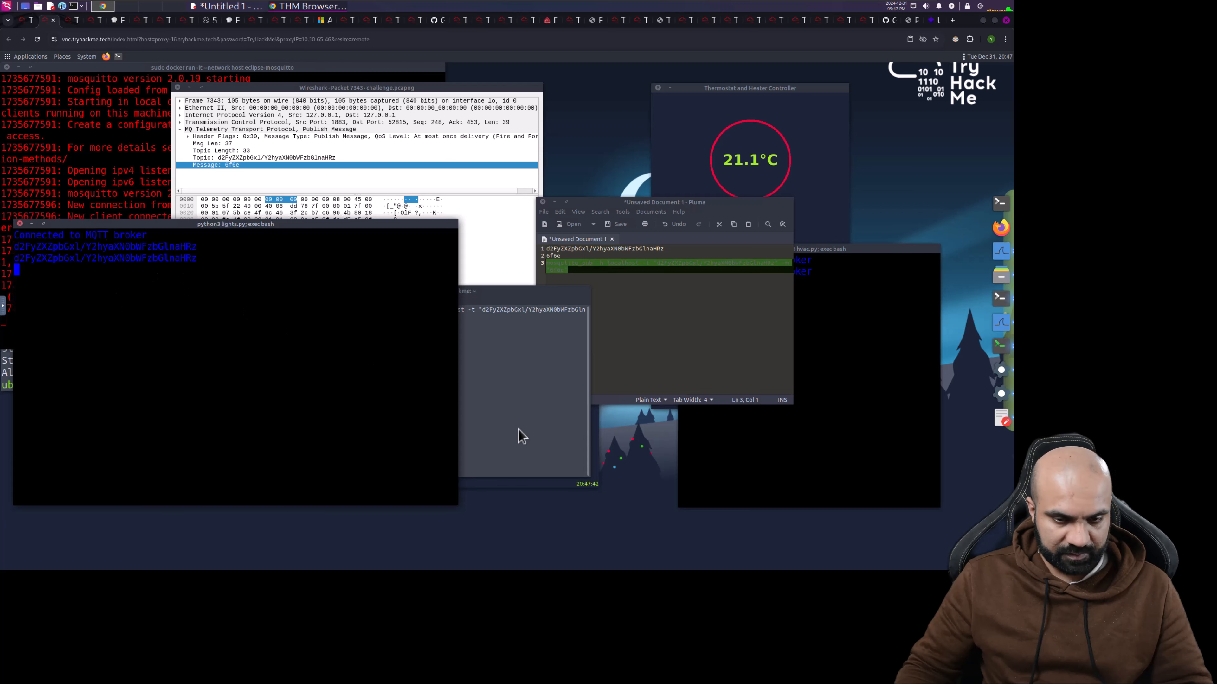
pyautogui.click(569, 488)
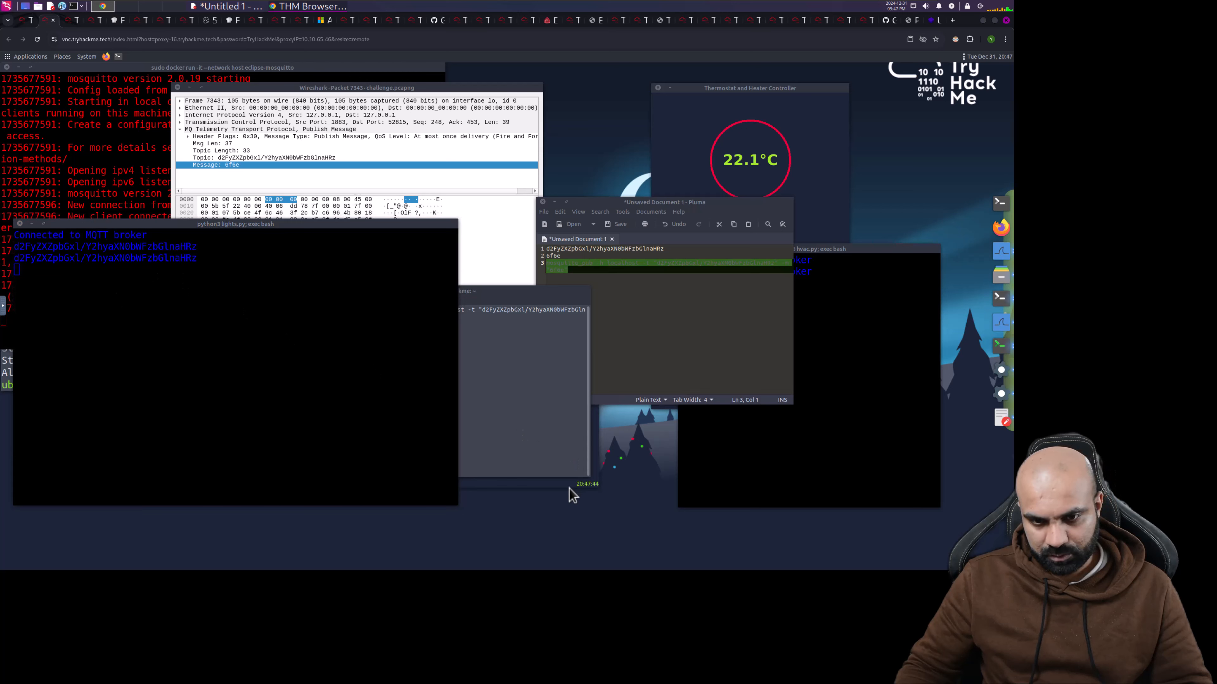
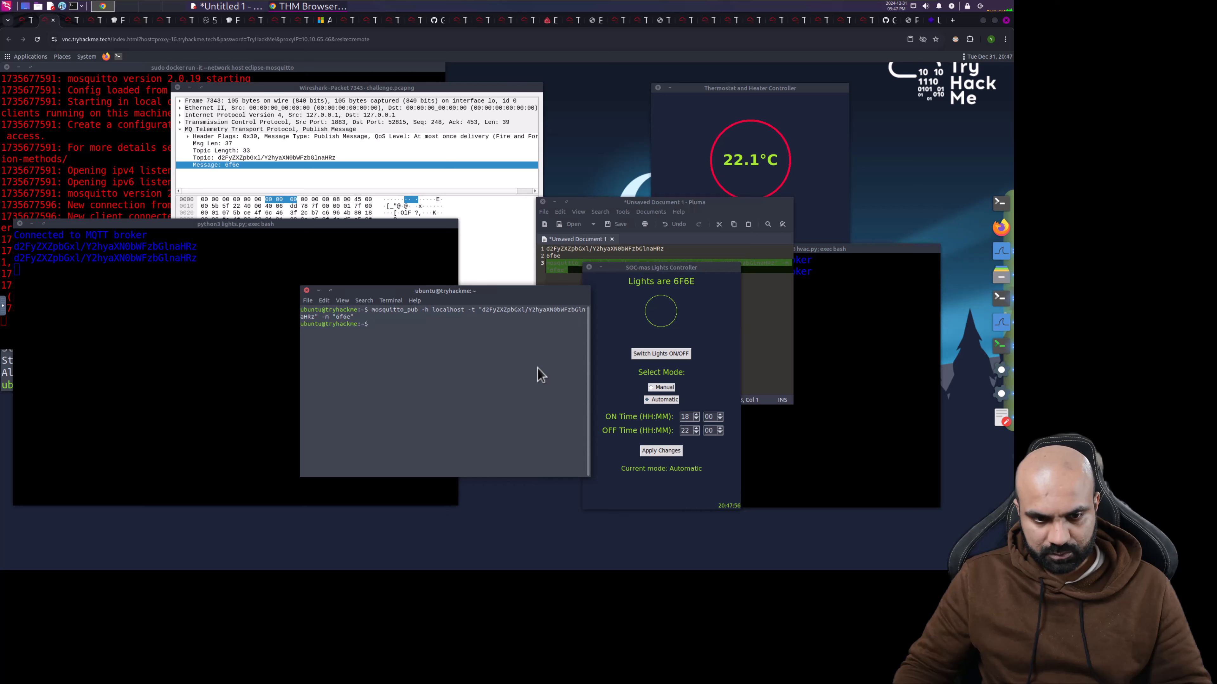
# - Recall the previous mosquitto_pub command to resend it with the message changed to 'On'
pyautogui.press('Up')
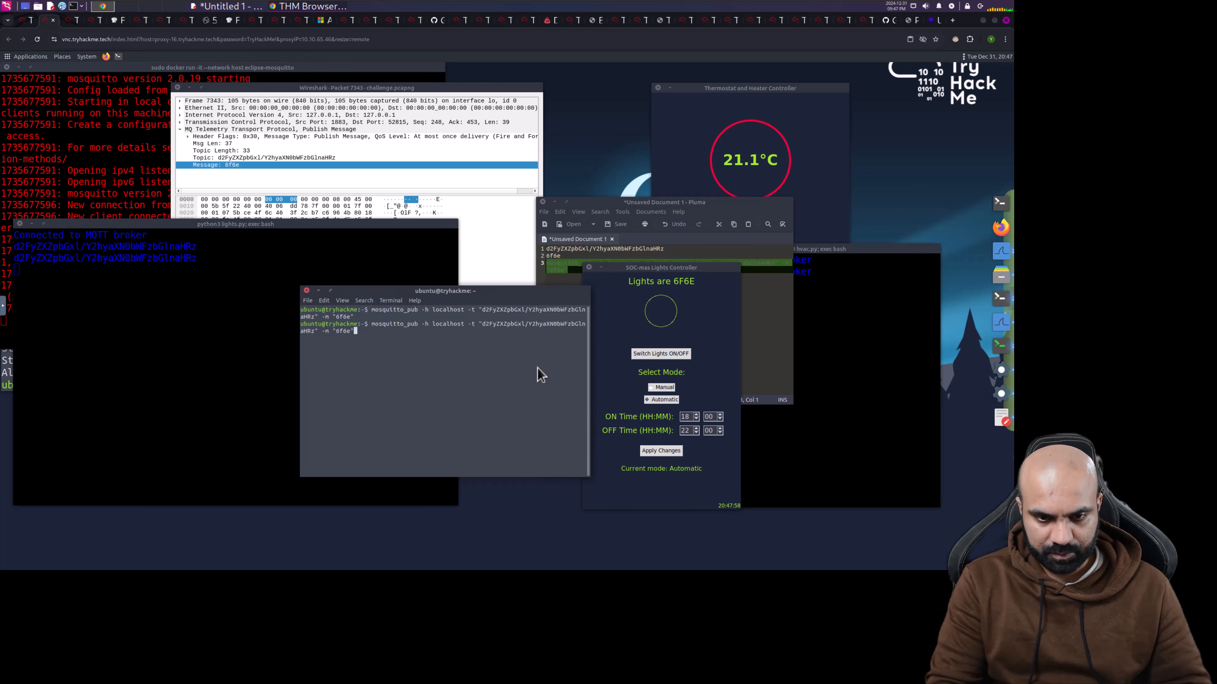
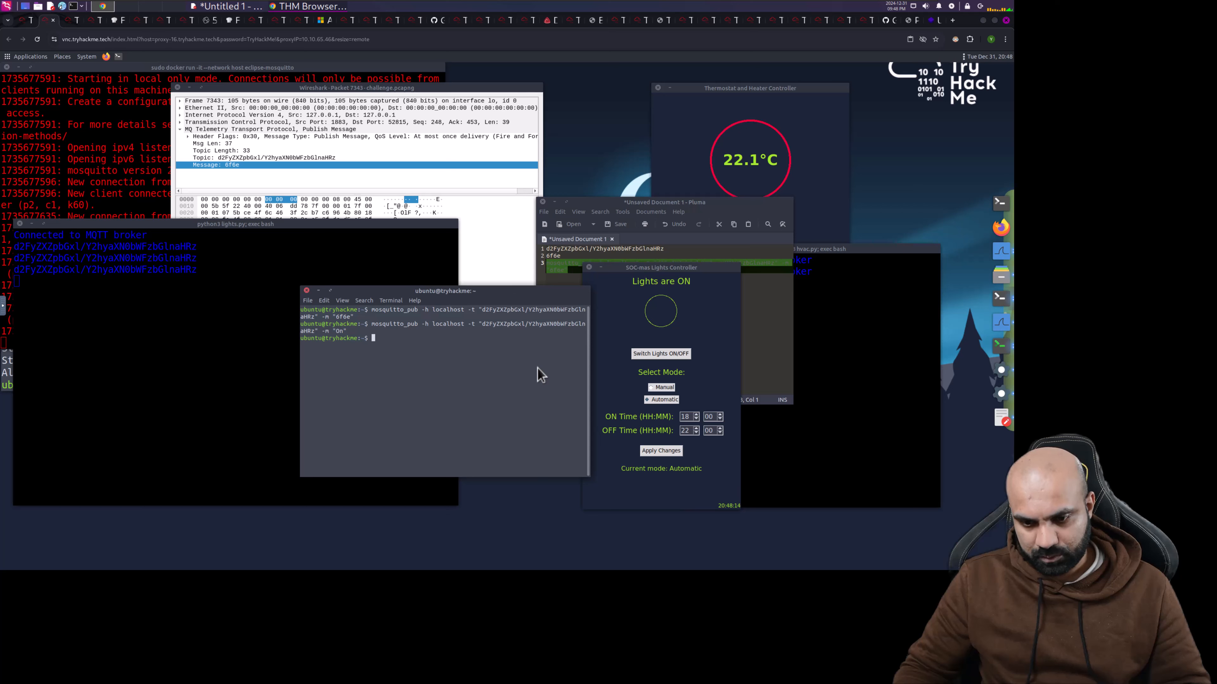
# - Read the flag question's hint about Publish Message packets on the room page, then return to the AttackBox
pyautogui.click(22, 20)
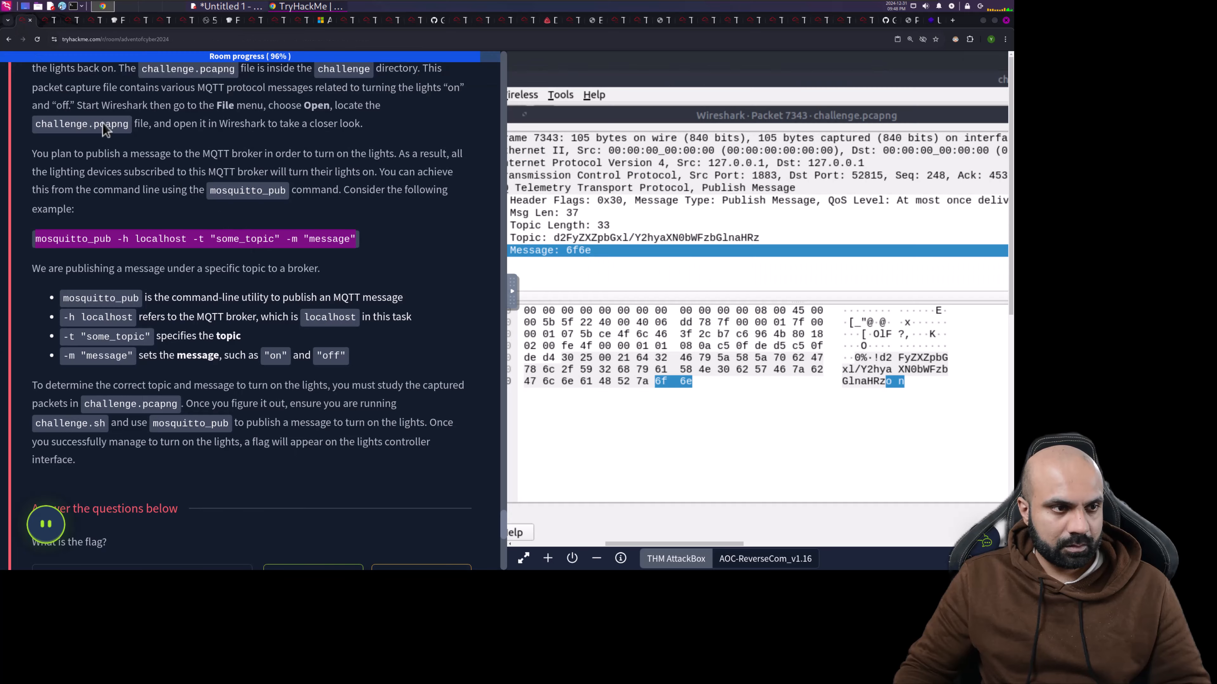
pyautogui.scroll(-5, 309, 376)
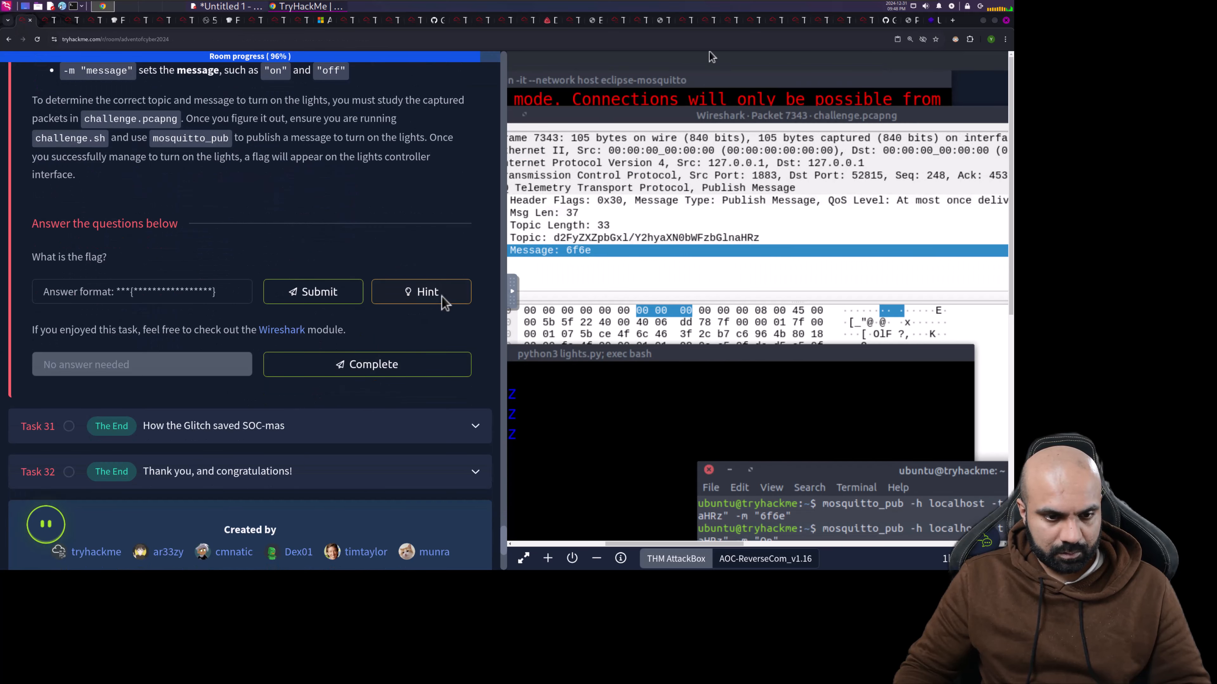
pyautogui.click(441, 296)
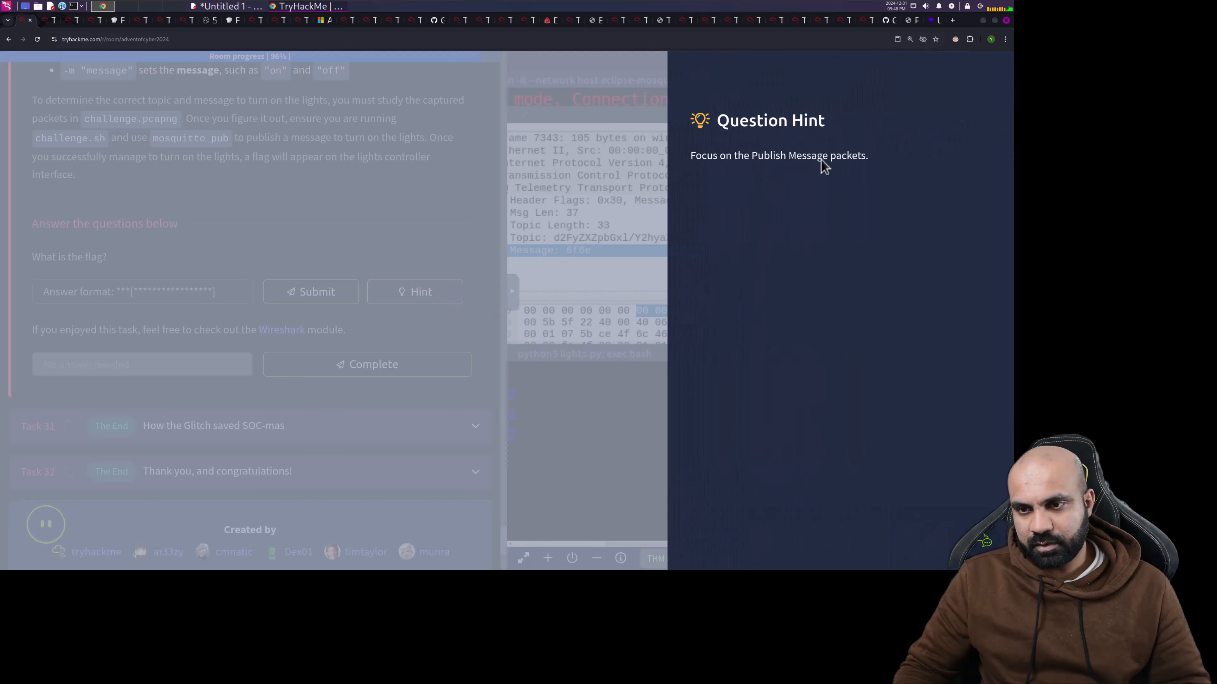
pyautogui.click(442, 205)
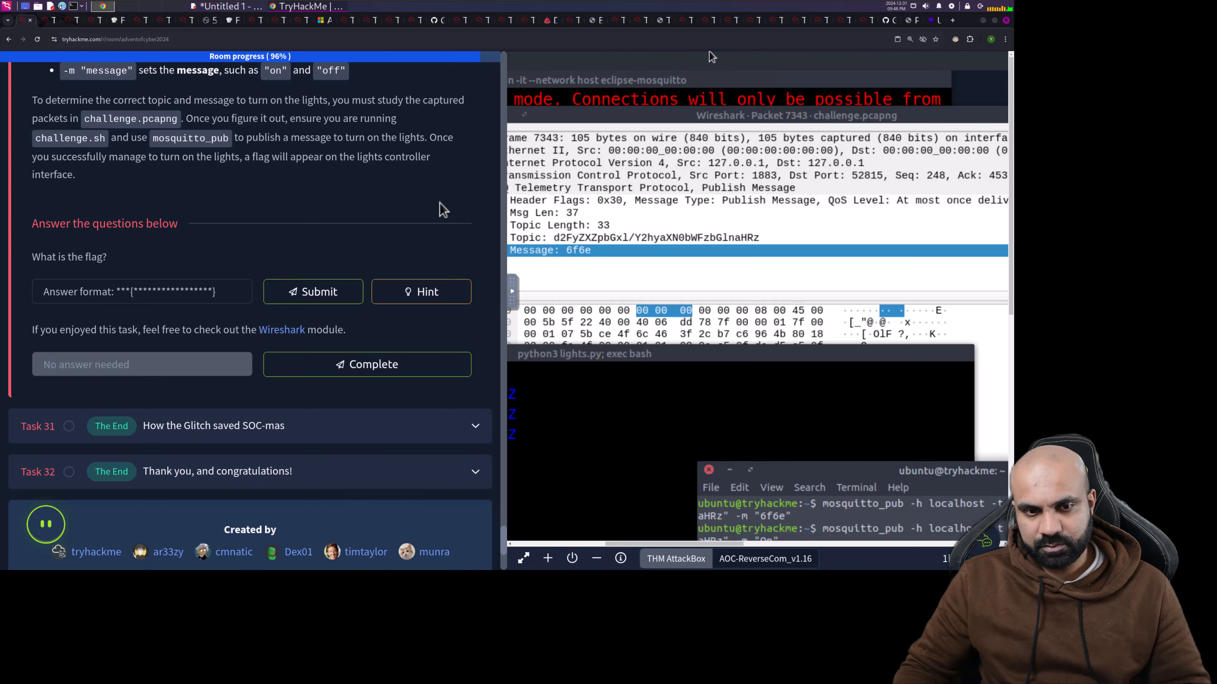
pyautogui.click(55, 22)
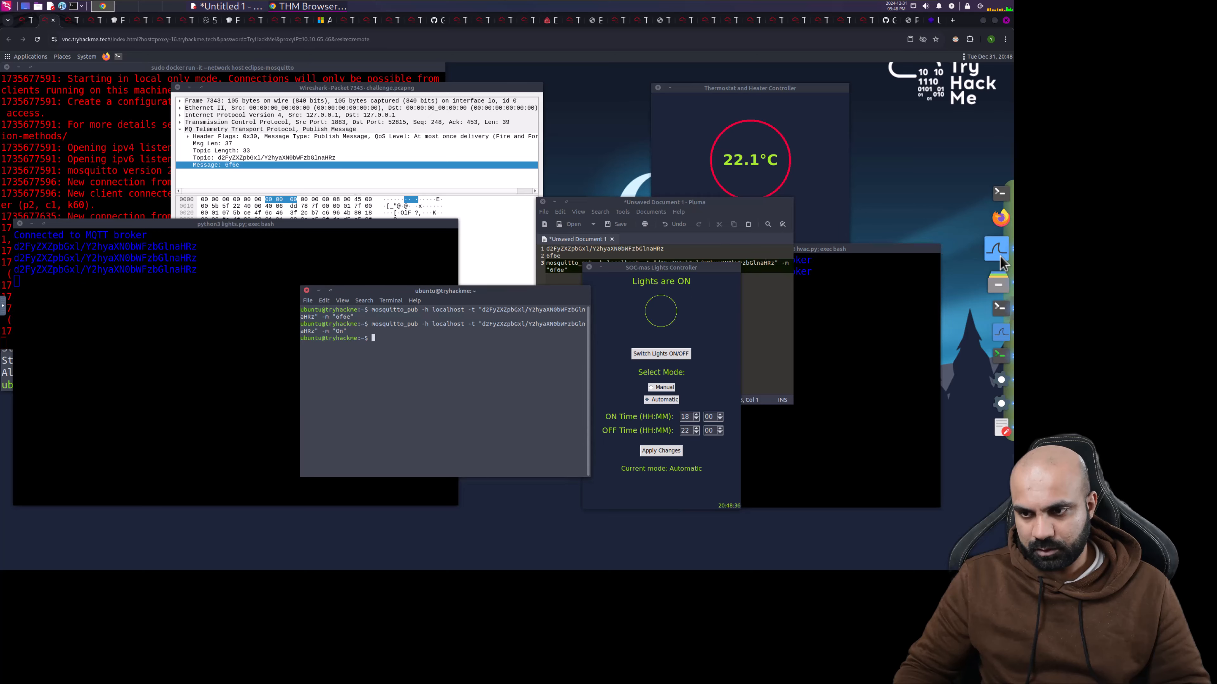
# - Bring the live MQTT capture in Wireshark forward and scroll to its newest packets
pyautogui.click(1002, 263)
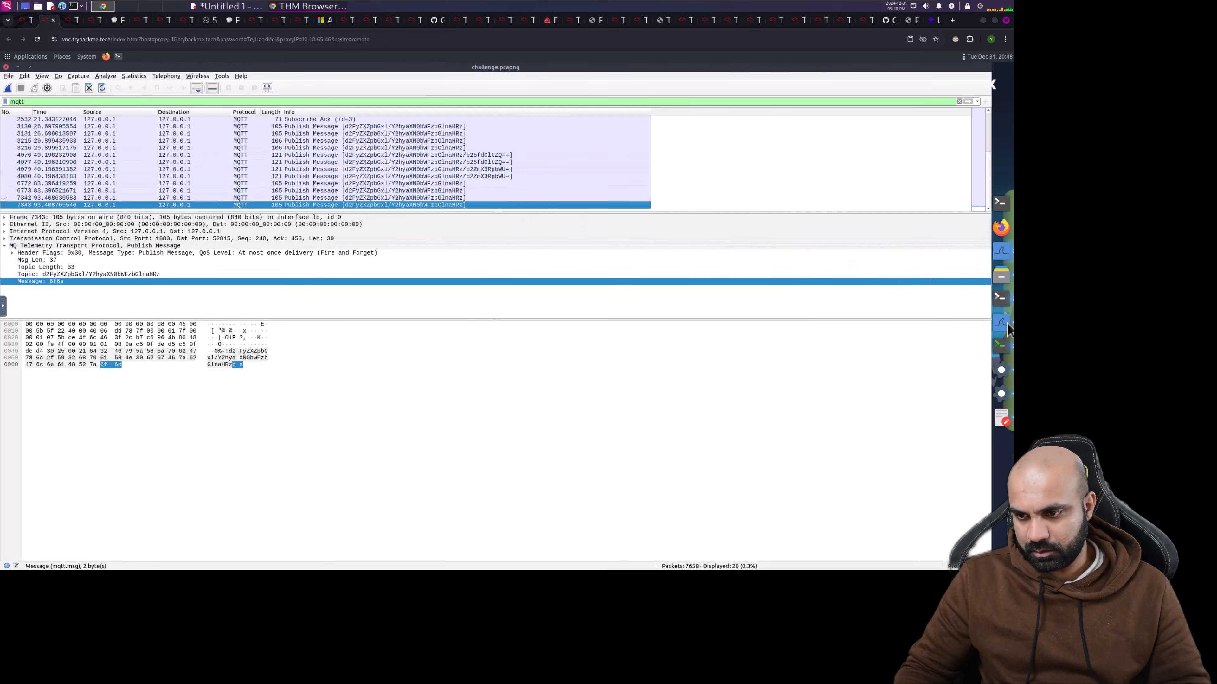
pyautogui.click(1004, 328)
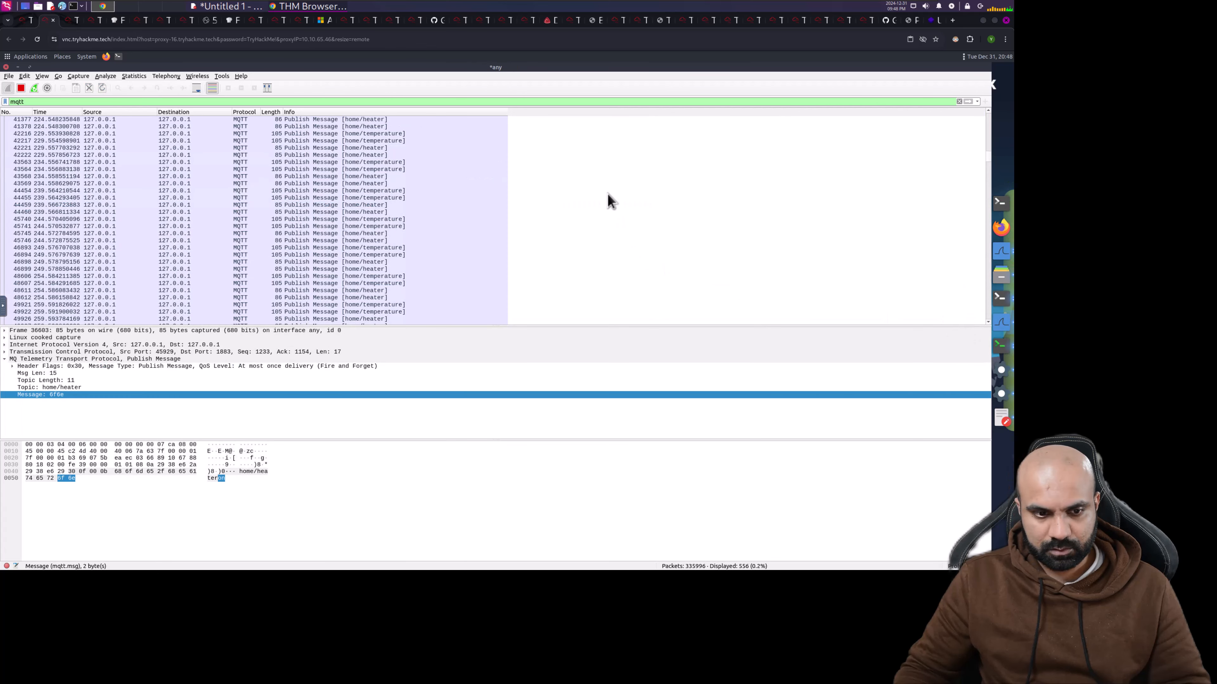
pyautogui.moveTo(988, 157); pyautogui.dragTo(989, 332)
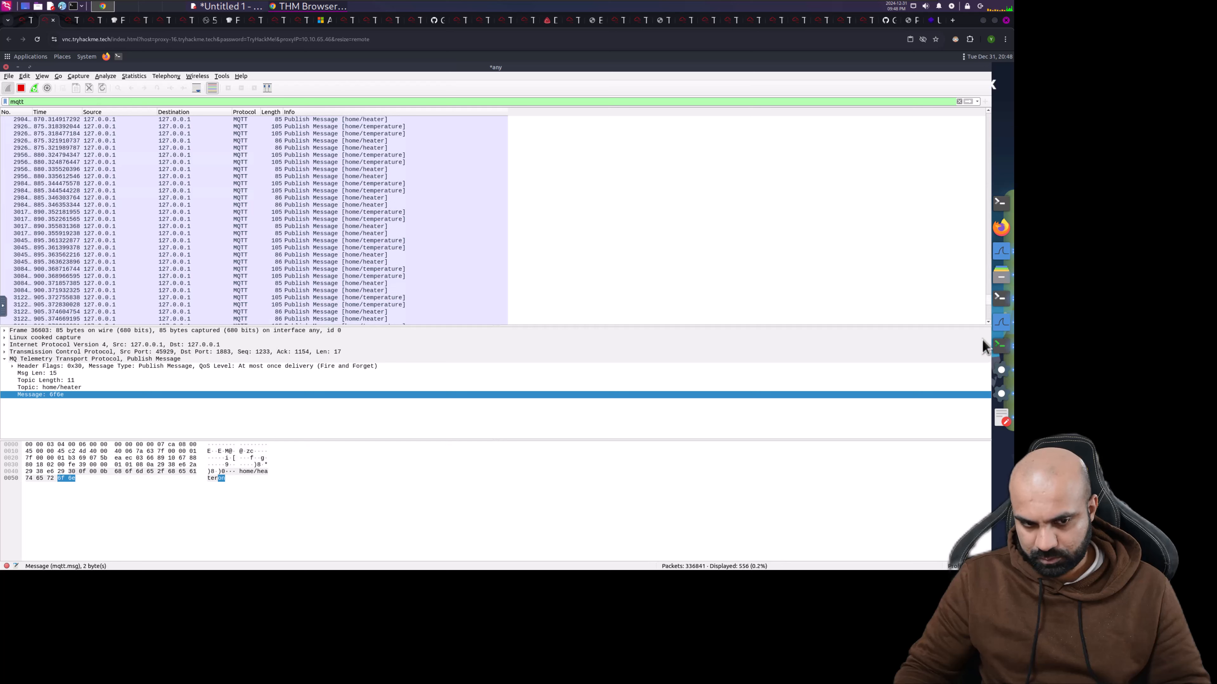
pyautogui.click(987, 310)
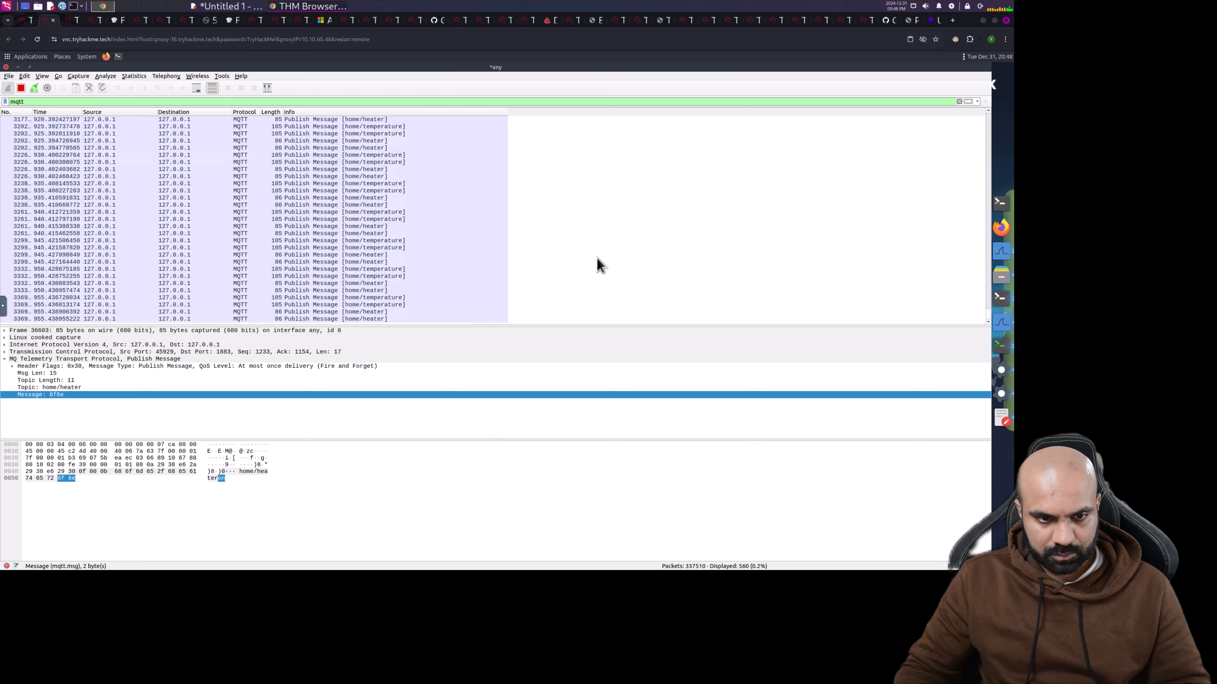
# - Inspect the home/heater and lights-topic Publish Message packets, then minimize the live capture
pyautogui.click(380, 319)
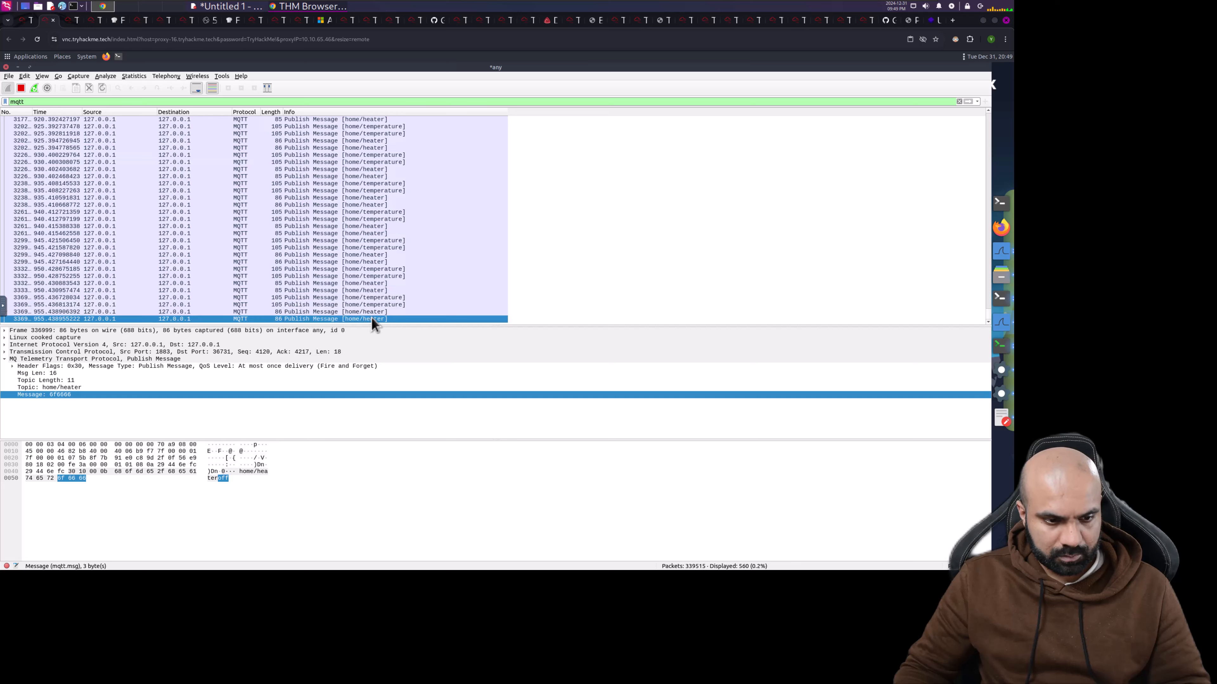
pyautogui.press('Up')
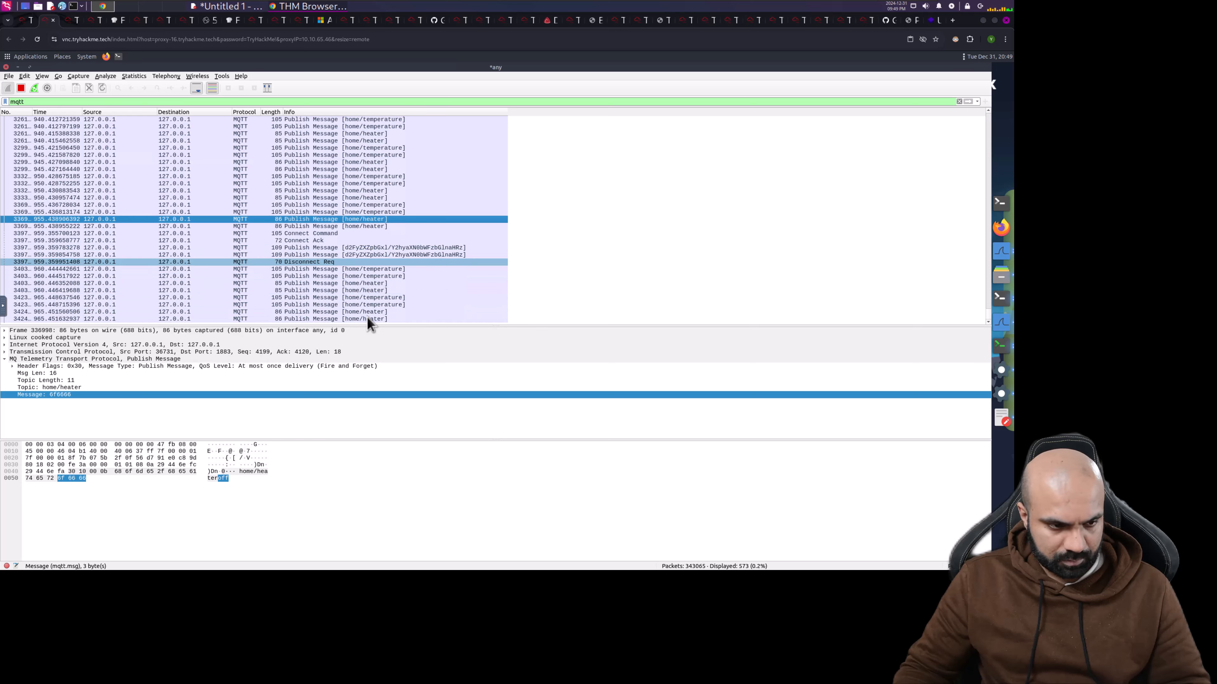
pyautogui.click(335, 247)
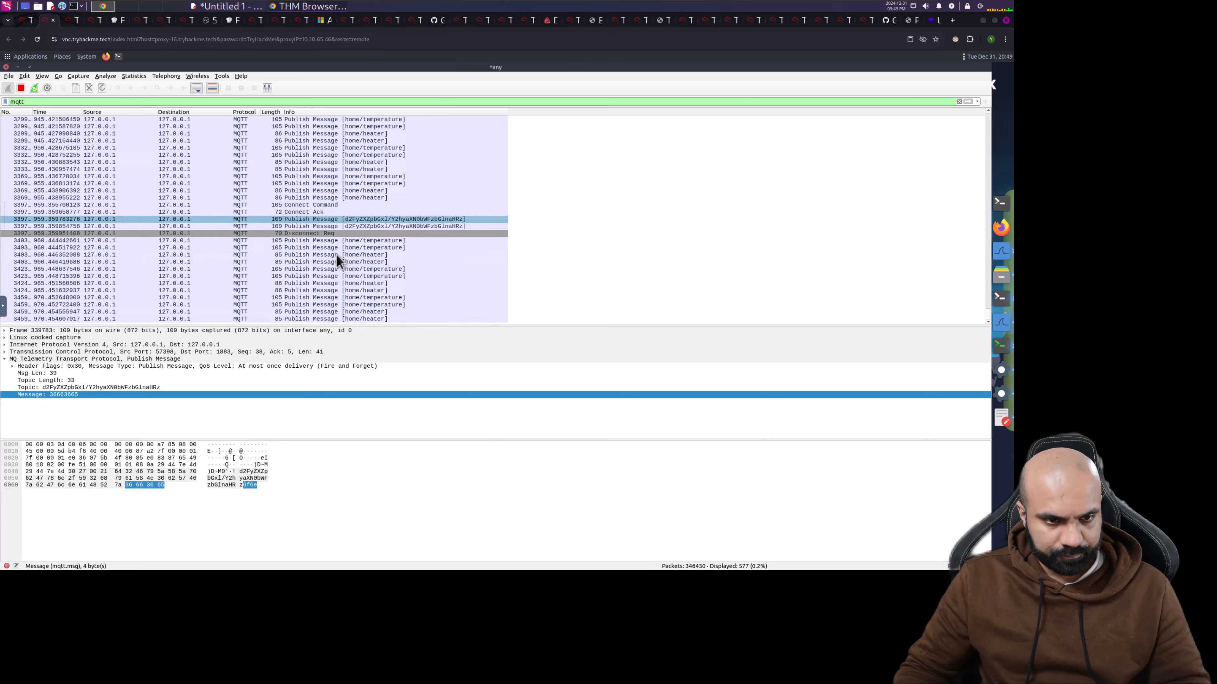
pyautogui.click(328, 226)
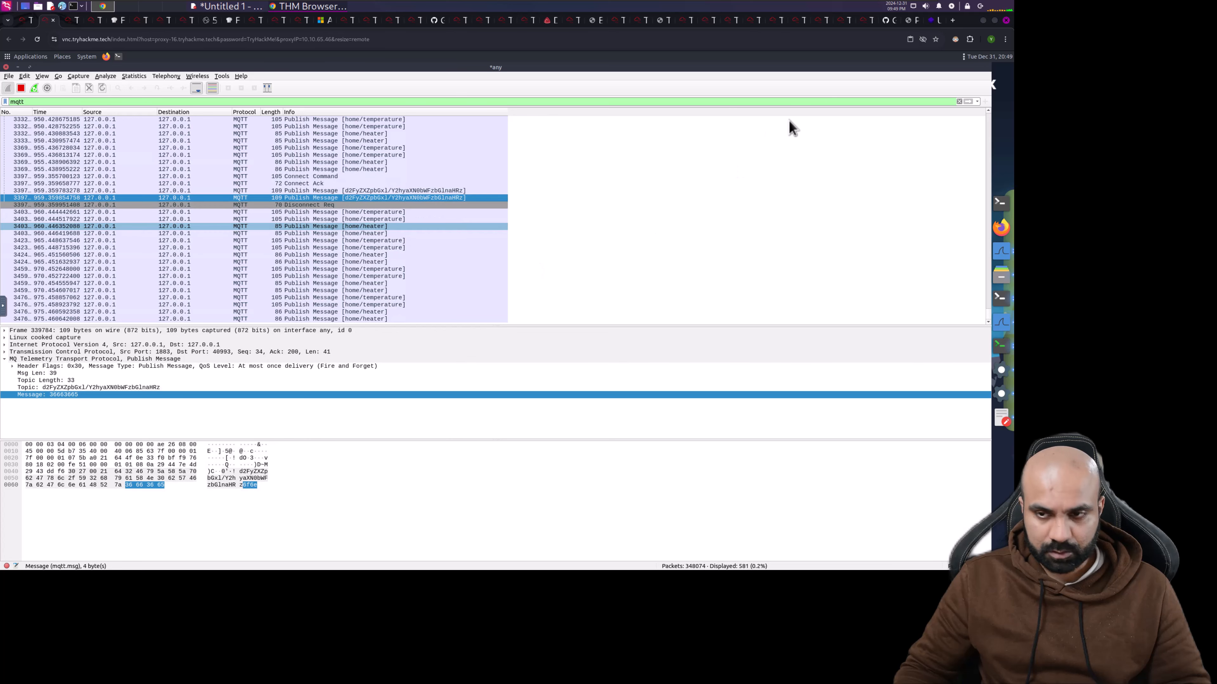
pyautogui.click(17, 67)
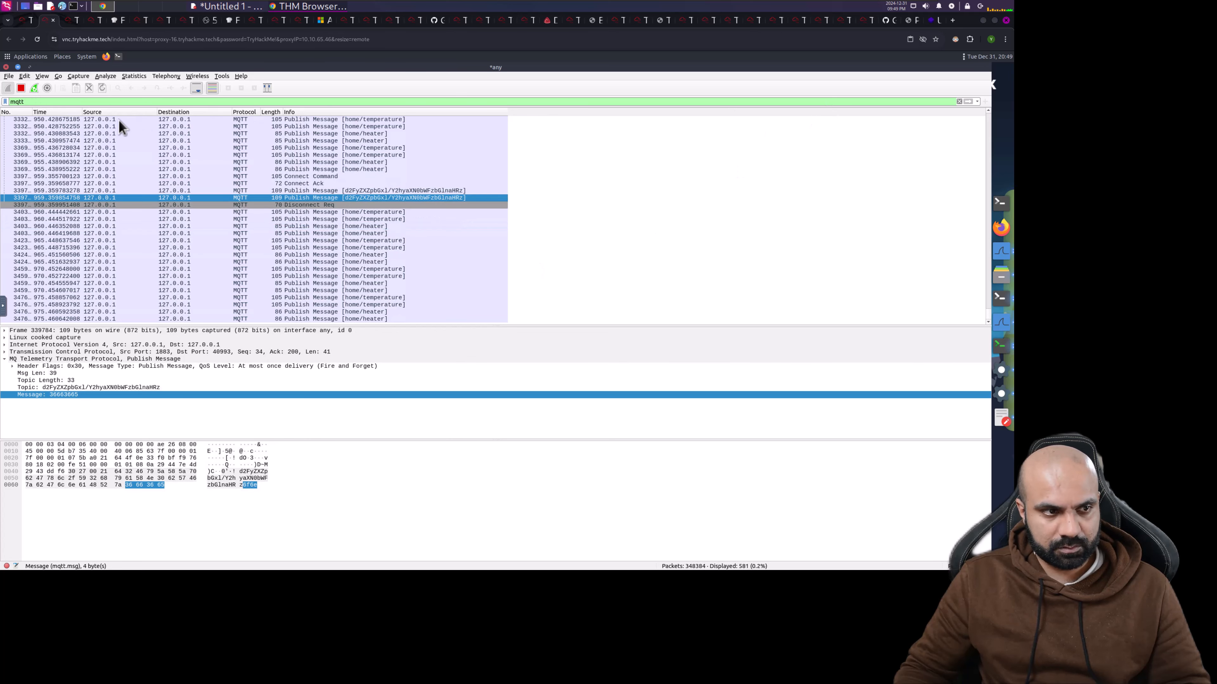
# - Minimize the challenge capture and close the thermostat controller and walkthrough terminal
pyautogui.click(18, 68)
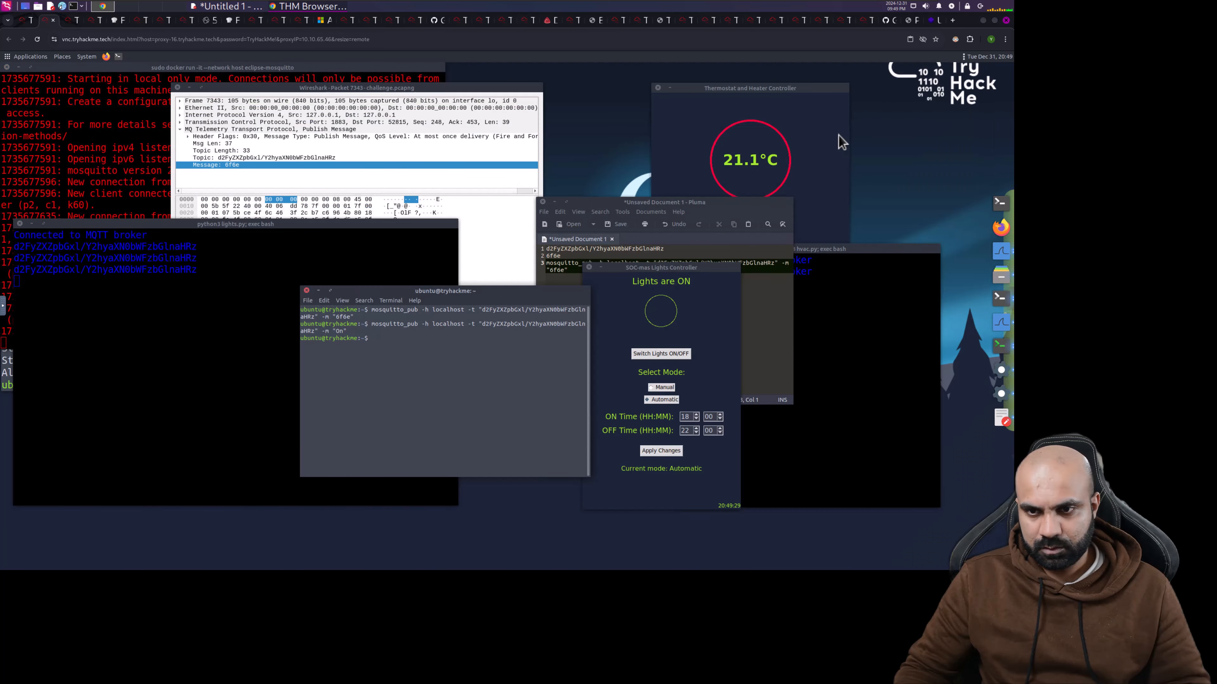
pyautogui.click(657, 87)
pyautogui.click(867, 365)
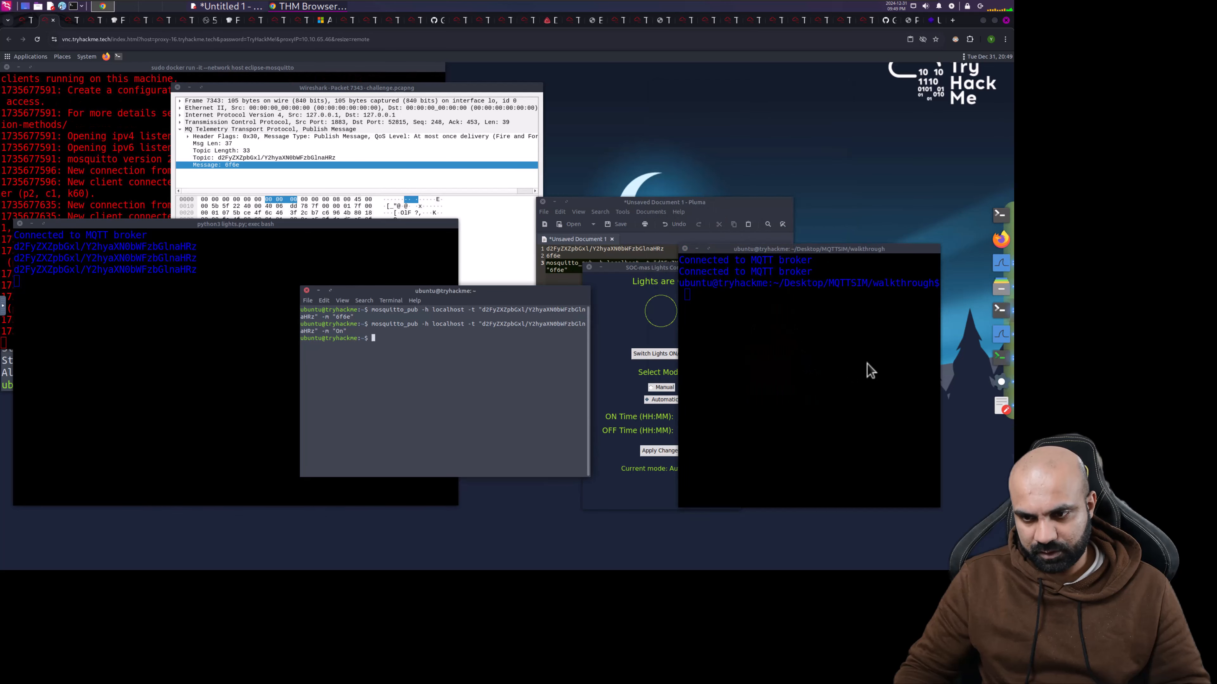
pyautogui.click(685, 249)
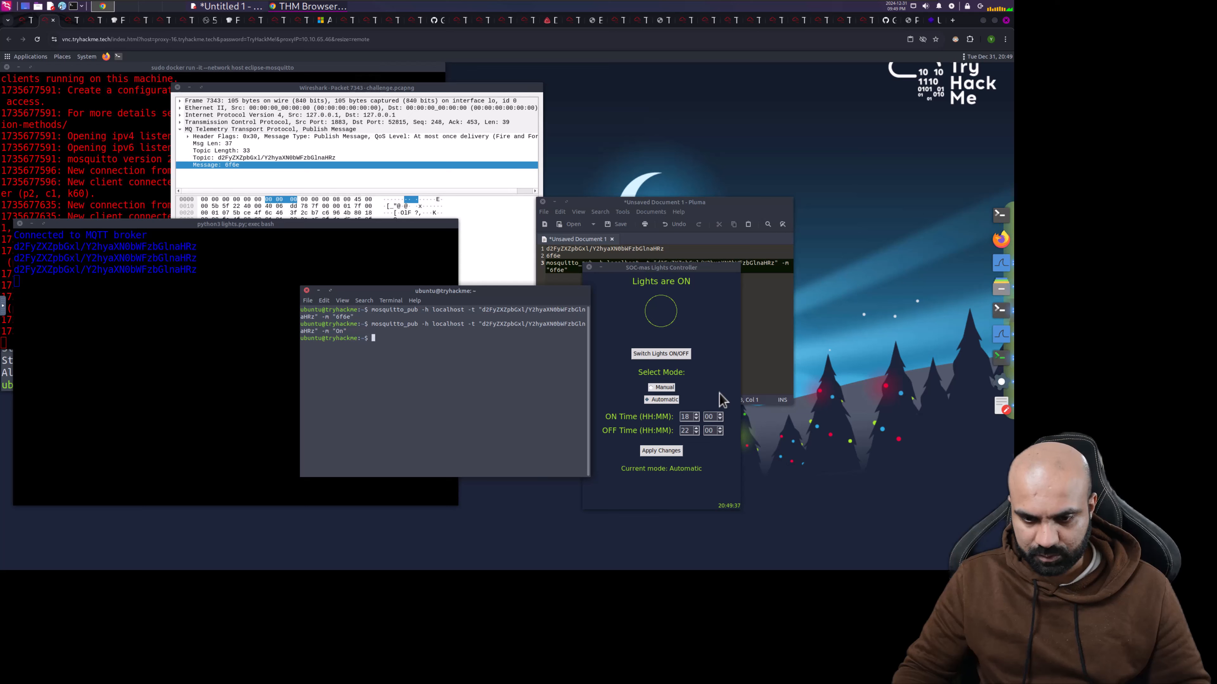
# - Add blank lines below the saved command in Pluma, then show Lights are ON beside the mosquitto broker log
pyautogui.click(699, 403)
pyautogui.click(509, 399)
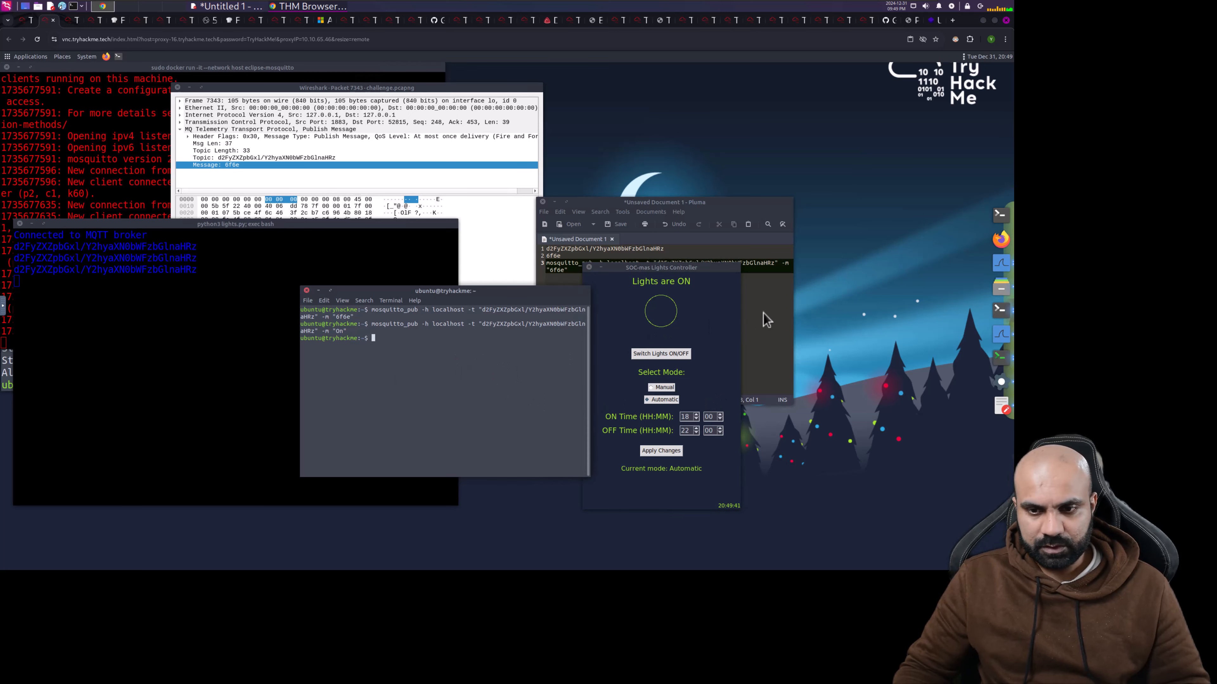
pyautogui.click(753, 313)
pyautogui.press('Return')
pyautogui.press('Return')
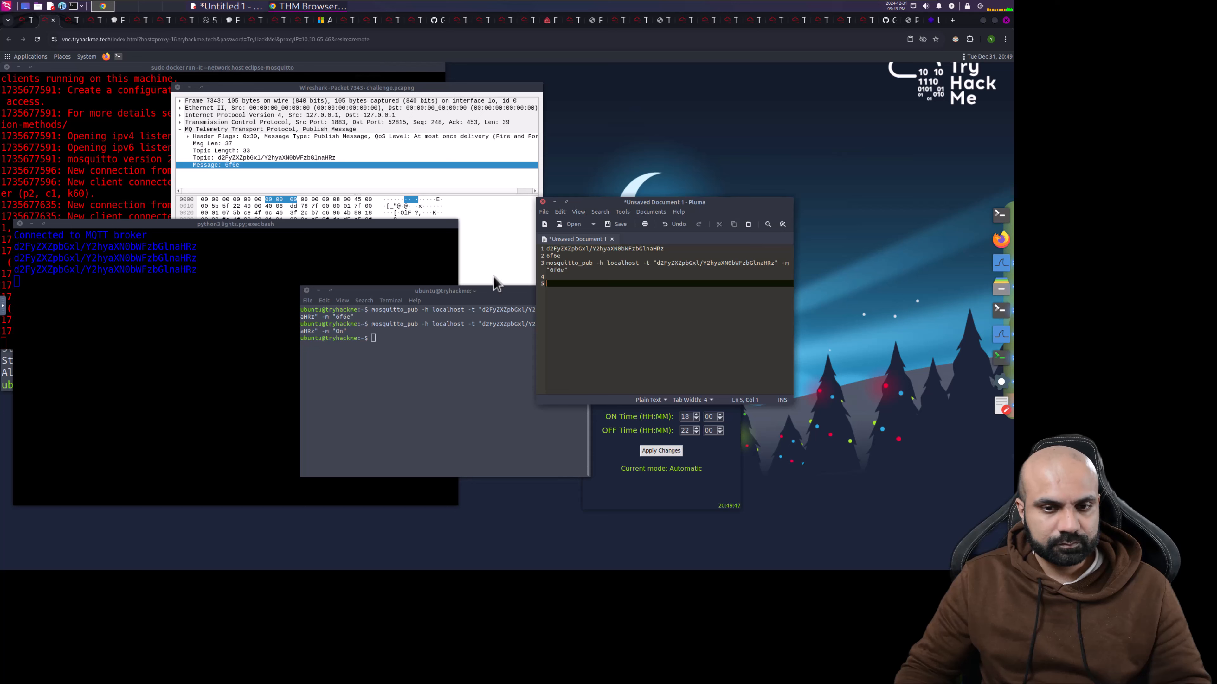
pyautogui.click(621, 484)
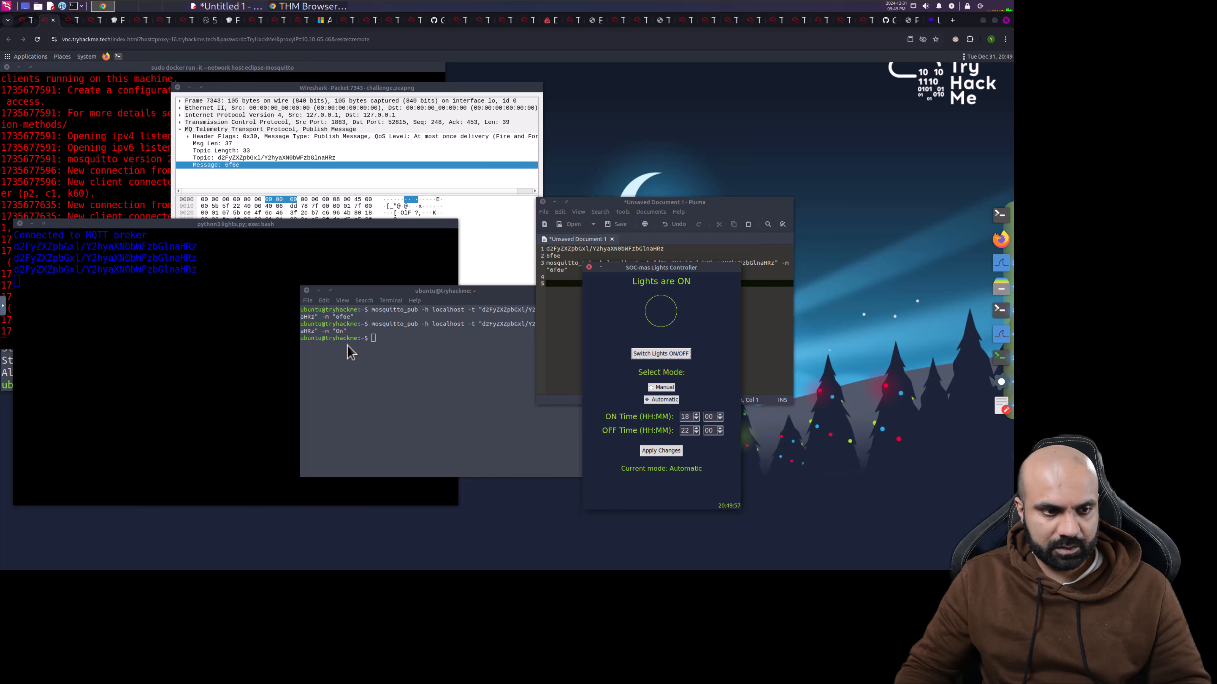
pyautogui.click(135, 176)
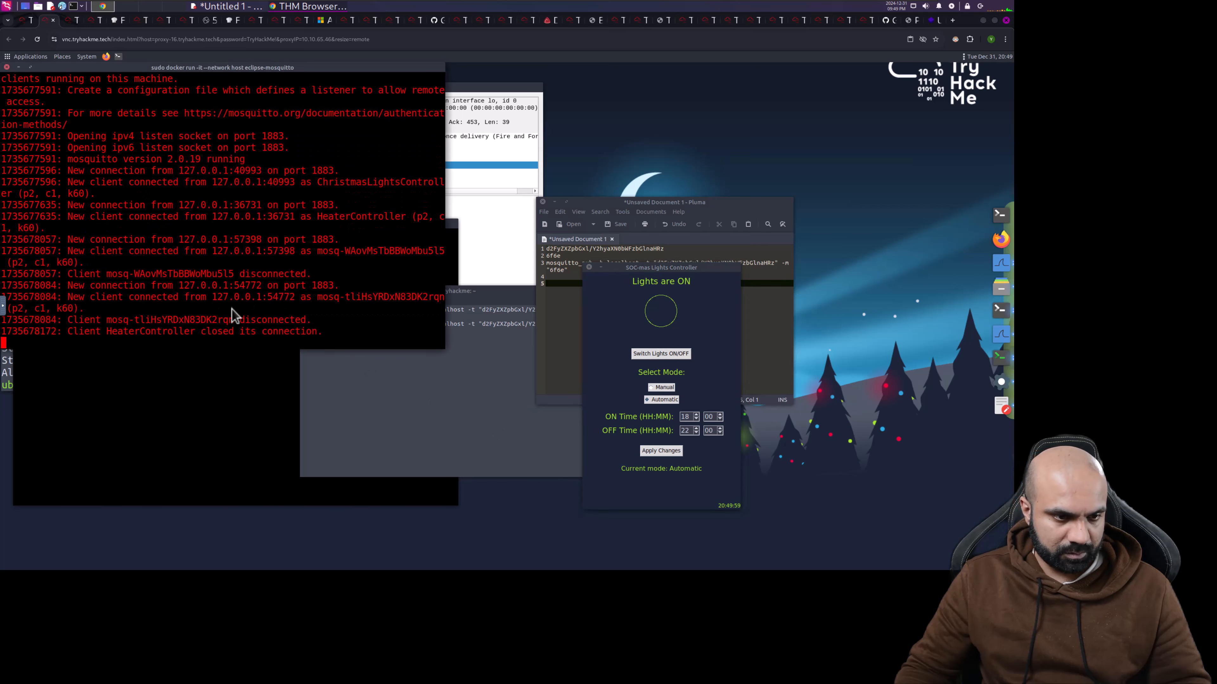
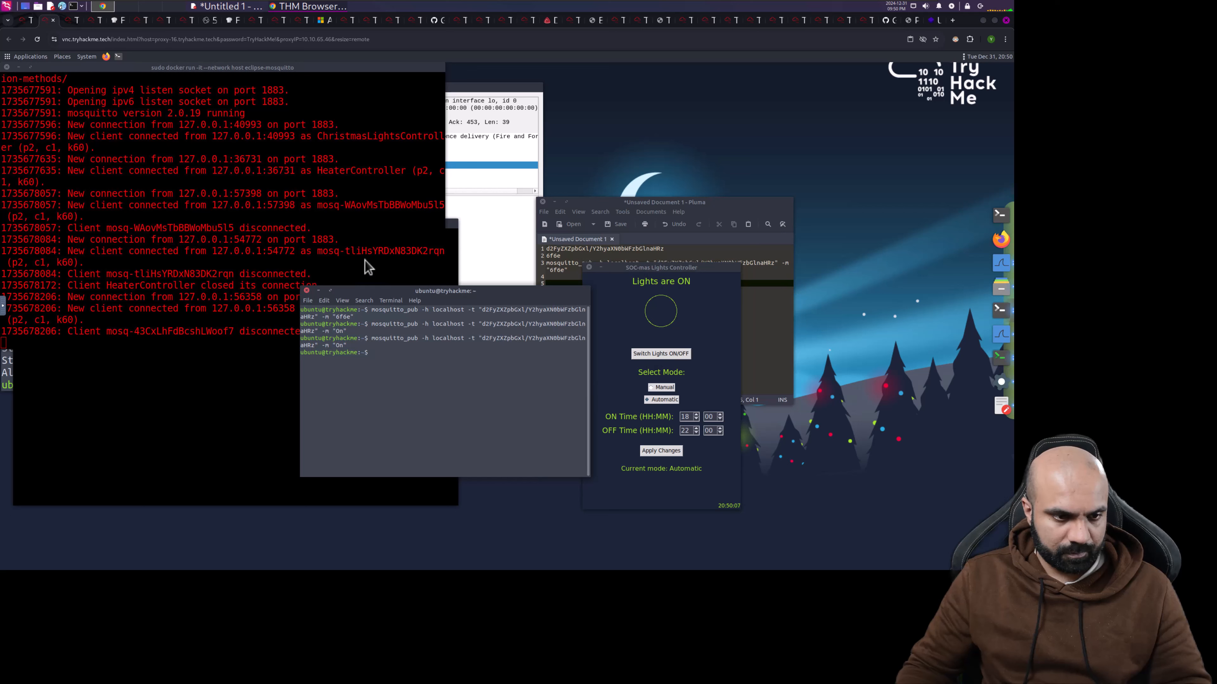
# - Bring the docker terminal's Mosquitto broker log forward to check the new client connection
pyautogui.click(321, 251)
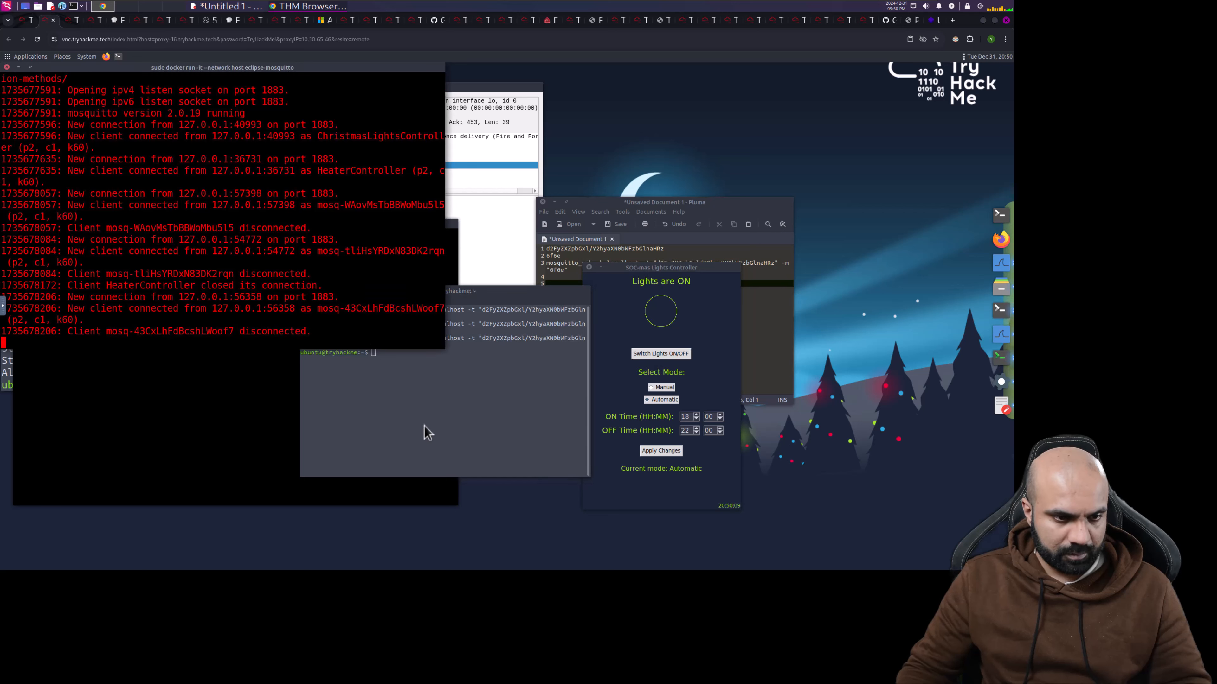
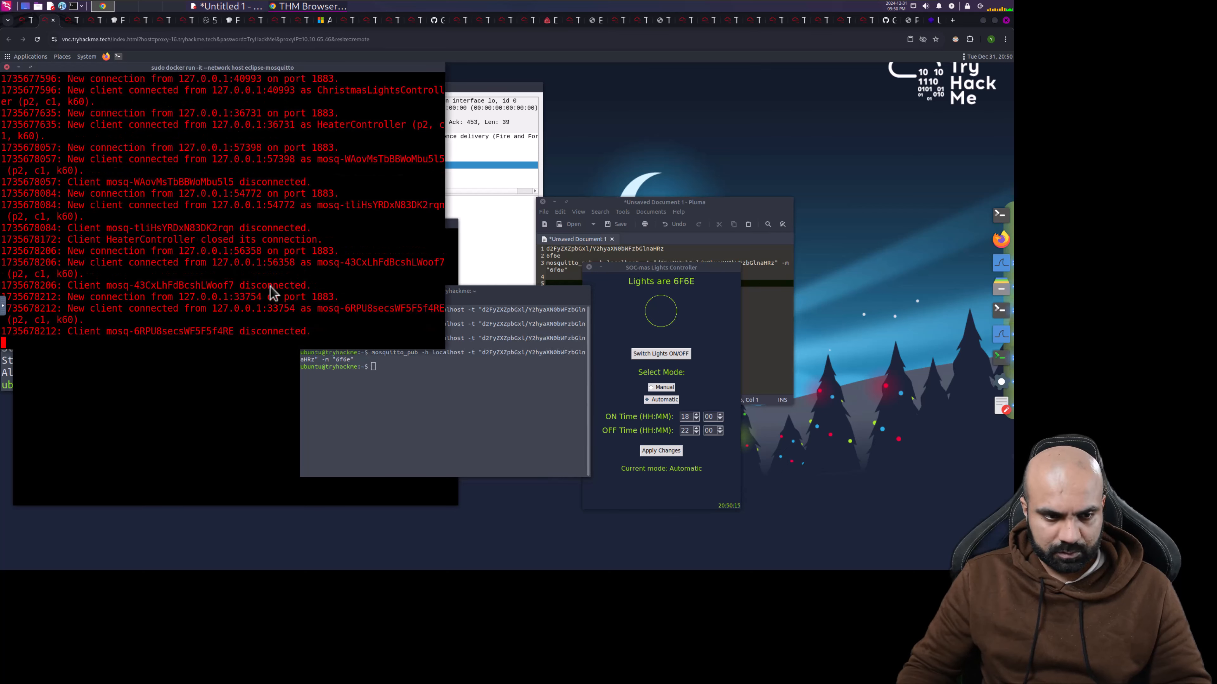
# - Re-run the mosquitto_pub "On" command in the ubuntu terminal, then review the room's task instructions
pyautogui.click(389, 421)
pyautogui.press('Up')
pyautogui.press('Up')
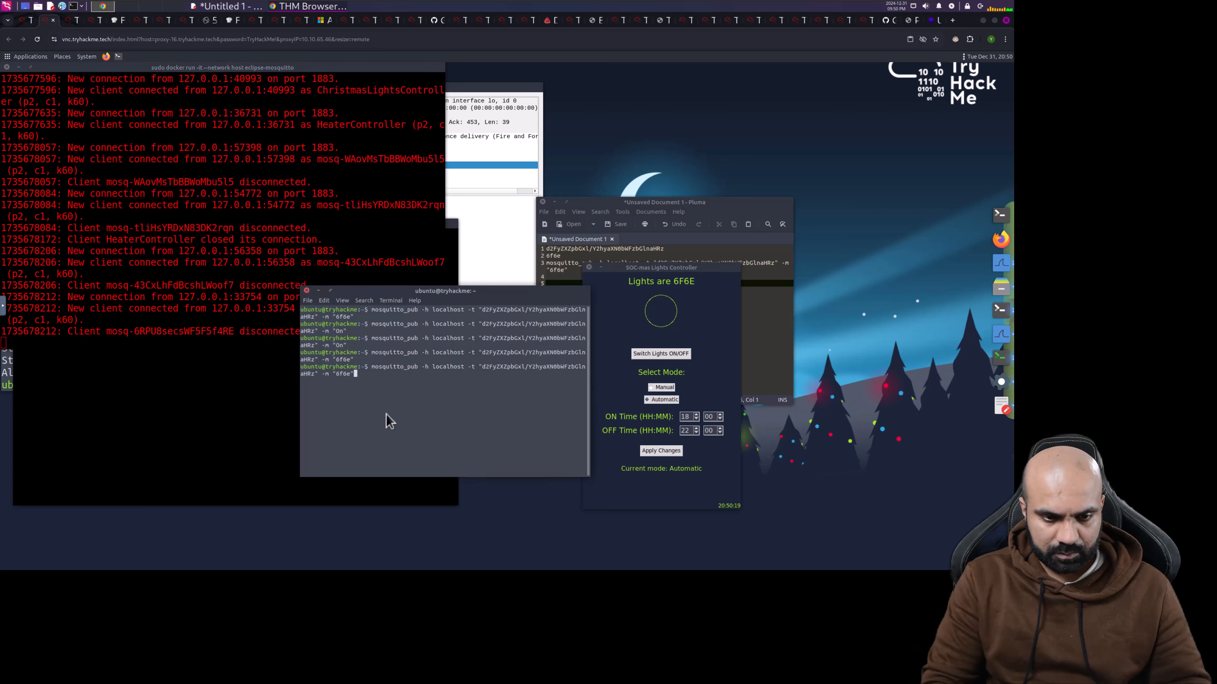
pyautogui.press('Return')
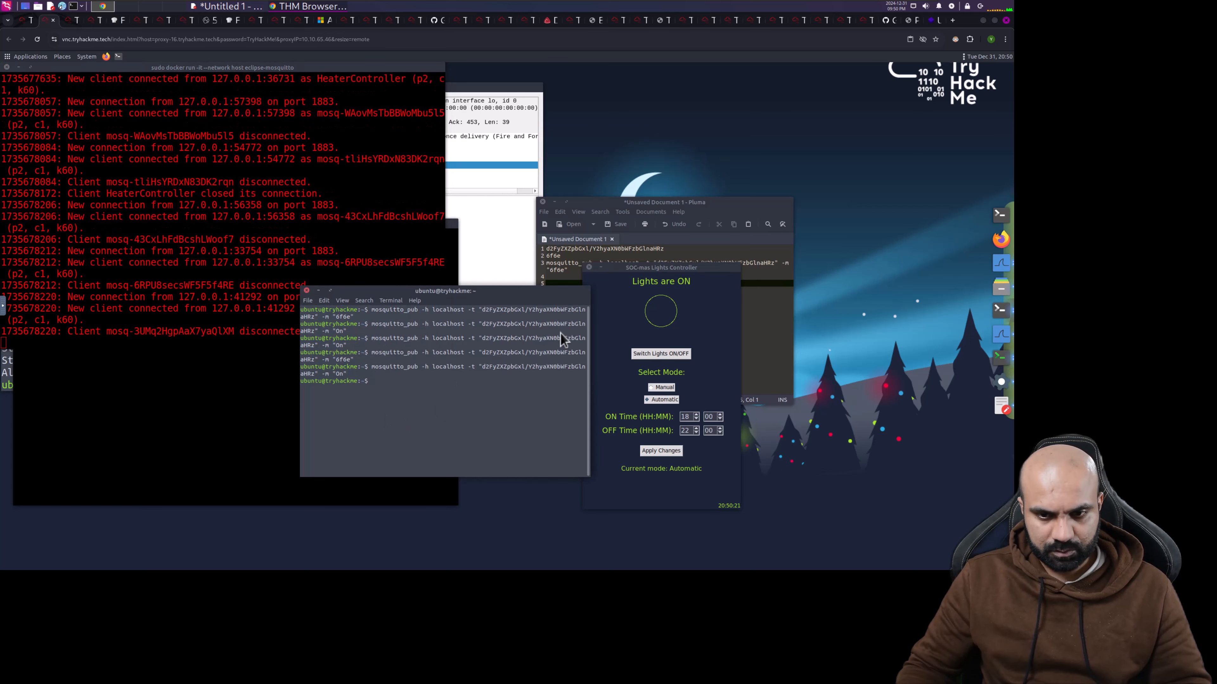
pyautogui.click(25, 22)
pyautogui.scroll(2, 235, 282)
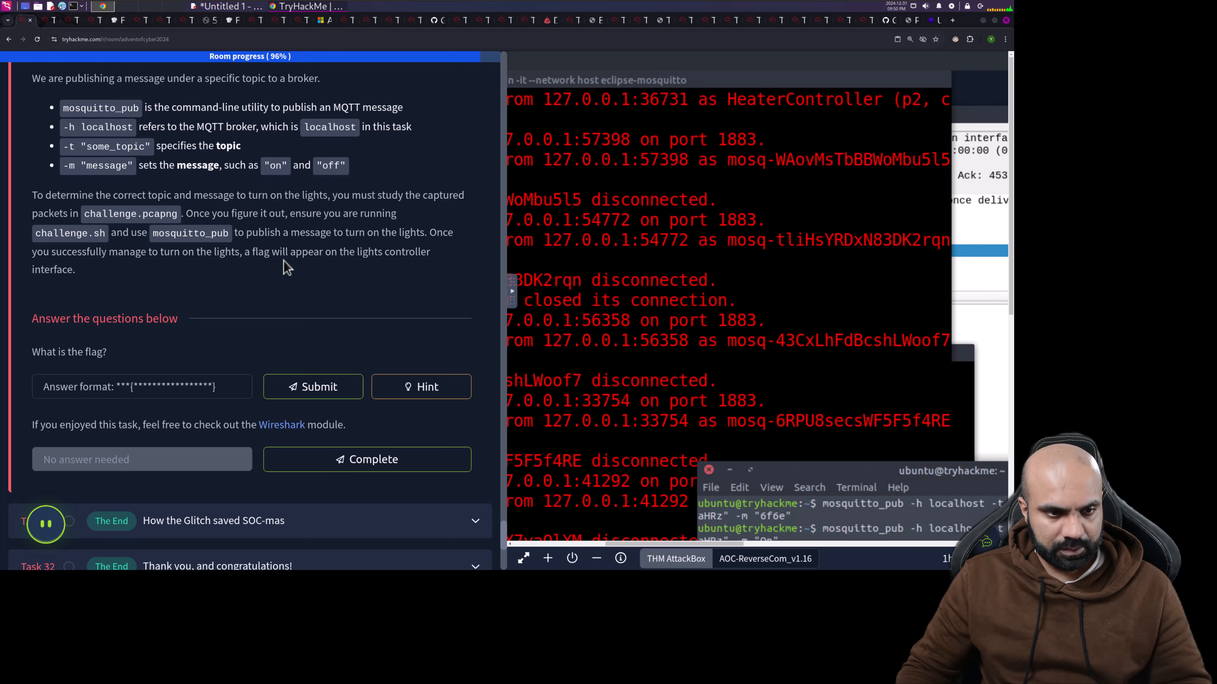
# - Back on the AttackBox desktop, close the packet details window and bring challenge.pcapng forward
pyautogui.click(53, 22)
pyautogui.click(494, 167)
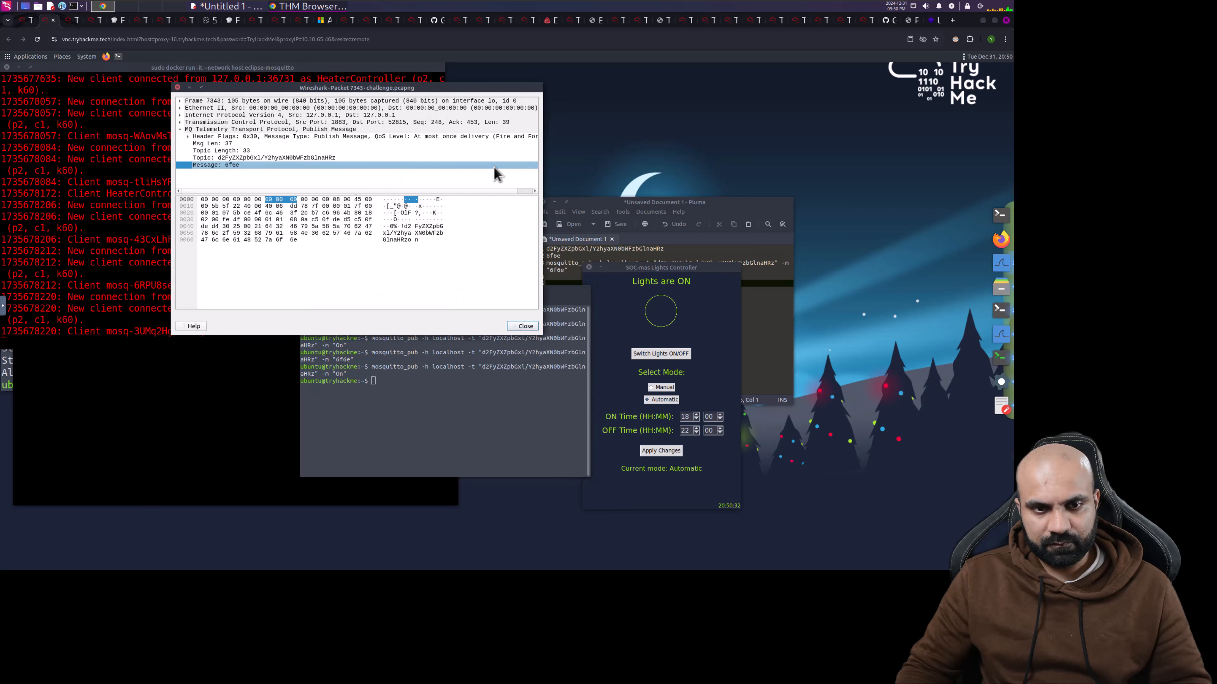
pyautogui.click(522, 326)
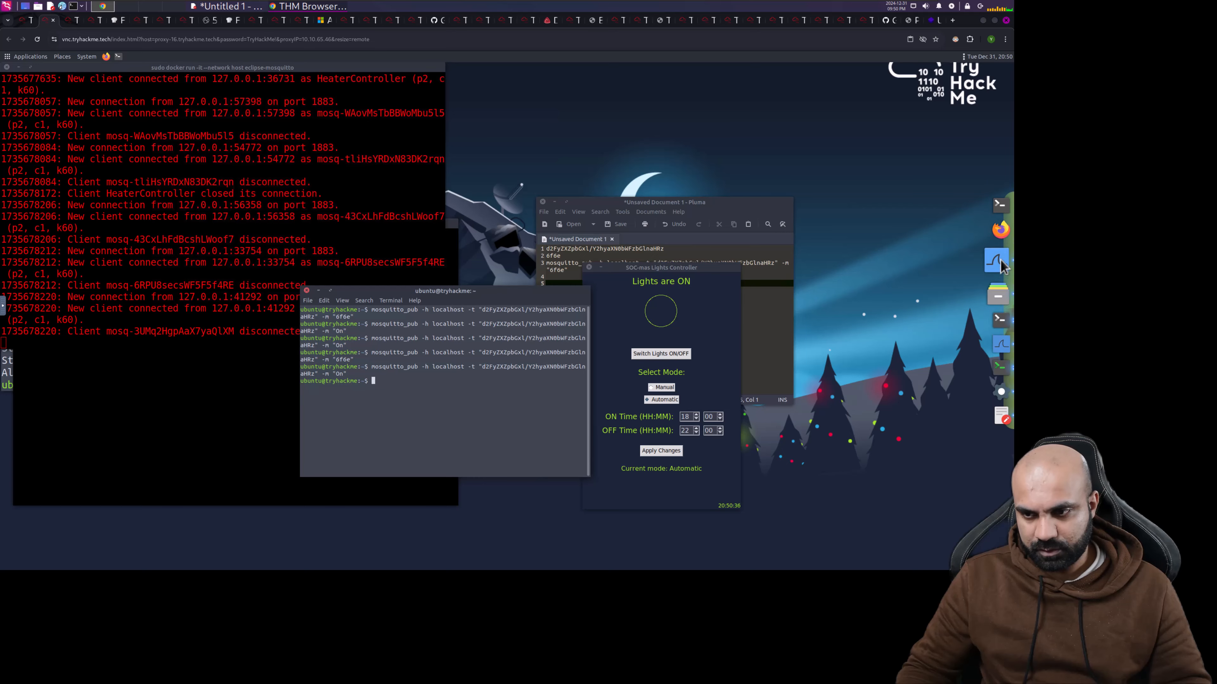
pyautogui.click(1000, 264)
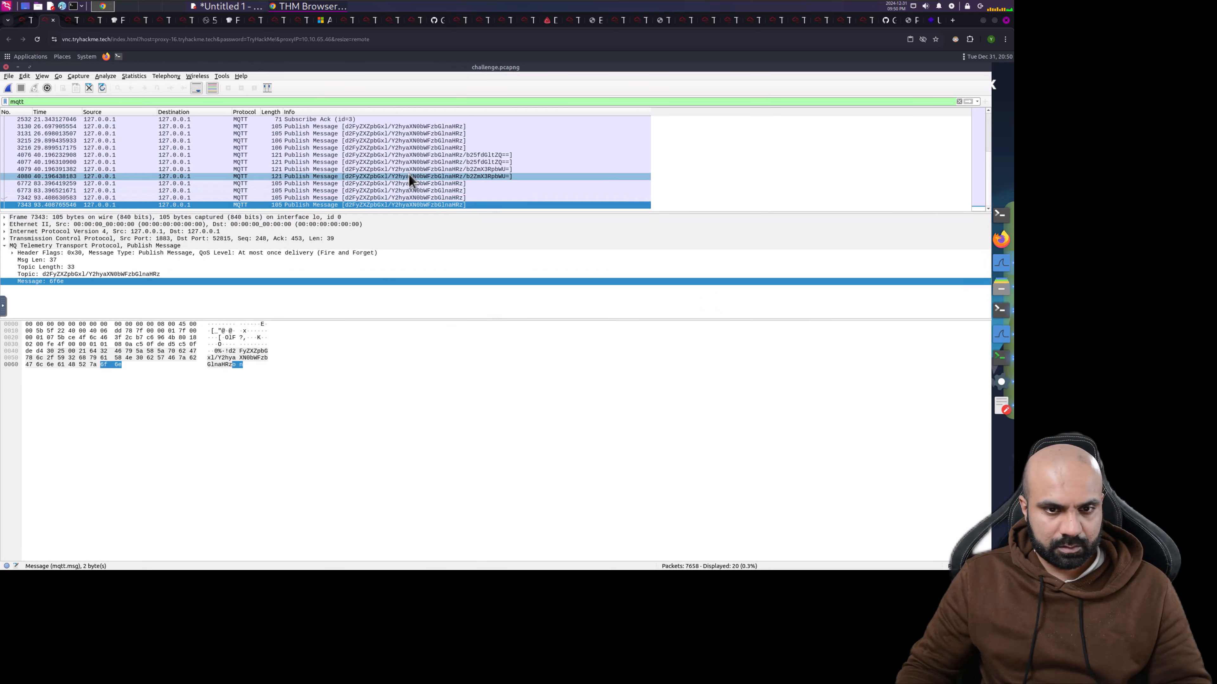
# - Inspect publish packet 4076, then select the Topic field of Subscribe Request packet 2529
pyautogui.click(398, 155)
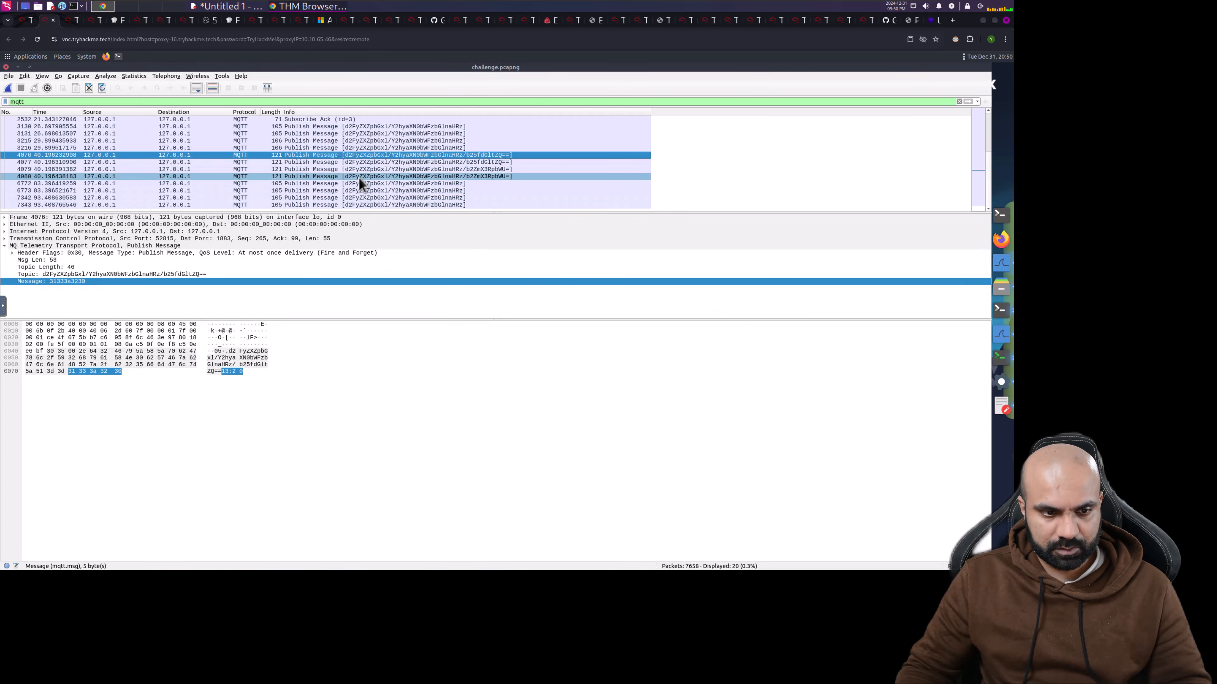
pyautogui.scroll(3, 381, 192)
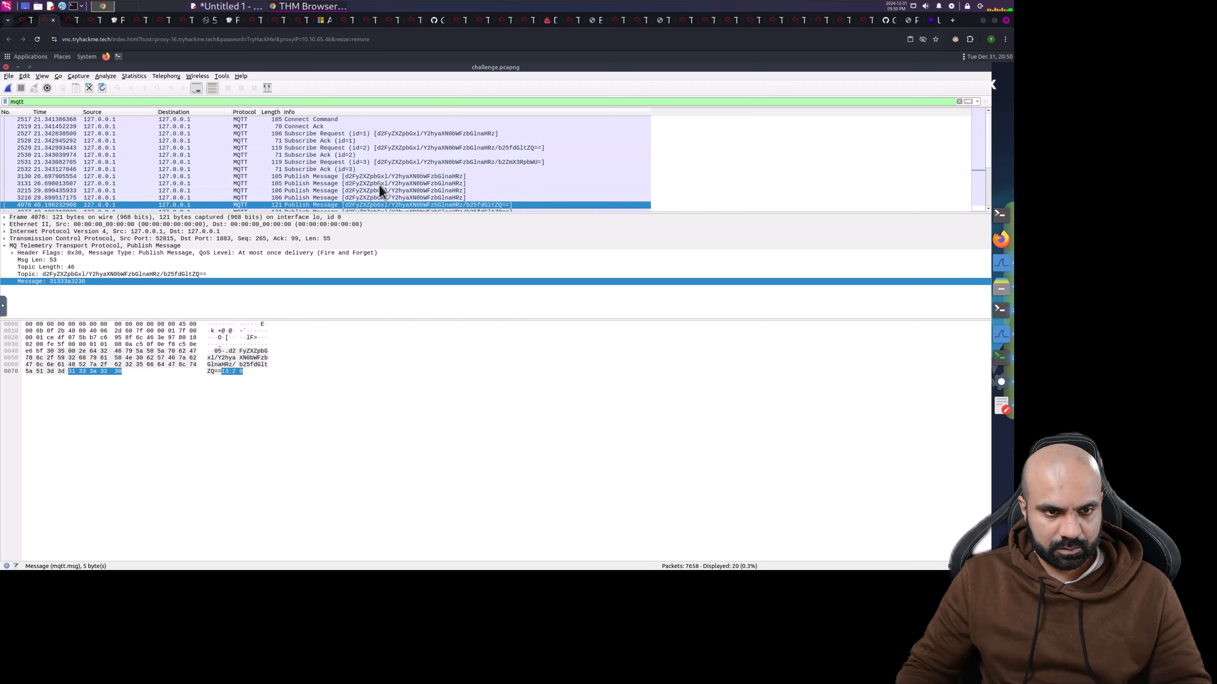
pyautogui.click(369, 149)
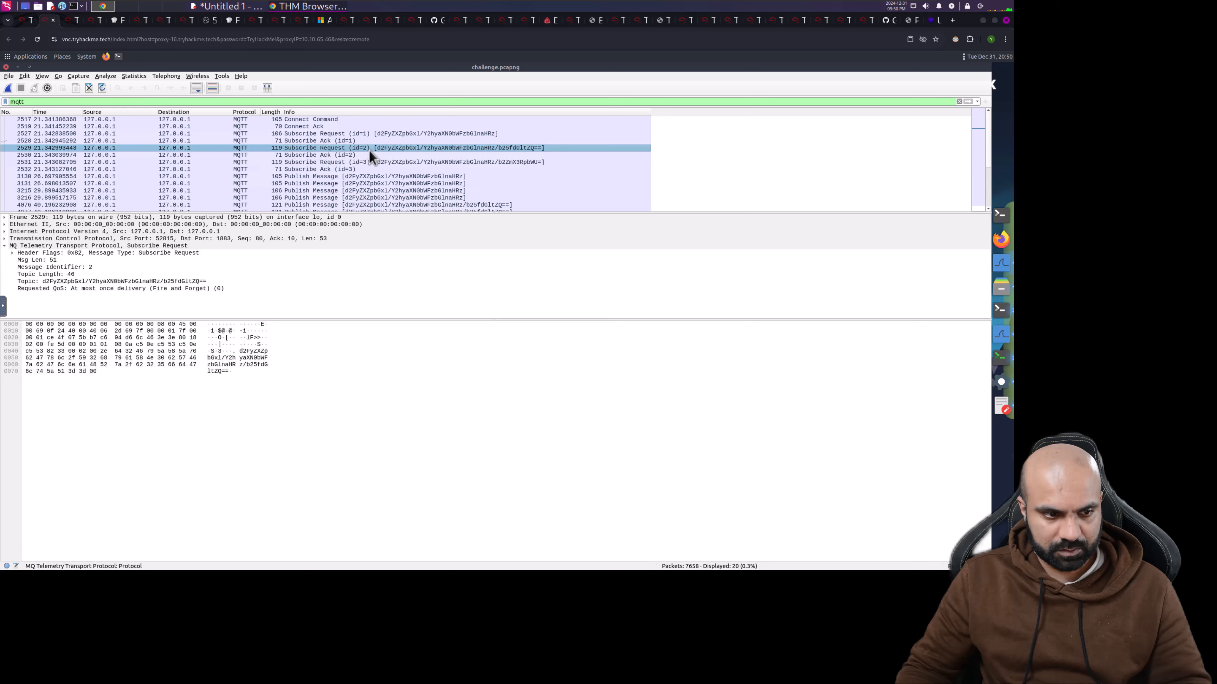
pyautogui.click(145, 282)
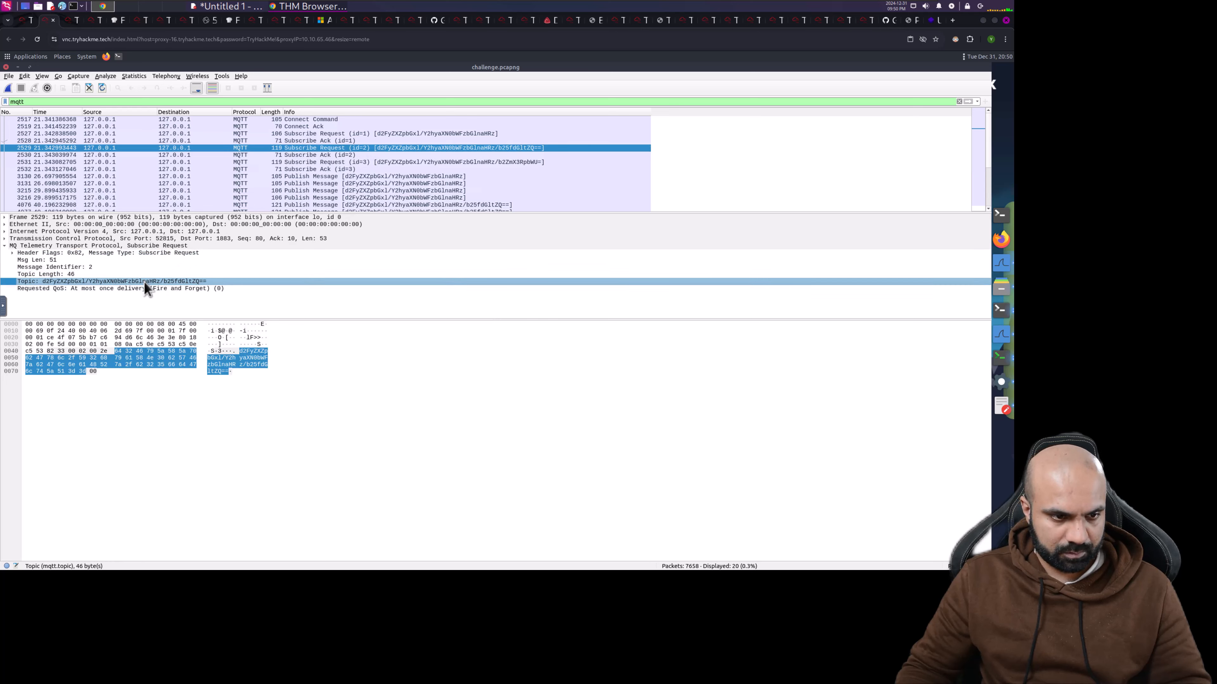
# - Copy packet 2529's base64 topic value to the clipboard and minimise Wireshark
pyautogui.rightClick(90, 289)
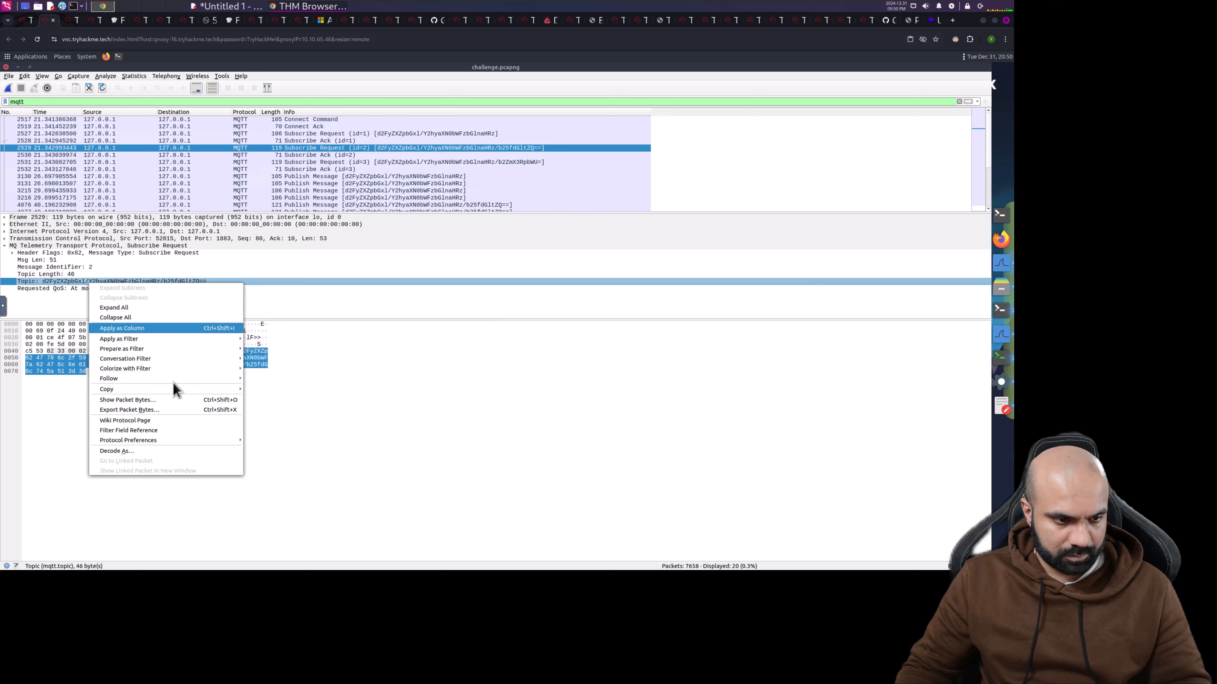
pyautogui.moveTo(222, 390)
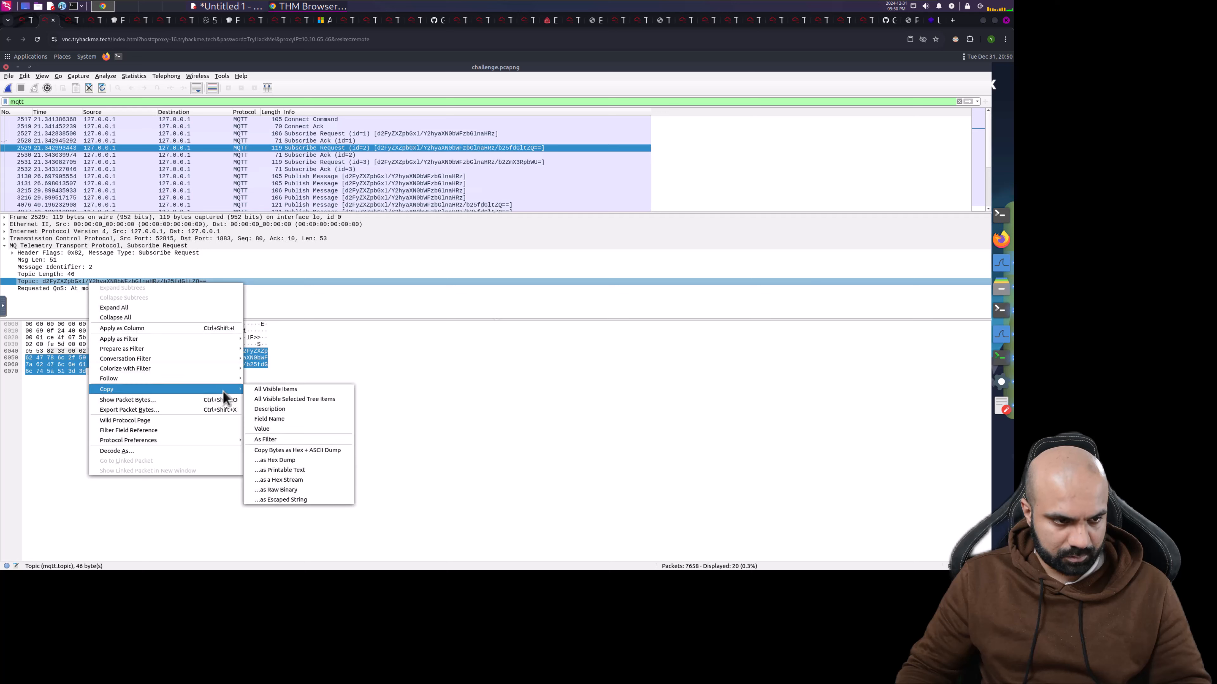
pyautogui.click(289, 428)
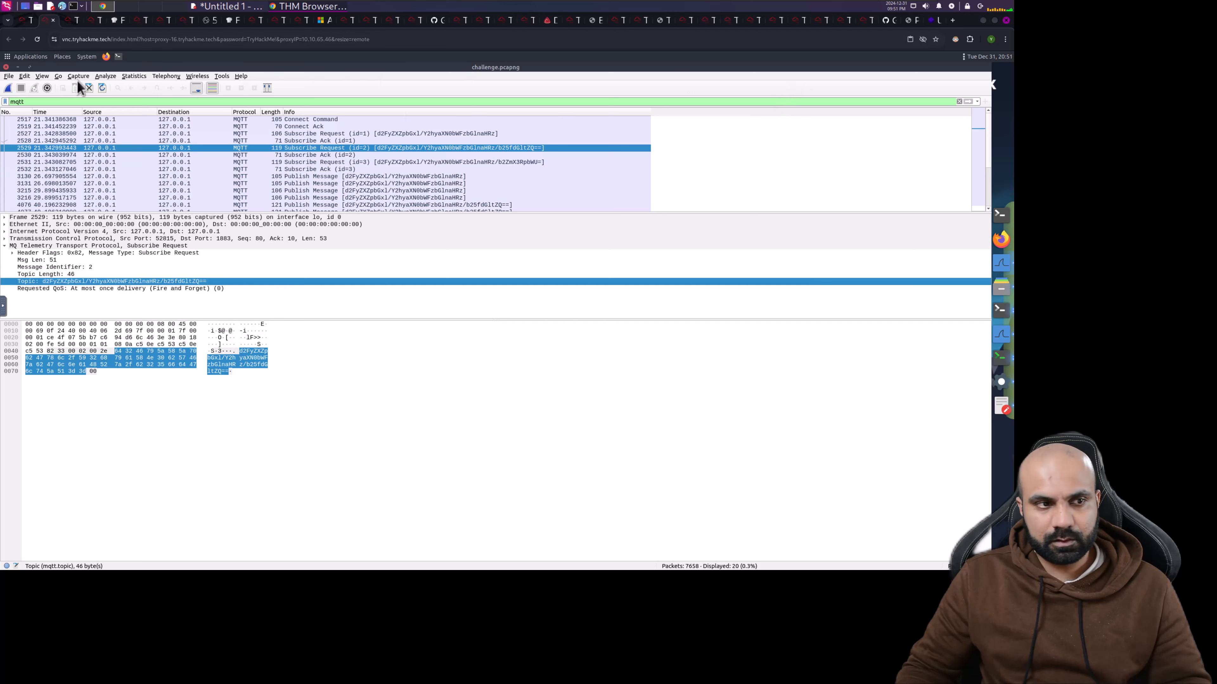
pyautogui.click(18, 67)
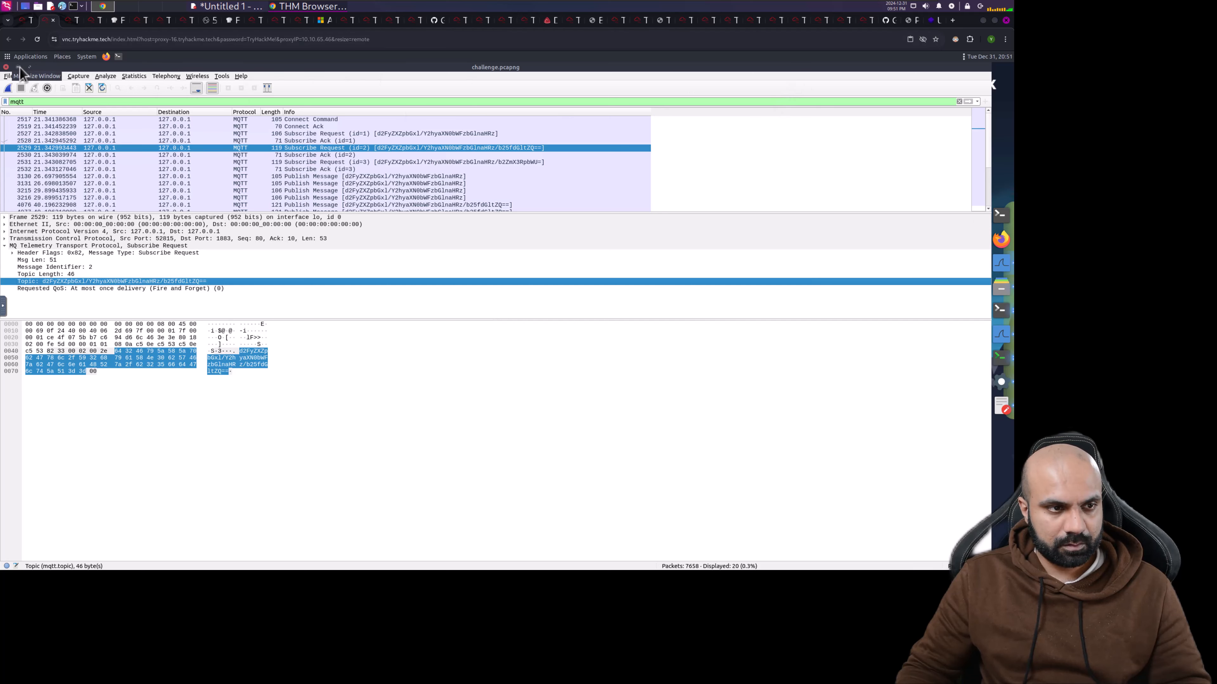
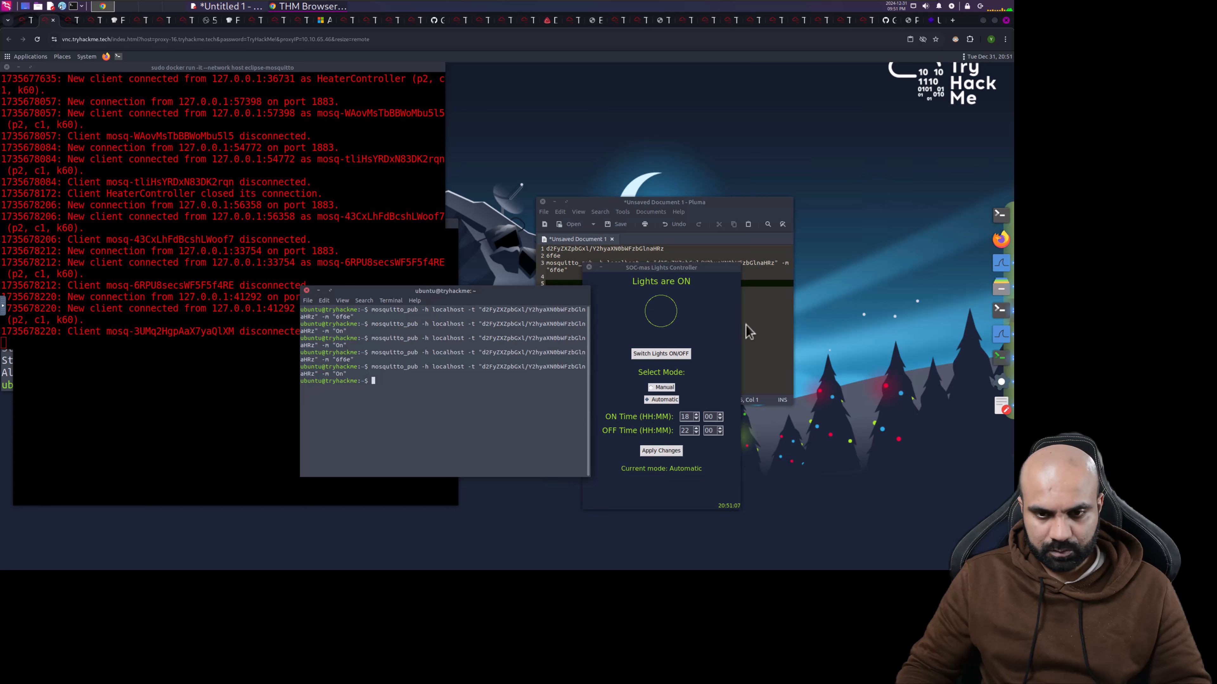
# - Bring the Pluma notes window in front of the lights controller
pyautogui.click(761, 324)
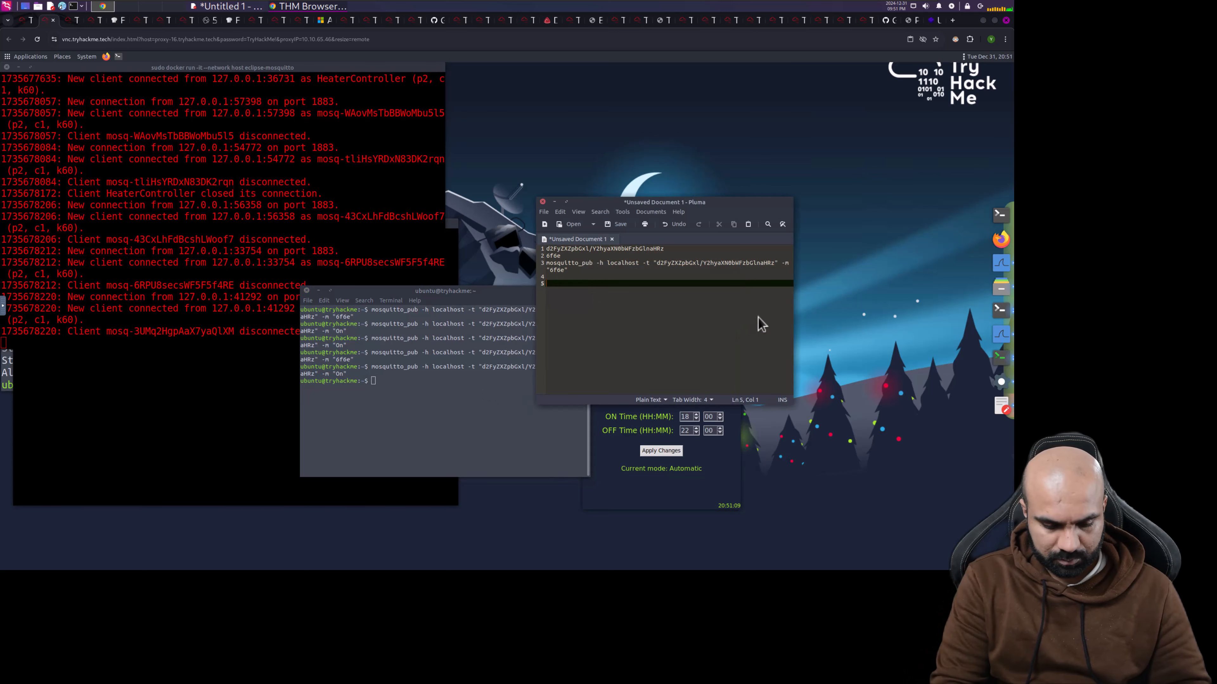
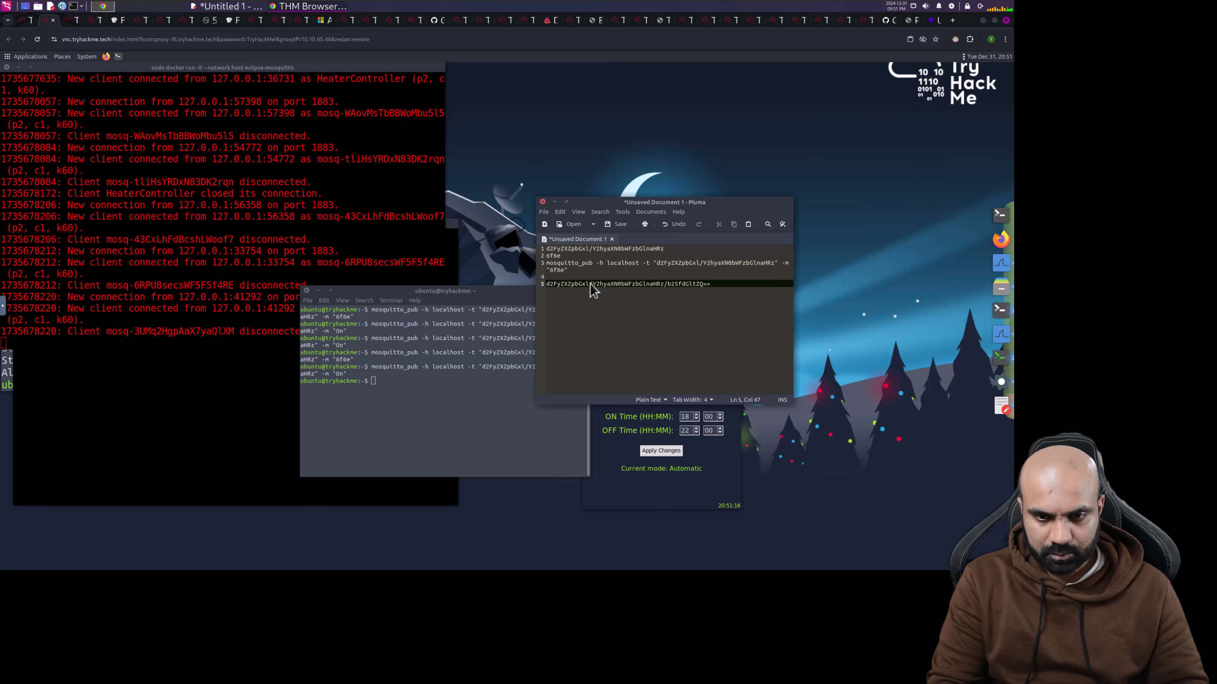
# - Duplicate the mosquitto_pub command line onto the empty line above the b25fdGltZQ== topic string
pyautogui.press('Up')
pyautogui.press('Up')
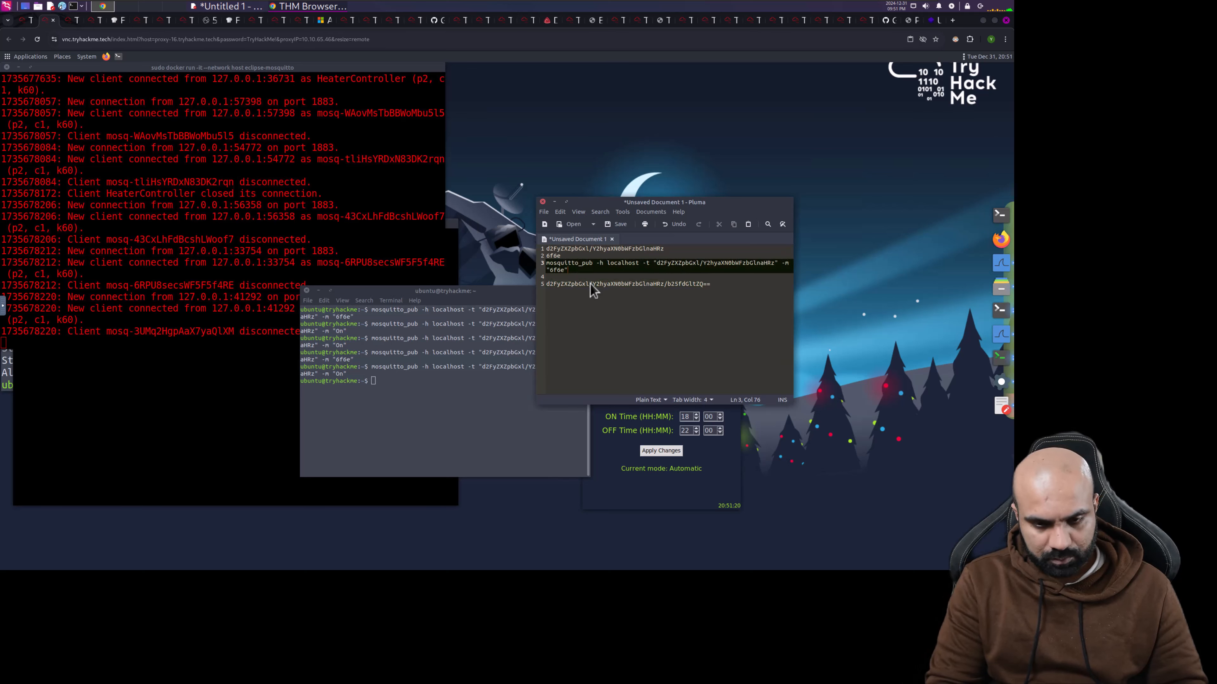
pyautogui.hotkey('shift', 'Home')
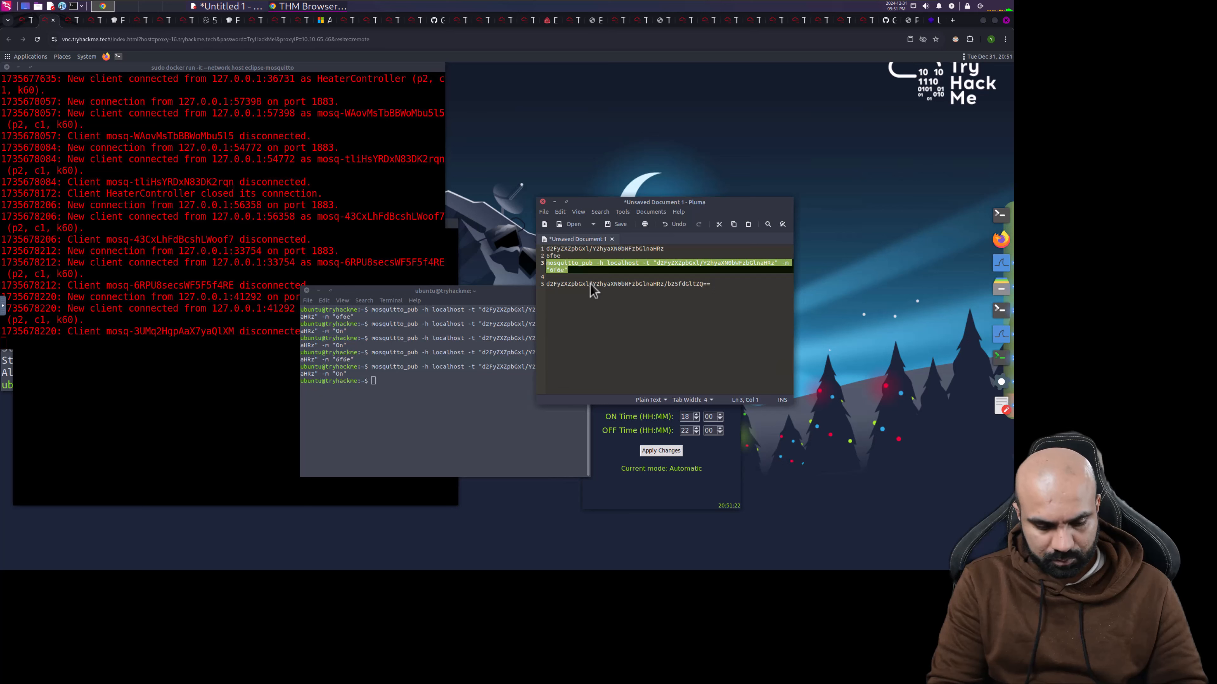
pyautogui.press('Down')
pyautogui.press('Down')
pyautogui.press('Up')
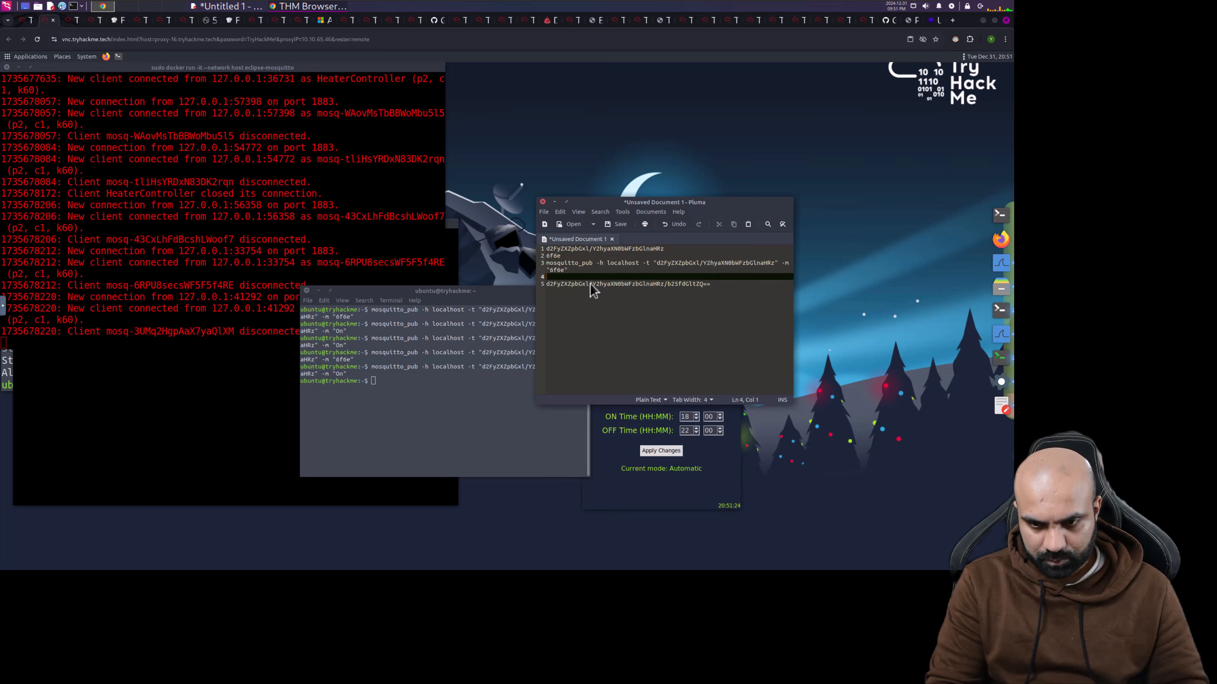
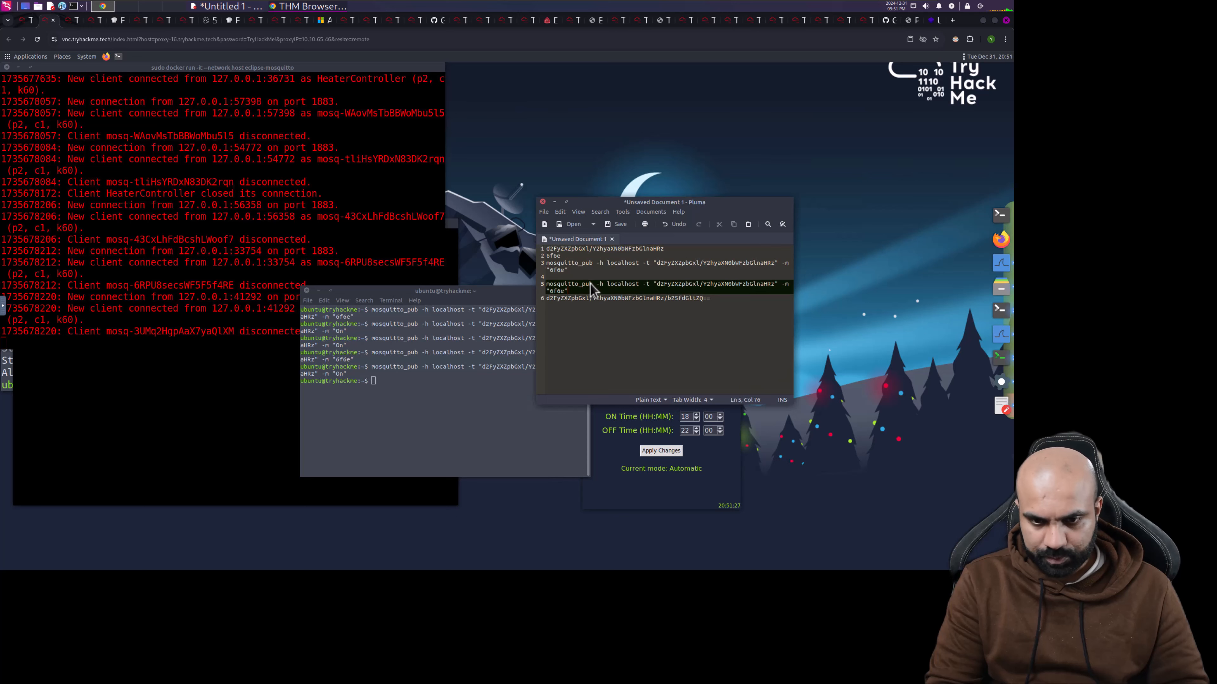
# - Cut the new encoded topic string from line 6 of the notes, leaving that line empty
pyautogui.press('Right')
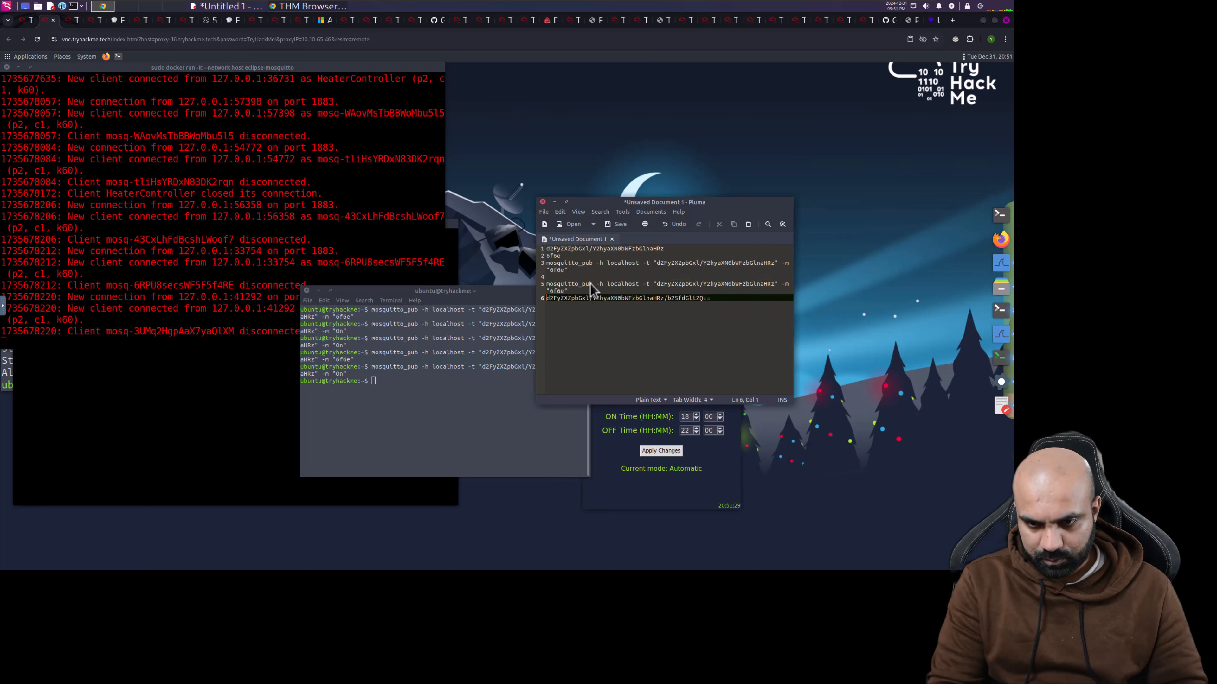
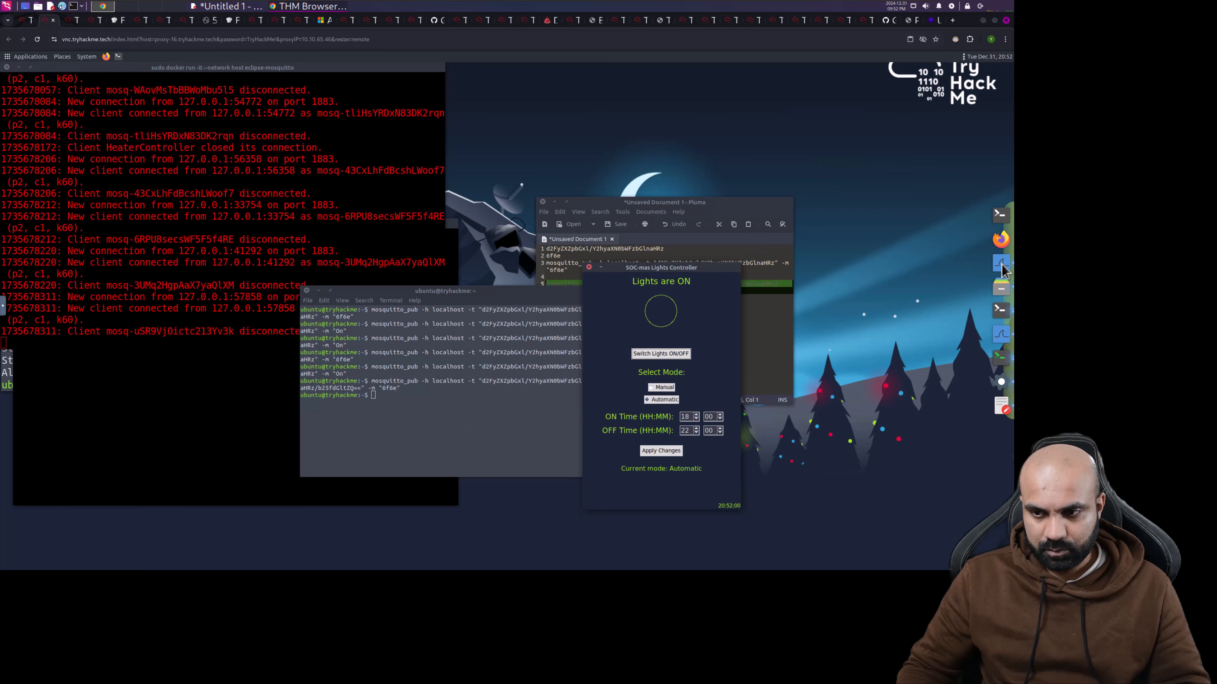
# - View and then close the hint for the flag question on the room's task page
pyautogui.click(22, 20)
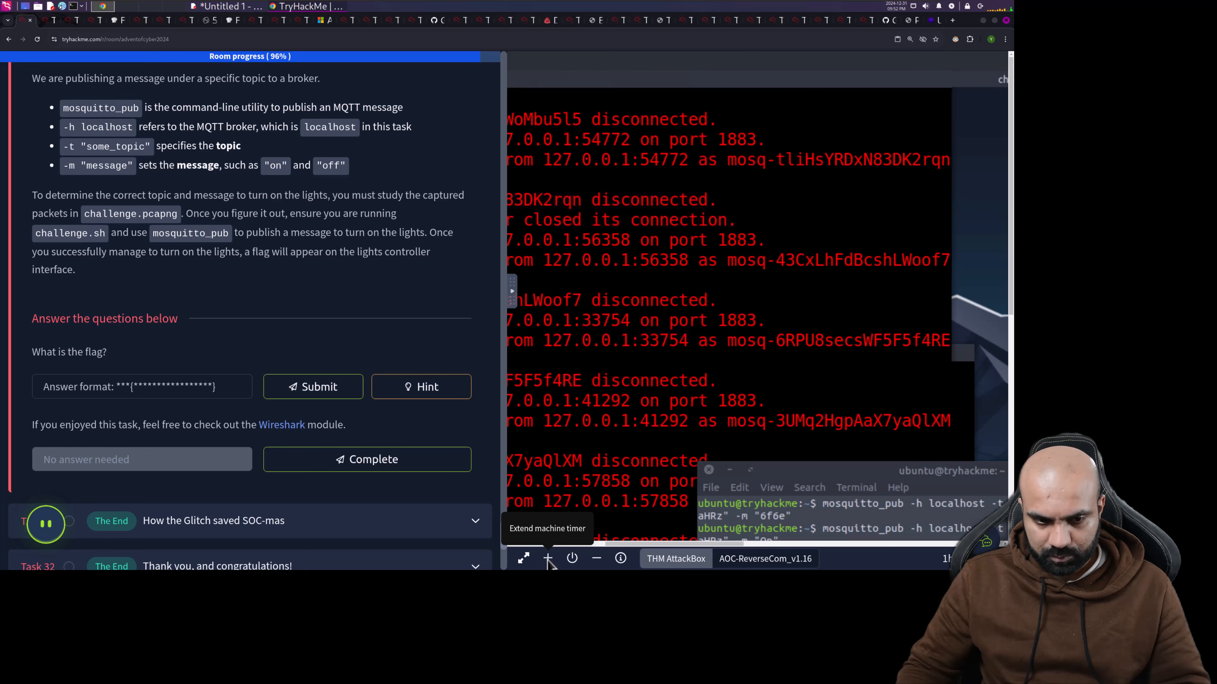
pyautogui.scroll(-2, 305, 349)
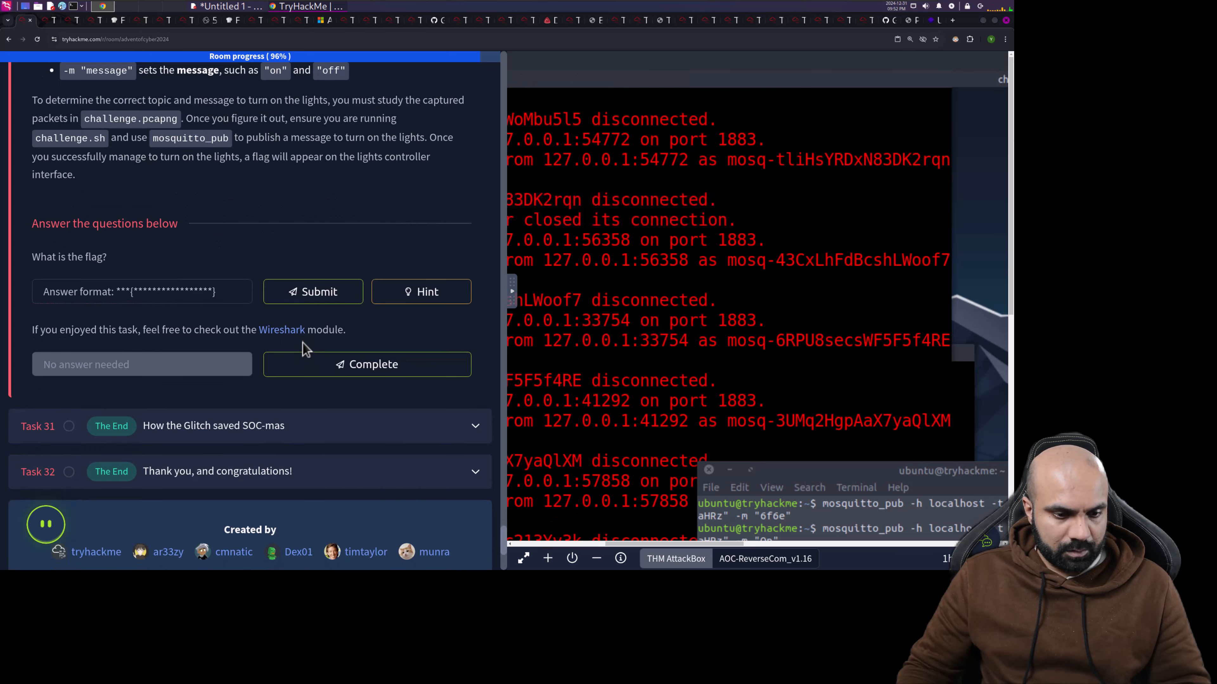
pyautogui.click(420, 302)
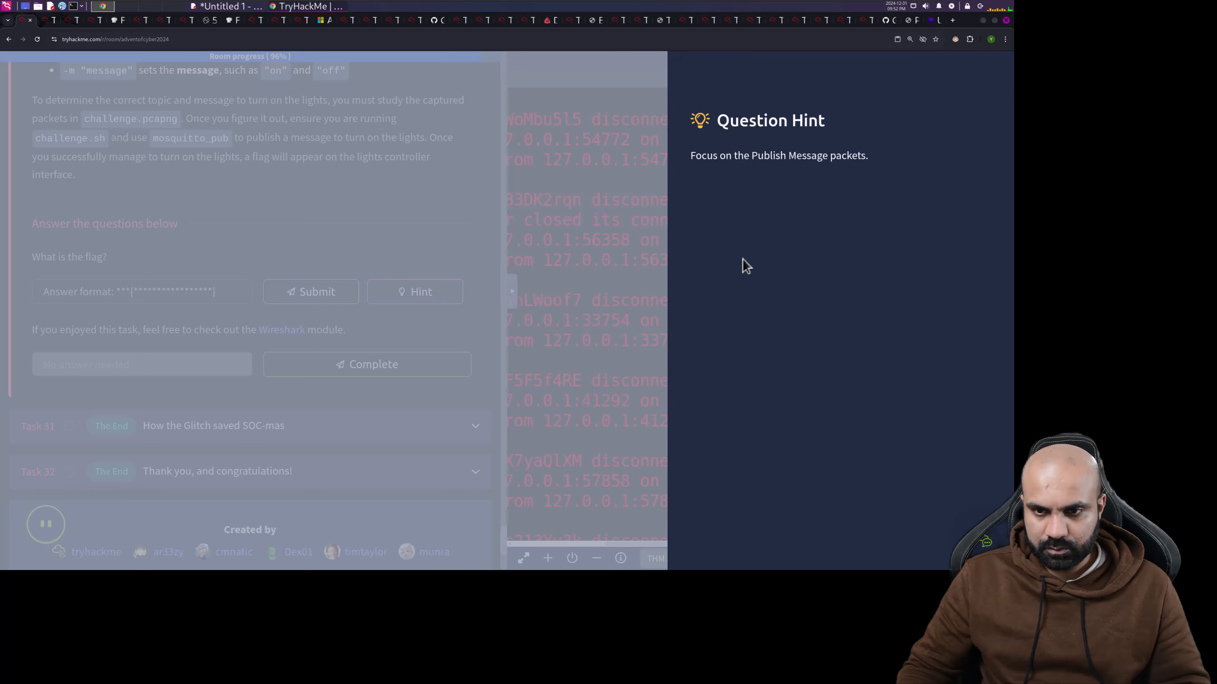
pyautogui.click(457, 207)
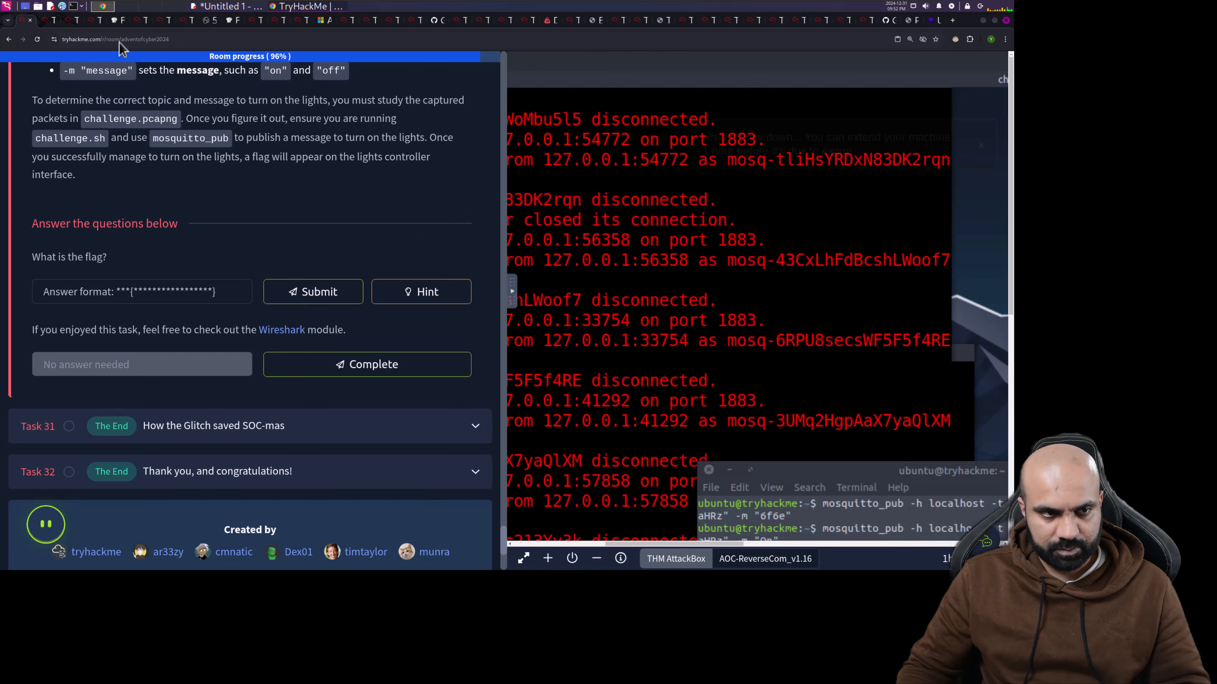
# - Reload the AttackBox remote desktop so the lights controller reappears showing 'Lights are OFF'
pyautogui.click(45, 20)
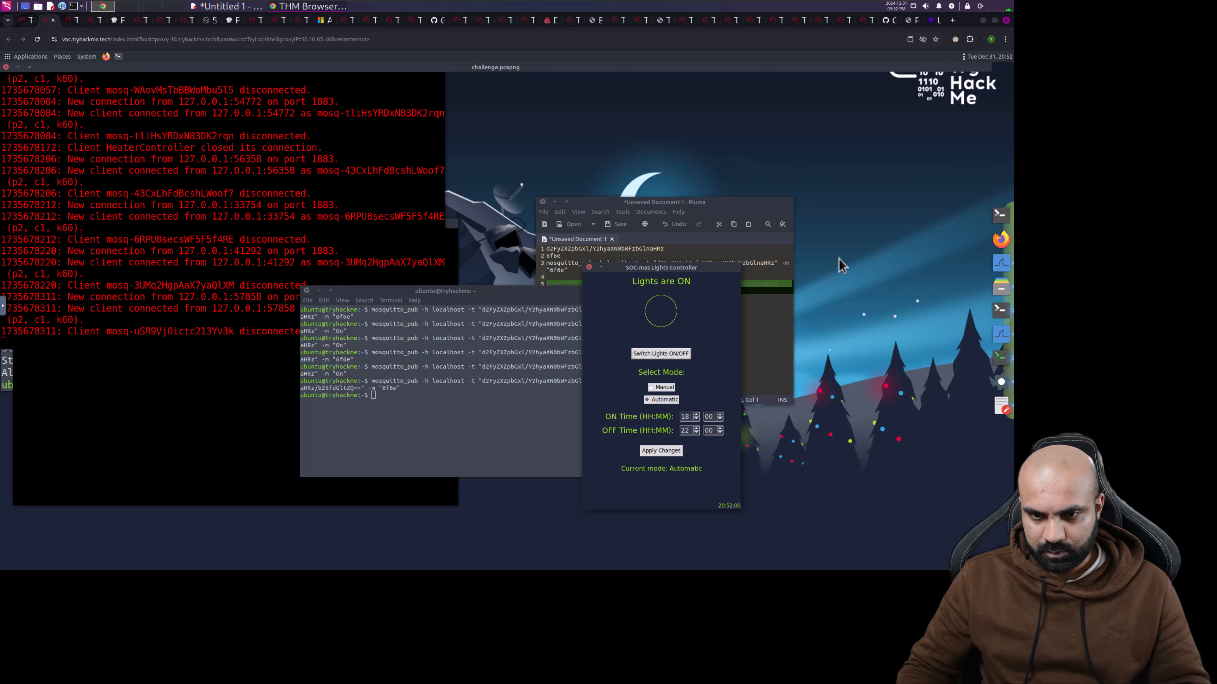
pyautogui.click(37, 39)
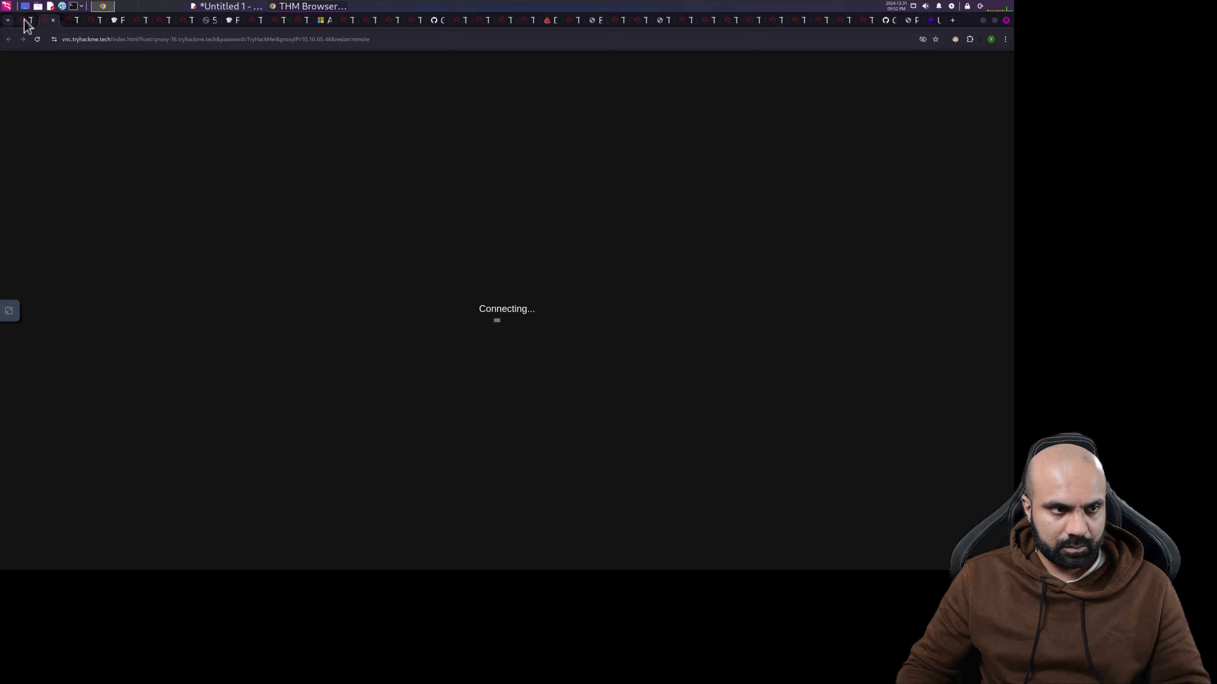
pyautogui.moveTo(26, 25)
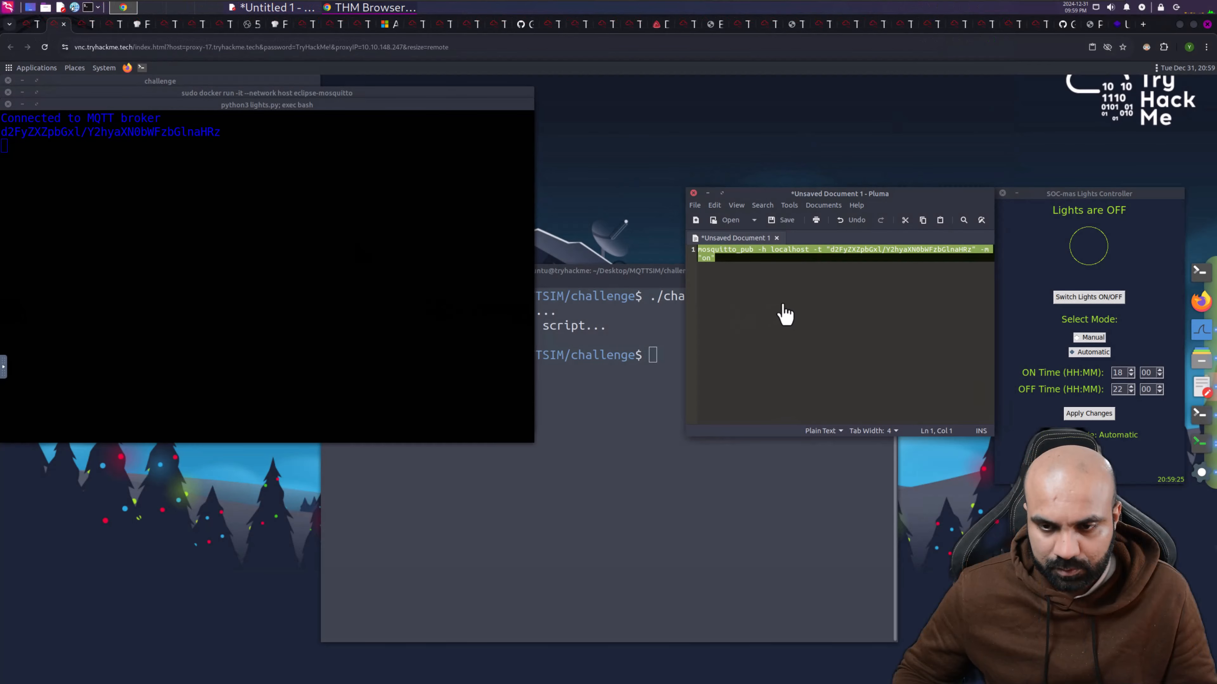
# - Copy the saved mosquitto_pub 'on' command from Pluma and run it in the terminal
pyautogui.click(705, 259)
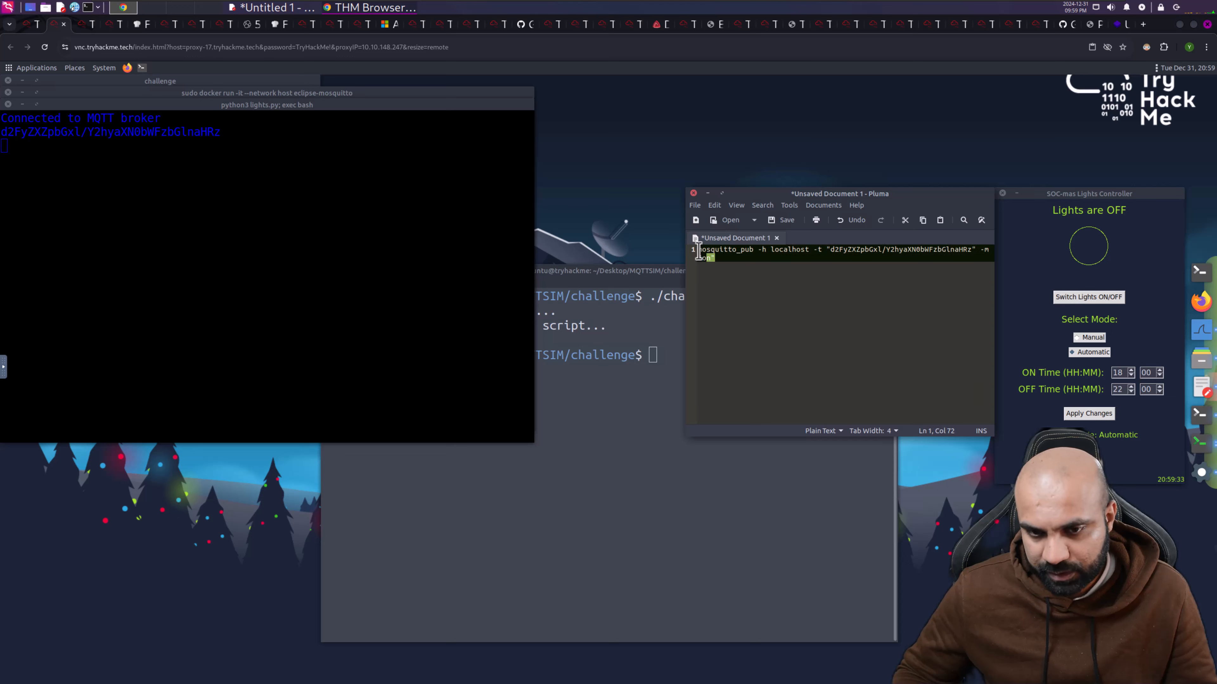
pyautogui.hotkey('ctrl', 'a')
pyautogui.rightClick(705, 255)
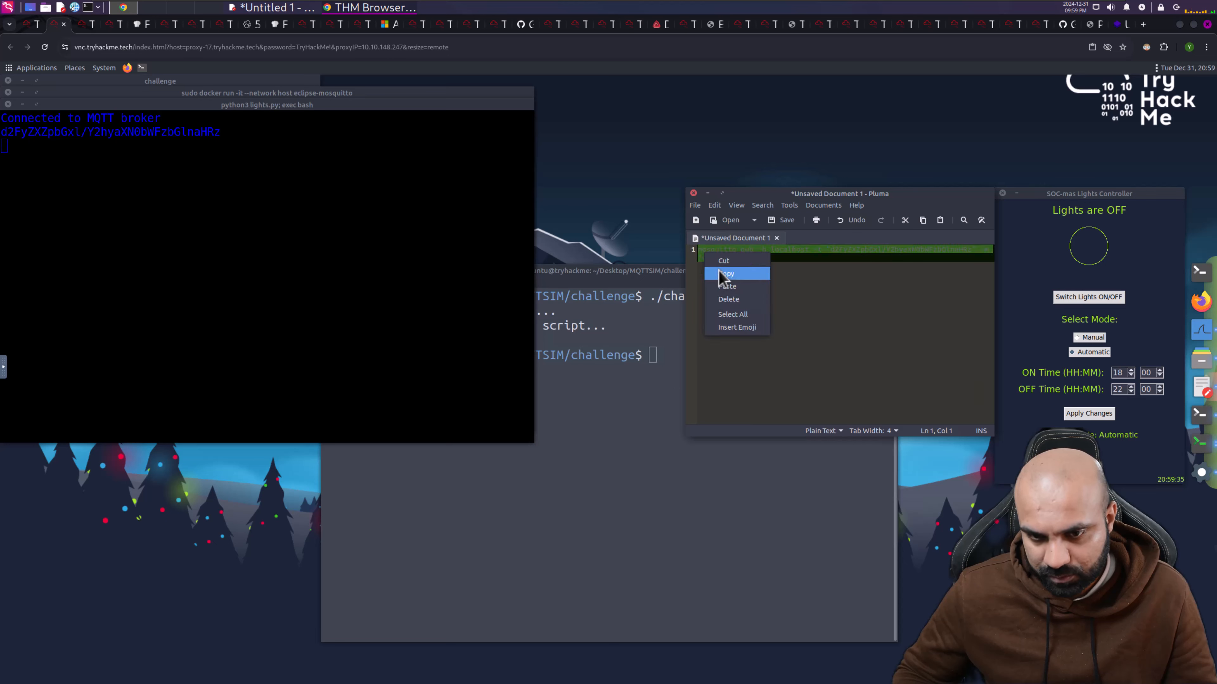
pyautogui.click(724, 274)
pyautogui.click(651, 424)
pyautogui.rightClick(651, 424)
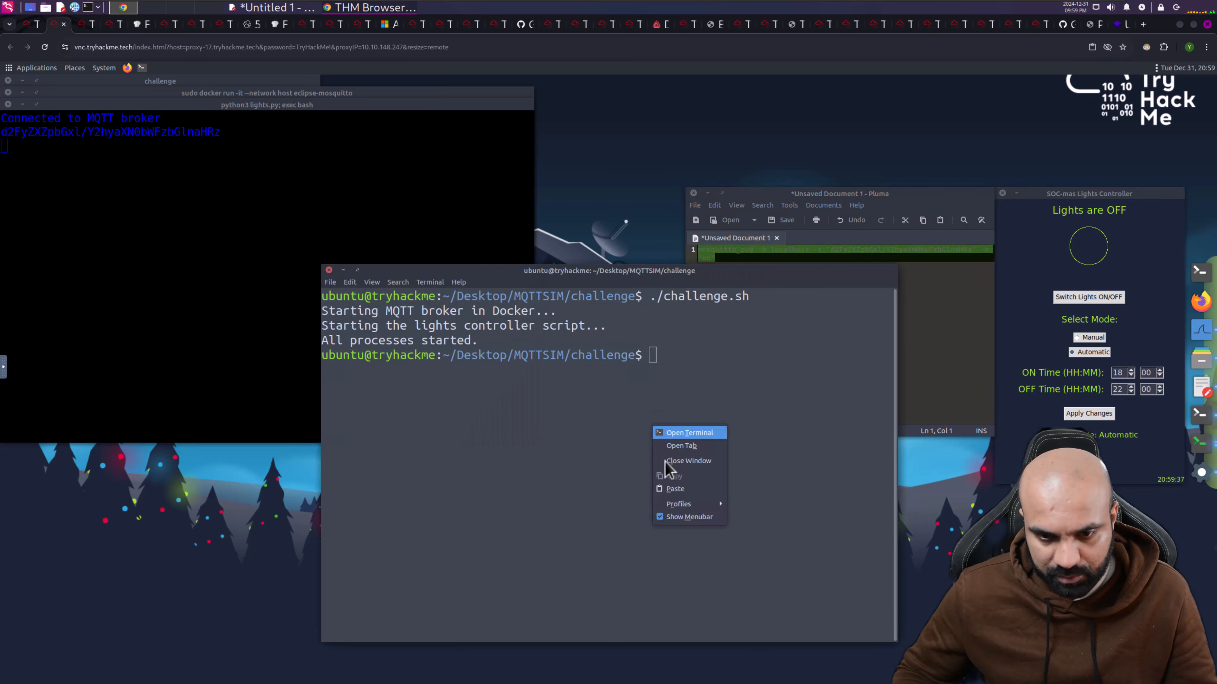
pyautogui.click(673, 495)
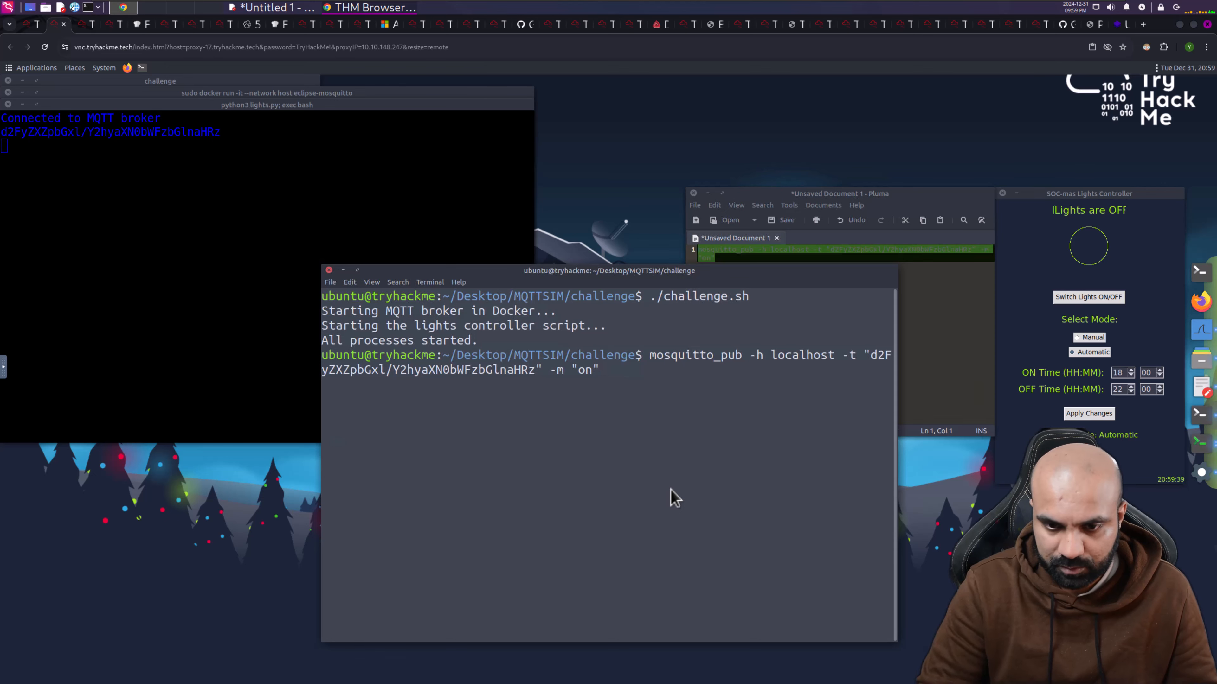
pyautogui.press('Return')
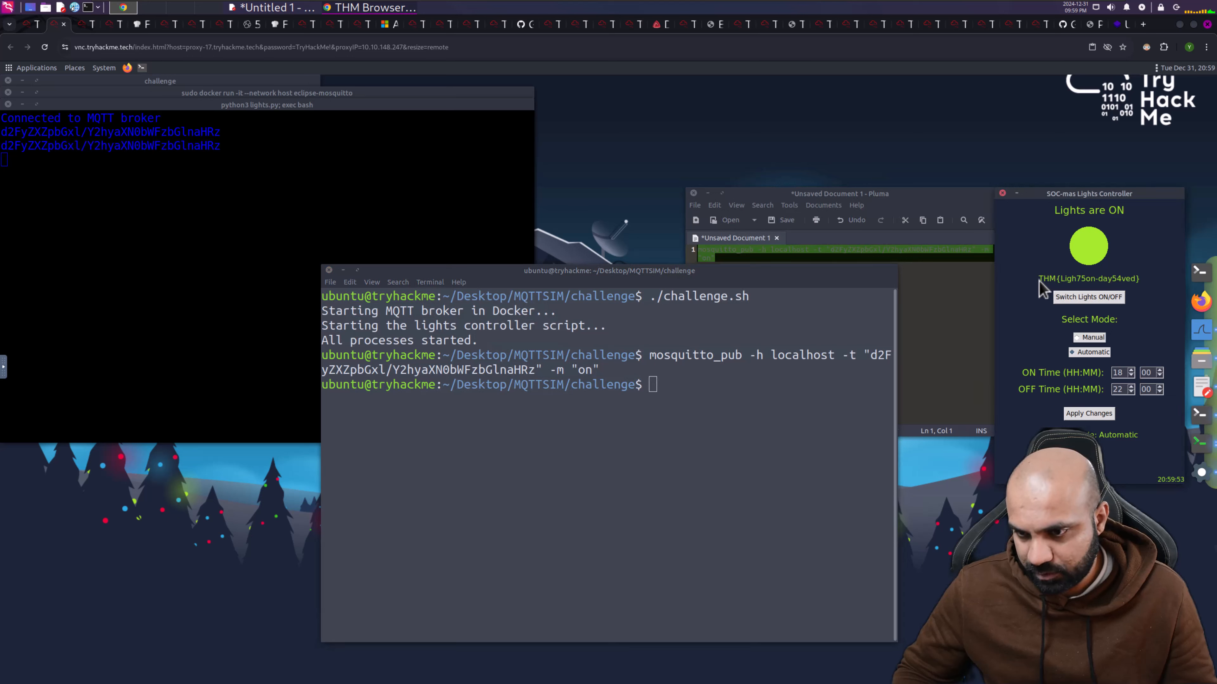
pyautogui.click(914, 281)
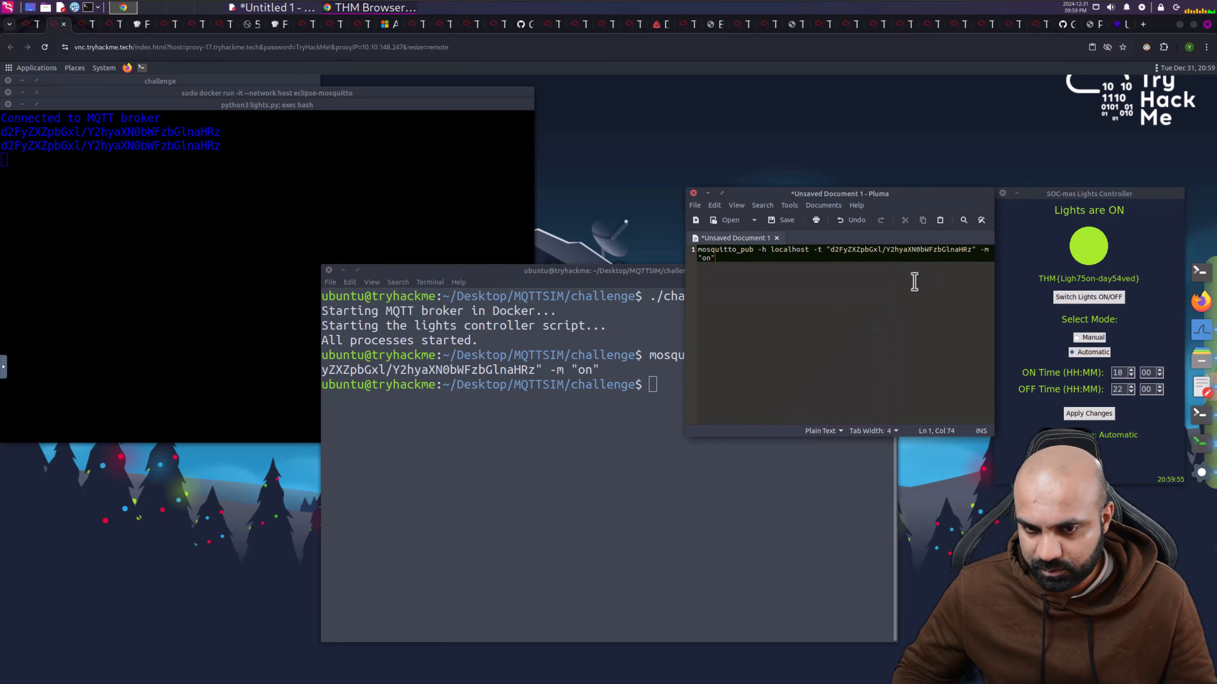
pyautogui.press('Return')
pyautogui.press('Return')
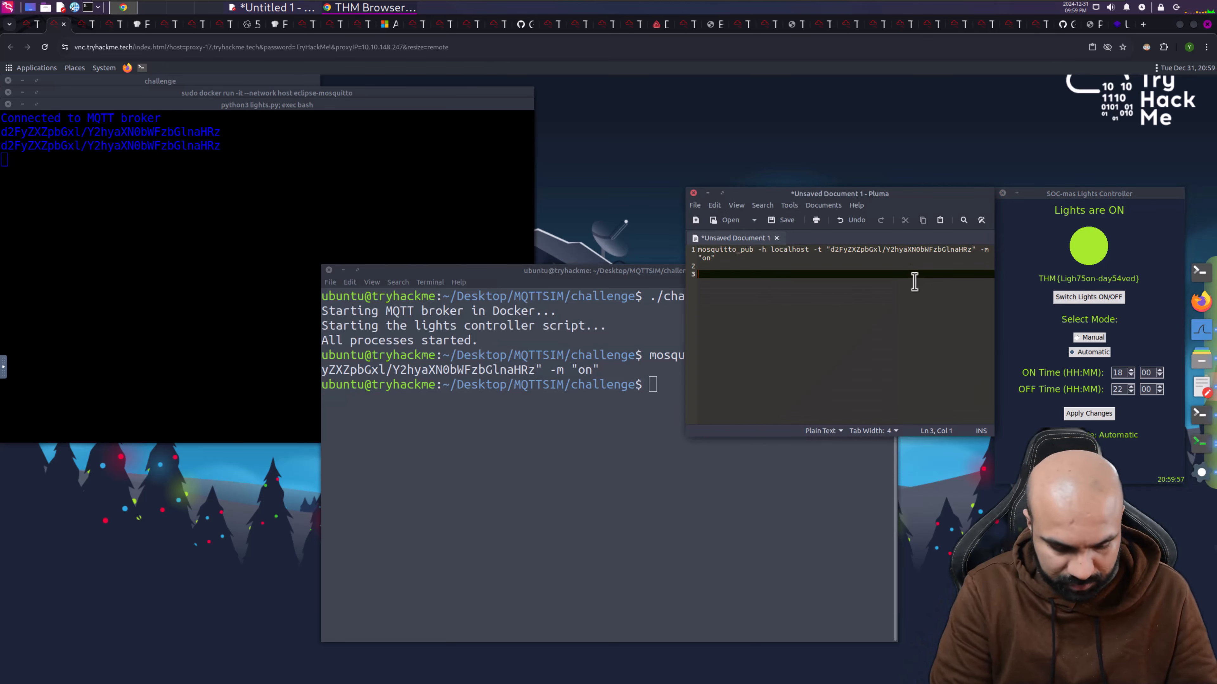
pyautogui.write('THM')
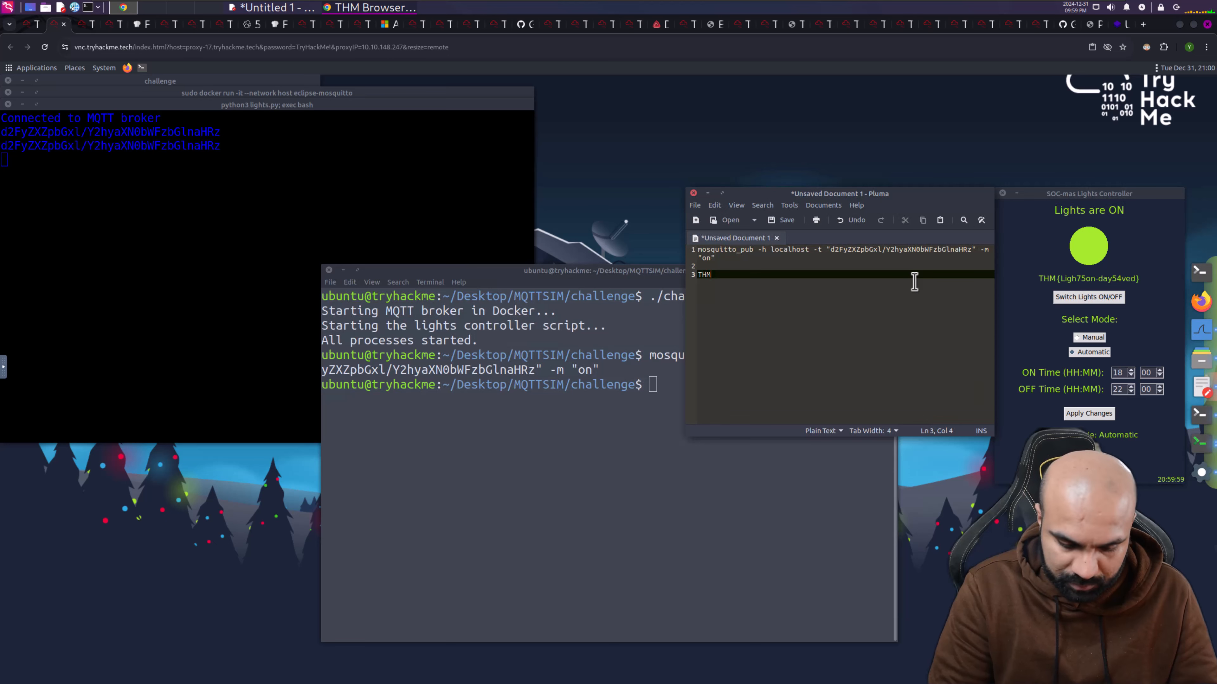
pyautogui.write('{L')
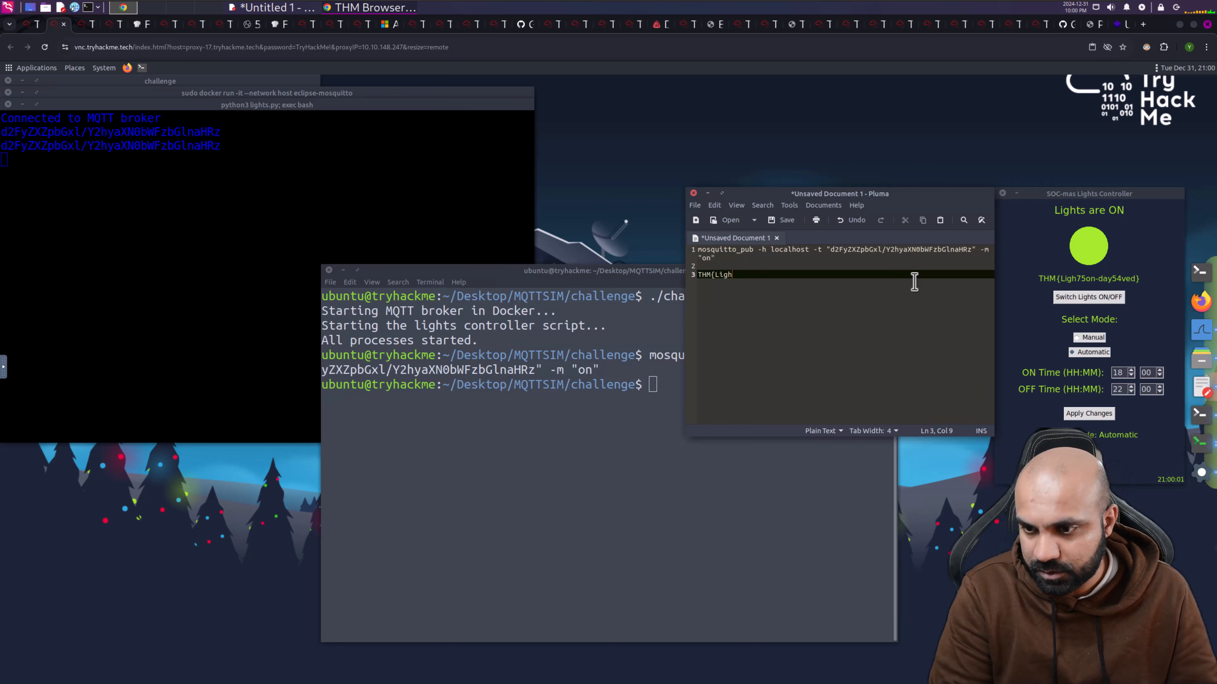
pyautogui.write('igh')
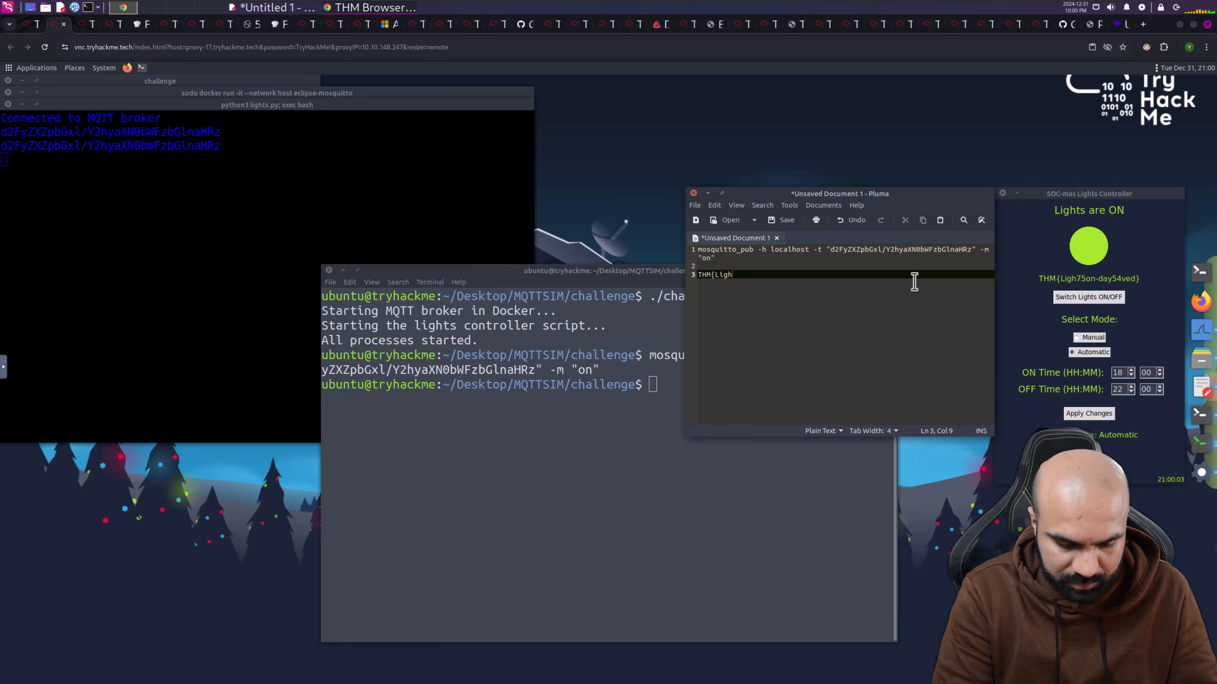
pyautogui.write('75on-')
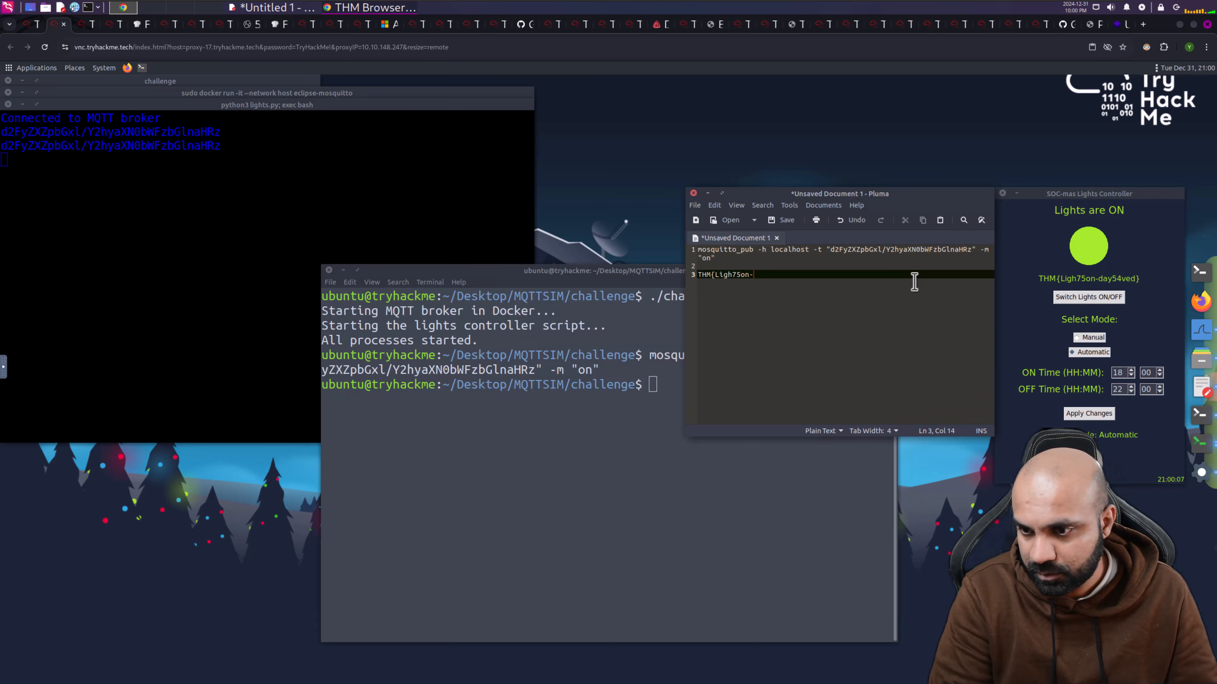
pyautogui.write('day64')
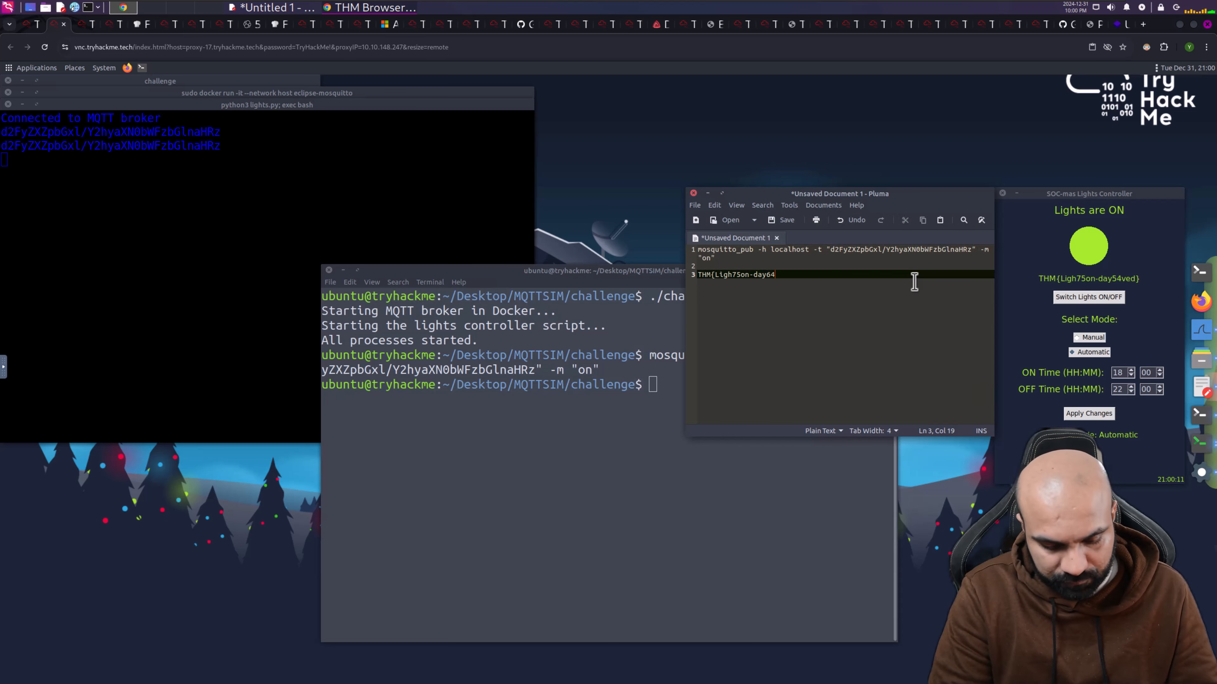
pyautogui.write('ved}')
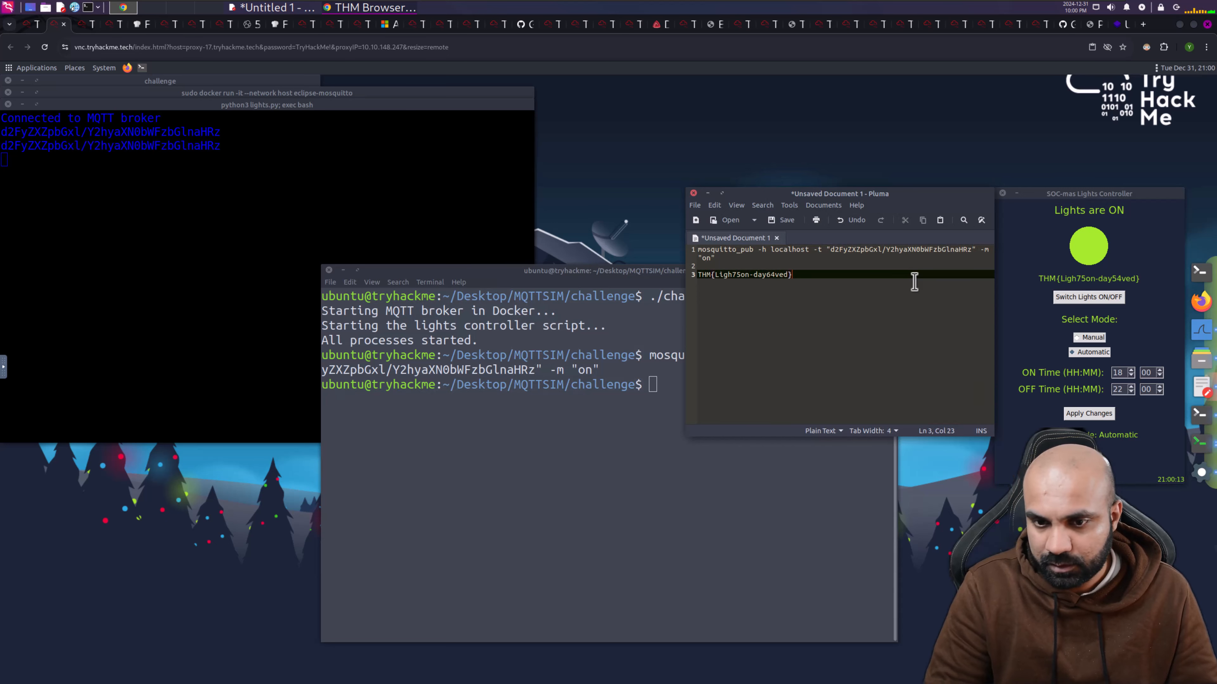
pyautogui.hotkey('shift', 'Home')
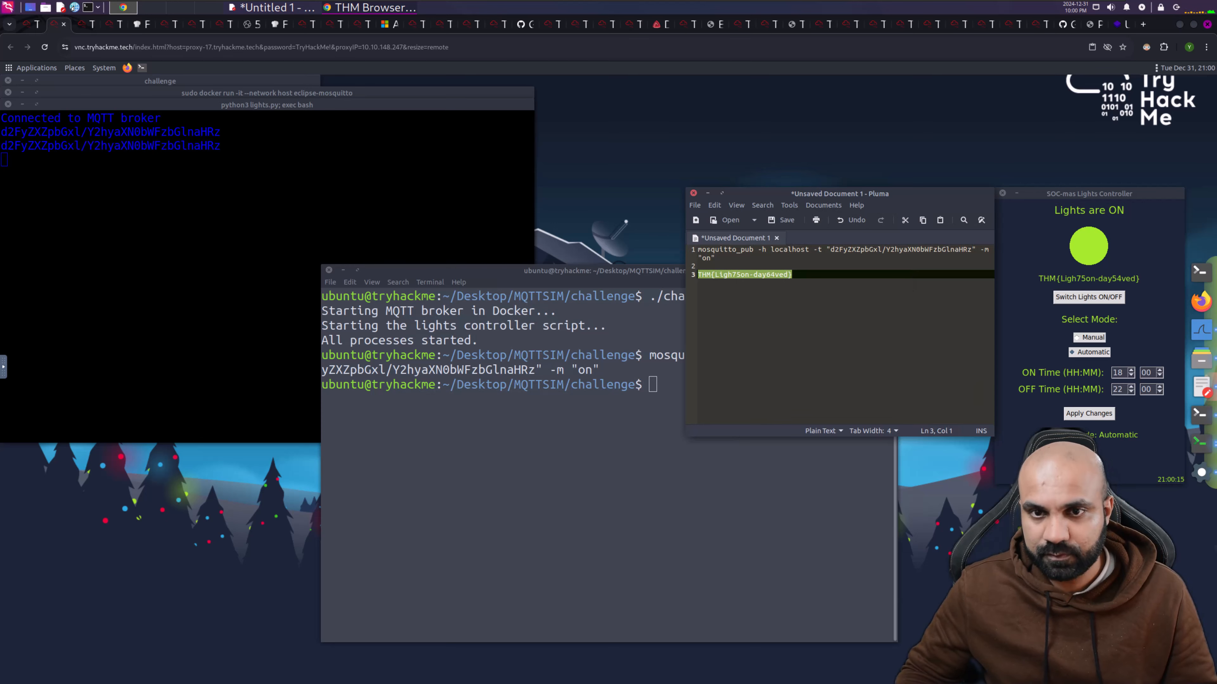
# - Paste the noted flag into the answer box, change the wrong digit to 5, and submit it
pyautogui.click(31, 25)
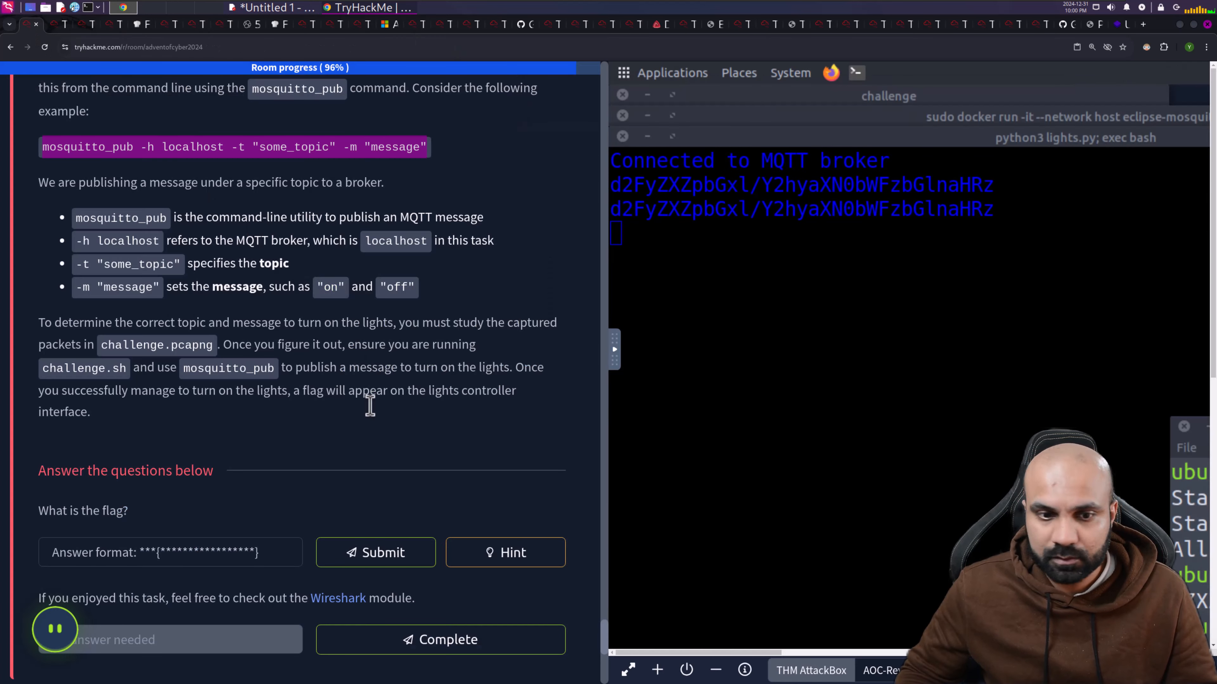
pyautogui.click(244, 556)
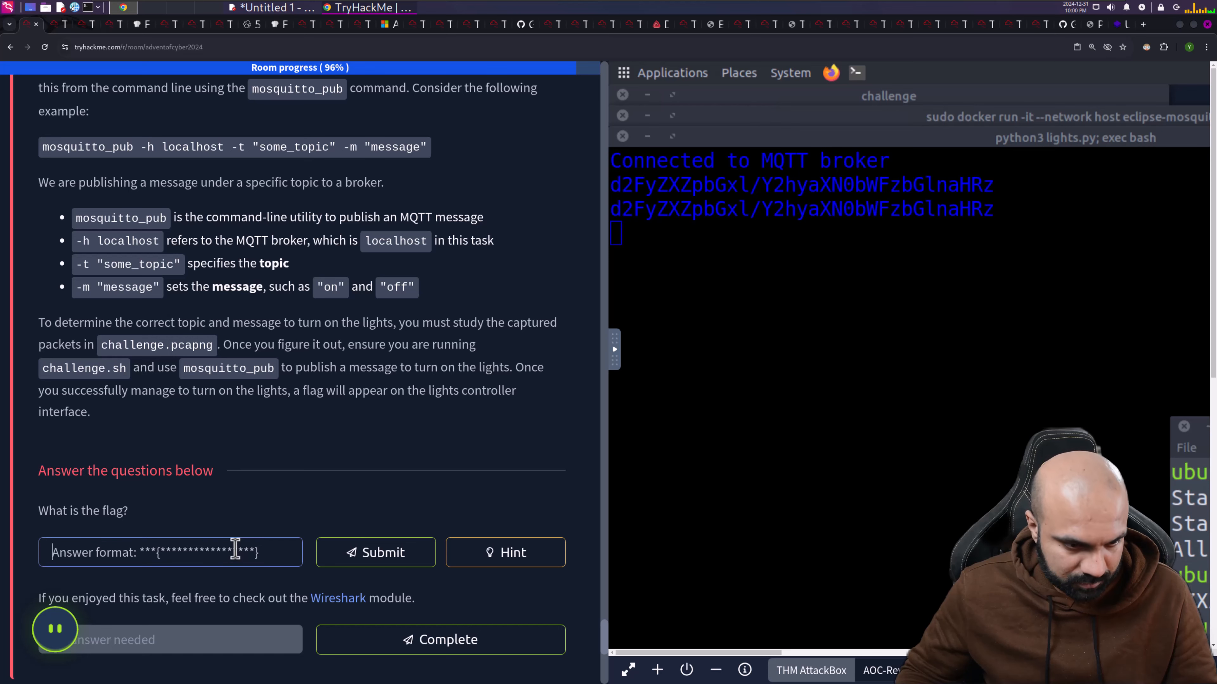
pyautogui.rightClick(237, 553)
pyautogui.click(273, 367)
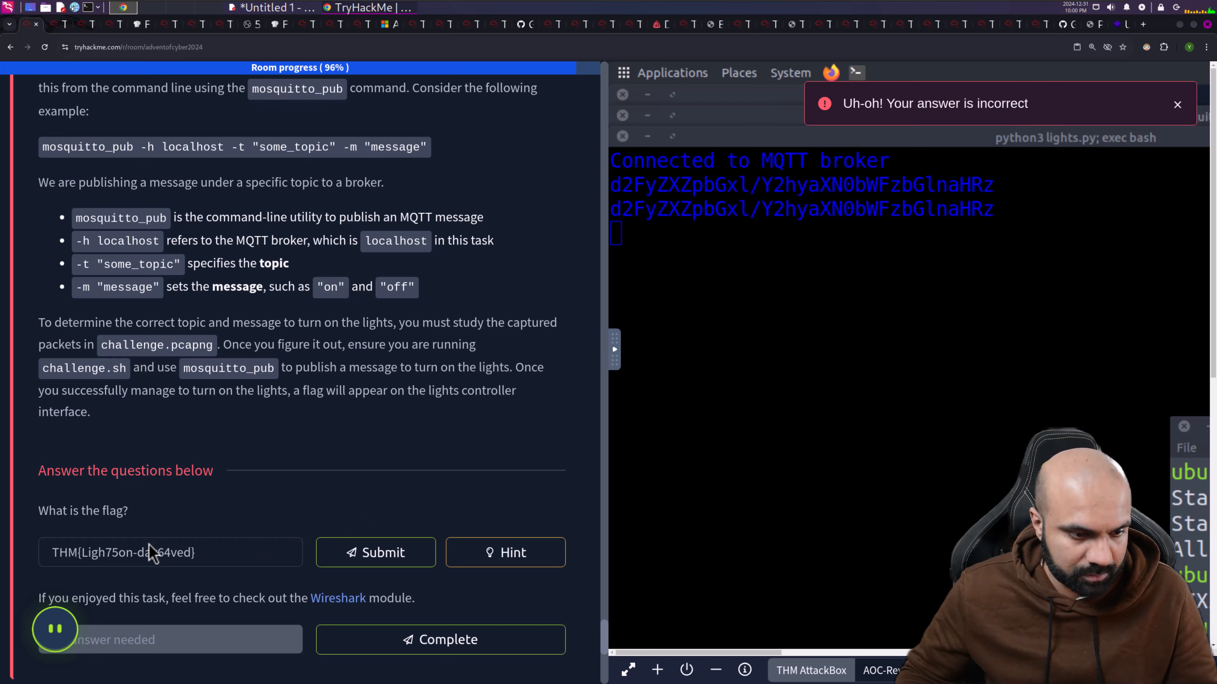
pyautogui.click(162, 554)
pyautogui.press('BackSpace')
pyautogui.write('5')
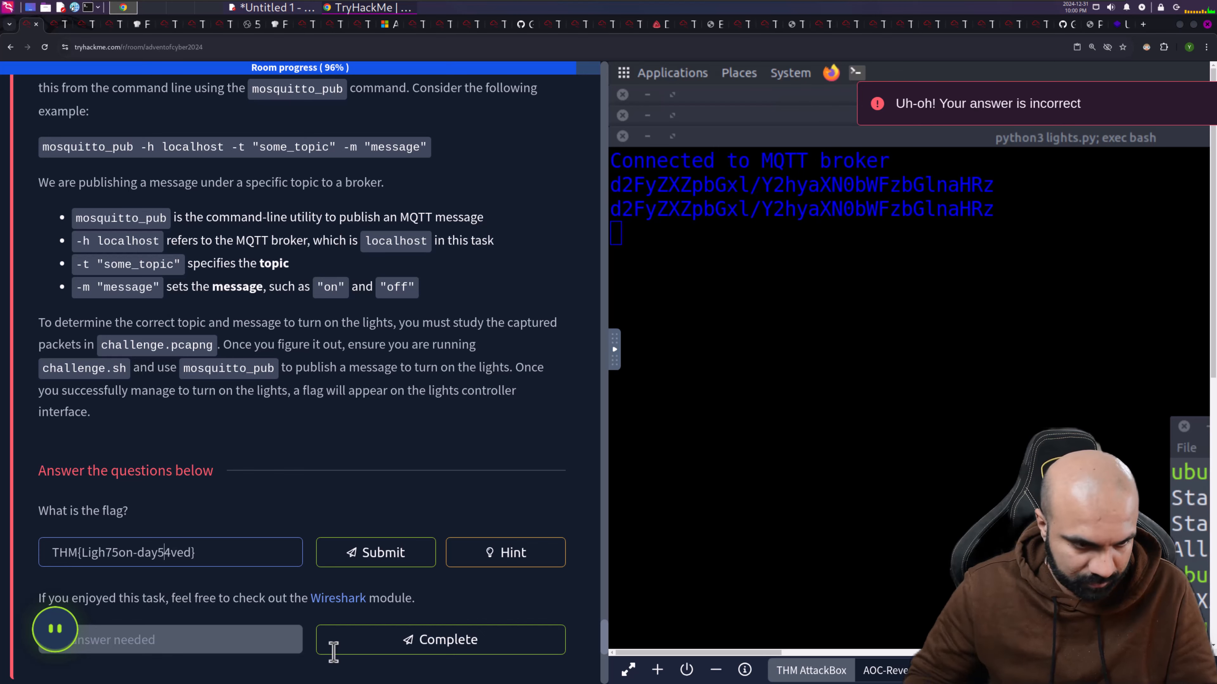
pyautogui.click(413, 563)
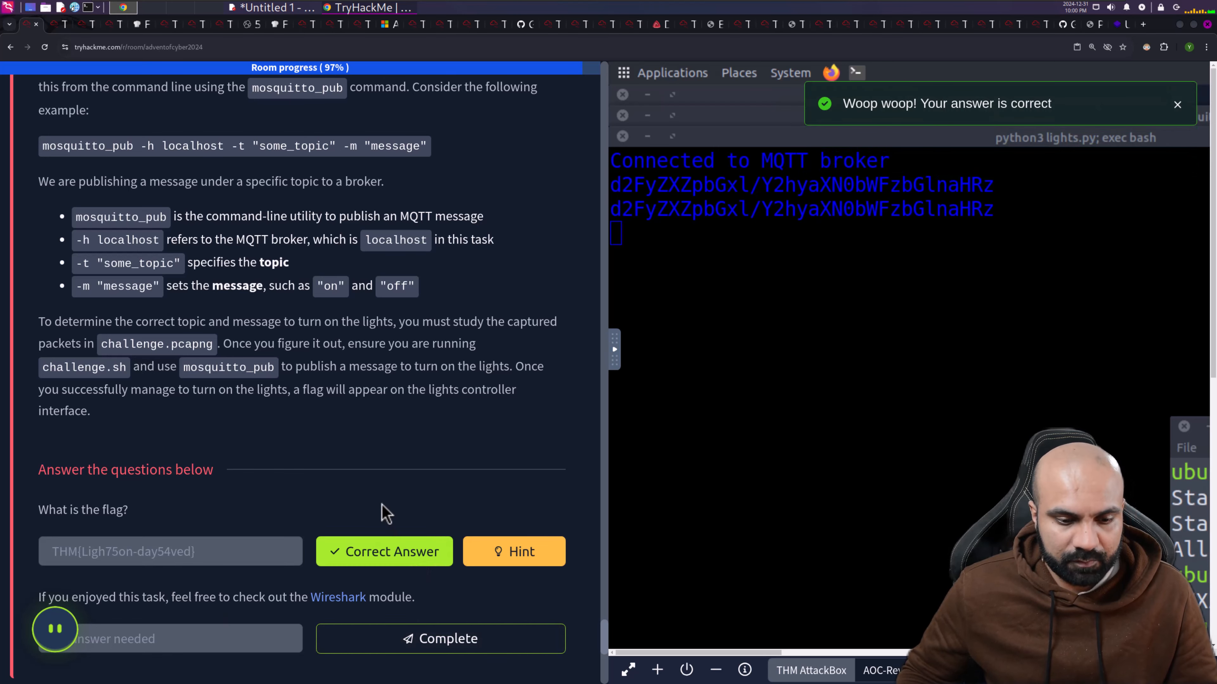
# - Mark the lights task complete and expand Task 31, 'How the Glitch saved SOC-mas'
pyautogui.scroll(-3, 386, 513)
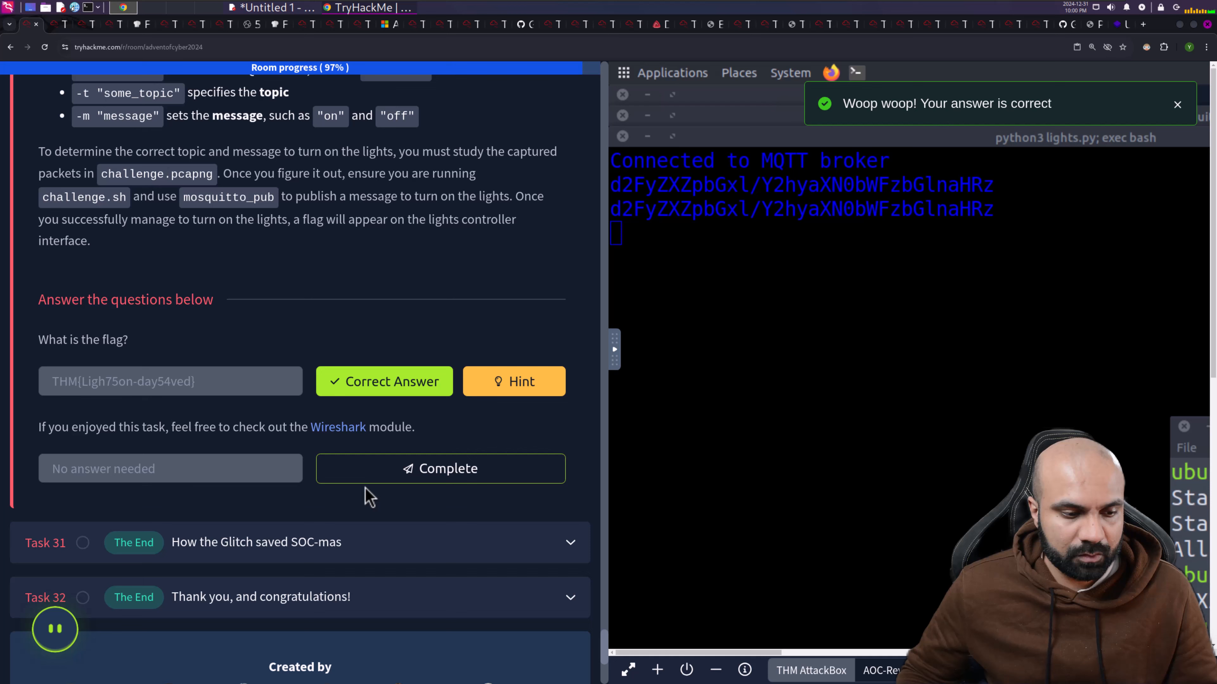
pyautogui.click(376, 473)
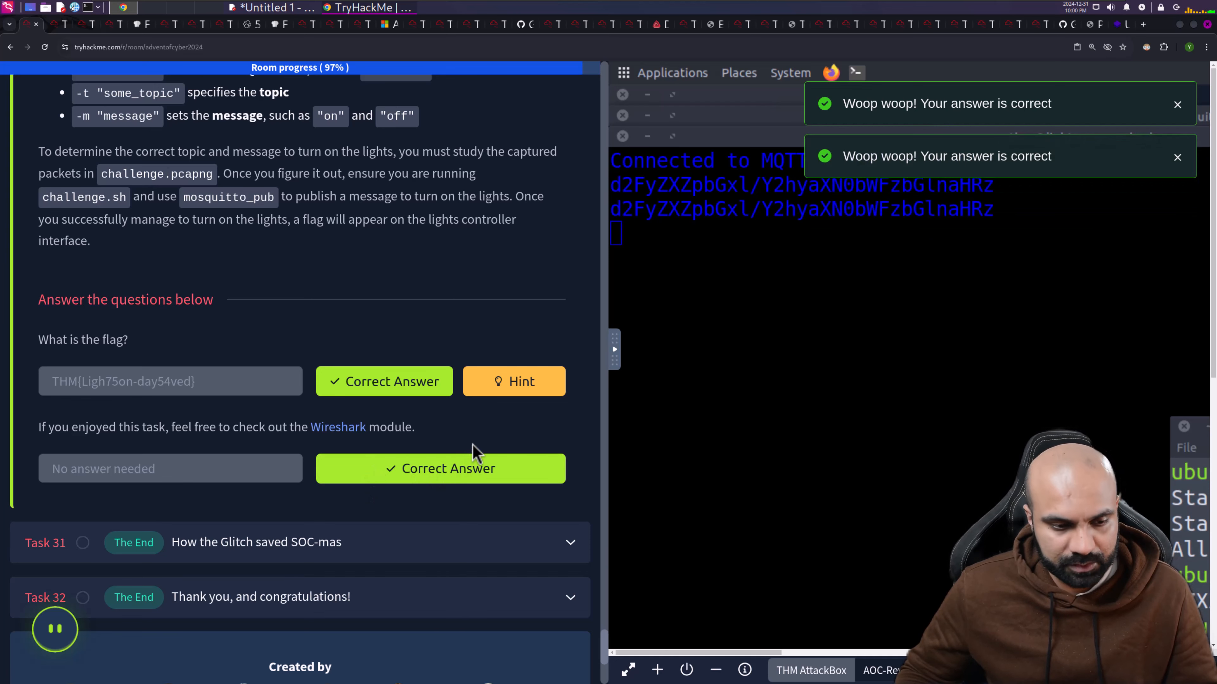
pyautogui.scroll(-1, 472, 452)
pyautogui.click(454, 484)
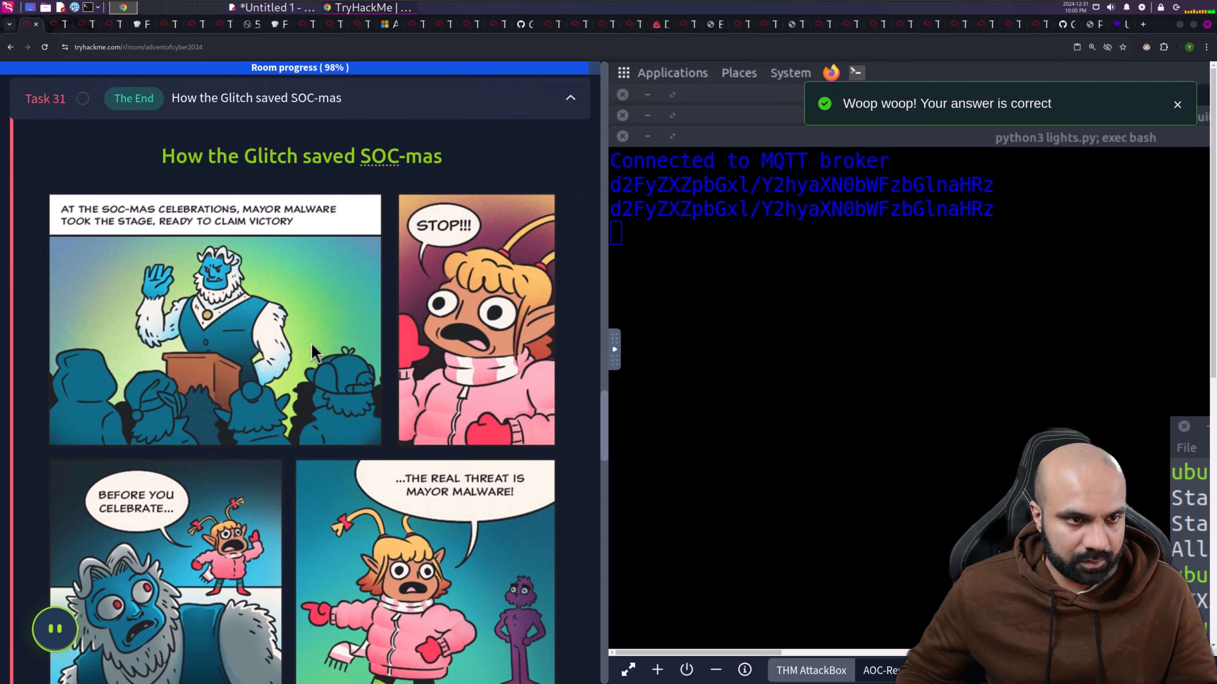
# - Mark the Task 31 comic complete and expand Task 32, 'Thank you, and congratulations!'
pyautogui.scroll(-10, 330, 348)
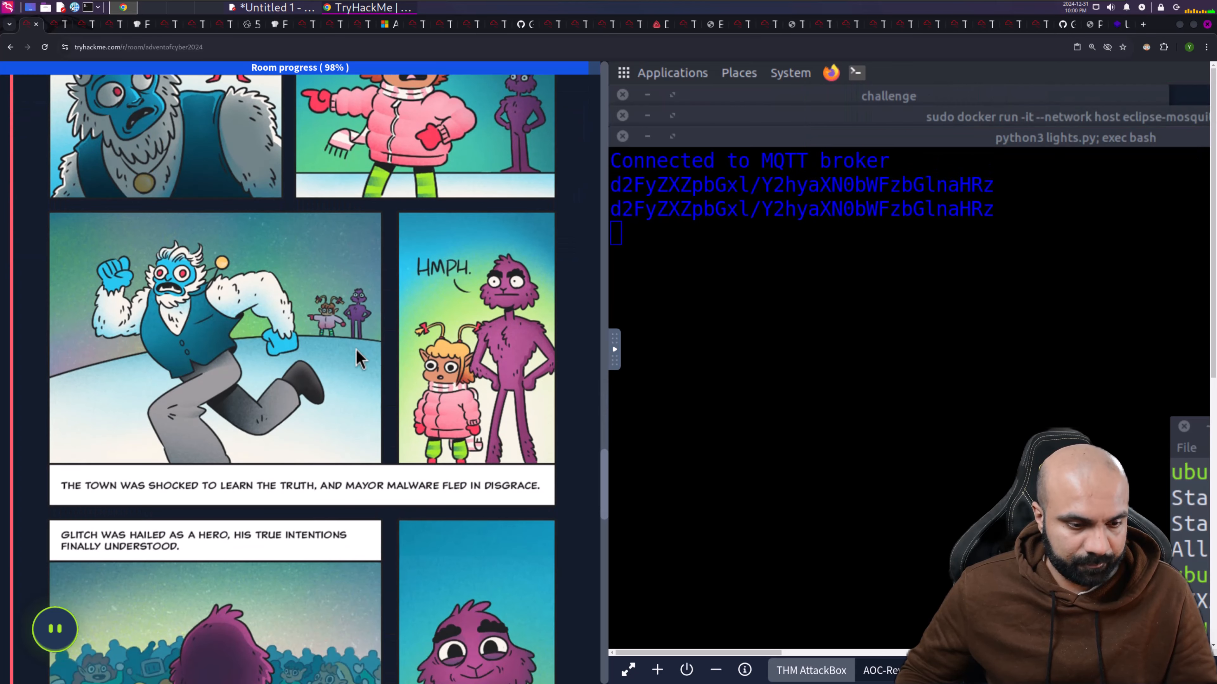
pyautogui.scroll(-15, 361, 358)
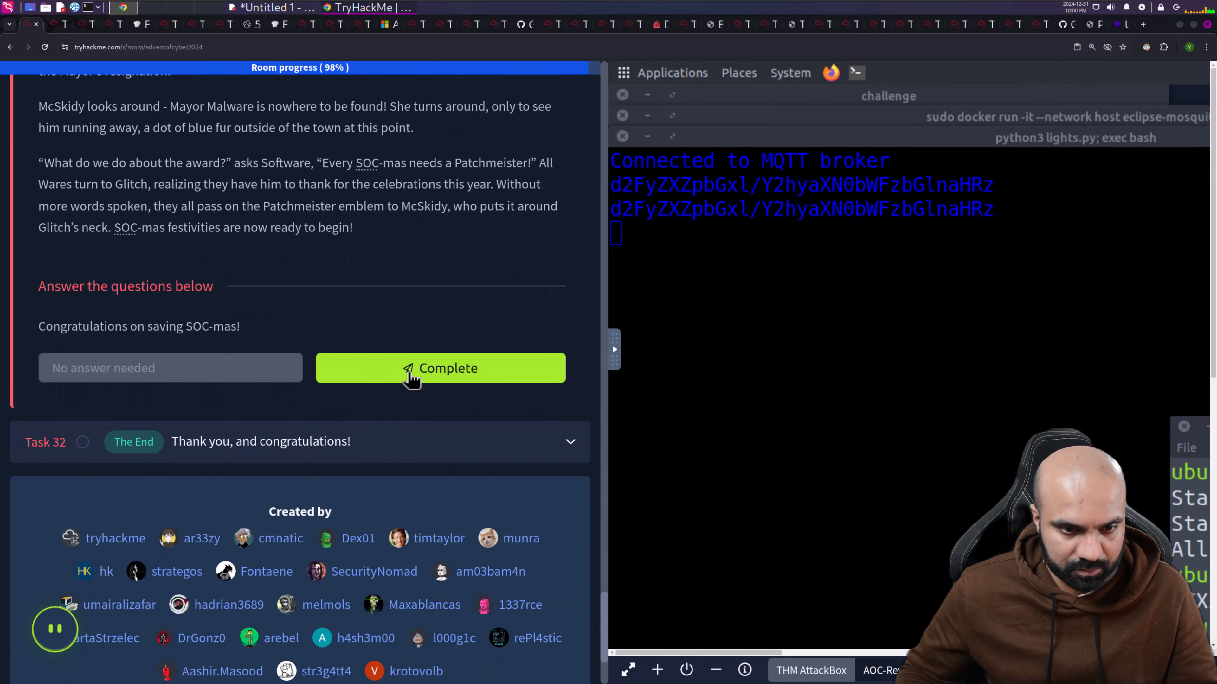
pyautogui.click(410, 376)
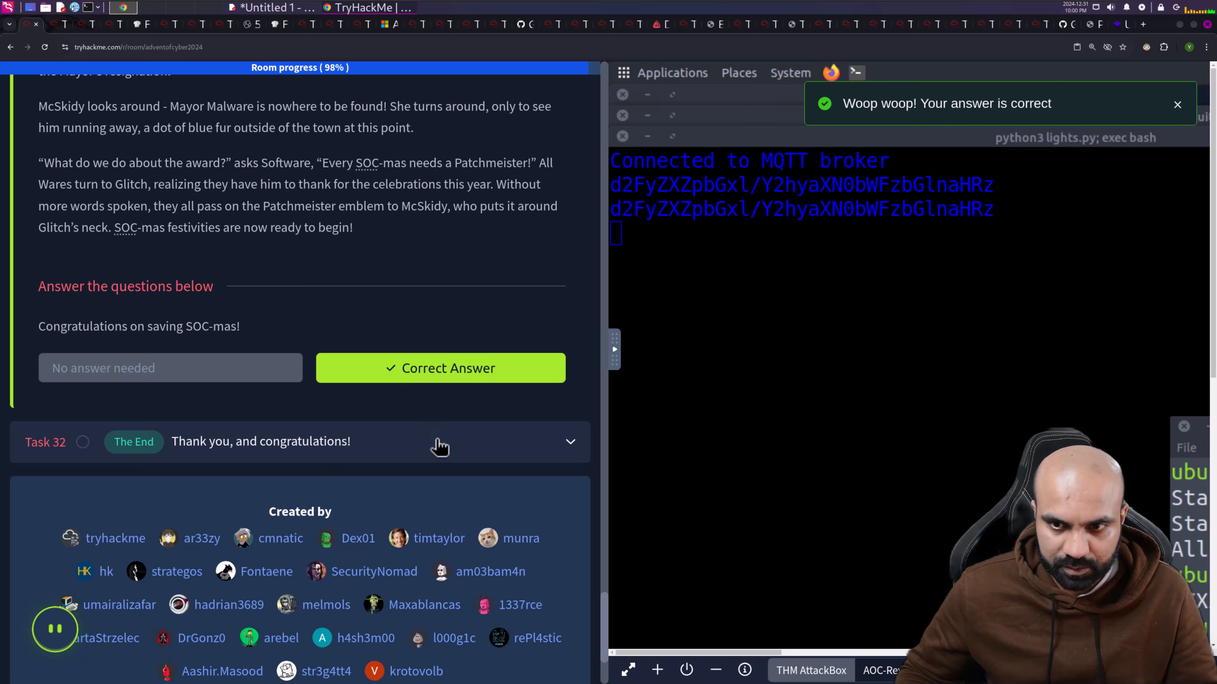
pyautogui.click(438, 451)
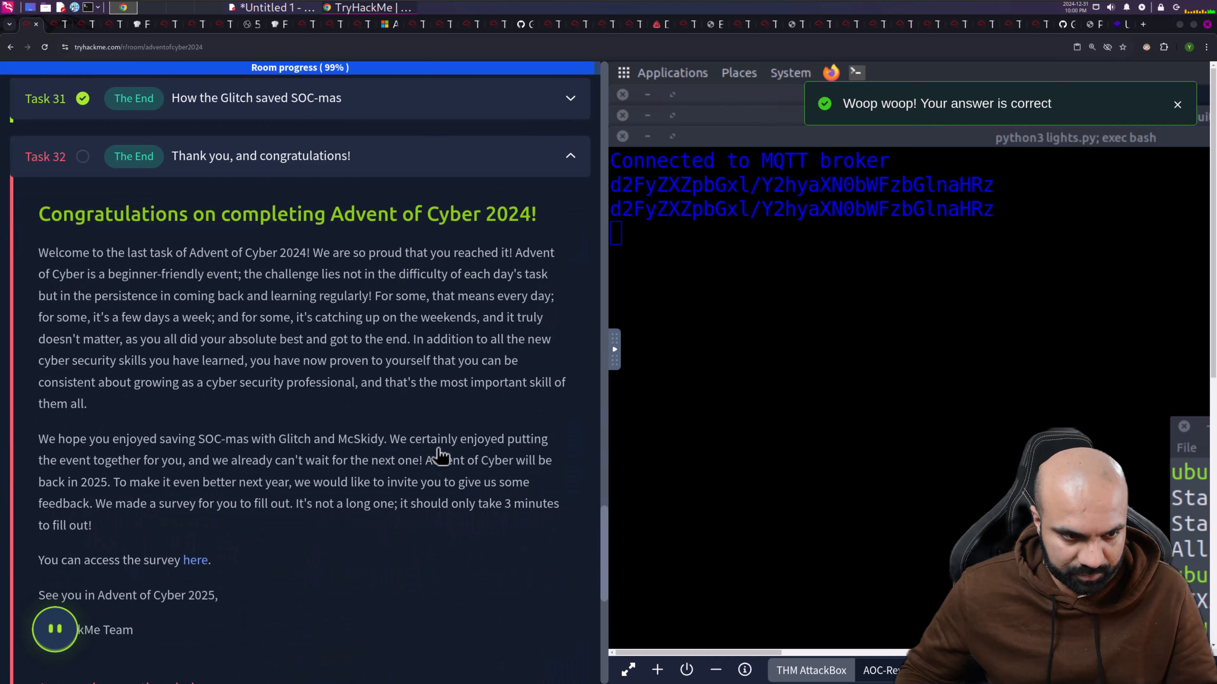
pyautogui.scroll(-10, 423, 407)
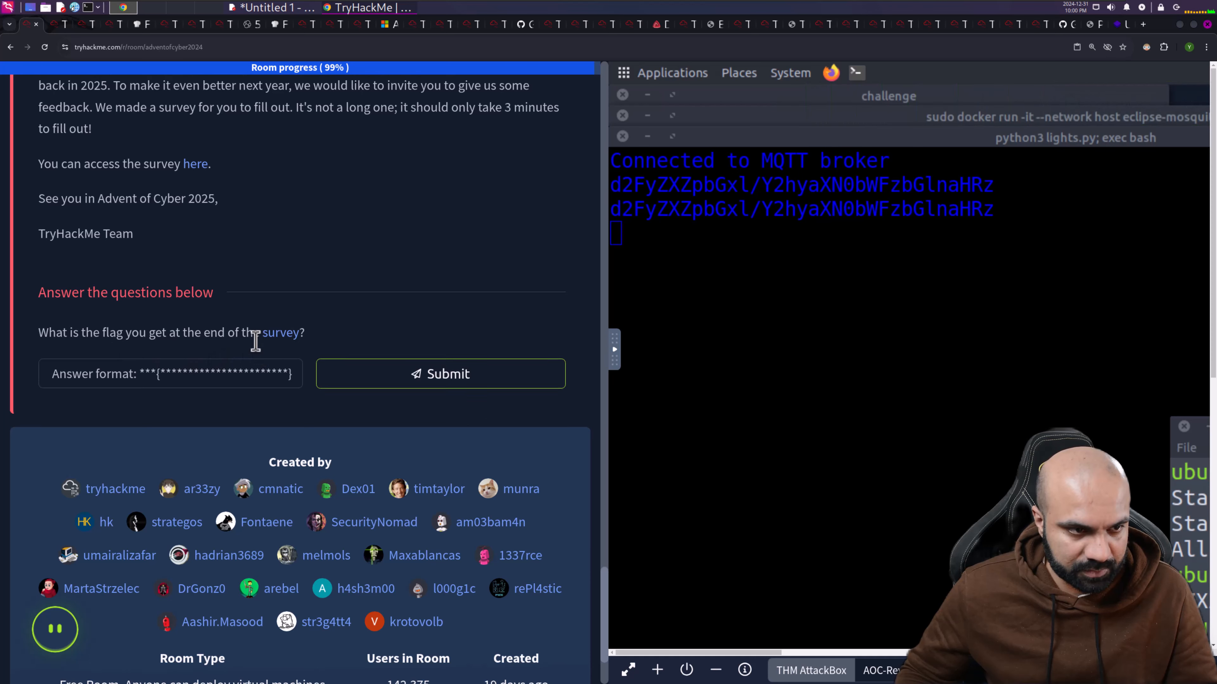
pyautogui.scroll(3, 252, 339)
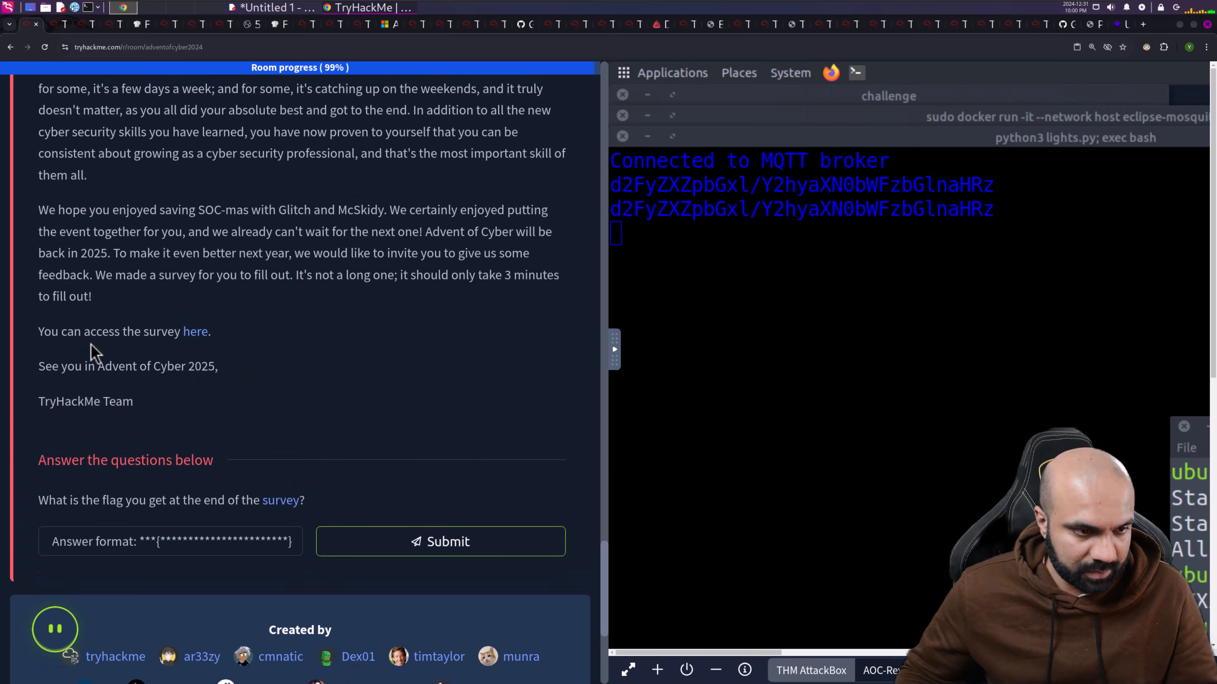
# - Open the survey link in a new tab and submit the survey flag THM{we_will_be_back_in_2025}
pyautogui.rightClick(202, 335)
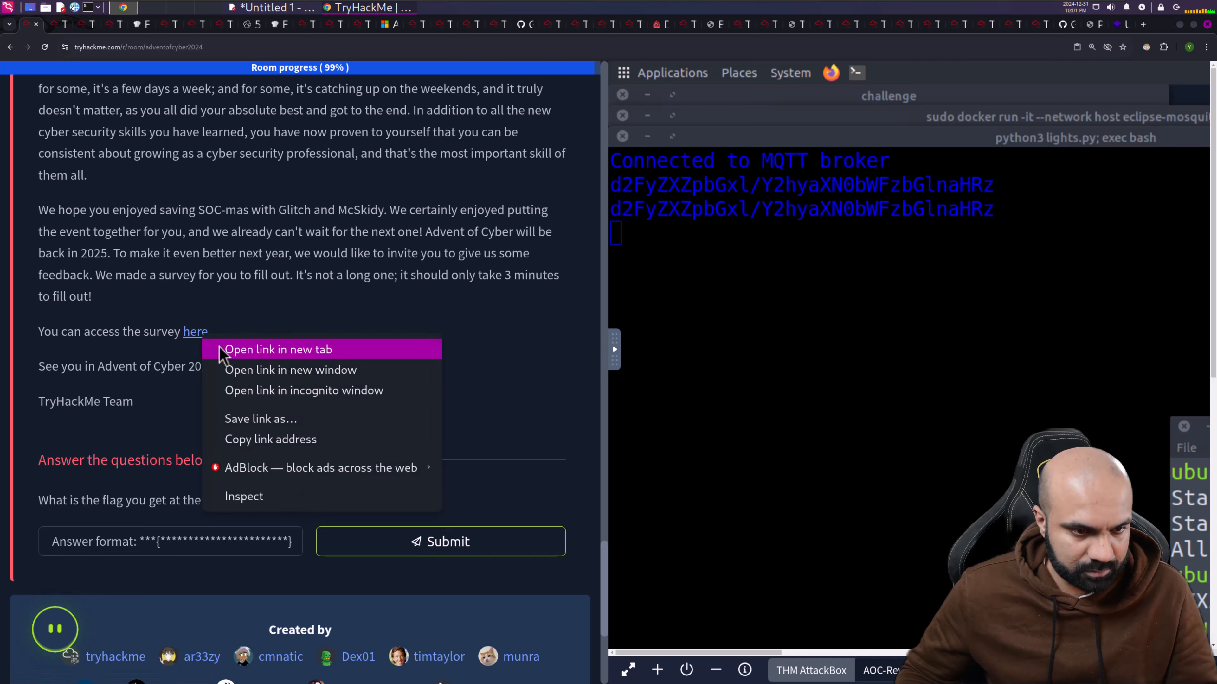
pyautogui.click(229, 350)
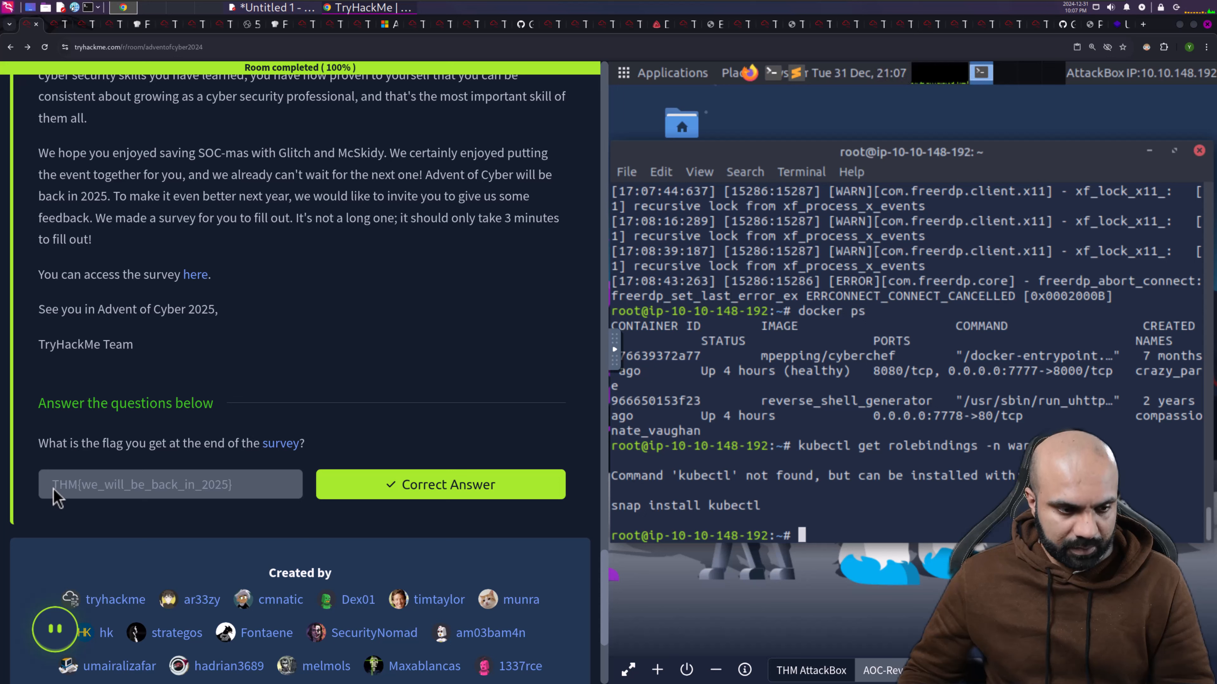
pyautogui.moveTo(58, 497); pyautogui.dragTo(242, 498)
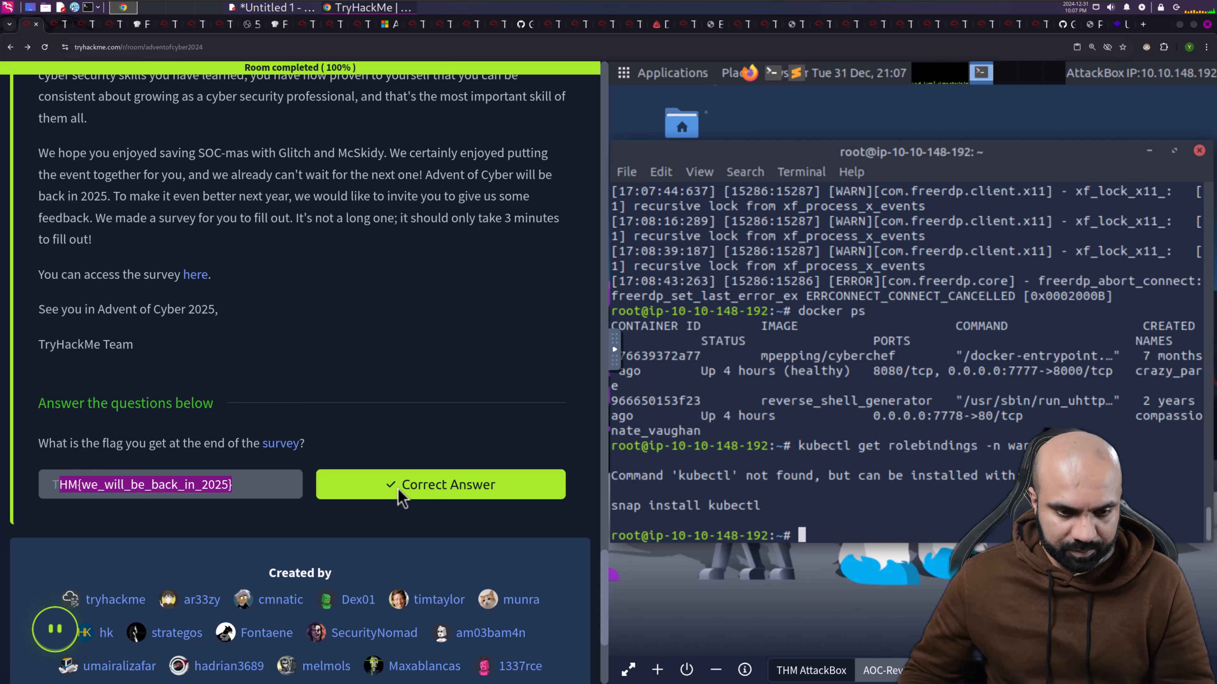
pyautogui.click(401, 499)
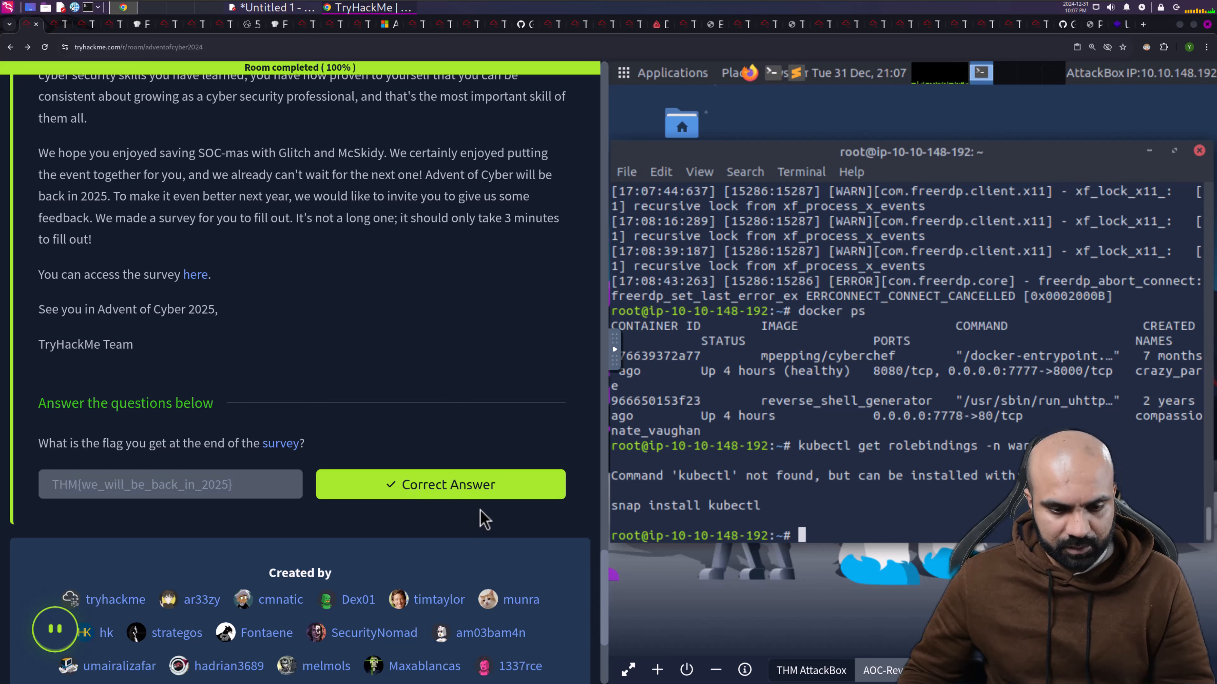
pyautogui.scroll(10, 524, 487)
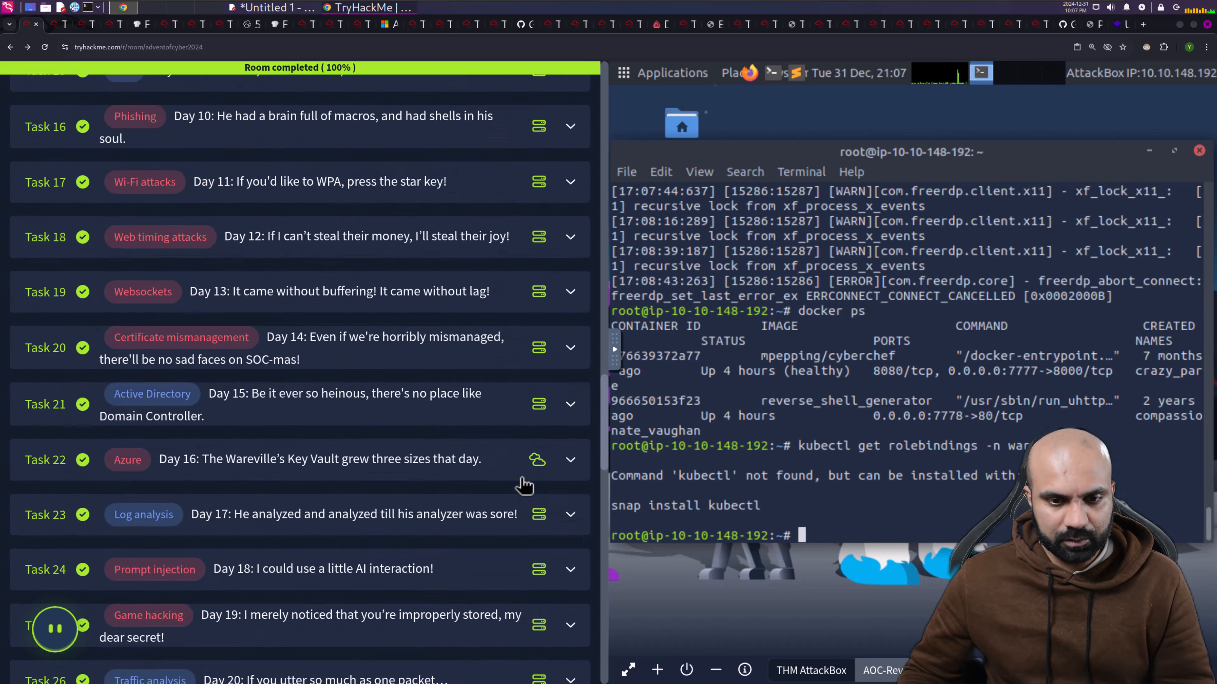
# - Terminate the AOC-ReverseCom_v1.16 target machine and confirm the termination
pyautogui.scroll(15, 524, 487)
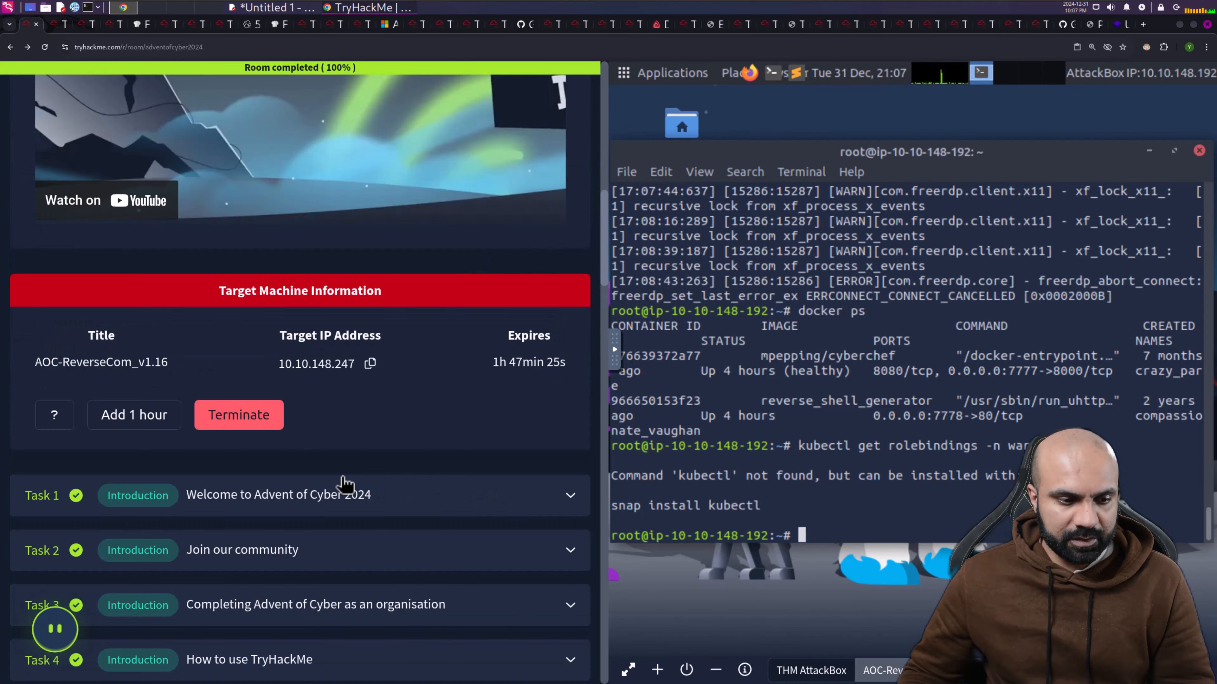
pyautogui.click(254, 428)
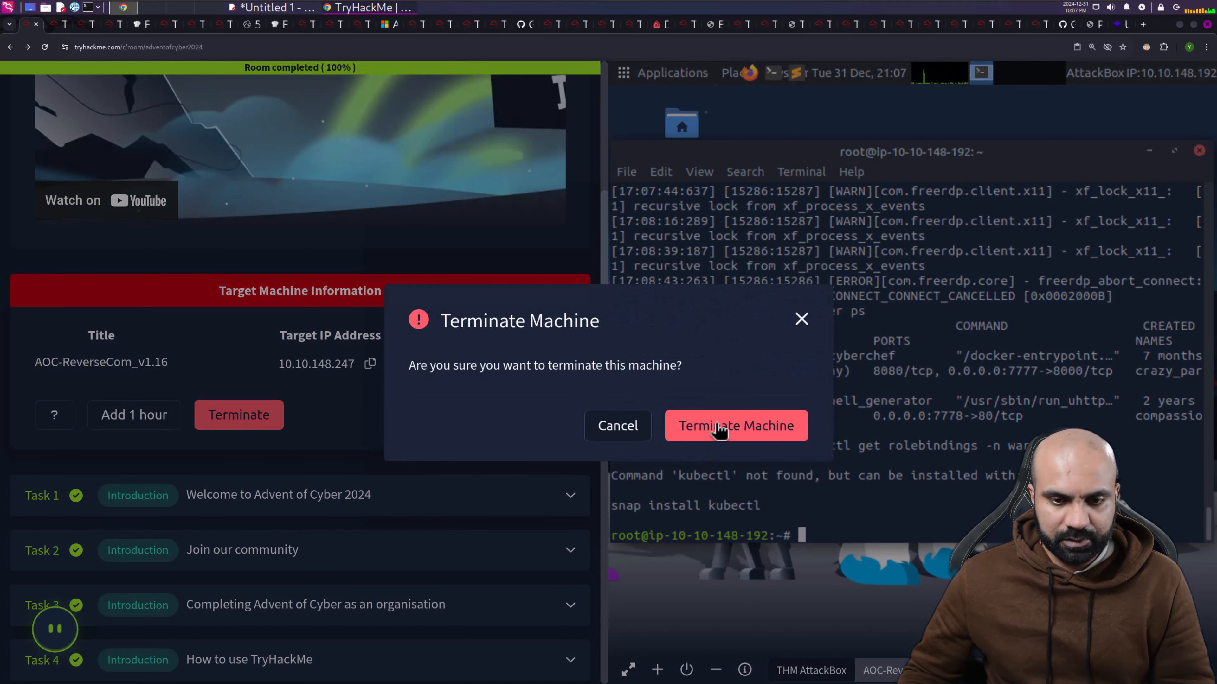
pyautogui.click(720, 430)
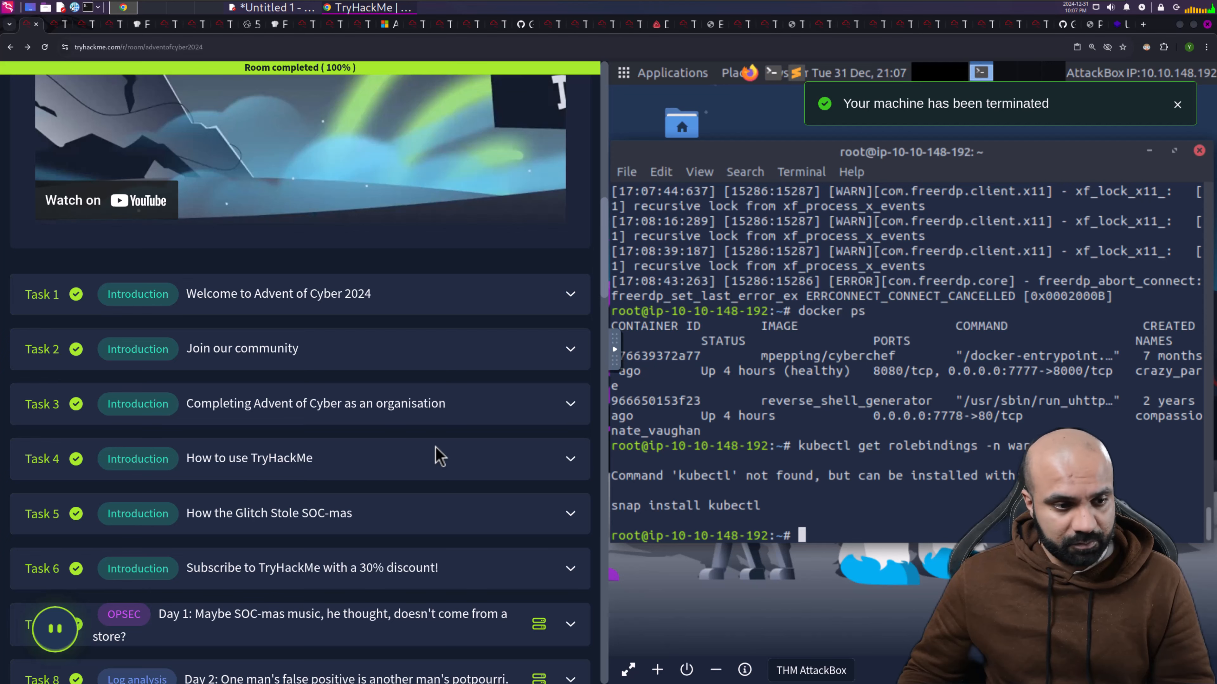
pyautogui.scroll(-7, 438, 455)
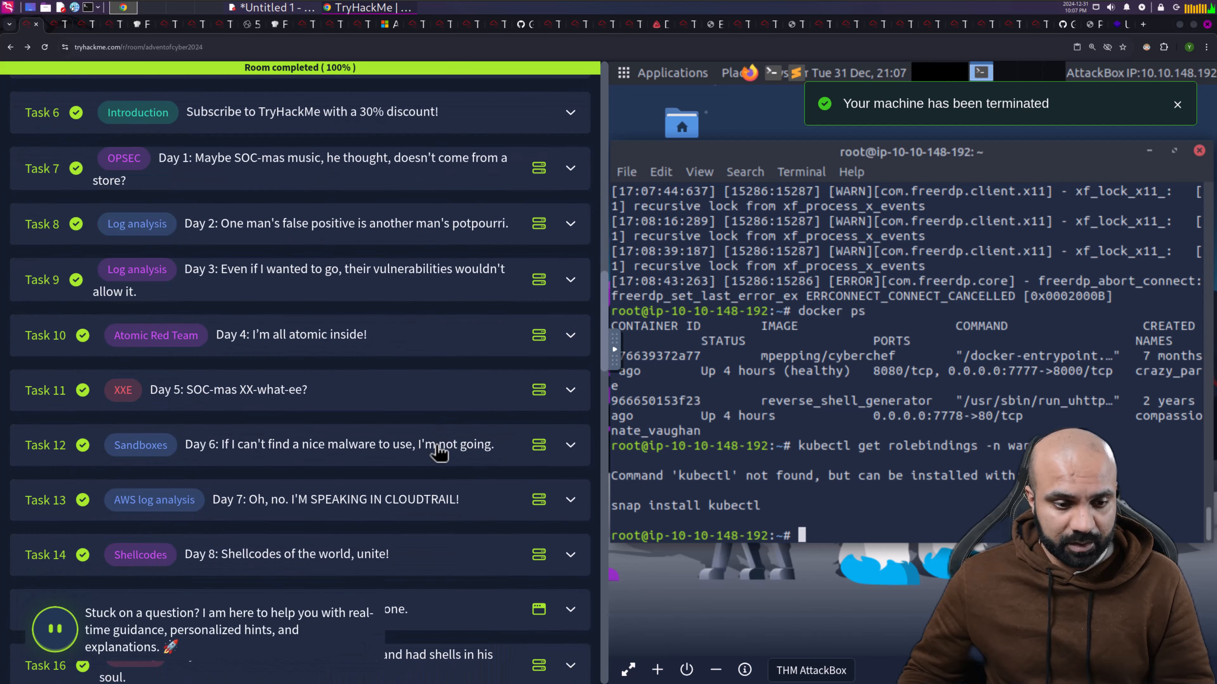
pyautogui.scroll(-20, 438, 453)
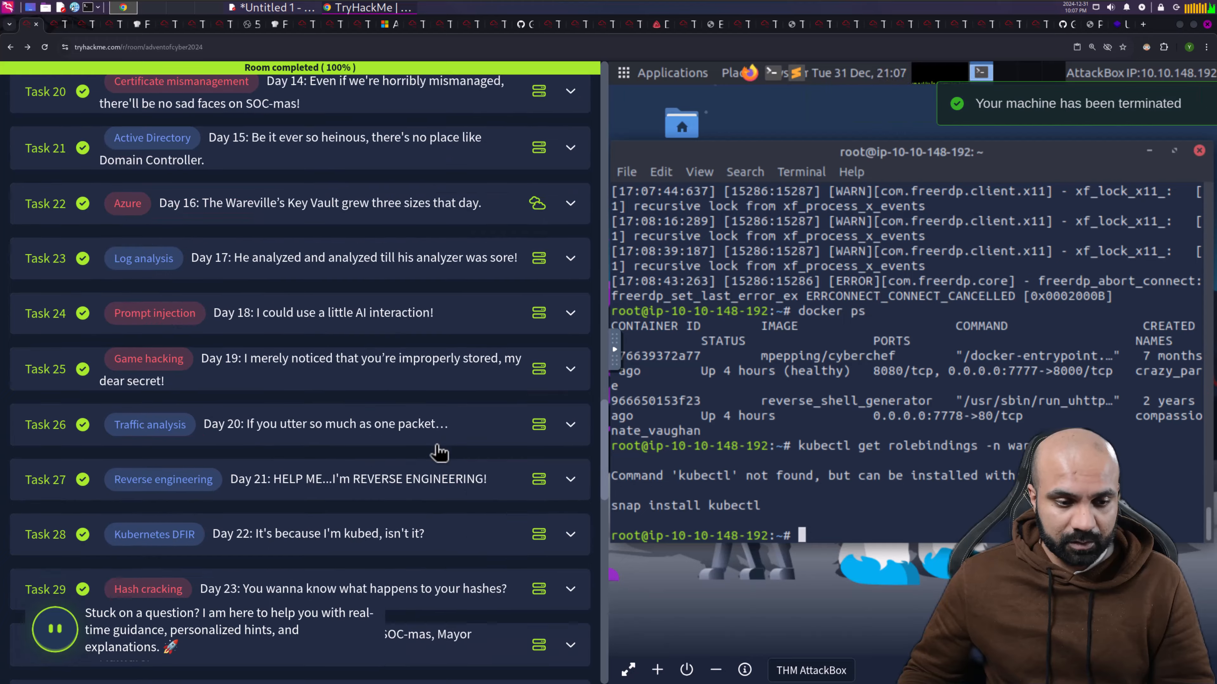
pyautogui.scroll(-4, 438, 452)
pyautogui.scroll(-5, 434, 445)
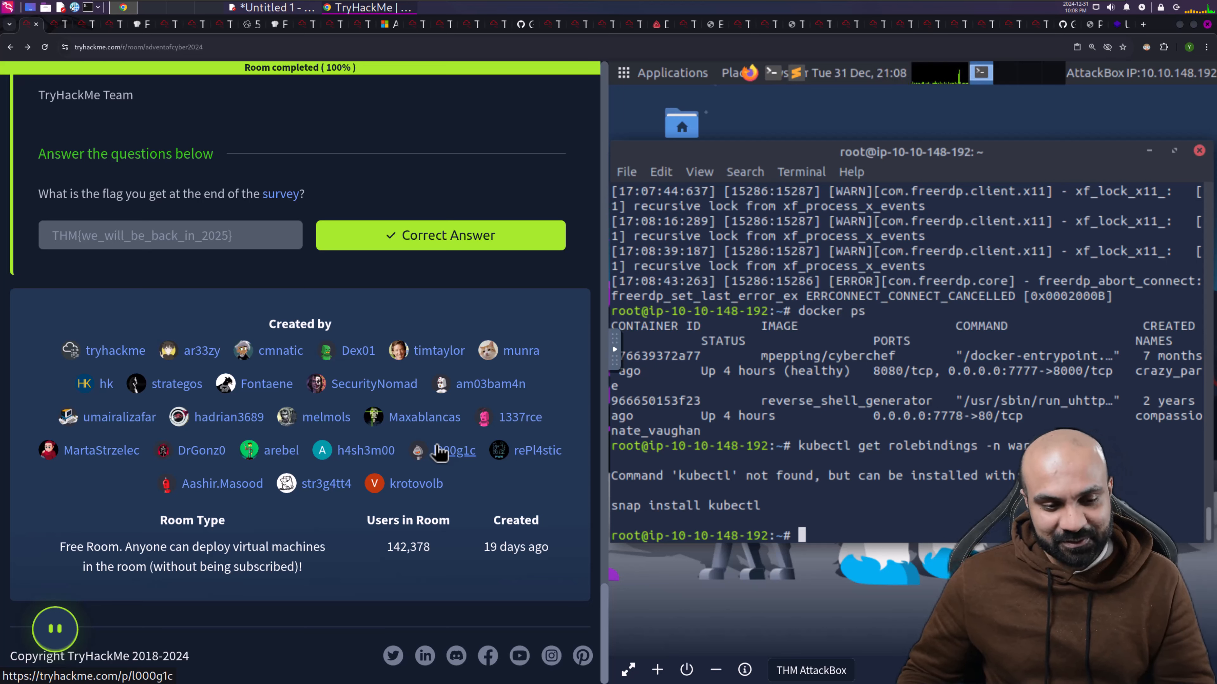
# - Search 'uk time now' in a new browser tab
pyautogui.click(1143, 24)
pyautogui.write('uk t')
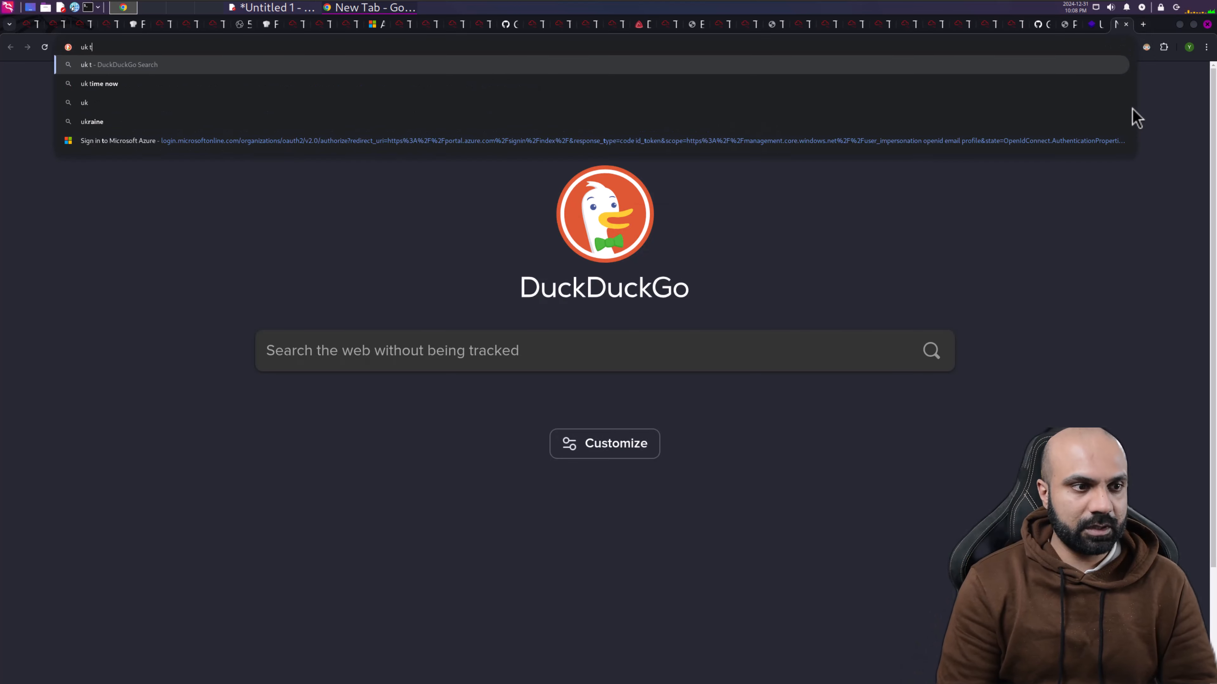
pyautogui.write('ime now')
pyautogui.press('Return')
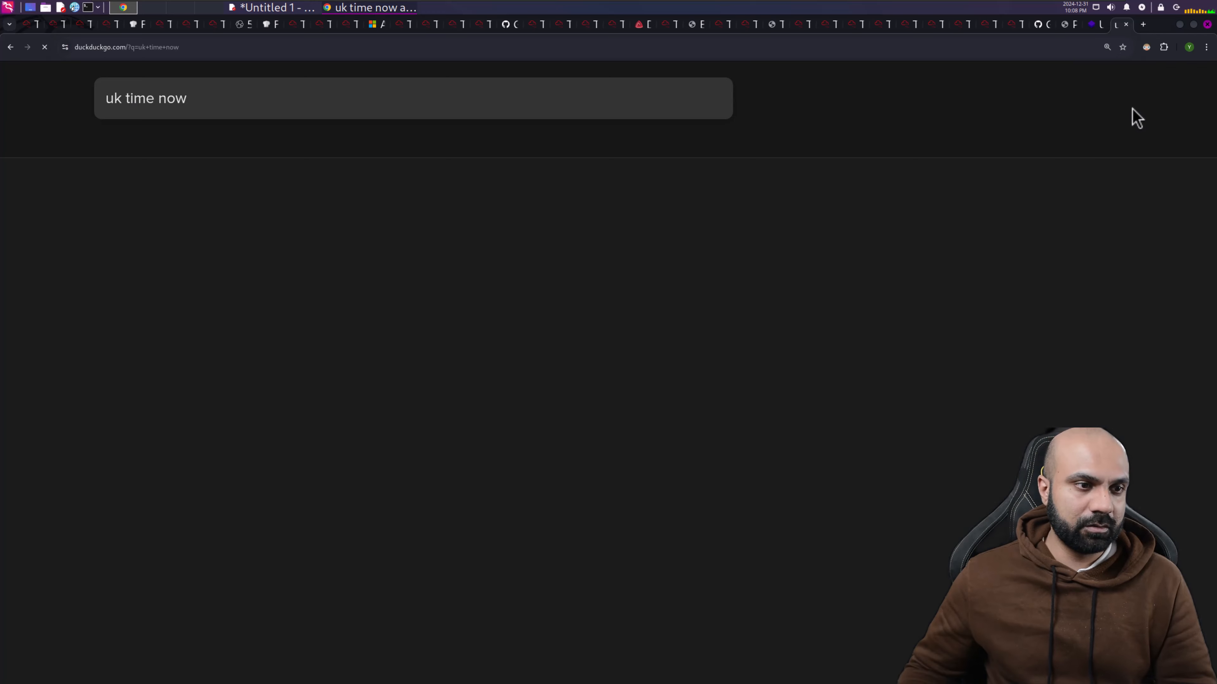